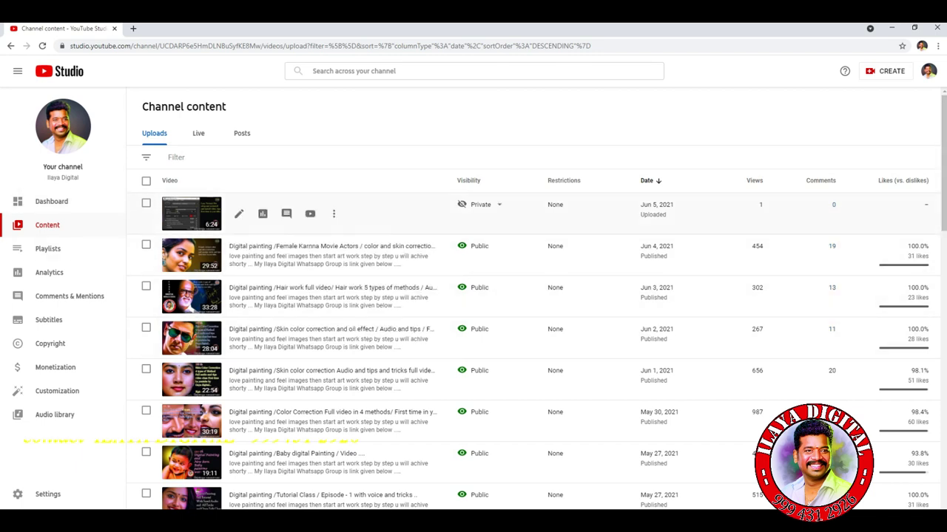
Scroll down through the YouTube Studio list of uploaded videos.
scroll(473, 333, "down", 3)
scroll(473, 333, "down", 2)
scroll(474, 333, "down", 2)
scroll(474, 332, "down", 2)
scroll(473, 332, "down", 2)
scroll(473, 333, "down", 3)
scroll(474, 333, "down", 2)
scroll(474, 333, "down", 2)
Scroll back up the uploads list, then close Chrome to reach the desktop.
scroll(473, 333, "up", 3)
scroll(473, 333, "up", 2)
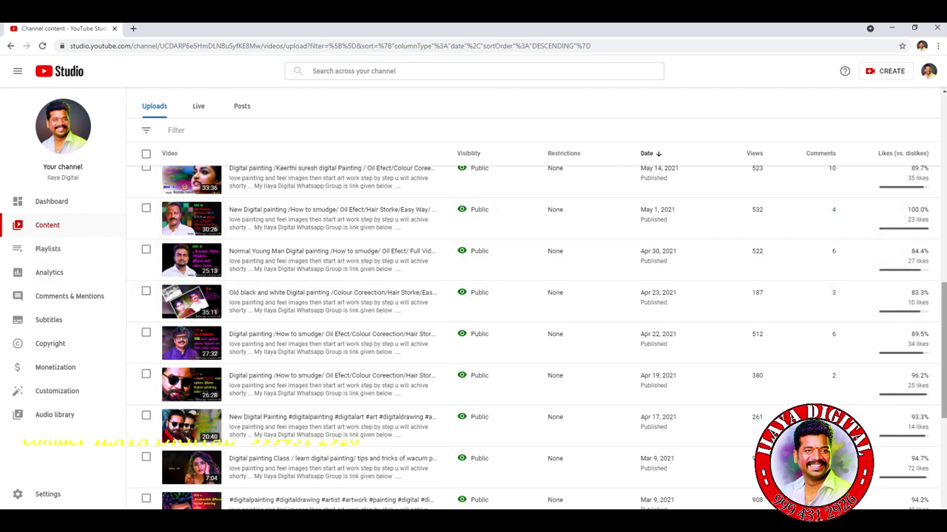
scroll(473, 338, "up", 1)
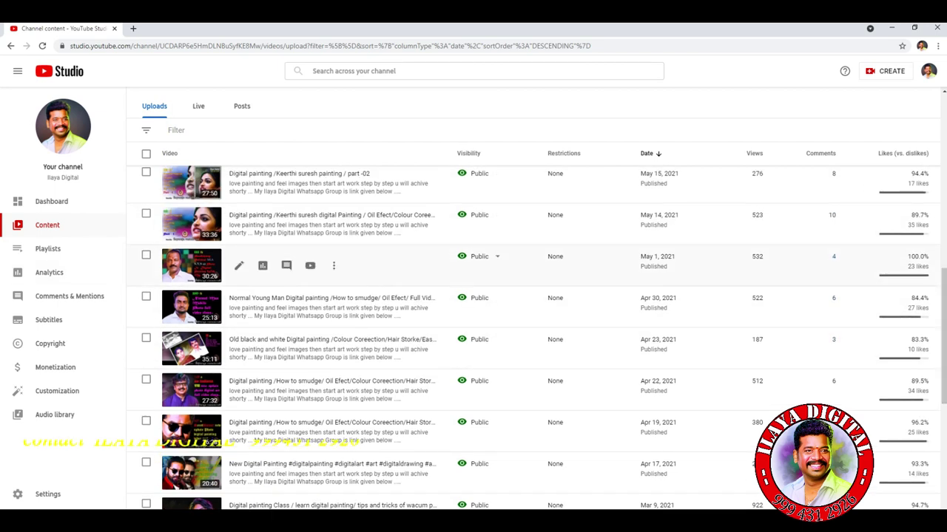
scroll(474, 284, "up", 2)
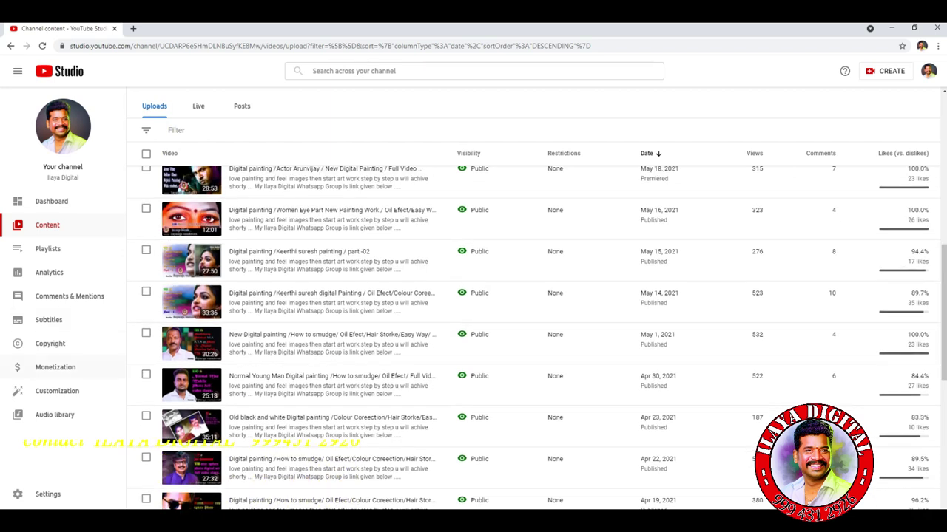
scroll(473, 284, "up", 2)
scroll(474, 284, "up", 4)
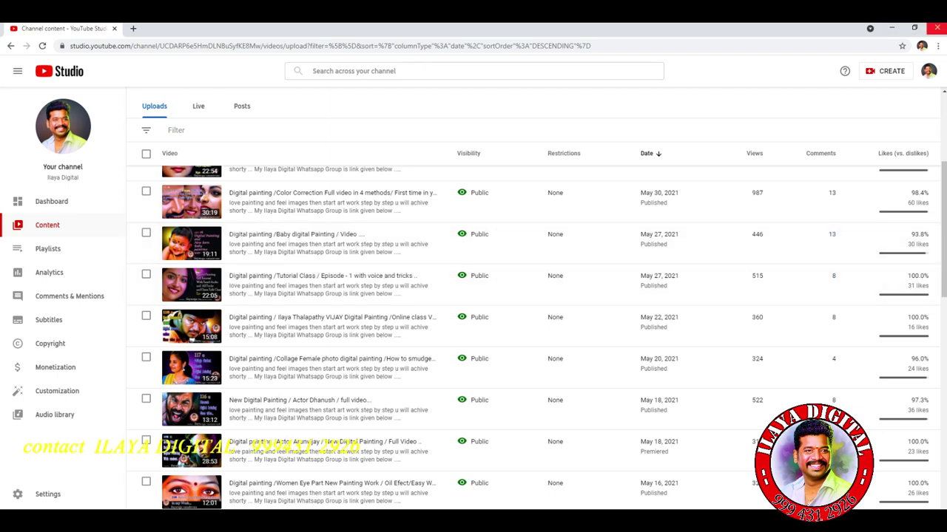
left_click(937, 28)
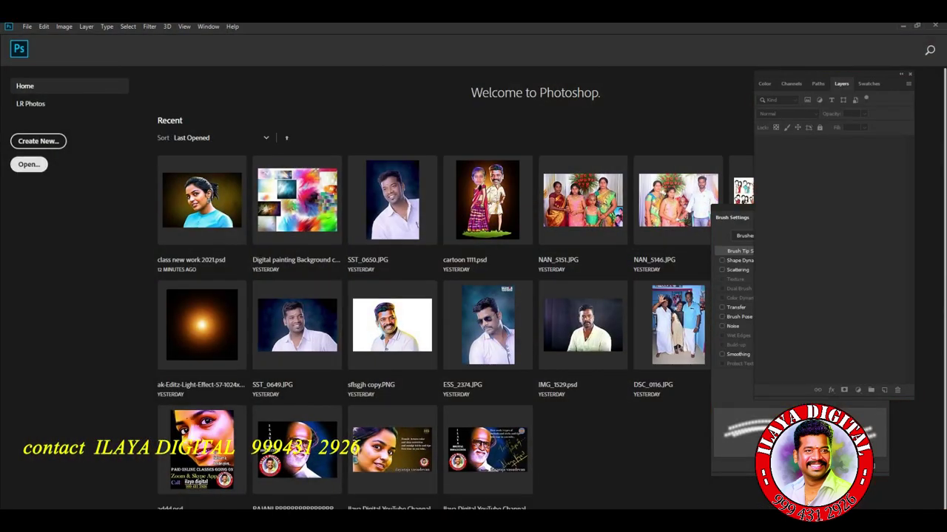
Open class new work 2021.psd, delete Layer 10 and hide Layer 8, leaving six layers.
left_click(29, 164)
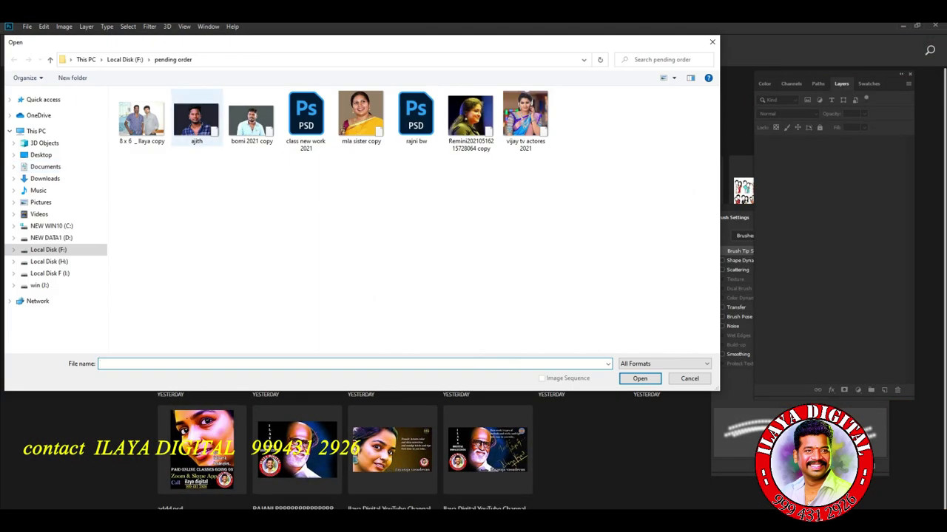
left_click(305, 119)
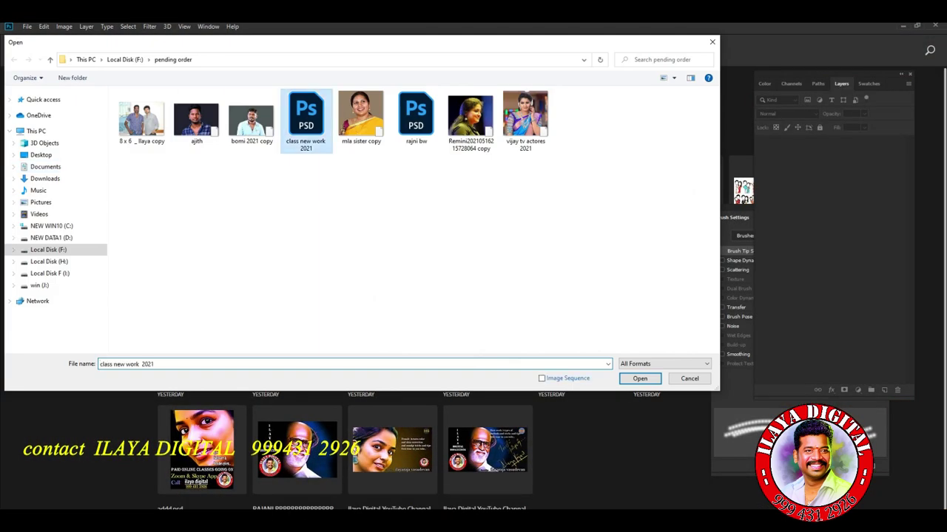
left_click(640, 377)
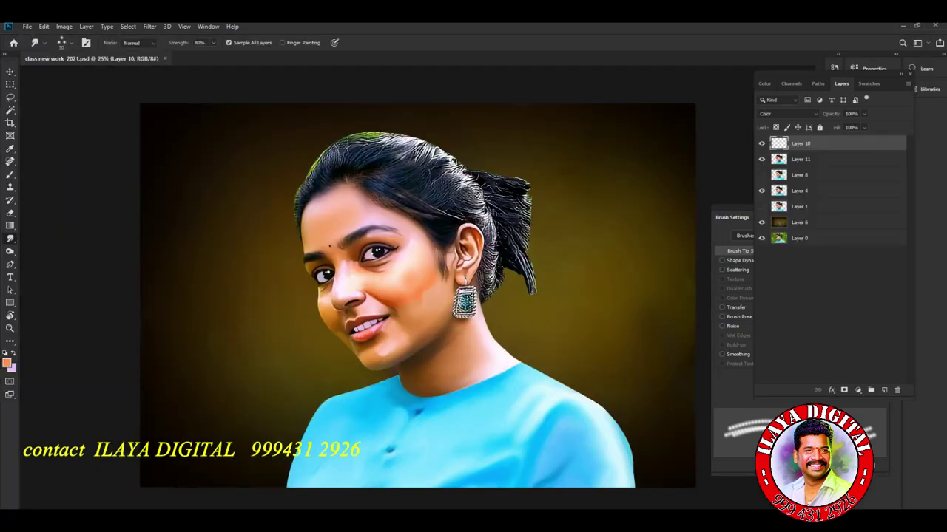
key("Delete")
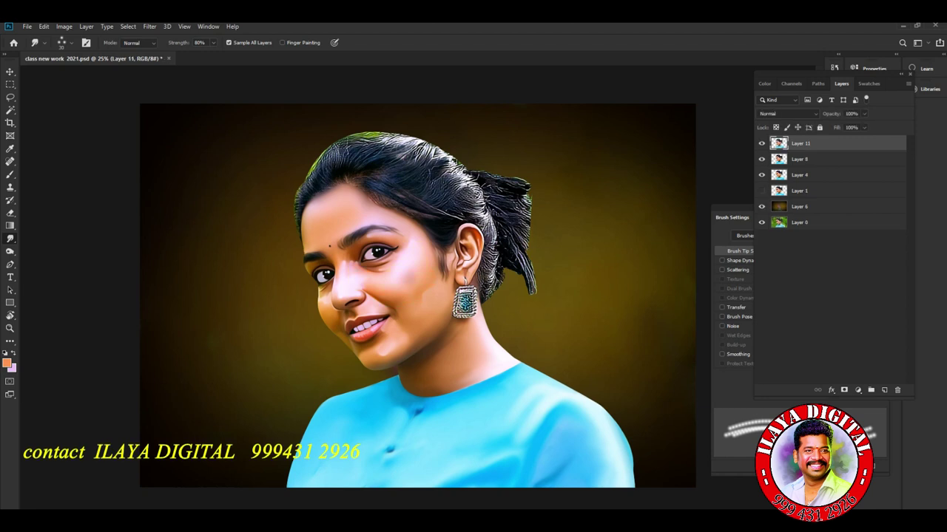
left_click(761, 159)
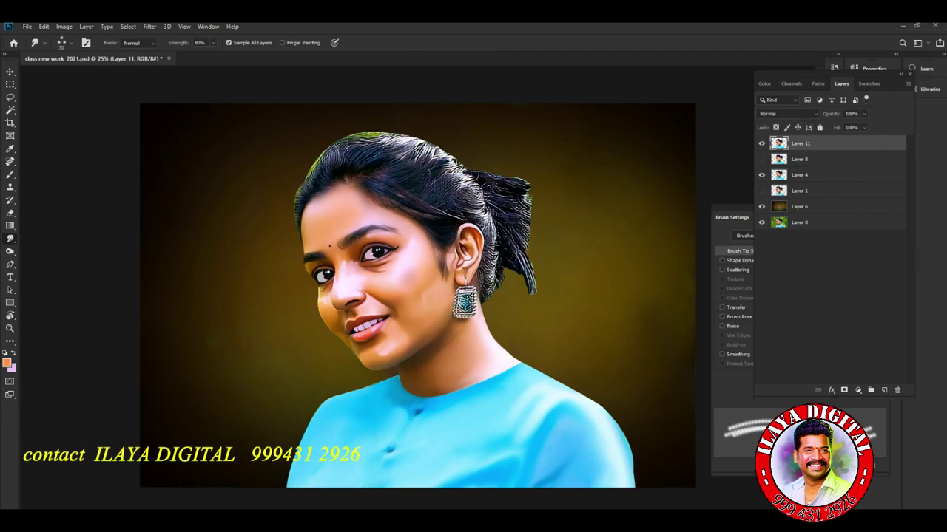
Scroll the portrait view and check the Image Size settings without changing them.
scroll(387, 279, "up", 3)
scroll(387, 279, "up", 2)
scroll(386, 287, "up", 5)
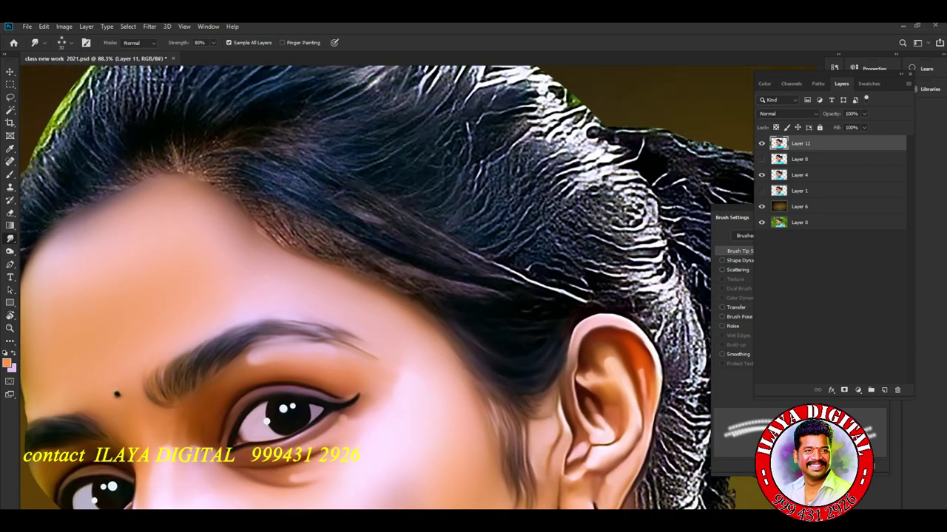
scroll(387, 288, "up", 2)
scroll(387, 287, "up", 1)
scroll(387, 288, "up", 1)
scroll(387, 288, "left", 3)
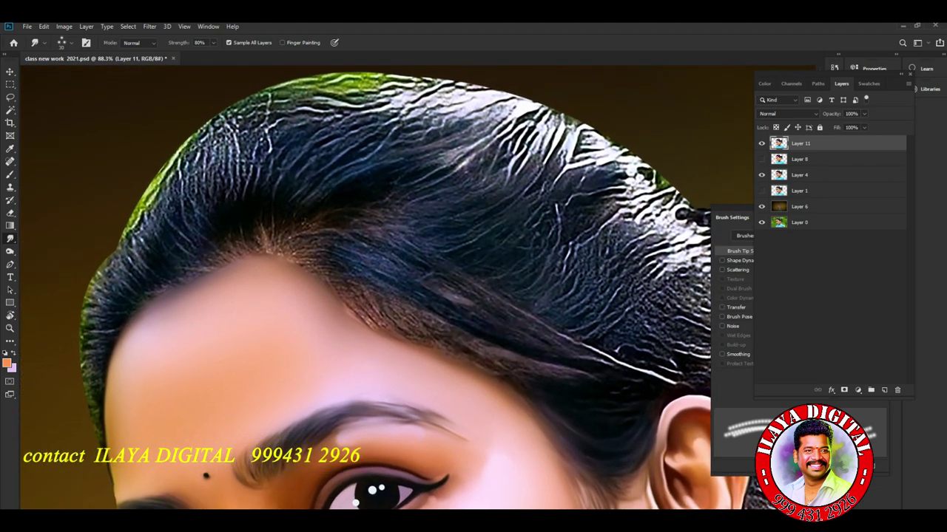
scroll(387, 288, "left", 1)
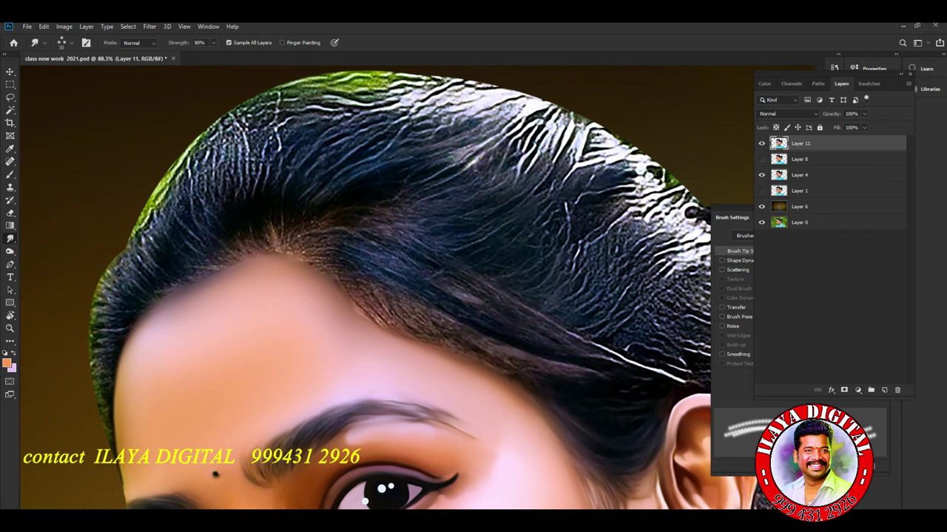
key("ctrl+alt+i")
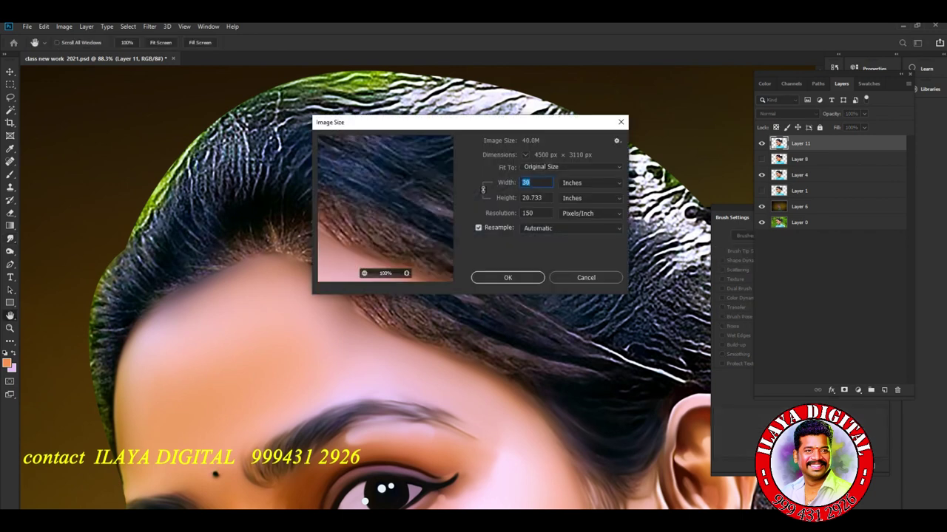
key("Escape")
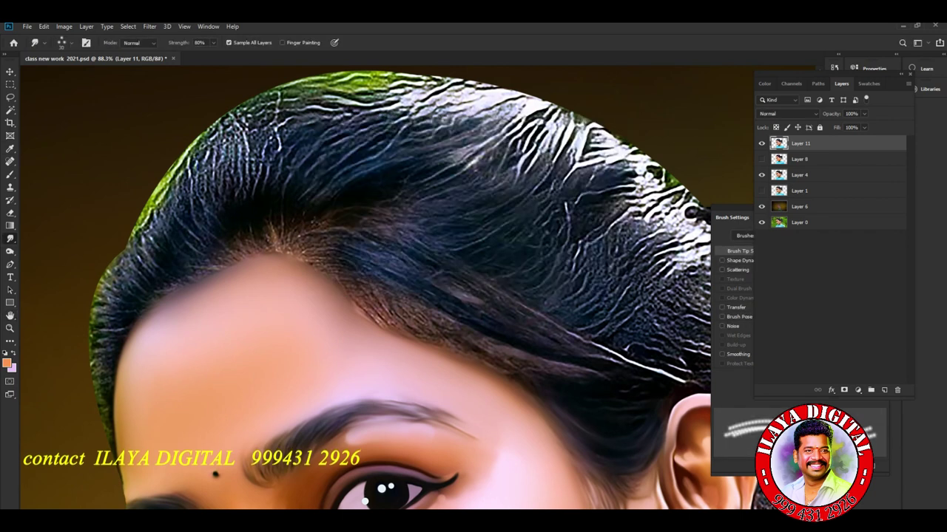
Add an empty Layer 12 on top and load the woman's figure outline as a selection.
key("ctrl+shift+n")
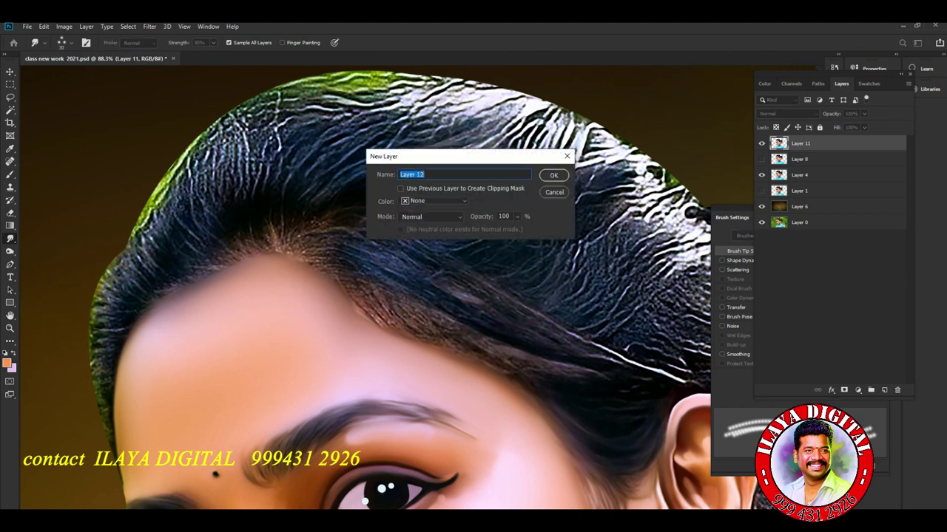
key("Return")
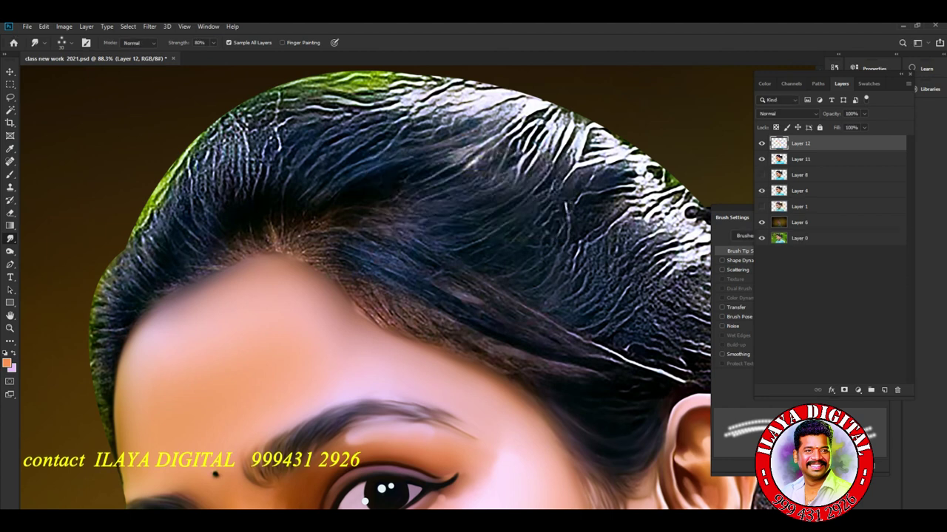
right_click(365, 500)
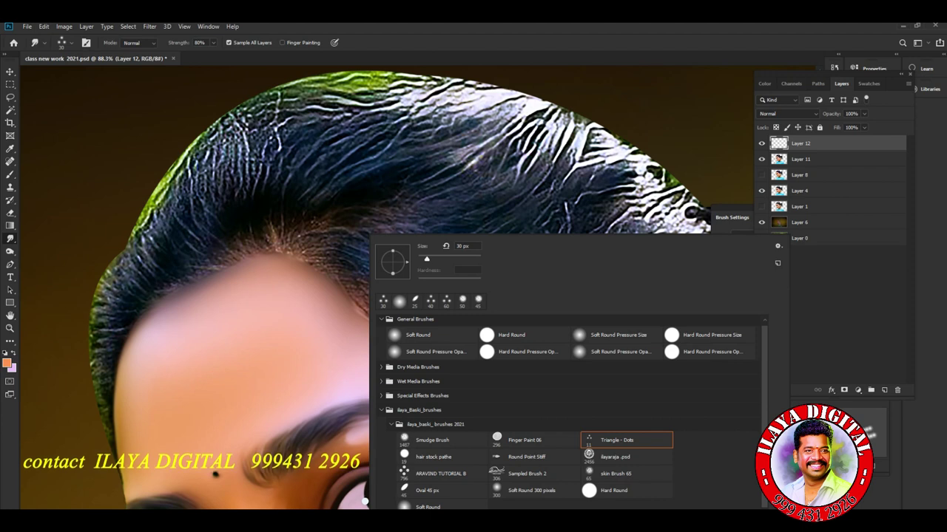
key("Escape")
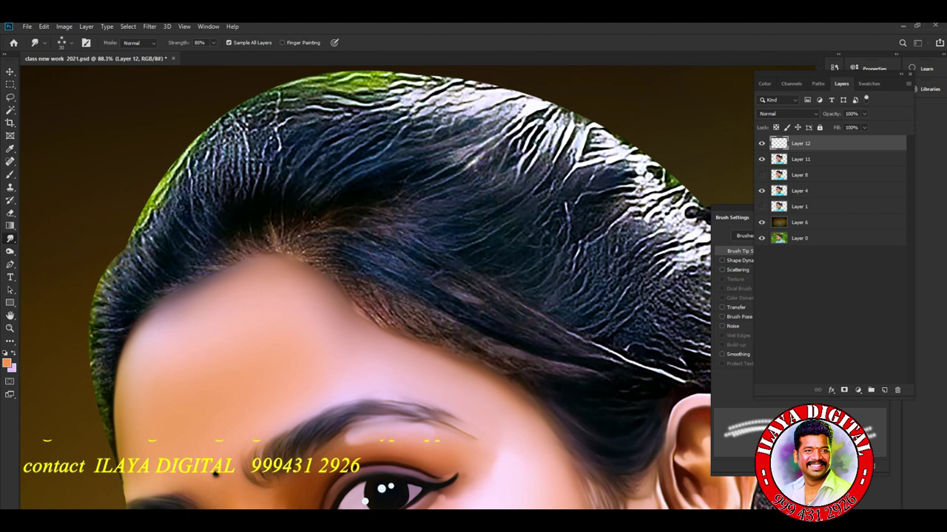
key("alt+bracketleft")
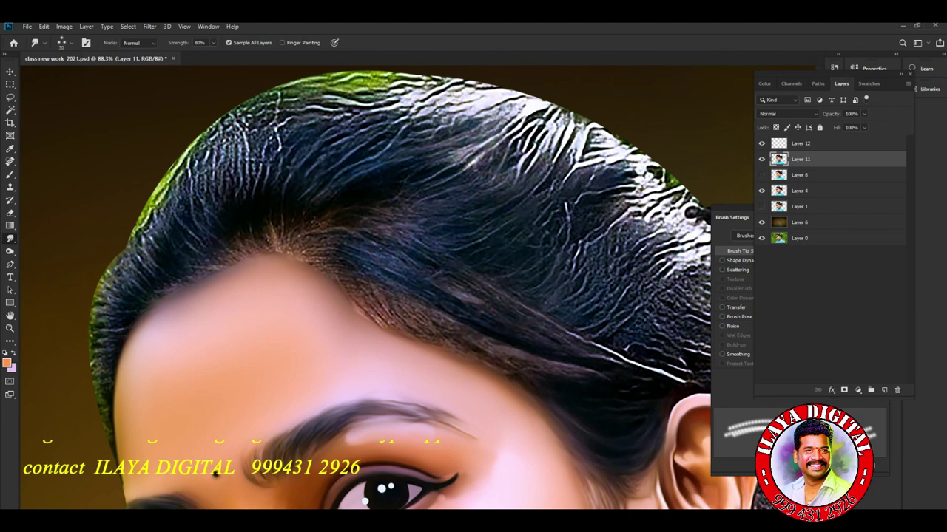
key("alt+bracketright")
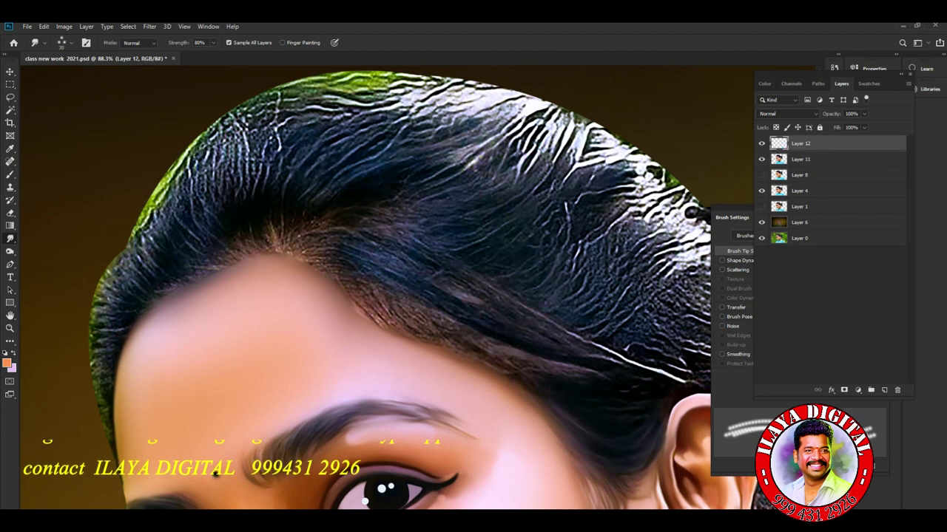
key("ctrl+shift+d")
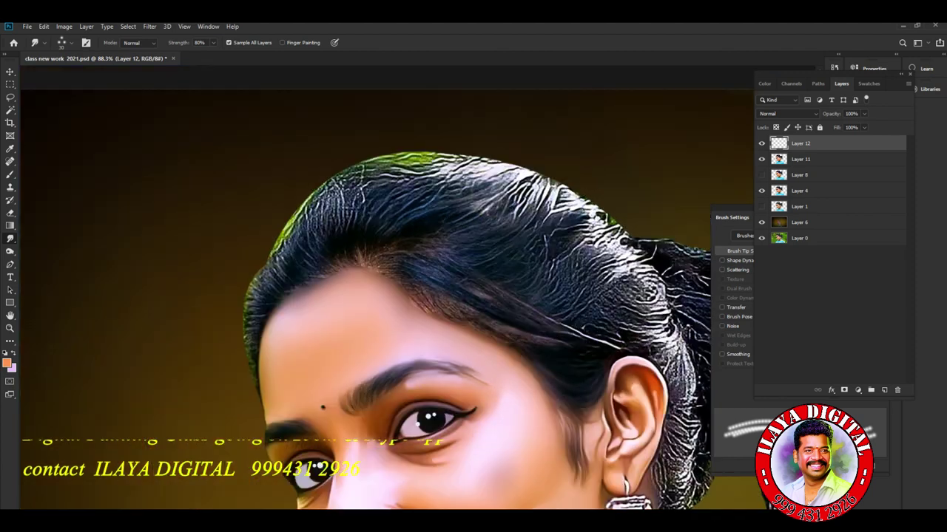
Set Layer 12's blend mode to Overlay.
scroll(506, 295, "down", 3, "alt")
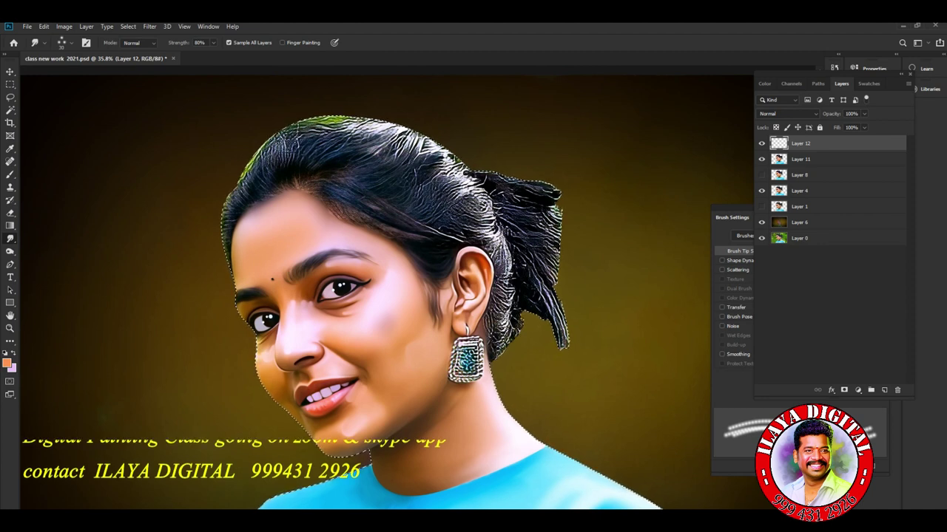
left_click(786, 113)
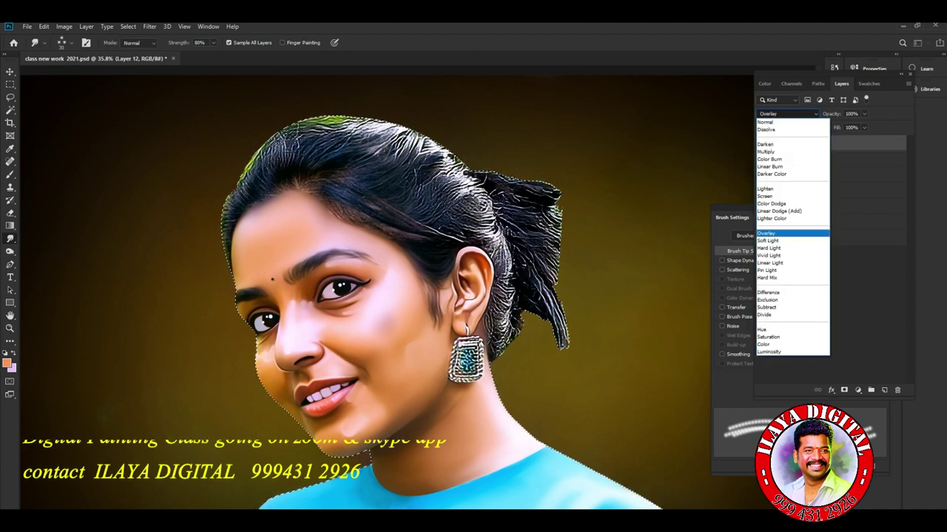
left_click(784, 234)
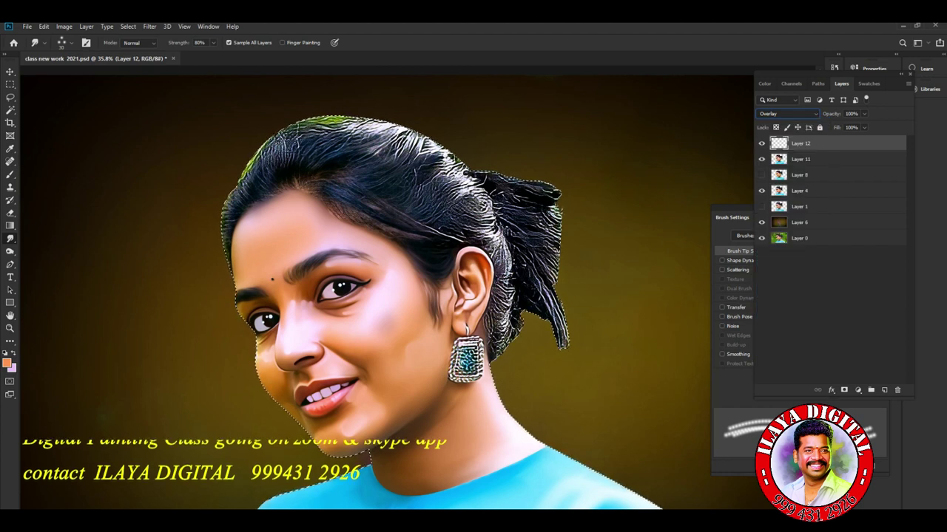
Choose a 400 px Soft Round brush with 30% flow and show the Swatches panel.
key("b")
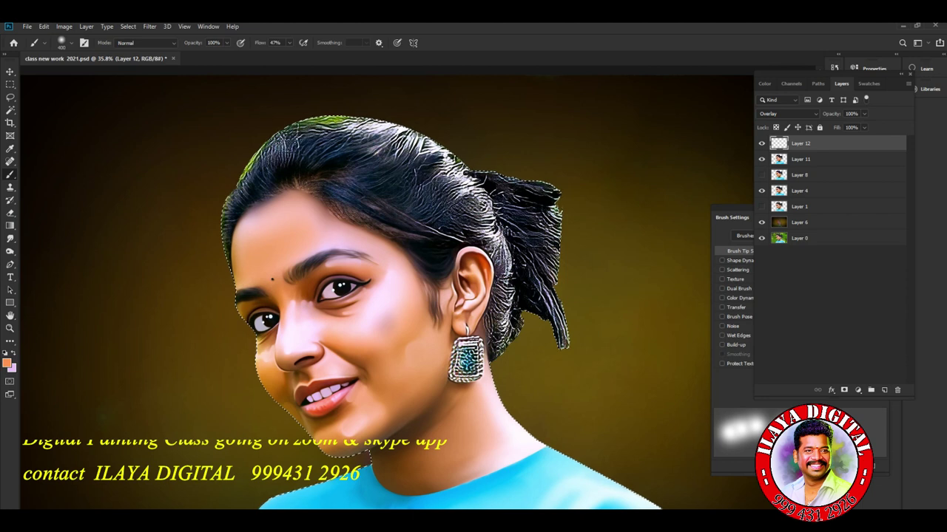
right_click(255, 333)
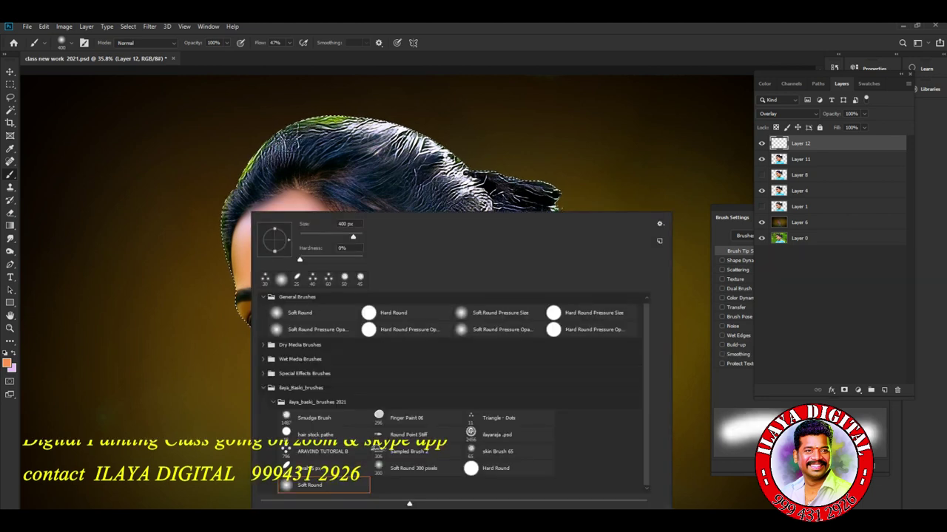
double_click(309, 485)
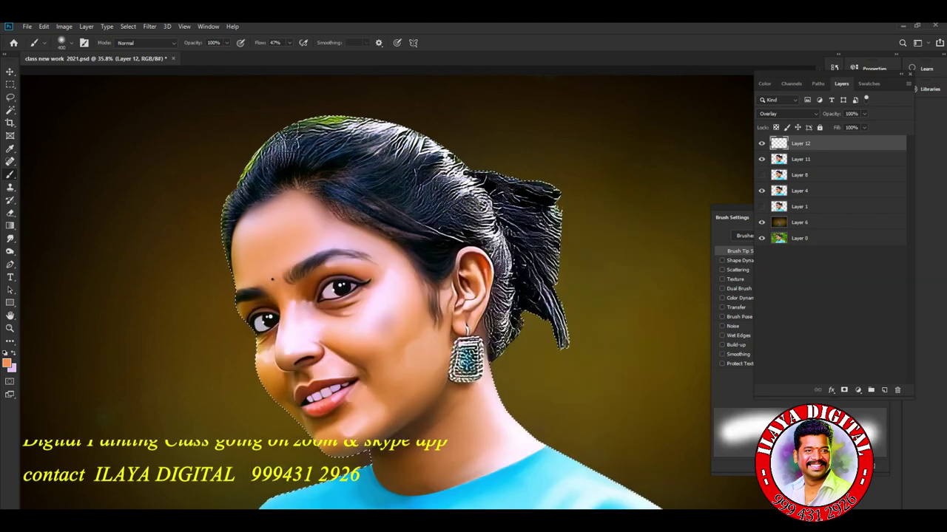
left_click(288, 42)
left_click_drag(290, 54, 281, 53)
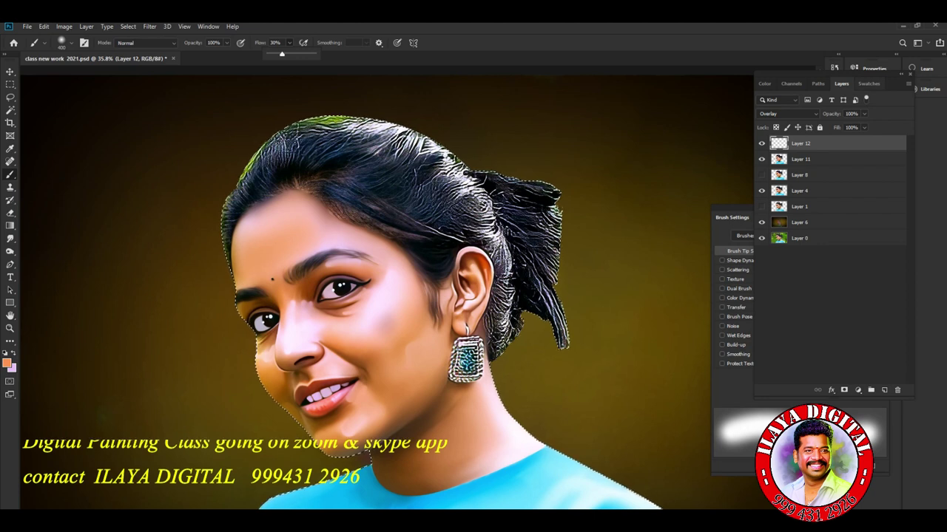
left_click(869, 83)
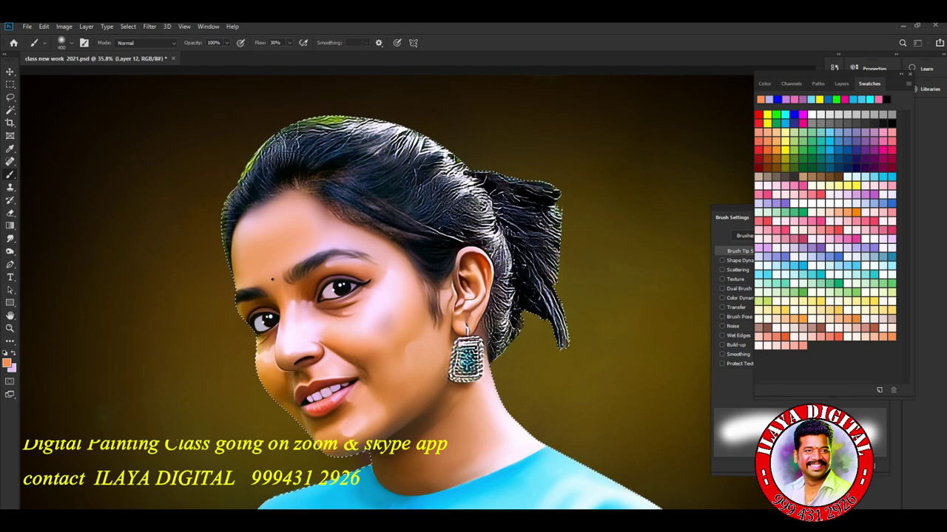
Paint green-yellow over the top of the hair on Layer 12, cycling through cyan, yellow, orange and pink swatches.
left_click(878, 99)
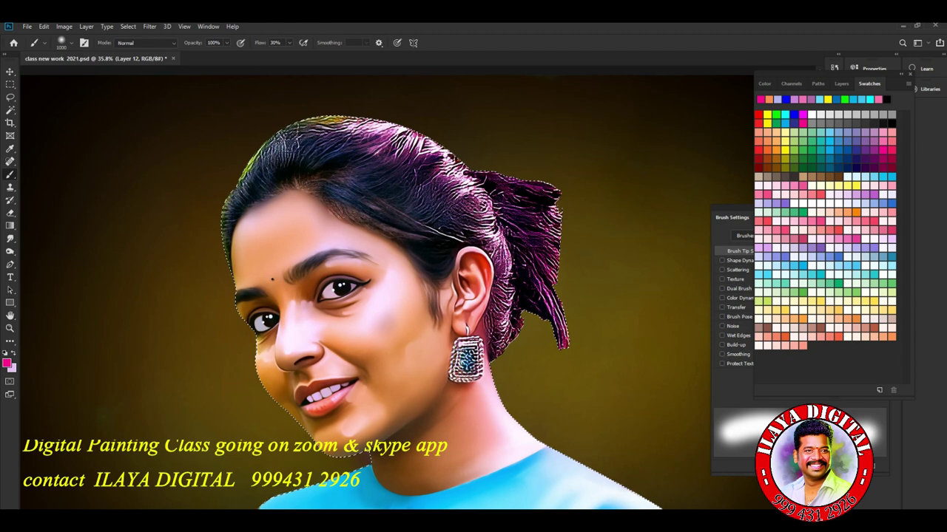
left_click(887, 176)
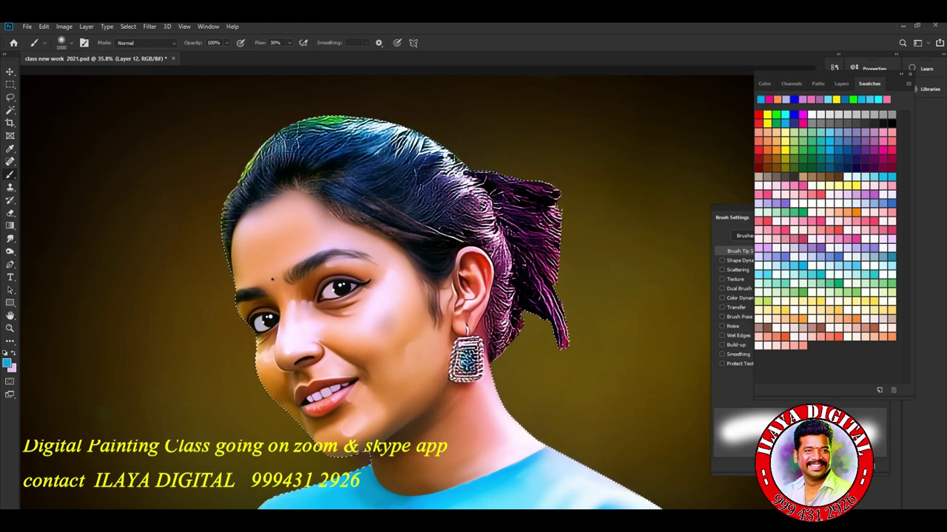
left_click(767, 114)
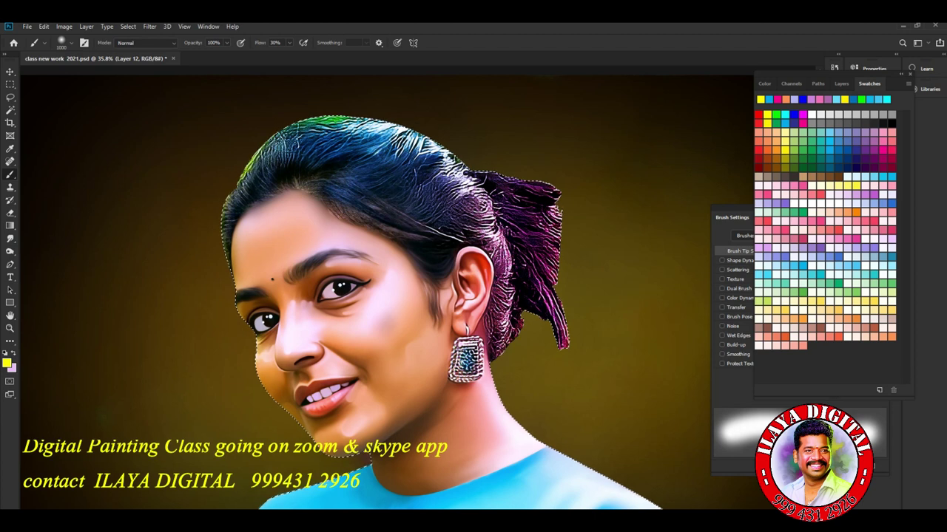
left_click_drag(289, 157, 262, 143)
left_click_drag(326, 123, 265, 148)
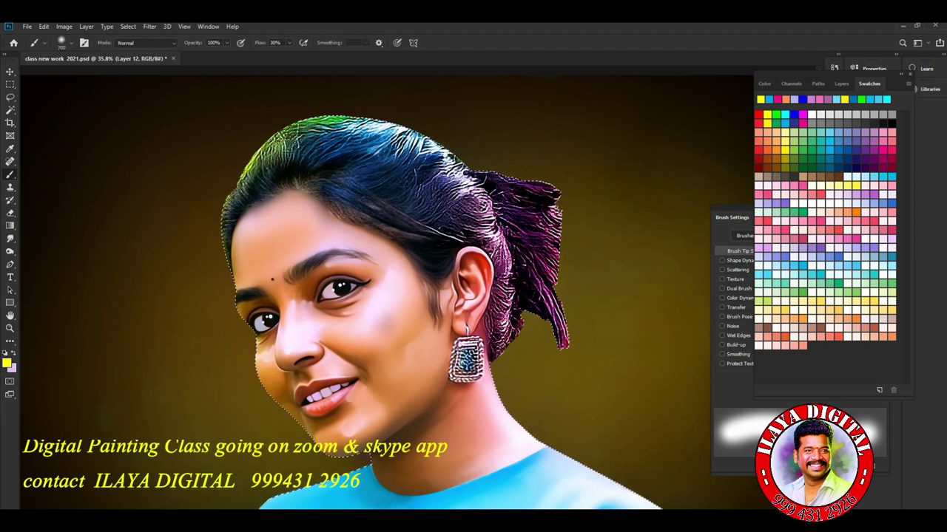
left_click_drag(385, 133, 315, 126)
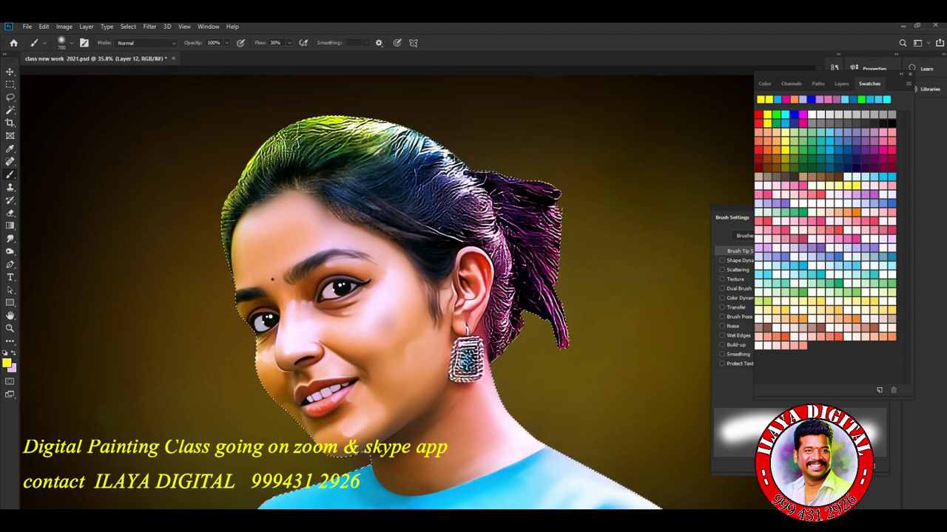
left_click(786, 116)
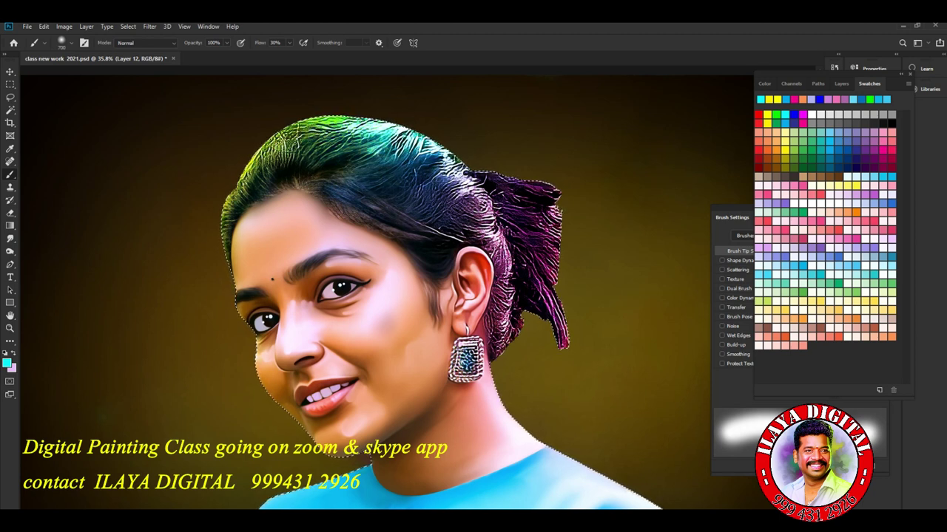
left_click(856, 212)
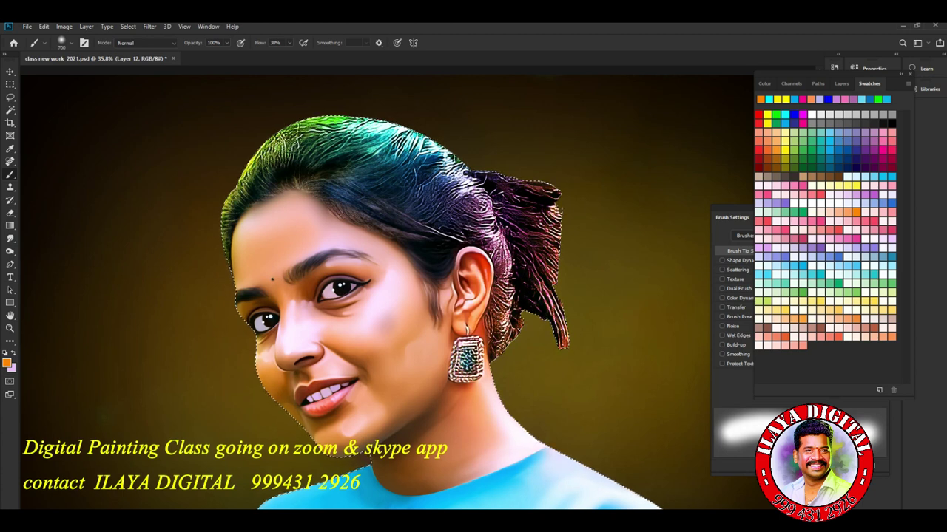
left_click(803, 99)
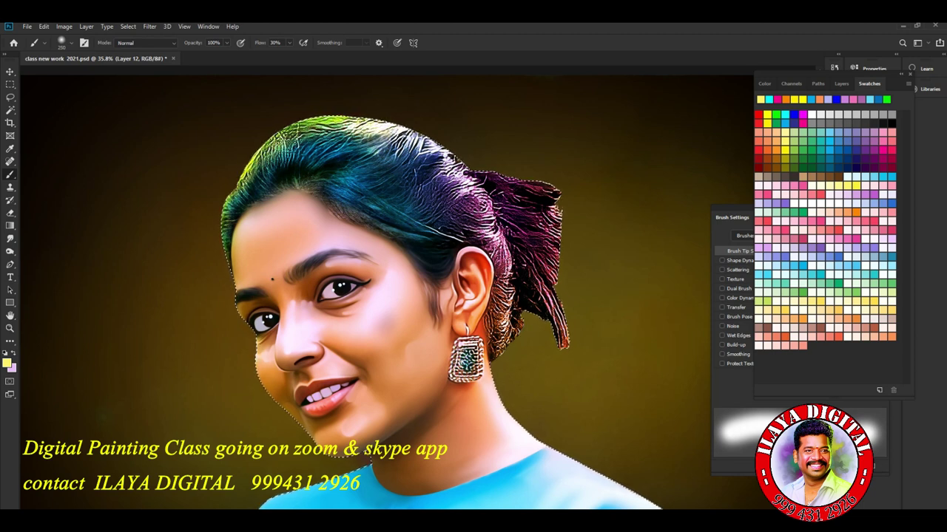
Drop Layer 12's opacity to 55% and add Layer 11 to the layer selection.
key("F7")
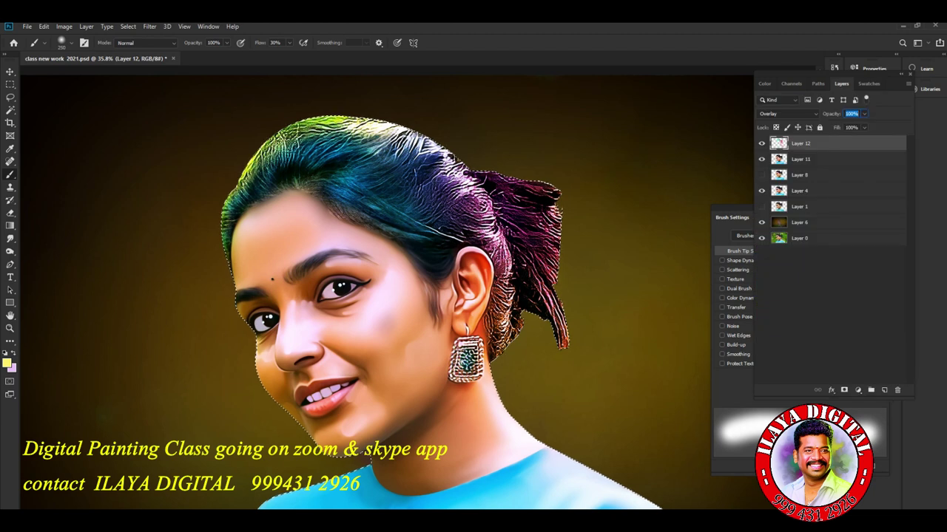
left_click(864, 114)
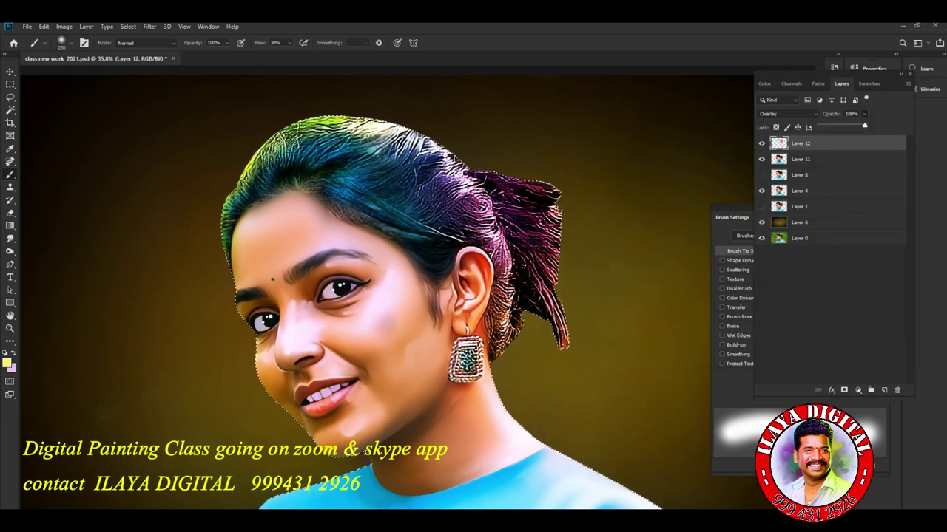
left_click_drag(863, 125, 843, 126)
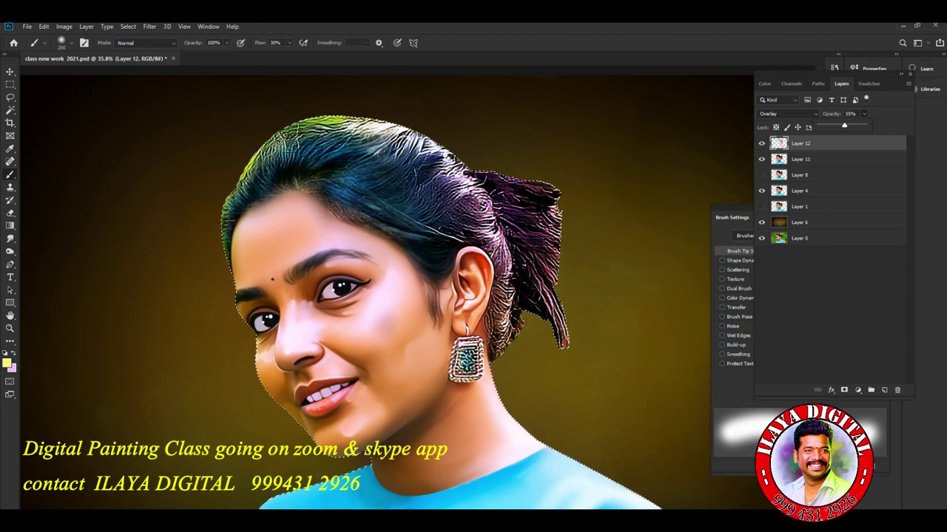
left_click(800, 159, "shift")
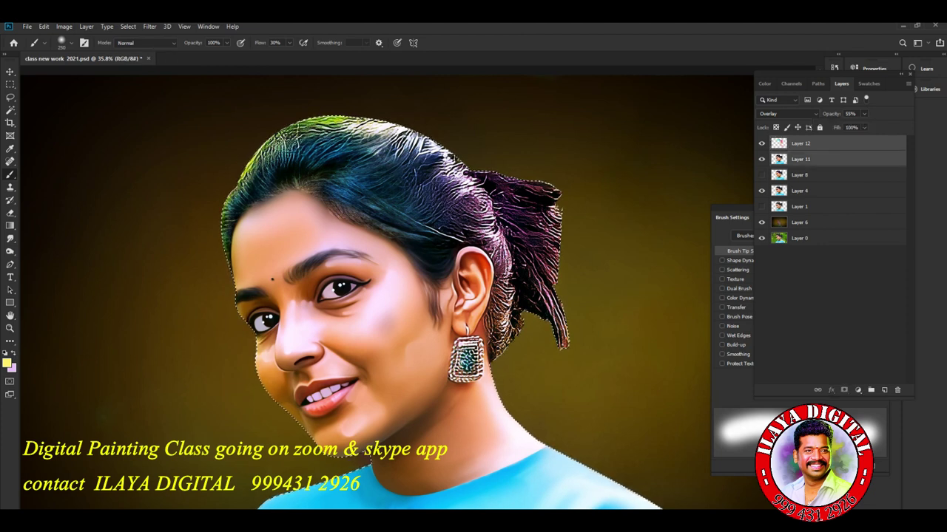
Merge Layers 11 and 12 with Ctrl+E and add a new empty Layer 13.
key("ctrl+e")
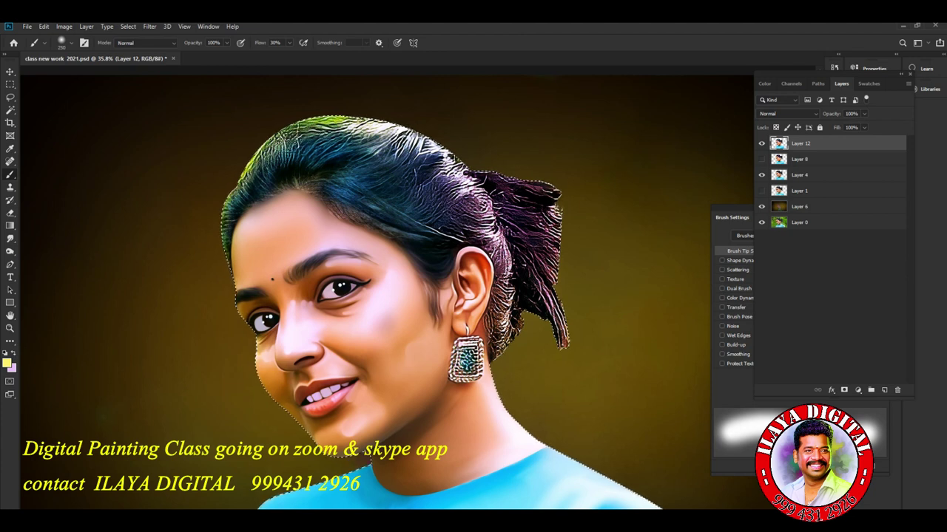
key("ctrl+shift+n")
key("Return")
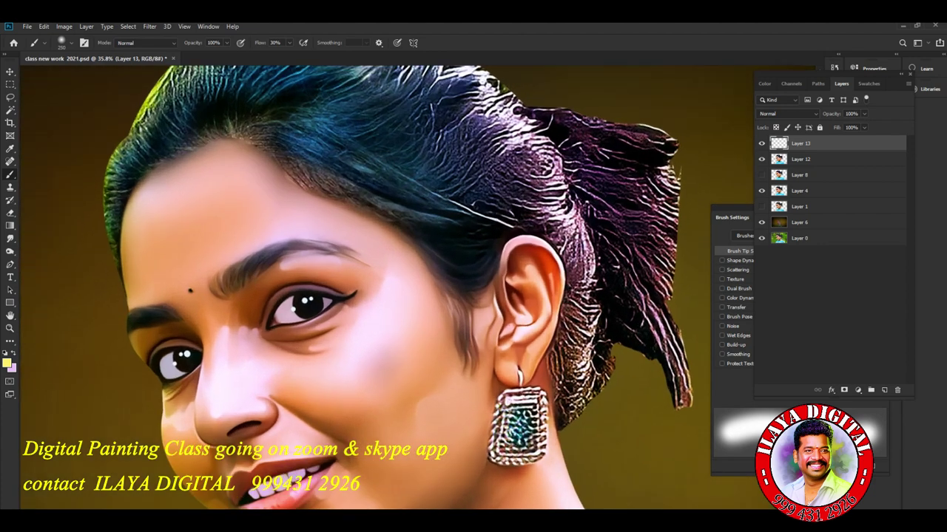
Zoom in on the left hairline and smudge the first strands into smooth streaks.
scroll(377, 265, "up", 5)
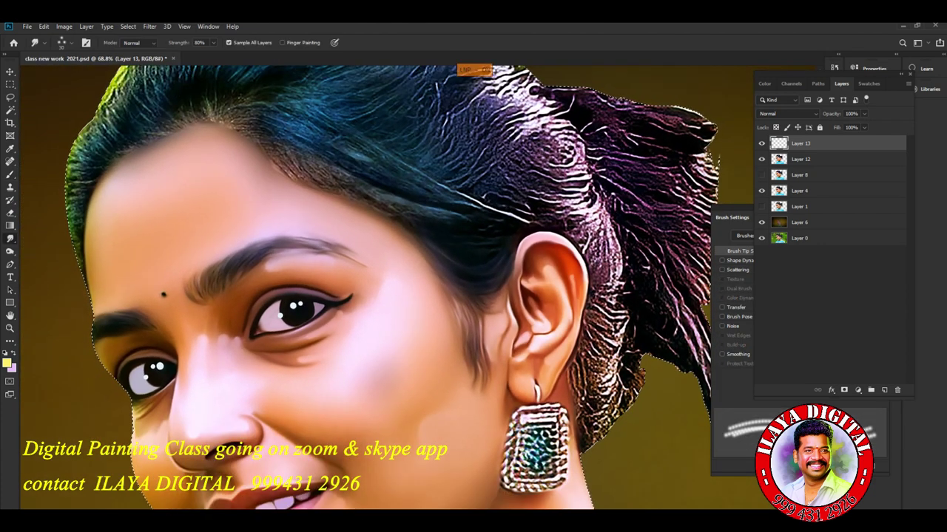
scroll(481, 274, "up", 2)
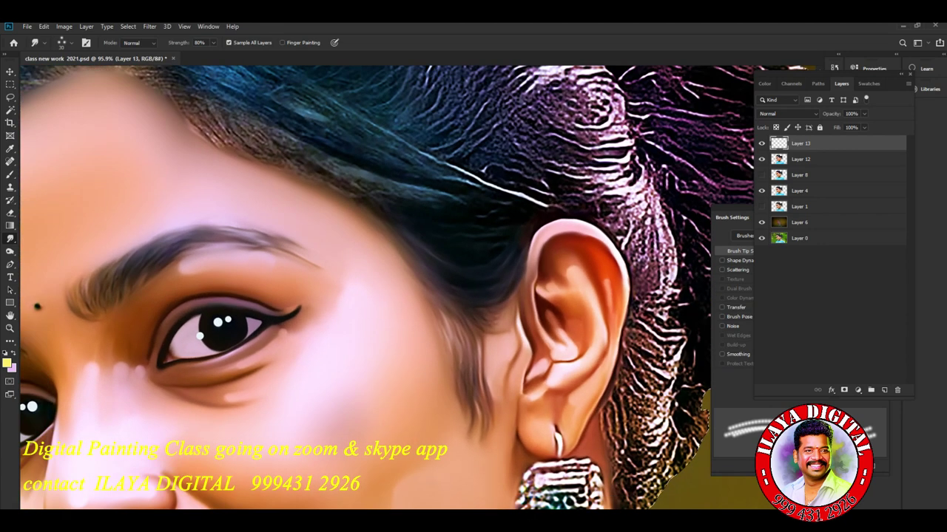
scroll(370, 288, "up", 3)
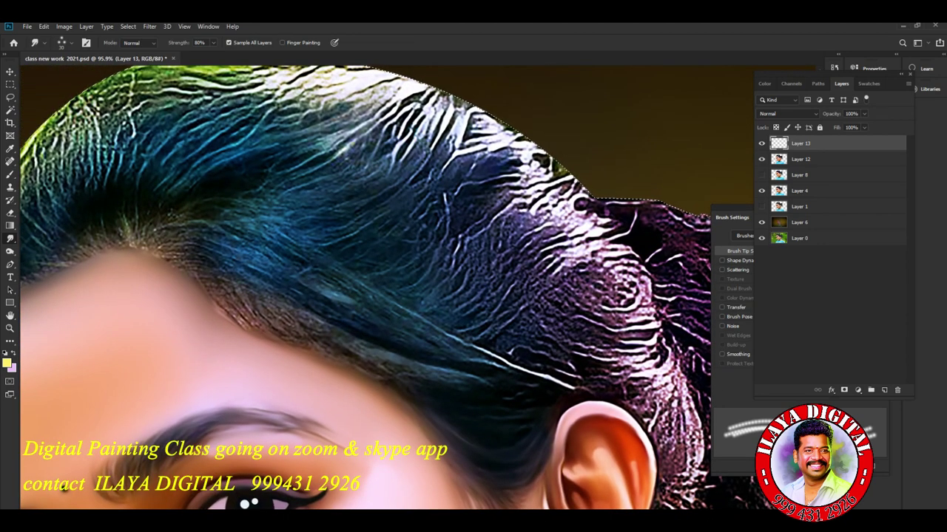
scroll(443, 288, "down", 3)
scroll(444, 288, "down", 2)
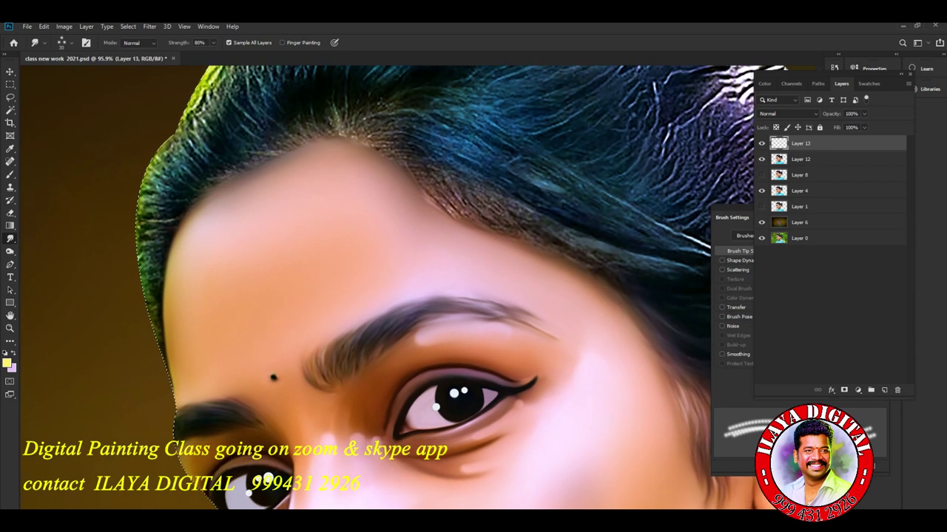
scroll(443, 289, "up", 2)
scroll(444, 289, "up", 3)
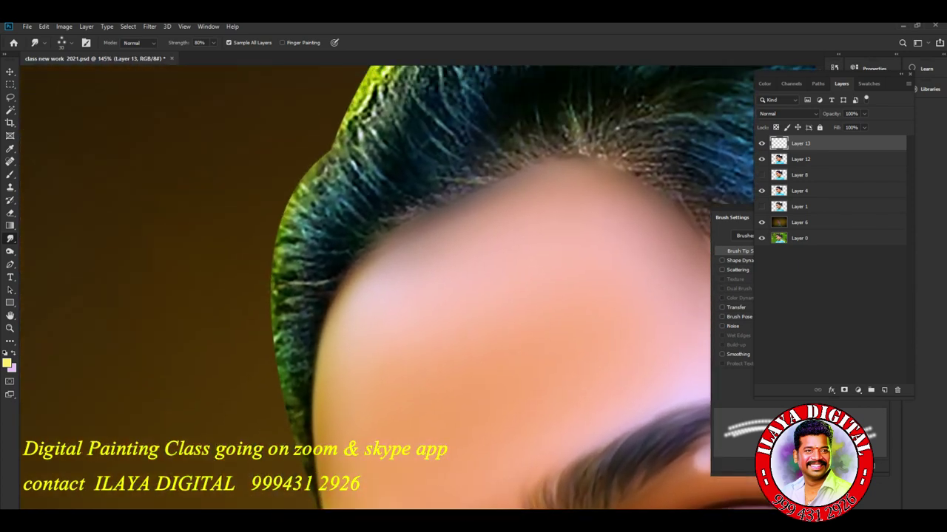
scroll(444, 289, "up", 1)
scroll(444, 289, "up", 1)
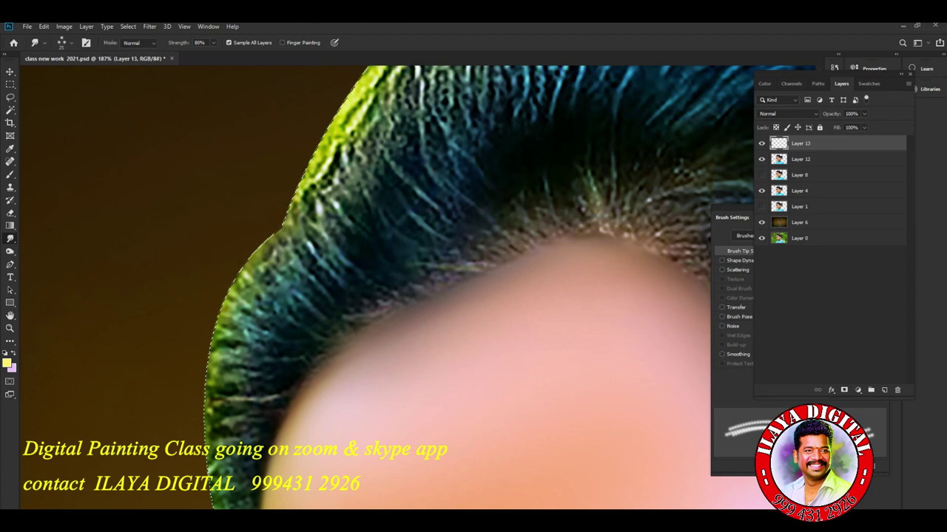
left_click_drag(319, 159, 374, 251)
Smudge the upper hairline strands into long, smooth streaks.
mouse_move(340, 137)
left_mouse_down()
mouse_move(348, 188)
mouse_move(373, 248)
left_mouse_up()
mouse_move(351, 115)
left_mouse_down()
mouse_move(378, 240)
mouse_move(385, 211)
left_mouse_up()
left_click_drag(366, 148, 388, 213)
left_click_drag(373, 95, 396, 196)
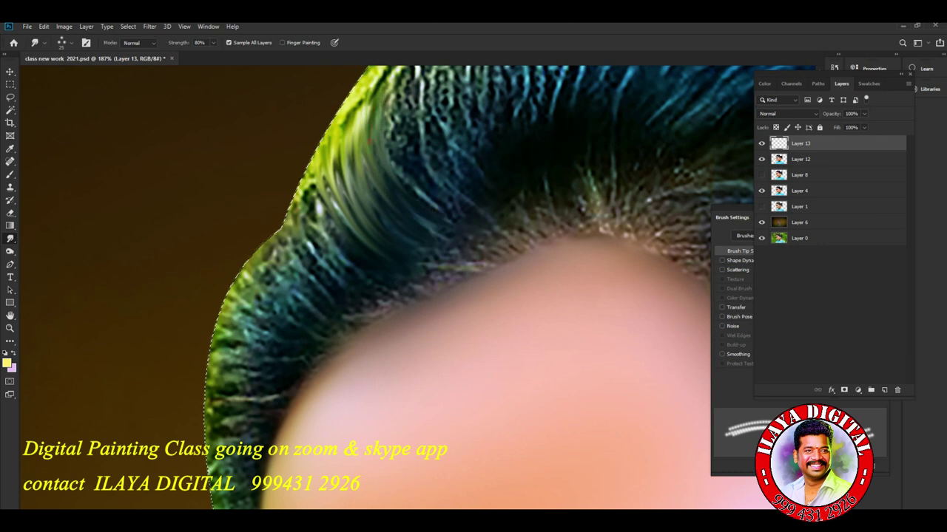
left_click_drag(371, 106, 396, 198)
left_click_drag(392, 74, 443, 211)
left_click_drag(396, 100, 436, 218)
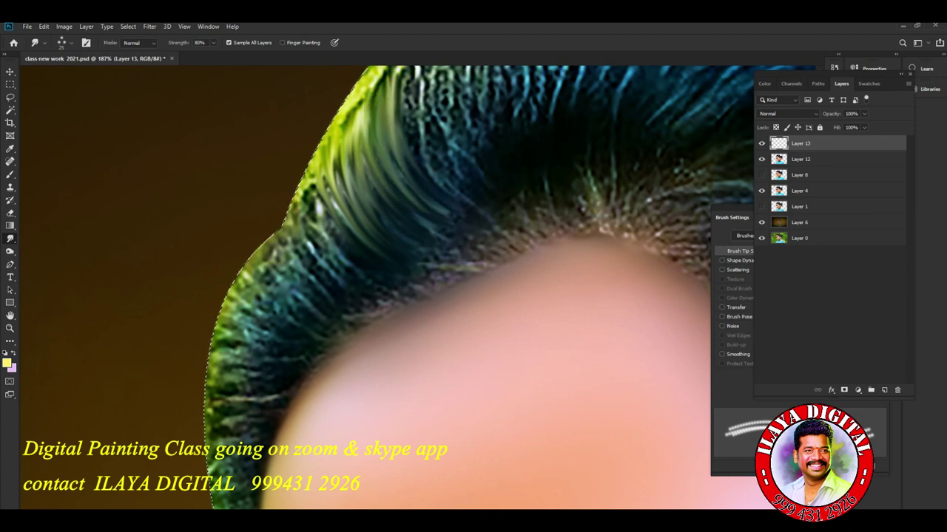
left_click_drag(355, 100, 396, 218)
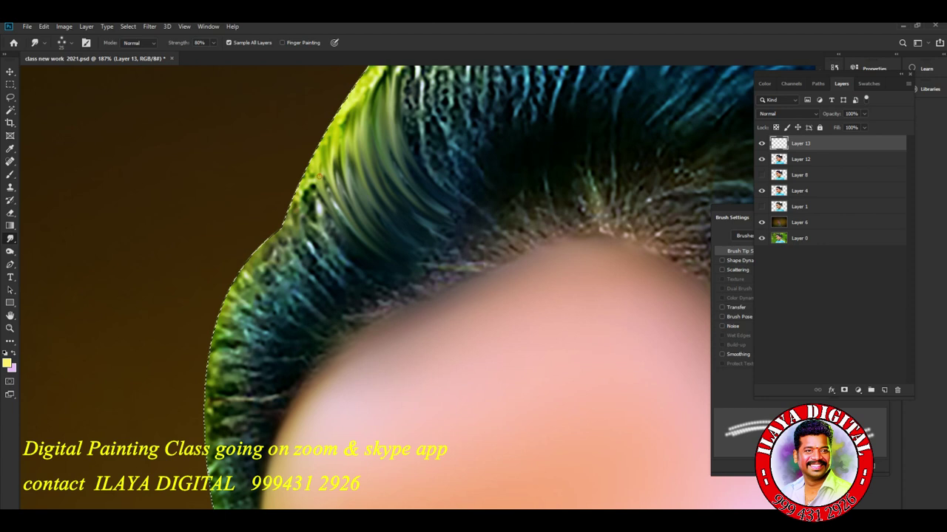
Smudge the green strands down the left hairline into longer streaks.
left_click_drag(314, 170, 348, 255)
left_click_drag(310, 167, 336, 270)
mouse_move(292, 216)
left_mouse_down()
mouse_move(318, 270)
mouse_move(318, 296)
left_mouse_up()
mouse_move(274, 241)
left_mouse_down()
mouse_move(288, 300)
mouse_move(310, 322)
left_mouse_up()
mouse_move(262, 267)
left_mouse_down()
mouse_move(292, 329)
mouse_move(279, 318)
left_mouse_up()
mouse_move(250, 286)
left_mouse_down()
mouse_move(282, 337)
mouse_move(259, 329)
mouse_move(274, 355)
left_mouse_up()
left_click_drag(237, 314, 262, 361)
mouse_move(221, 333)
left_mouse_down()
mouse_move(273, 374)
mouse_move(259, 377)
mouse_move(233, 351)
left_mouse_up()
left_click_drag(255, 241, 227, 299)
mouse_move(280, 256)
left_mouse_down()
mouse_move(296, 306)
mouse_move(326, 315)
mouse_move(314, 314)
left_mouse_up()
Smooth the upper-left and upper-middle hair strands into streaks.
mouse_move(296, 233)
left_mouse_down()
mouse_move(333, 303)
mouse_move(340, 296)
mouse_move(320, 181)
left_mouse_up()
left_click_drag(329, 215, 355, 273)
mouse_move(329, 144)
left_mouse_down()
mouse_move(362, 244)
mouse_move(355, 159)
mouse_move(381, 230)
left_mouse_up()
left_click_drag(370, 159, 377, 222)
left_click_drag(395, 181, 421, 229)
left_click_drag(403, 114, 399, 166)
mouse_move(369, 85)
left_mouse_down()
mouse_move(346, 152)
mouse_move(342, 109)
mouse_move(344, 183)
mouse_move(361, 134)
mouse_move(392, 207)
left_mouse_up()
left_click_drag(392, 122, 414, 188)
left_click_drag(344, 100, 329, 130)
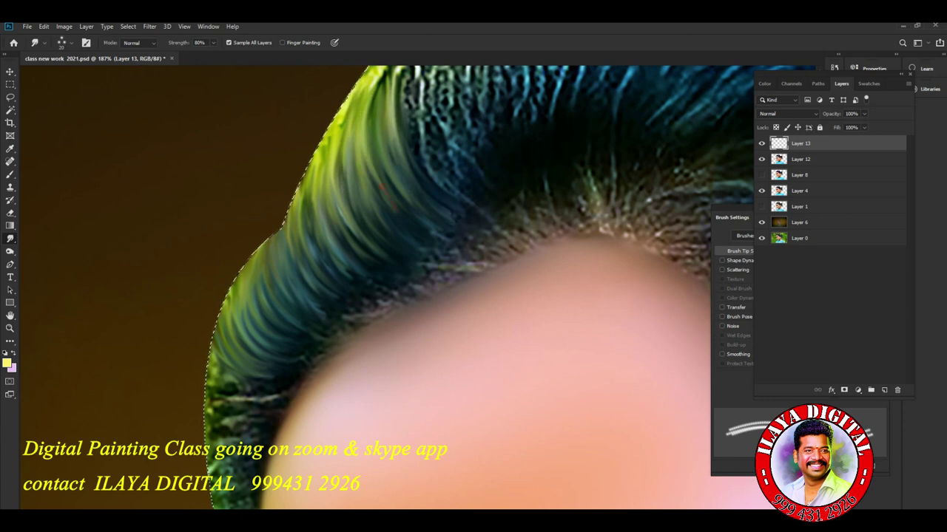
Pan to the left hair edge and blend away the light stray strand and reddish spots.
left_click_drag(370, 296, 569, 251)
left_click_drag(518, 296, 509, 272)
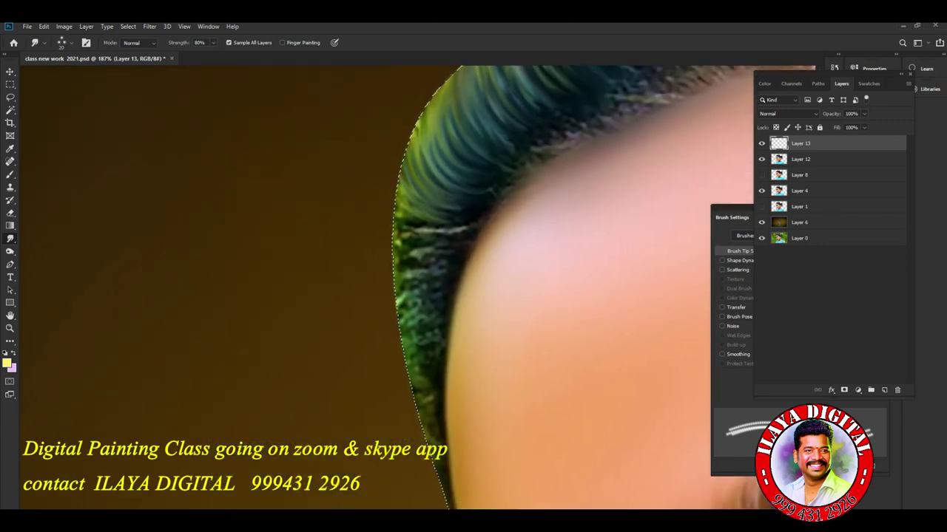
mouse_move(454, 219)
left_mouse_down()
mouse_move(407, 208)
mouse_move(405, 324)
left_mouse_up()
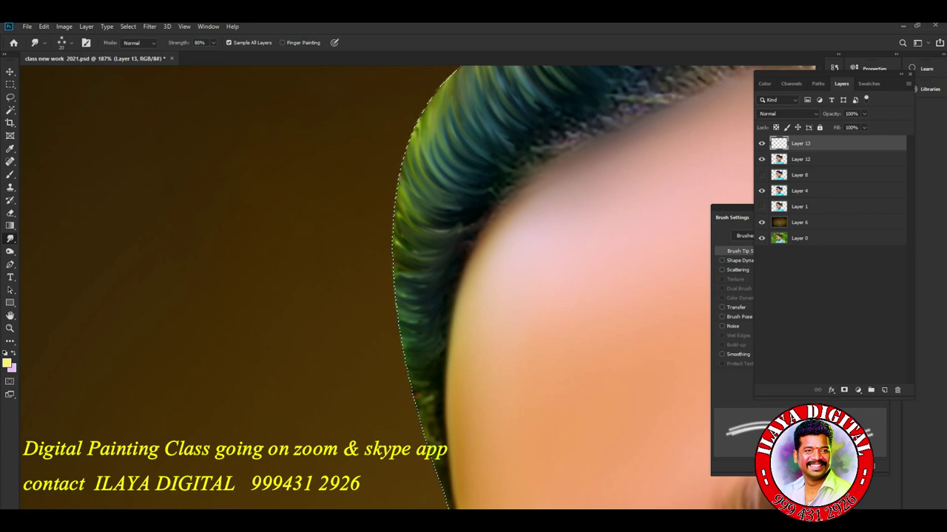
left_click_drag(435, 401, 420, 395)
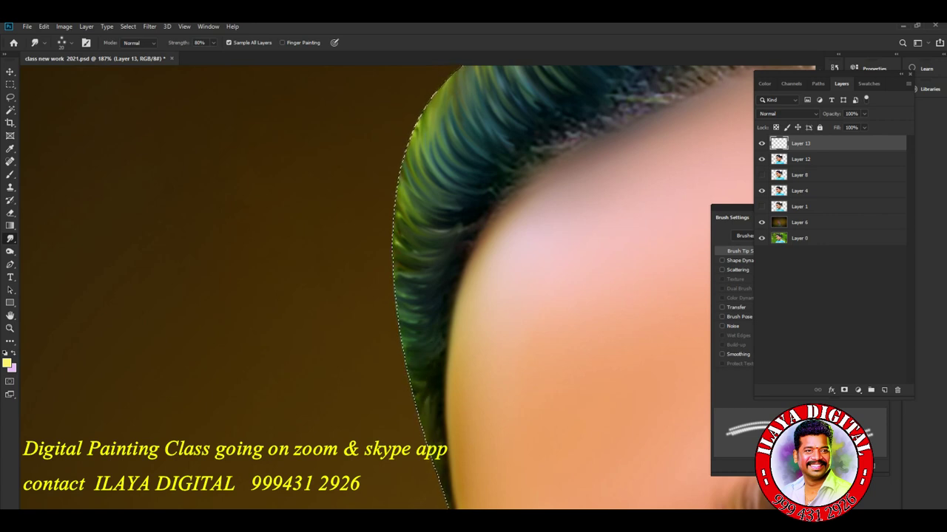
left_click_drag(444, 333, 431, 344)
mouse_move(441, 277)
left_mouse_down()
mouse_move(405, 274)
mouse_move(414, 276)
mouse_move(405, 191)
left_mouse_up()
mouse_move(466, 228)
left_mouse_down()
mouse_move(436, 230)
mouse_move(405, 194)
mouse_move(421, 234)
left_mouse_up()
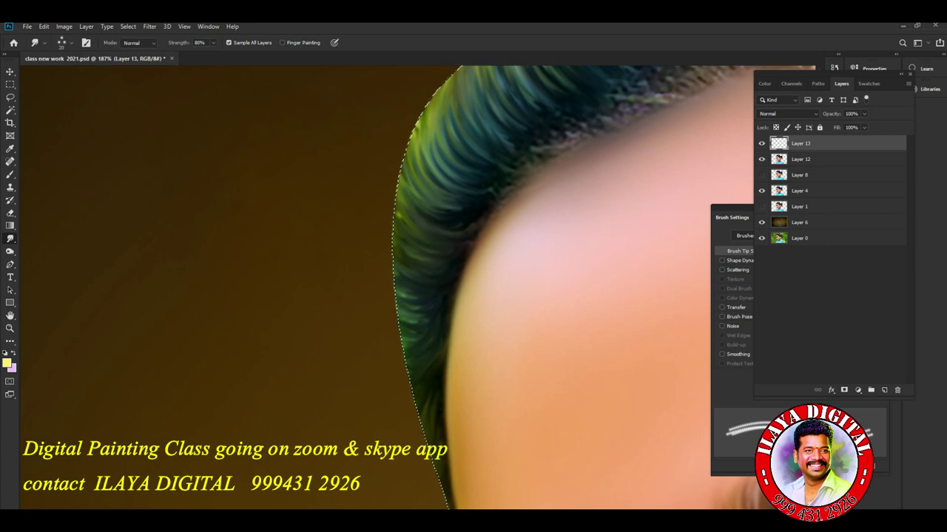
mouse_move(419, 296)
left_mouse_down()
mouse_move(403, 298)
mouse_move(404, 310)
left_mouse_up()
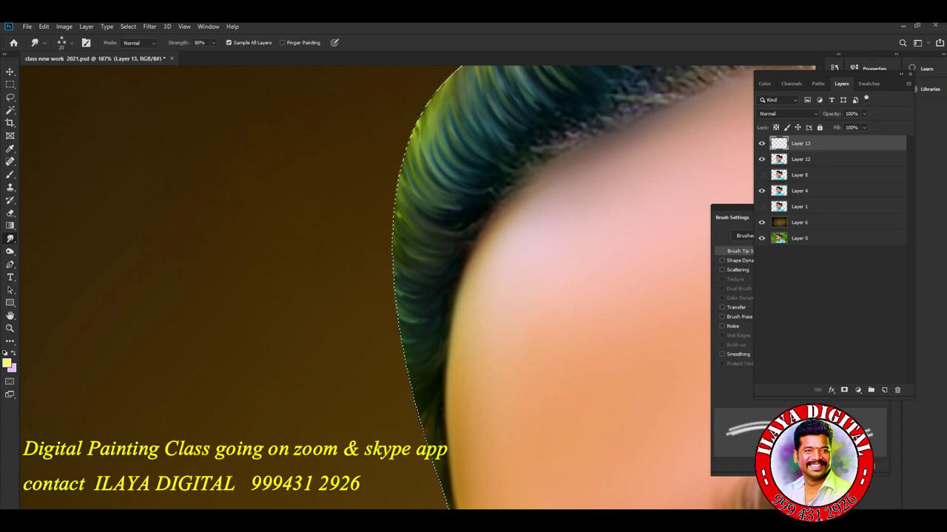
Reshape the left hair edge into long smooth strokes and lengthen the strands near the top.
left_click_drag(454, 230, 373, 355)
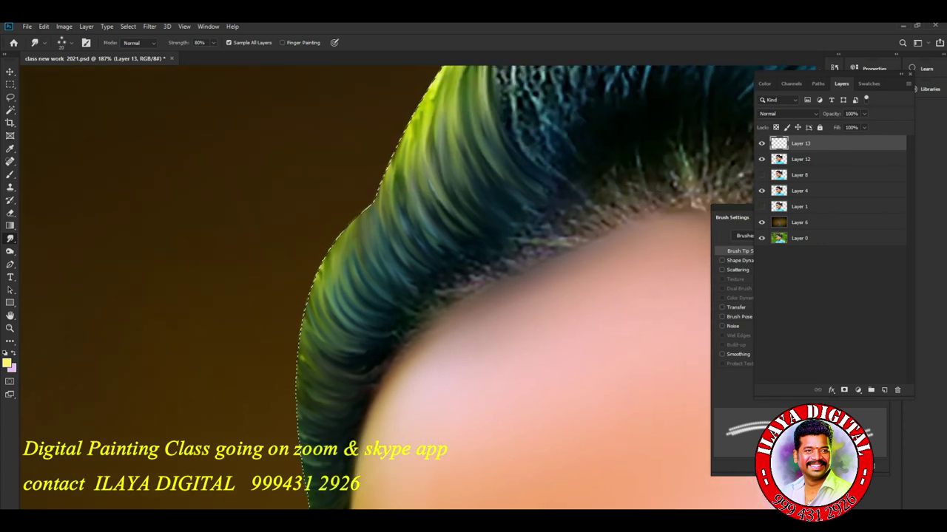
mouse_move(366, 325)
left_mouse_down()
mouse_move(332, 262)
mouse_move(330, 299)
left_mouse_up()
left_click_drag(327, 244, 305, 318)
mouse_move(370, 303)
left_mouse_down()
mouse_move(344, 229)
mouse_move(355, 207)
left_mouse_up()
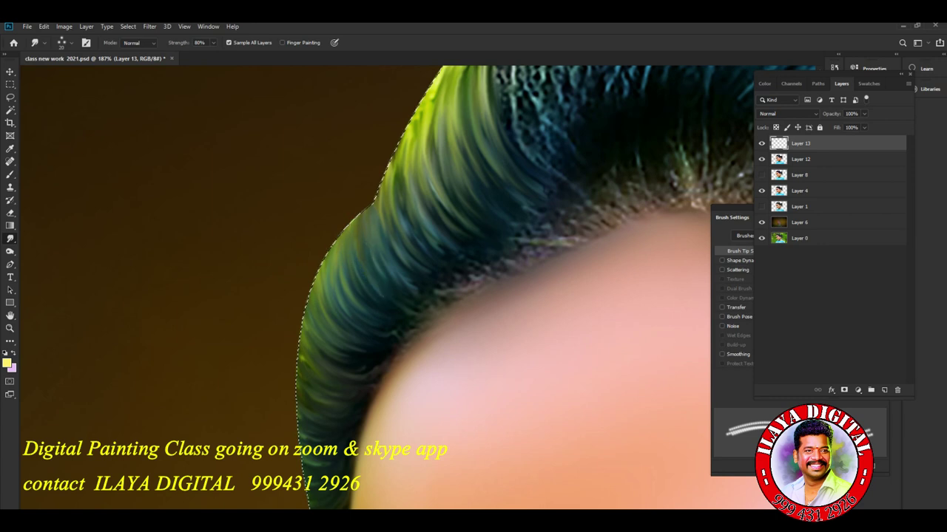
left_click_drag(407, 288, 377, 231)
mouse_move(405, 263)
left_mouse_down()
mouse_move(381, 192)
mouse_move(413, 240)
mouse_move(399, 148)
left_mouse_up()
left_click_drag(453, 254, 410, 146)
left_click_drag(448, 233, 393, 136)
left_click_drag(460, 196, 433, 96)
scroll(444, 288, "up", 1)
Smudge the light hair strands on the left of the forehead downward.
scroll(443, 288, "up", 2)
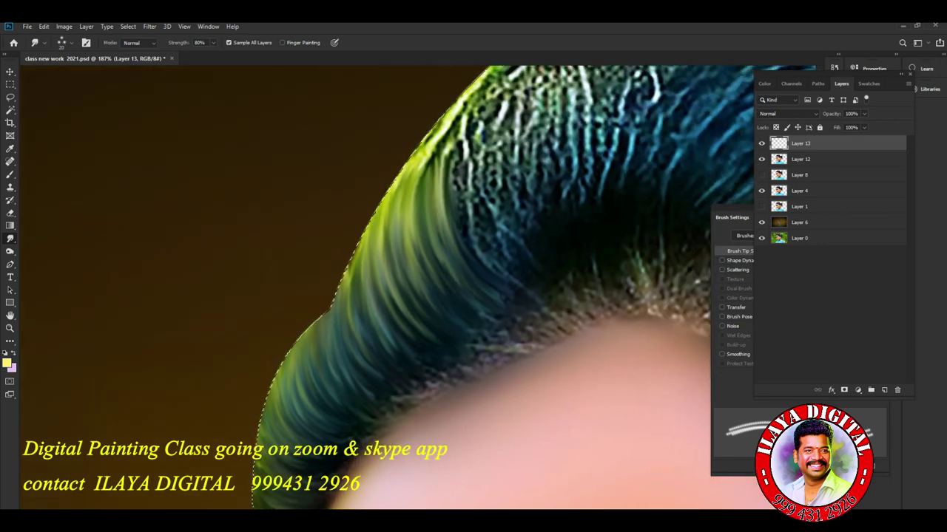
scroll(473, 288, "up", 2)
scroll(474, 288, "right", 3)
scroll(473, 289, "right", 3)
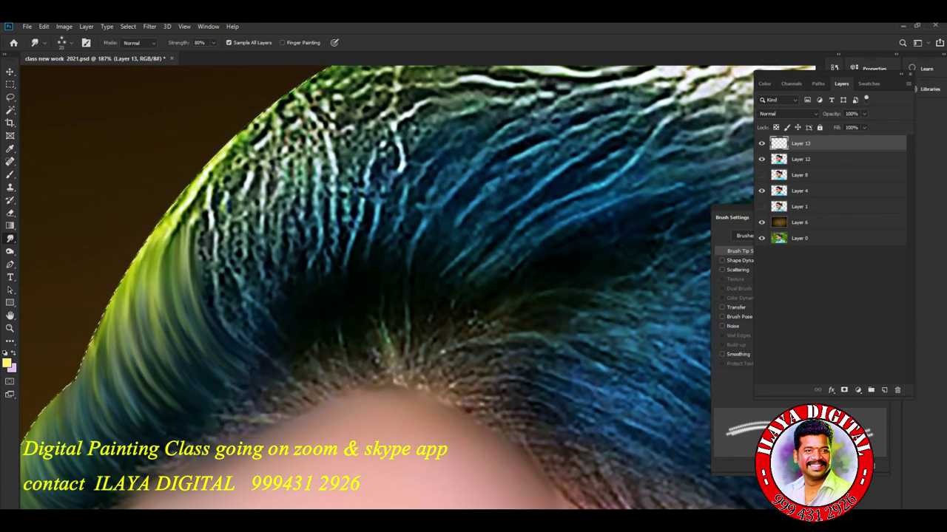
key("ctrl+1")
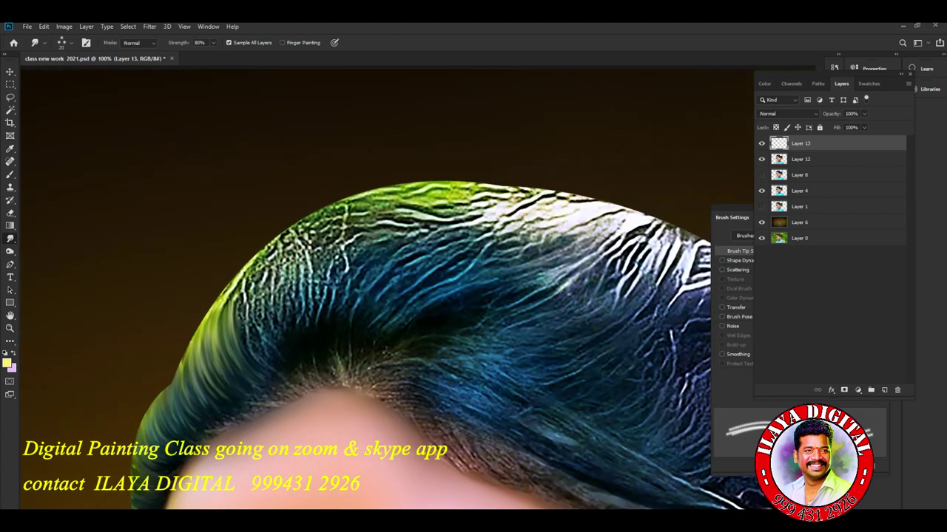
scroll(444, 318, "up", 3)
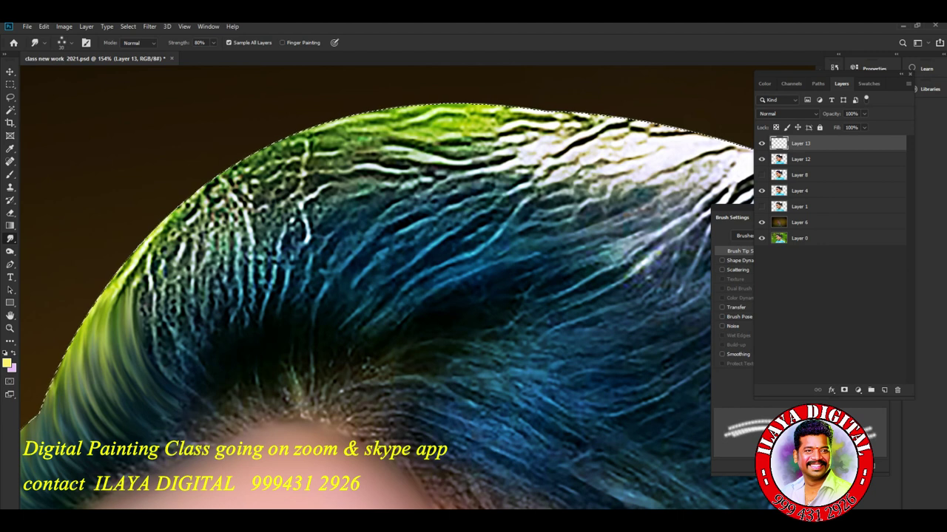
left_click_drag(226, 194, 234, 334)
mouse_move(255, 191)
left_mouse_down()
mouse_move(253, 333)
mouse_move(285, 178)
left_mouse_up()
mouse_move(296, 135)
left_mouse_down()
mouse_move(271, 318)
mouse_move(314, 170)
mouse_move(298, 297)
left_mouse_up()
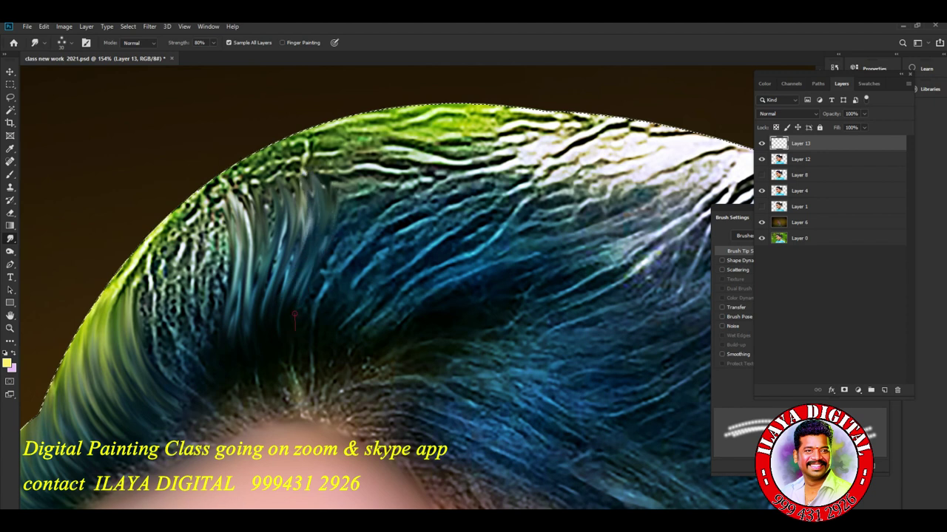
Sweep the dark-blue hair strands diagonally up and to the right.
left_click_drag(321, 296, 418, 198)
mouse_move(385, 233)
left_mouse_down()
mouse_move(318, 325)
mouse_move(451, 207)
left_mouse_up()
left_click_drag(309, 329, 352, 254)
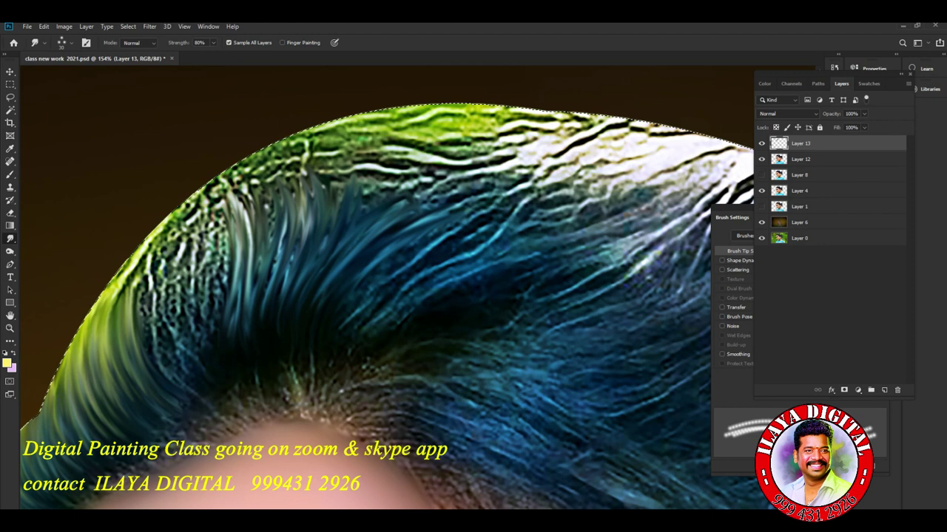
left_click_drag(349, 324, 444, 211)
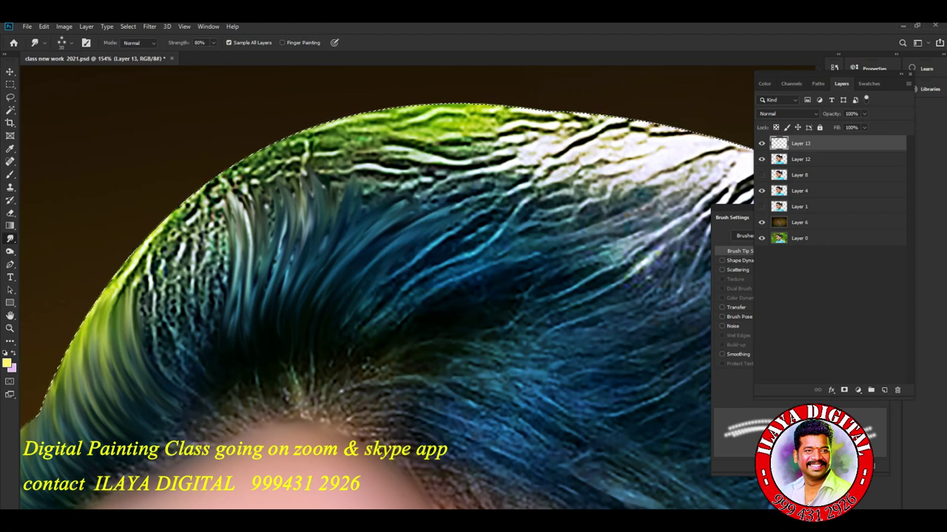
left_click_drag(348, 322, 518, 211)
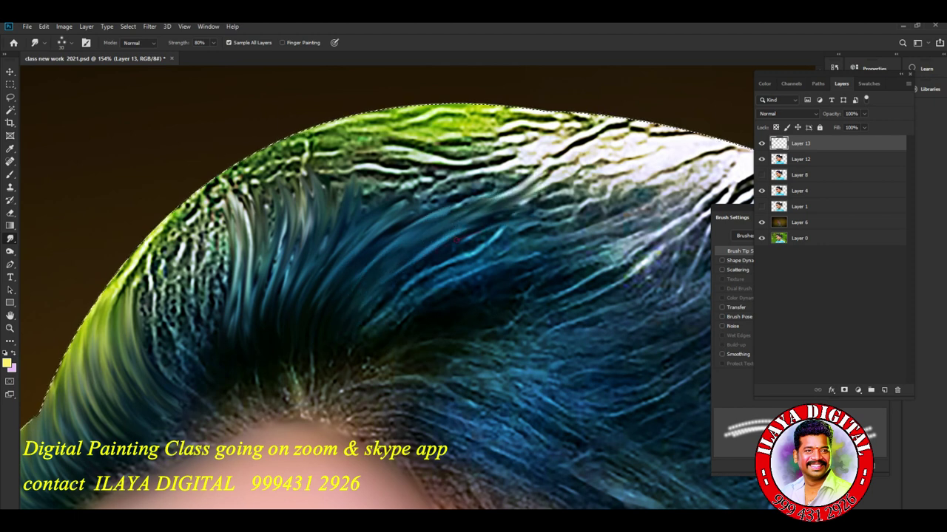
left_click_drag(388, 303, 429, 268)
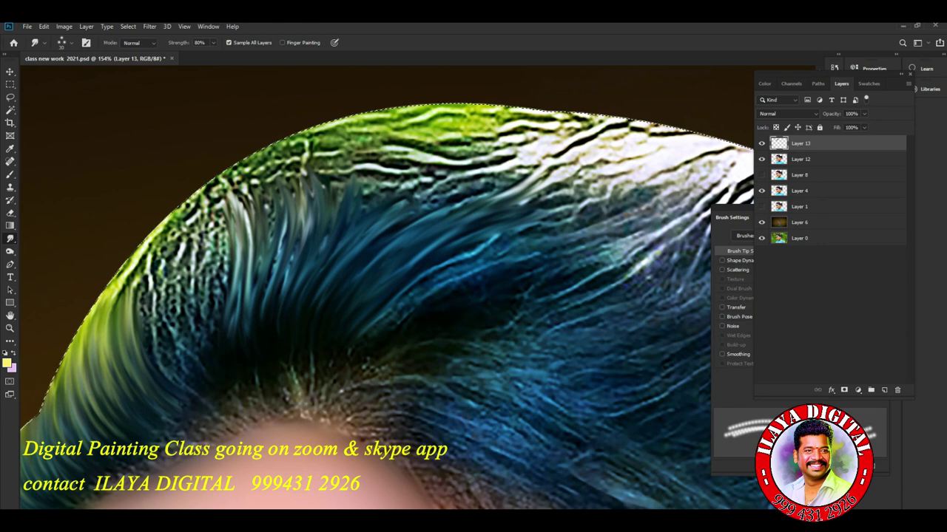
Raise Smudge strength to 85% and extend the blue strands further up-right.
key("8")
key("5")
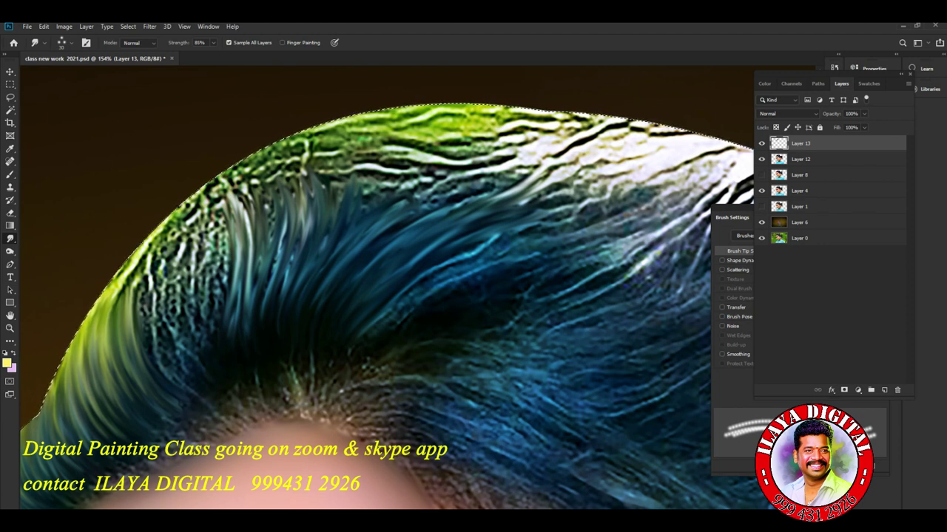
left_click_drag(381, 318, 517, 237)
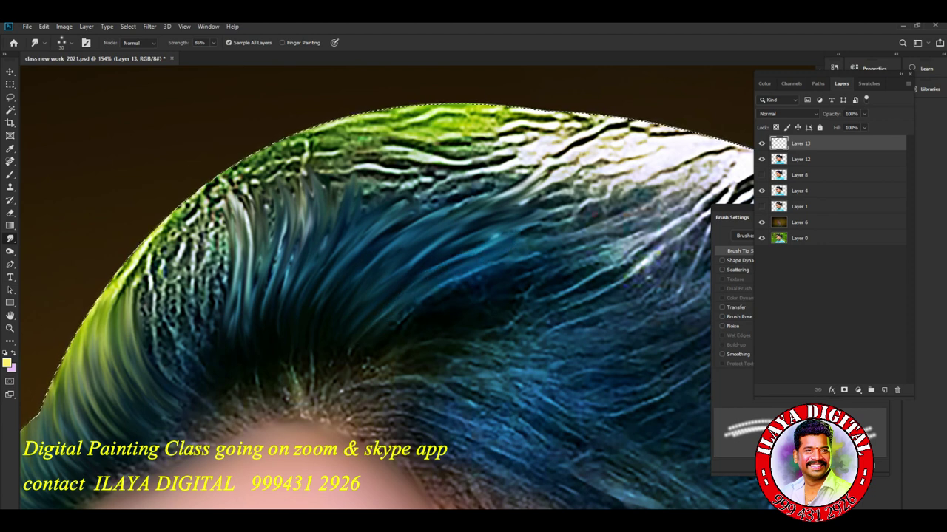
left_click_drag(418, 280, 534, 224)
left_click_drag(383, 327, 558, 250)
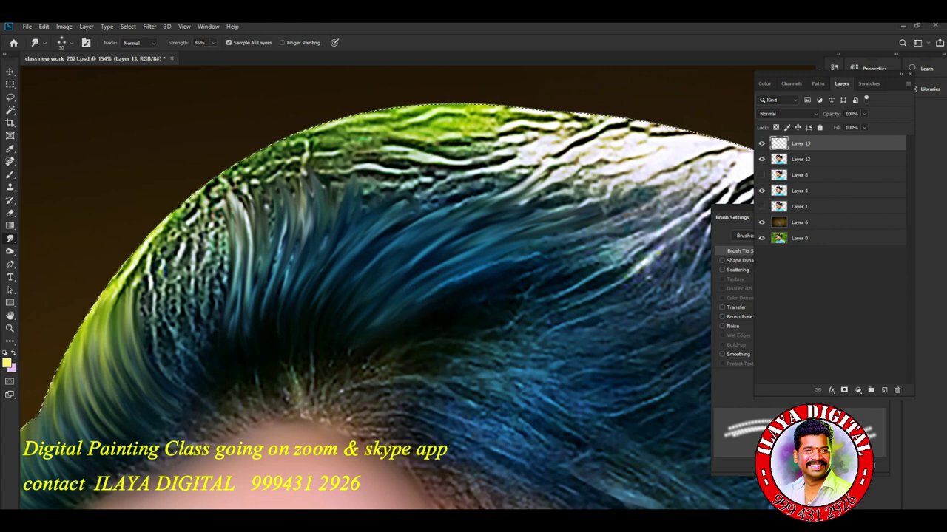
mouse_move(395, 319)
left_mouse_down()
mouse_move(477, 243)
mouse_move(585, 207)
left_mouse_up()
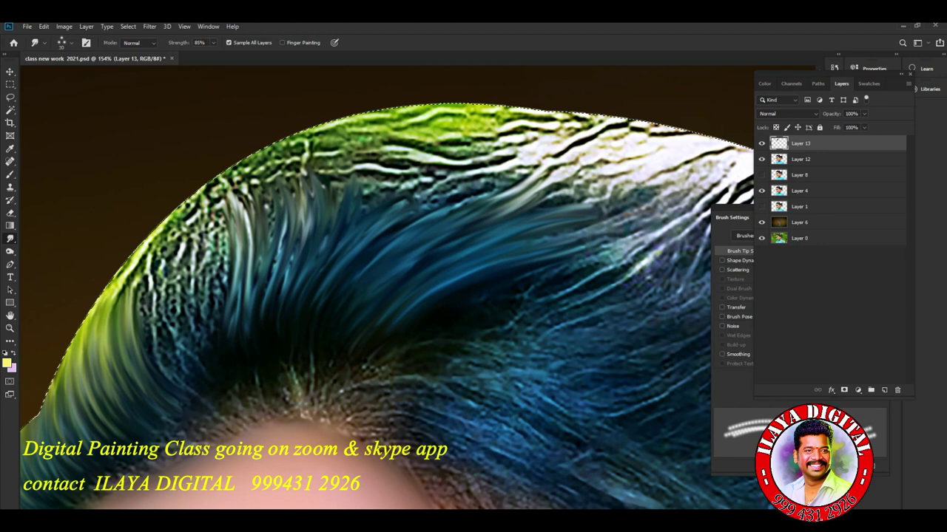
Smooth the far-left hair above the forehead into long streaks.
mouse_move(180, 254)
left_mouse_down()
mouse_move(168, 366)
mouse_move(201, 244)
mouse_move(212, 360)
mouse_move(218, 244)
mouse_move(215, 359)
mouse_move(222, 303)
mouse_move(230, 325)
left_mouse_up()
left_click_drag(266, 194, 248, 340)
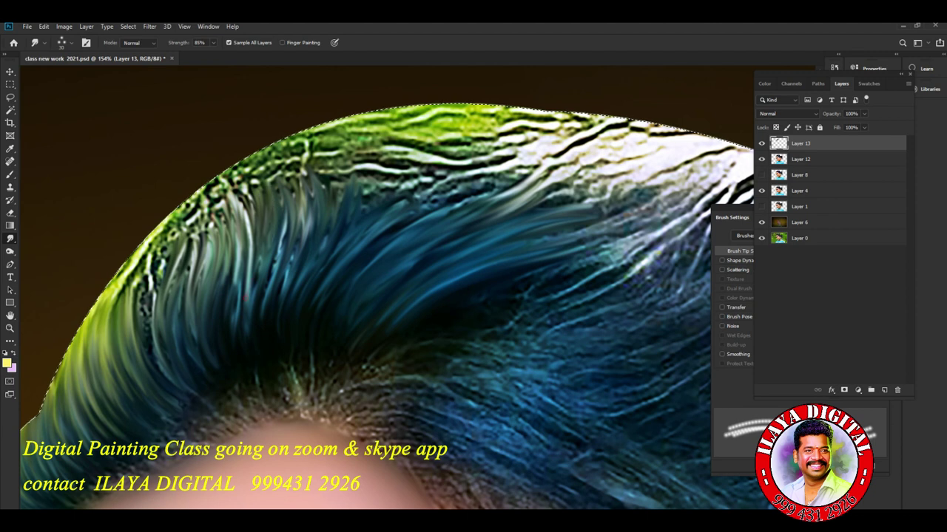
left_click_drag(264, 237, 251, 311)
mouse_move(159, 211)
left_mouse_down()
mouse_move(152, 247)
mouse_move(169, 373)
left_mouse_up()
left_click_drag(156, 255, 176, 389)
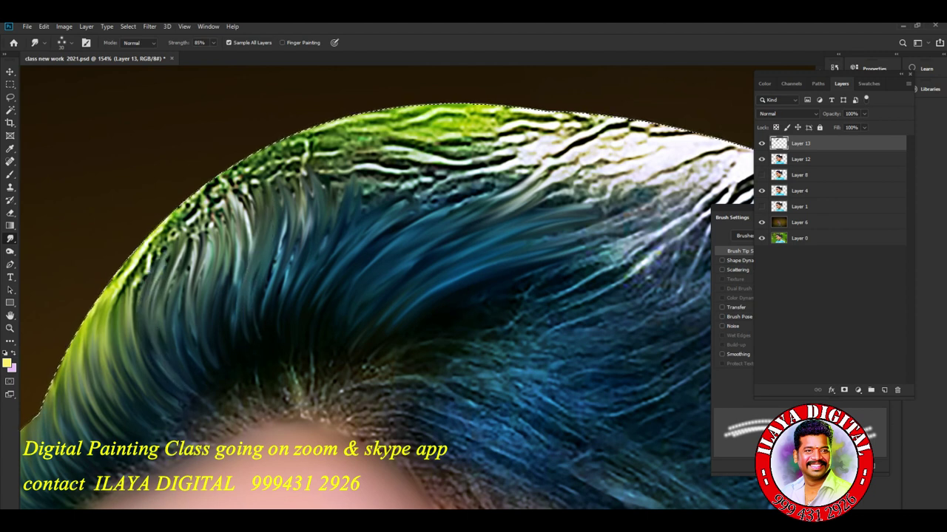
scroll(397, 306, "up", 2)
Smear lighter hair strands leftward through the upper hair.
scroll(397, 306, "up", 2)
scroll(451, 408, "down", 2)
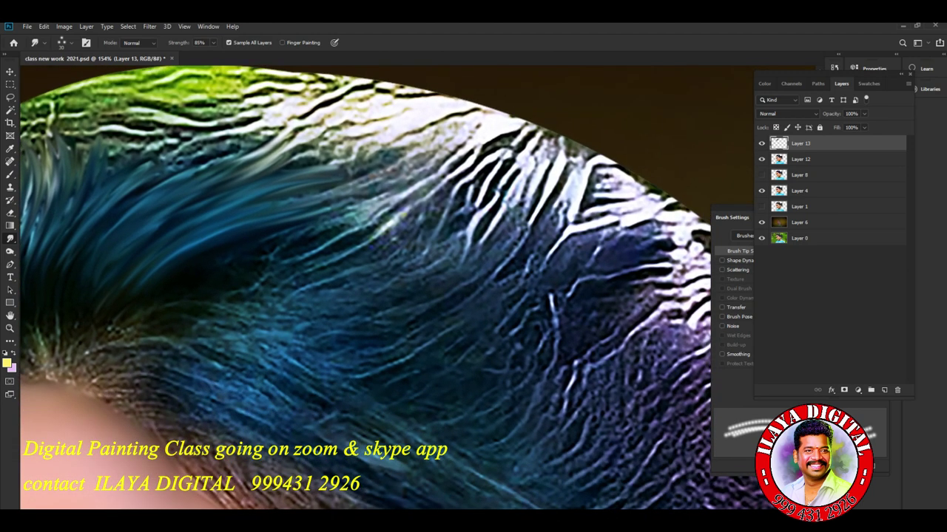
left_click_drag(337, 279, 230, 294)
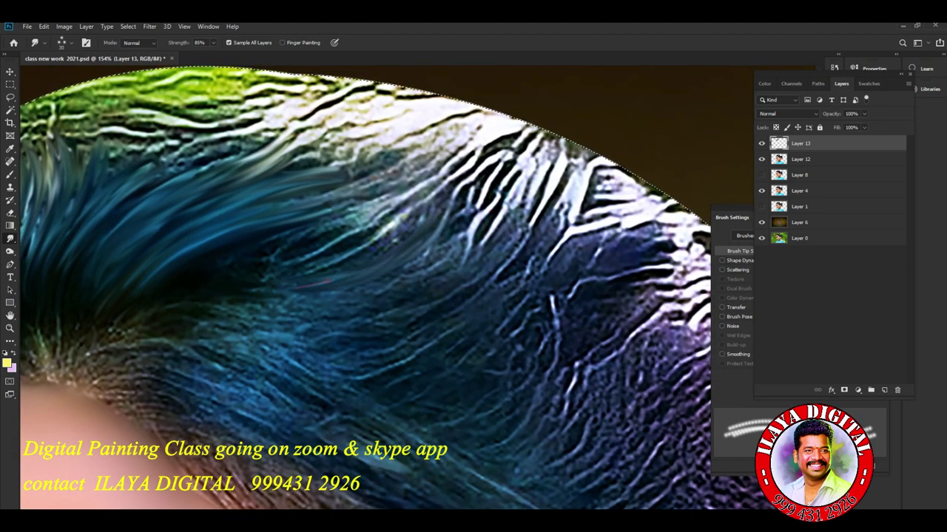
left_click_drag(320, 263, 264, 250)
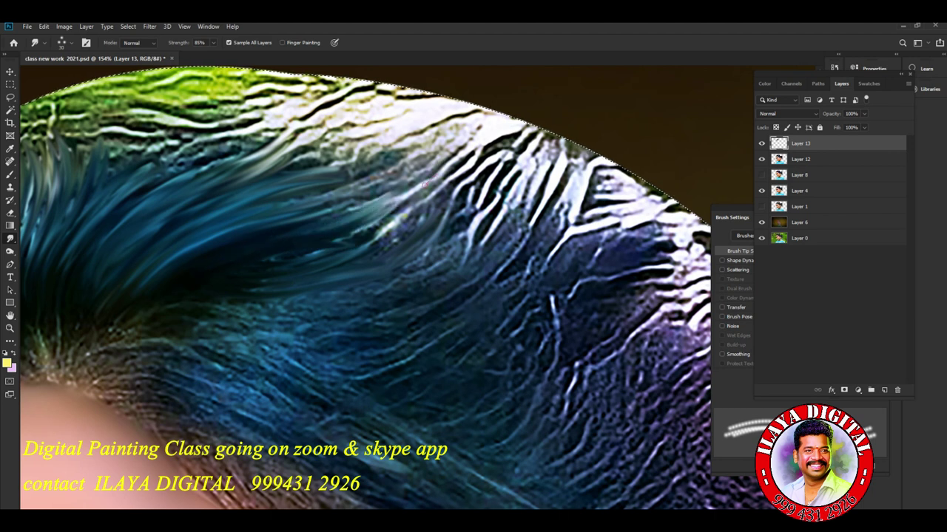
left_click_drag(414, 188, 340, 225)
left_click_drag(463, 170, 296, 255)
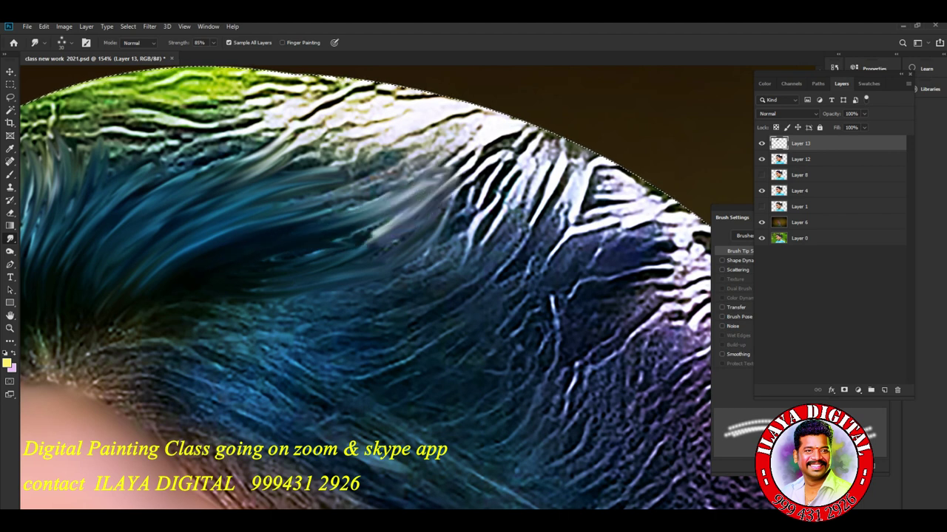
left_click_drag(480, 188, 362, 255)
left_click_drag(451, 191, 278, 260)
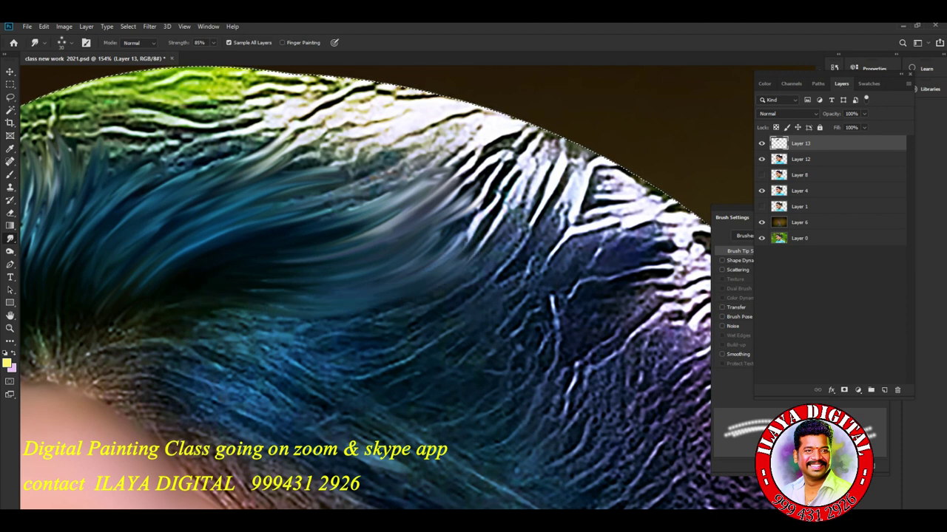
Sweep strands down-right through the dark lower hair toward the hairline.
left_click_drag(206, 317, 326, 384)
left_click_drag(208, 306, 348, 381)
left_click_drag(203, 329, 333, 407)
left_click_drag(263, 361, 348, 422)
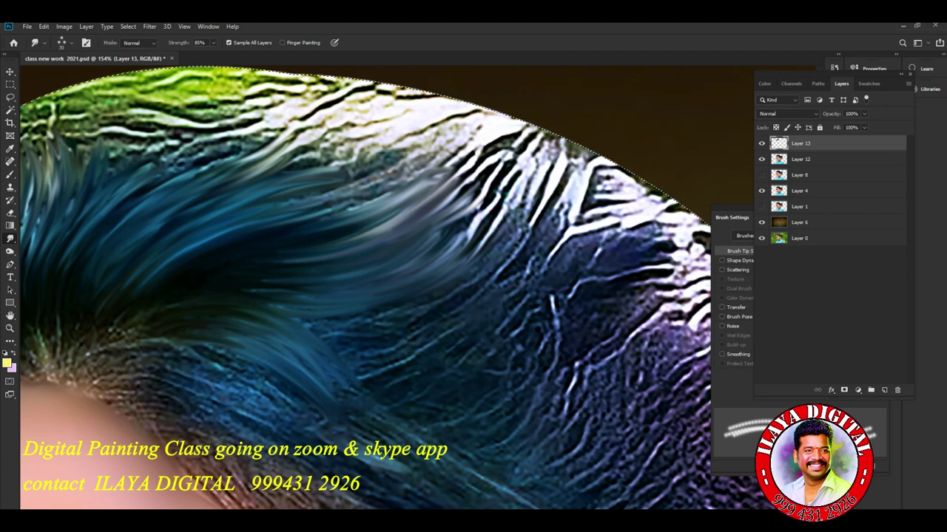
left_click_drag(193, 338, 325, 425)
mouse_move(164, 358)
left_mouse_down()
mouse_move(273, 393)
mouse_move(325, 448)
left_mouse_up()
left_click_drag(201, 381, 306, 434)
mouse_move(144, 370)
left_mouse_down()
mouse_move(208, 389)
mouse_move(292, 444)
left_mouse_up()
left_click_drag(204, 400, 271, 427)
left_click_drag(124, 371, 294, 447)
left_click_drag(185, 405, 222, 417)
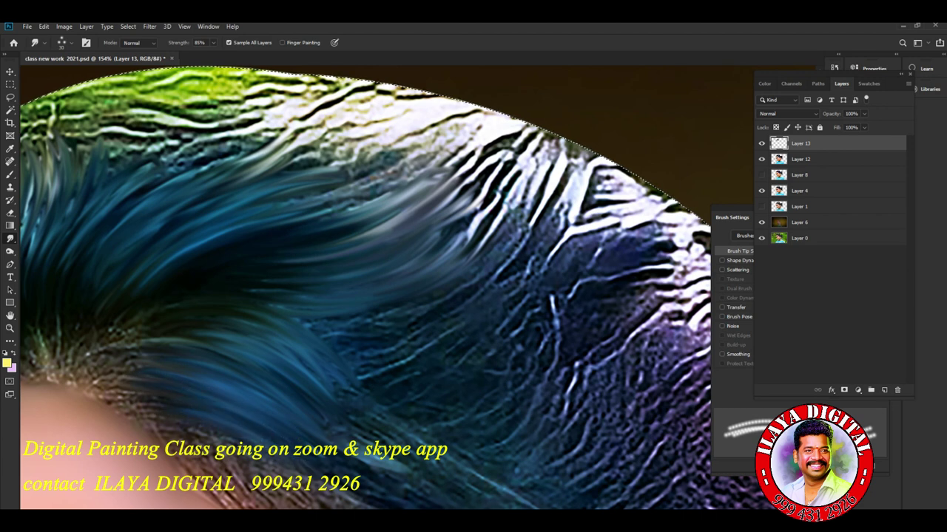
Pull several blue hair strands down and to the left.
mouse_move(555, 209)
left_mouse_down()
mouse_move(502, 296)
mouse_move(392, 341)
left_mouse_up()
mouse_move(527, 222)
left_mouse_down()
mouse_move(488, 281)
mouse_move(414, 318)
mouse_move(362, 315)
left_mouse_up()
left_click_drag(562, 244, 447, 337)
left_click_drag(533, 281, 418, 347)
mouse_move(566, 281)
left_mouse_down()
mouse_move(517, 329)
mouse_move(385, 366)
left_mouse_up()
mouse_move(569, 252)
left_mouse_down()
mouse_move(532, 288)
mouse_move(369, 353)
left_mouse_up()
mouse_move(565, 303)
left_mouse_down()
mouse_move(544, 343)
mouse_move(399, 381)
left_mouse_up()
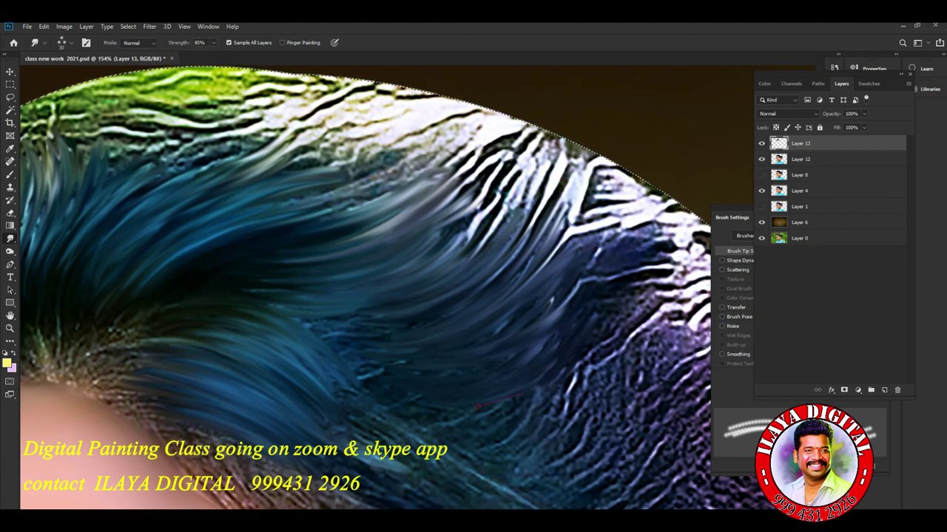
Smudge down-left strands into the blue hair near the back of the head.
left_click_drag(590, 359, 492, 423)
mouse_move(606, 363)
left_mouse_down()
mouse_move(484, 440)
mouse_move(510, 443)
left_mouse_up()
left_click_drag(613, 415, 521, 462)
left_click_drag(623, 437, 530, 464)
left_click_drag(433, 378, 470, 377)
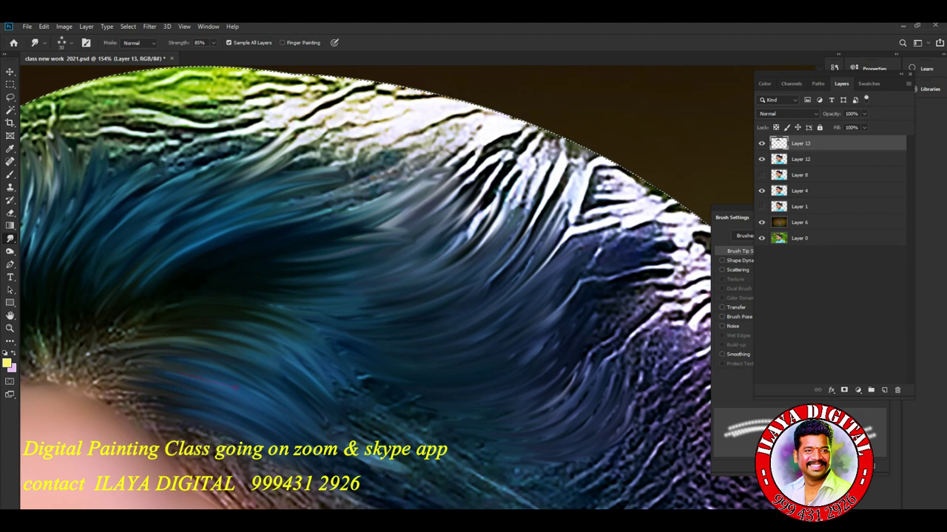
scroll(362, 289, "down", 5)
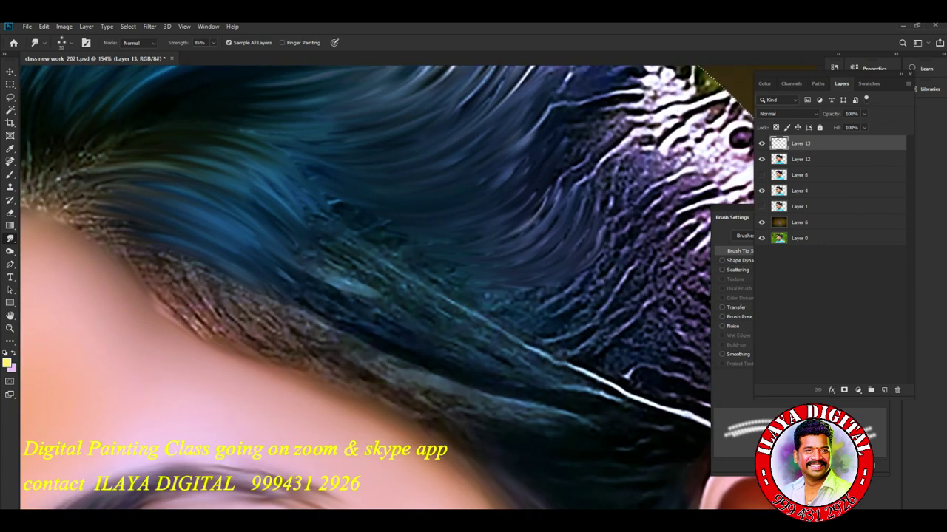
Zoom out and sweep light curving strands across the purple hair.
key("ctrl+0")
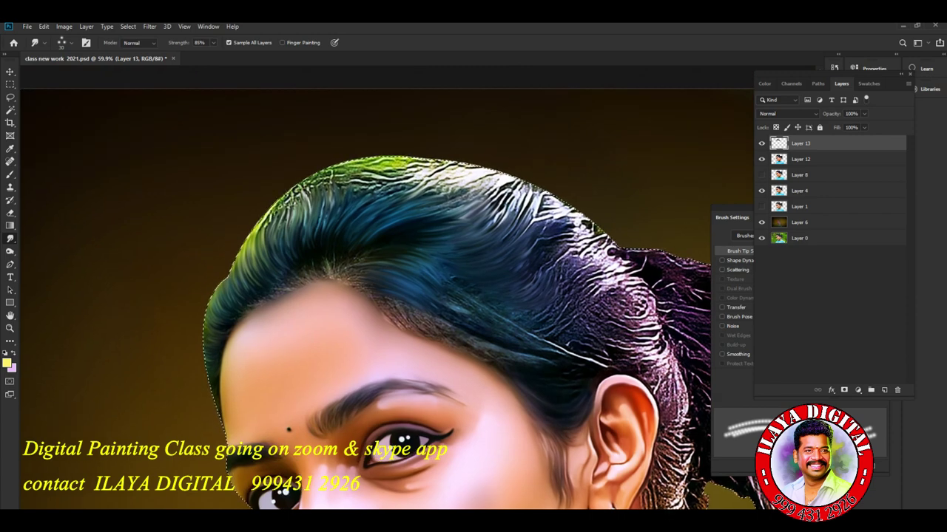
scroll(518, 295, "up", 5)
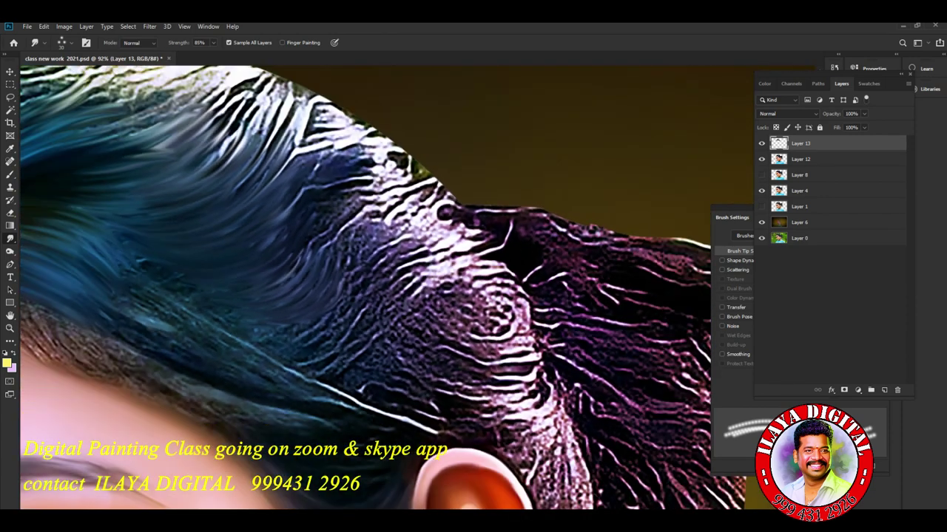
scroll(369, 289, "up", 2)
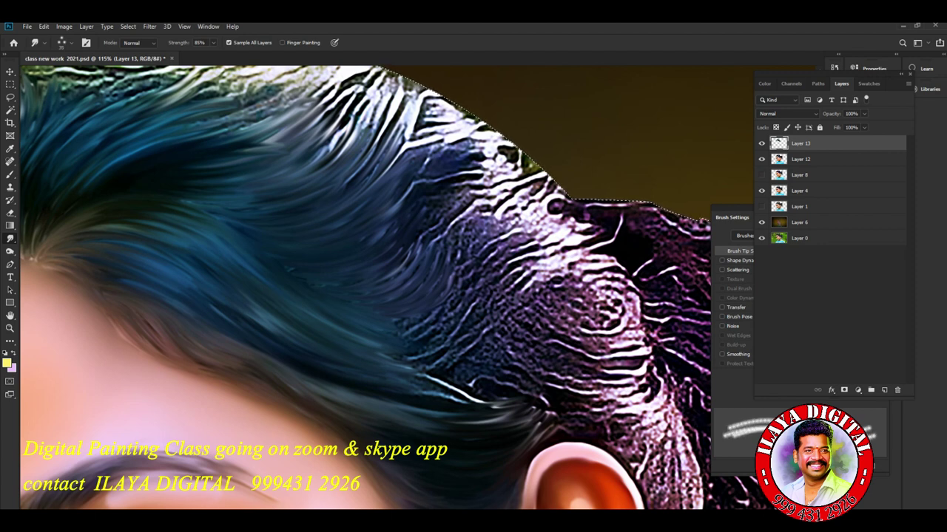
left_click_drag(635, 300, 494, 340)
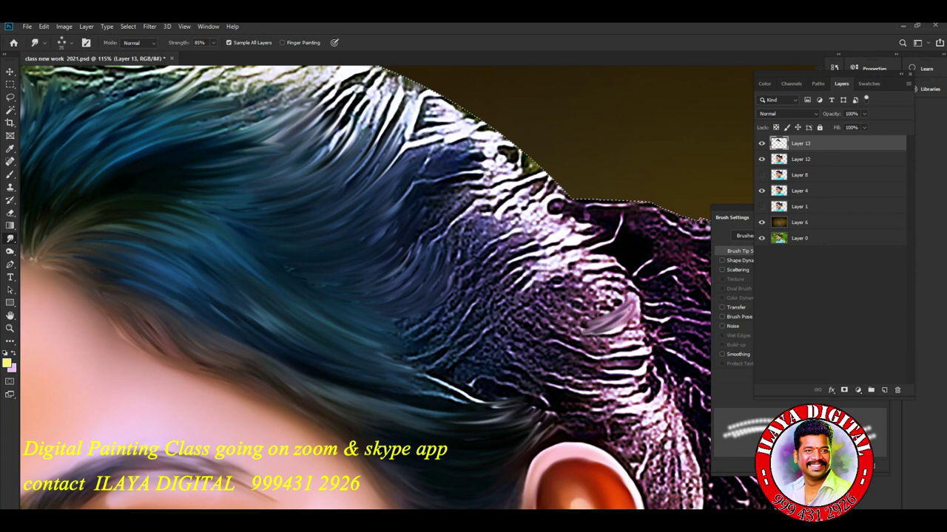
left_click_drag(636, 321, 520, 349)
left_click_drag(636, 341, 540, 359)
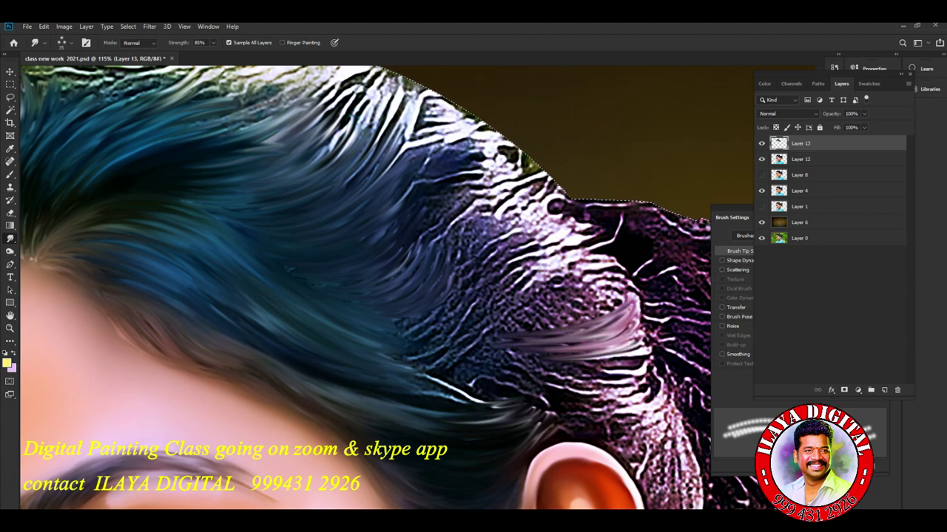
left_click_drag(639, 347, 507, 366)
left_click_drag(643, 362, 492, 388)
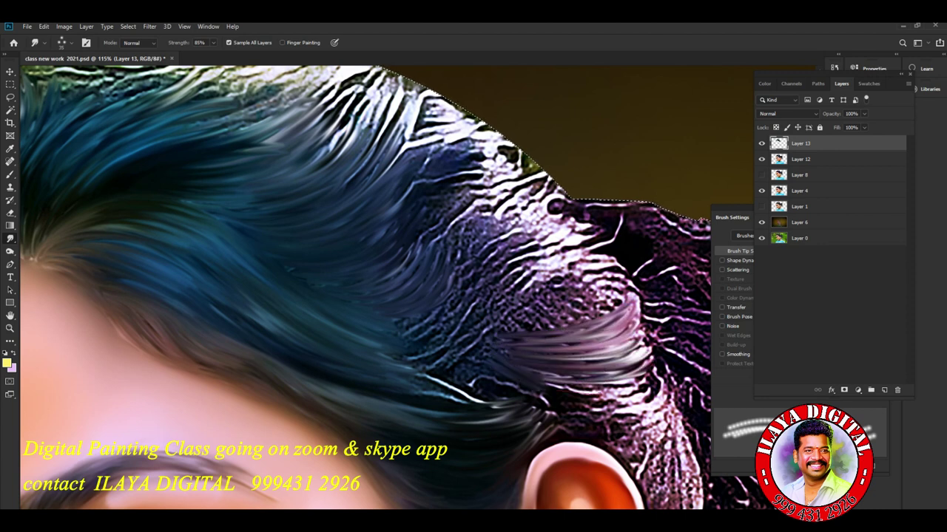
left_click_drag(661, 371, 503, 399)
left_click_drag(639, 384, 515, 414)
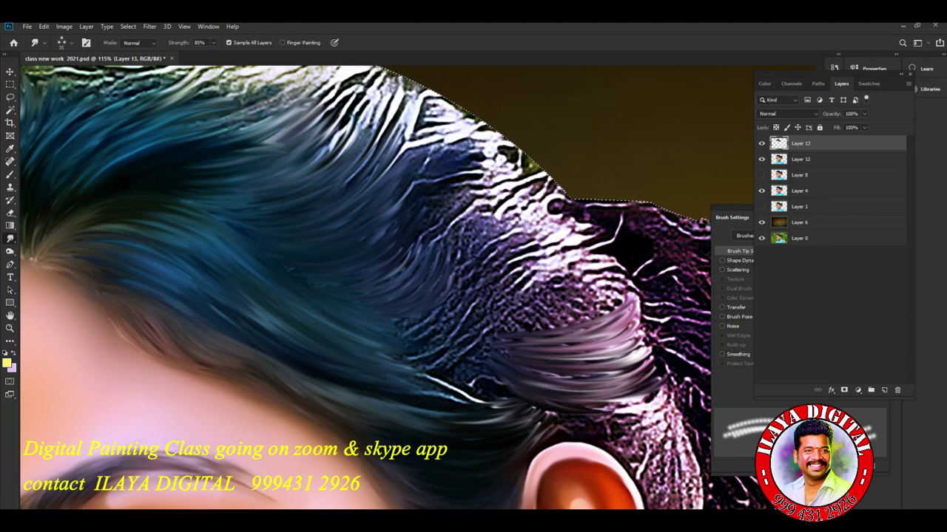
left_click_drag(661, 396, 554, 423)
mouse_move(643, 411)
left_mouse_down()
mouse_move(517, 426)
mouse_move(531, 421)
mouse_move(540, 433)
mouse_move(518, 441)
left_mouse_up()
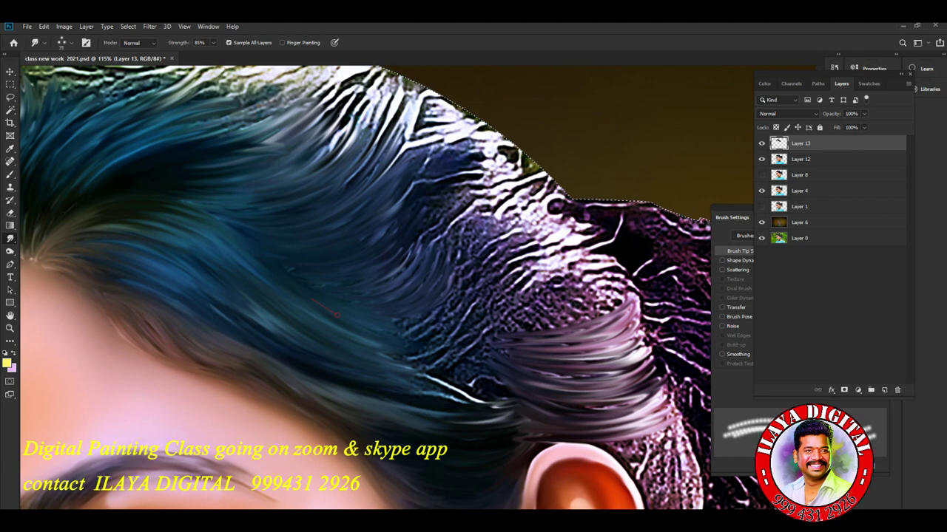
Blend the purple hair and white streaks into the dark blue hair.
left_click_drag(506, 265, 396, 336)
left_click_drag(513, 283, 402, 345)
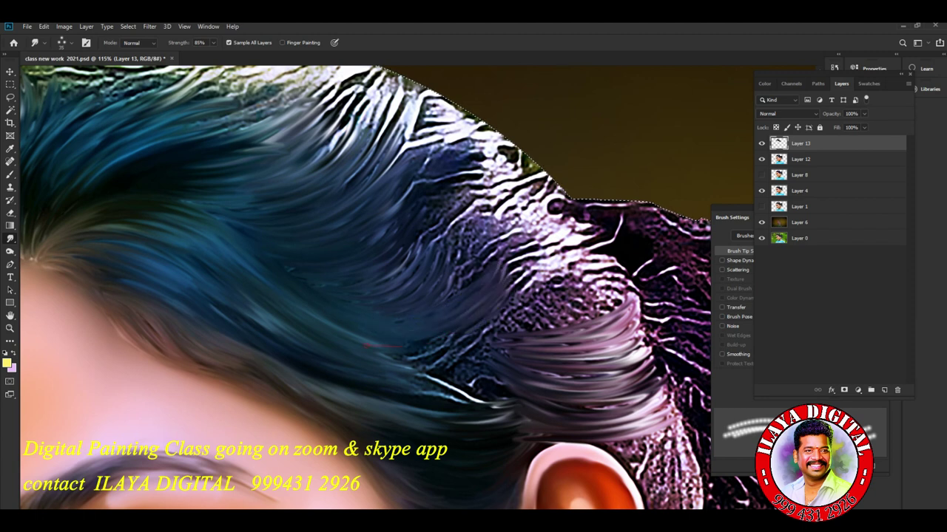
left_click_drag(525, 296, 407, 353)
left_click_drag(497, 328, 418, 358)
left_click_drag(533, 290, 414, 382)
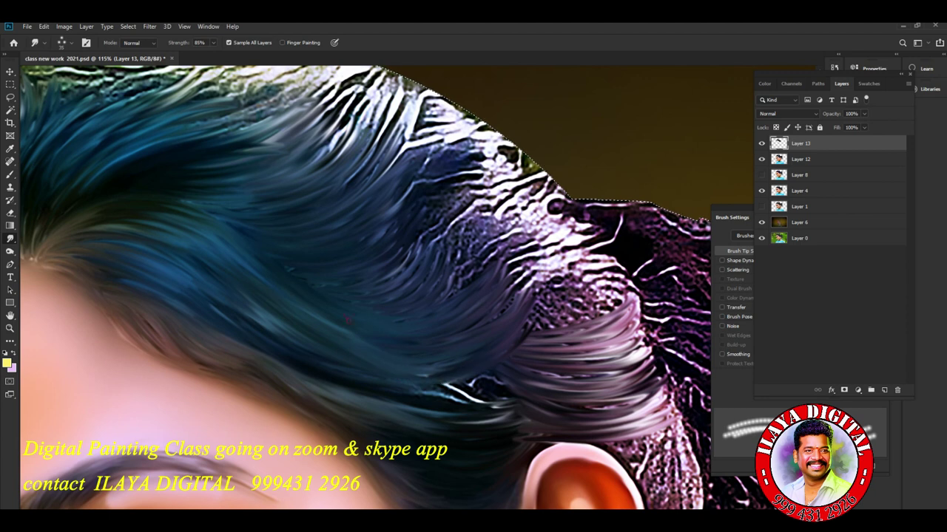
left_click_drag(500, 370, 418, 396)
mouse_move(532, 337)
left_mouse_down()
mouse_move(466, 384)
mouse_move(380, 399)
left_mouse_up()
left_click_drag(540, 374, 444, 403)
left_click_drag(562, 361, 477, 407)
mouse_move(565, 386)
left_mouse_down()
mouse_move(418, 418)
mouse_move(470, 425)
left_mouse_up()
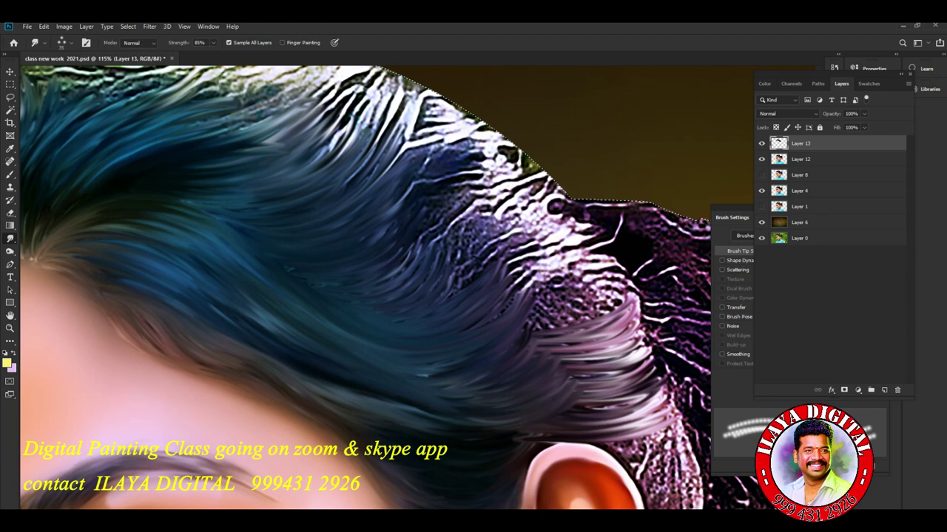
left_click_drag(566, 440, 481, 448)
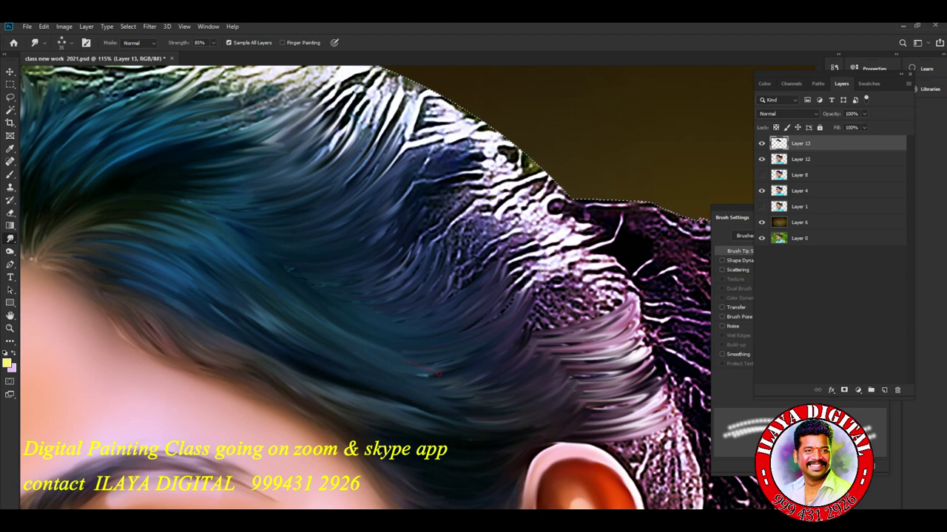
left_click_drag(347, 392, 444, 420)
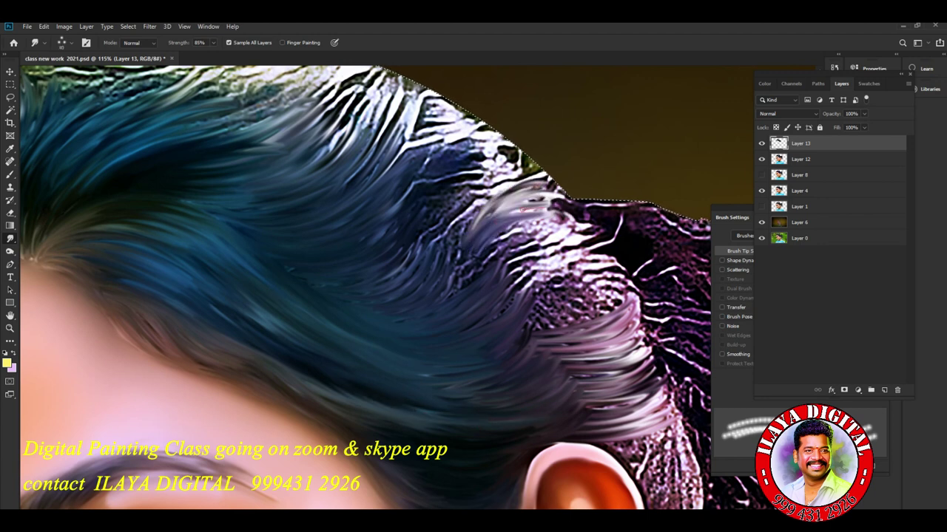
Turn the textured hair patch into smooth pinkish-grey flowing strands.
left_click_drag(561, 195, 473, 229)
mouse_move(577, 218)
left_mouse_down()
mouse_move(488, 251)
mouse_move(503, 256)
left_mouse_up()
mouse_move(596, 233)
left_mouse_down()
mouse_move(496, 266)
mouse_move(503, 270)
left_mouse_up()
mouse_move(599, 259)
left_mouse_down()
mouse_move(511, 281)
mouse_move(517, 285)
left_mouse_up()
mouse_move(624, 273)
left_mouse_down()
mouse_move(510, 296)
mouse_move(540, 284)
mouse_move(518, 310)
left_mouse_up()
mouse_move(614, 292)
left_mouse_down()
mouse_move(525, 318)
mouse_move(540, 315)
left_mouse_up()
left_click_drag(599, 314, 521, 337)
left_click_drag(636, 311, 543, 346)
mouse_move(636, 347)
left_mouse_down()
mouse_move(547, 364)
mouse_move(588, 363)
mouse_move(555, 377)
left_mouse_up()
Smooth and darken the hair strands just above the ear.
left_click_drag(681, 366, 565, 392)
mouse_move(676, 392)
left_mouse_down()
mouse_move(565, 403)
mouse_move(569, 418)
left_mouse_up()
left_click_drag(673, 418, 588, 433)
left_click_drag(676, 444, 587, 443)
left_click_drag(655, 462, 588, 444)
left_click_drag(662, 480, 547, 428)
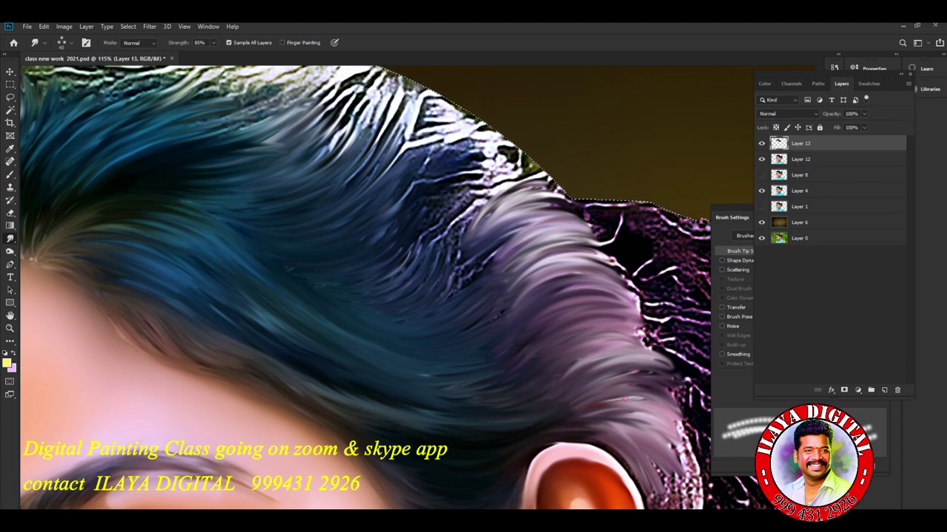
left_click_drag(621, 361, 562, 381)
left_click_drag(621, 355, 547, 374)
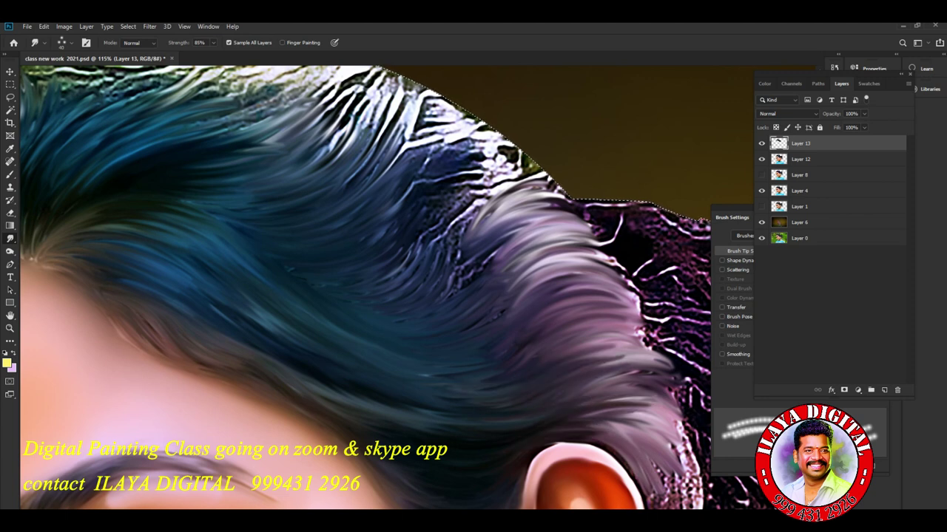
mouse_move(628, 334)
left_mouse_down()
mouse_move(518, 362)
mouse_move(540, 332)
left_mouse_up()
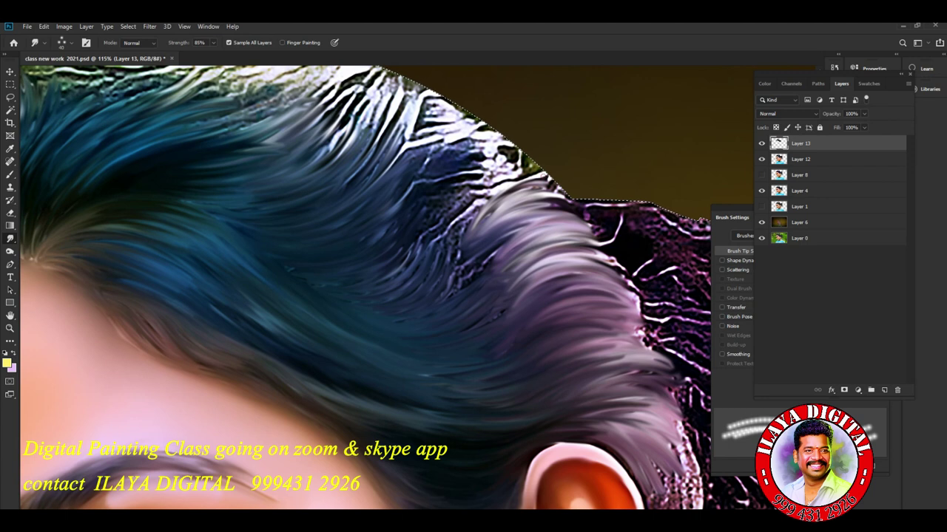
Pull grey-purple strands up into the white streaks at the hair edge.
left_click_drag(547, 191, 503, 166)
mouse_move(562, 196)
left_mouse_down()
mouse_move(510, 159)
mouse_move(448, 176)
left_mouse_up()
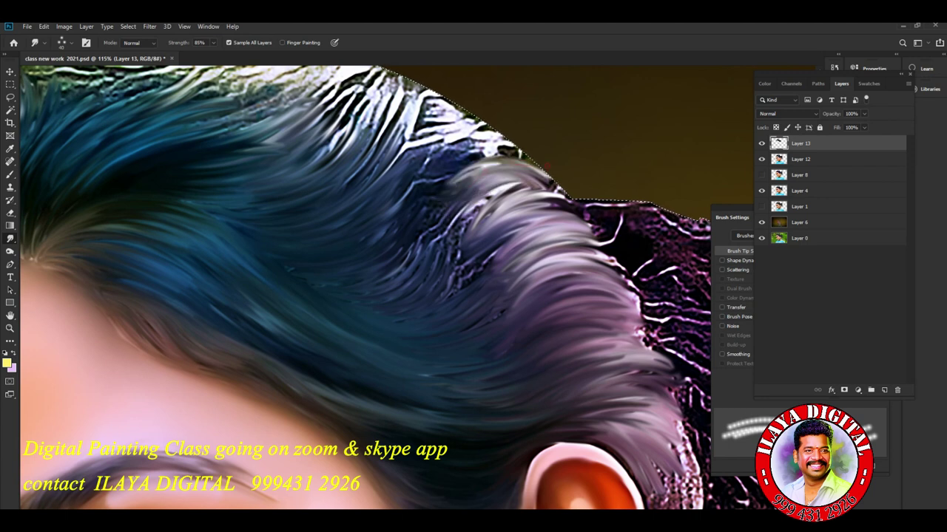
left_click_drag(544, 176, 470, 156)
left_click_drag(443, 222, 503, 338)
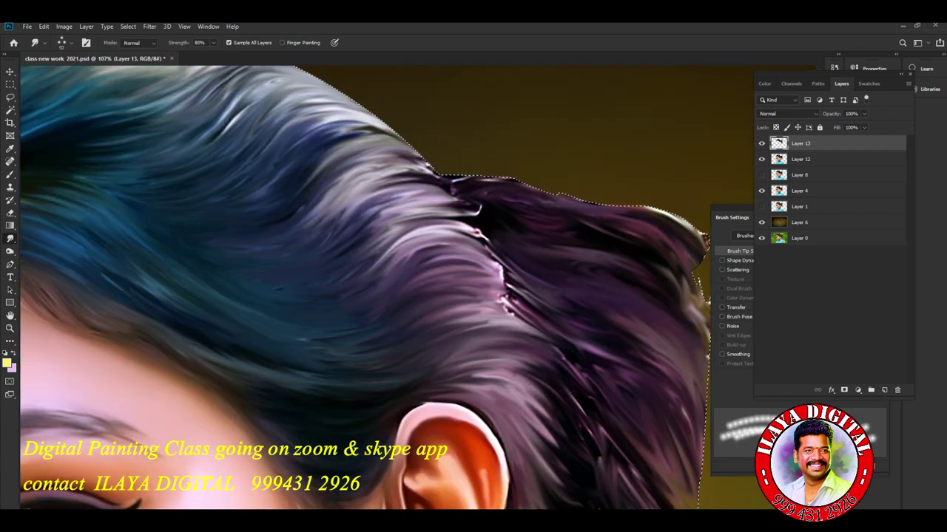
Brighten and reshape the strands where the blue hair meets the purple.
mouse_move(333, 241)
left_mouse_down()
mouse_move(375, 213)
mouse_move(459, 216)
left_mouse_up()
left_click_drag(344, 265, 410, 220)
left_click_drag(420, 259, 466, 238)
mouse_move(362, 295)
left_mouse_down()
mouse_move(428, 247)
mouse_move(484, 257)
left_mouse_up()
left_click_drag(351, 314, 424, 260)
left_click_drag(329, 296, 383, 255)
left_click_drag(323, 247, 360, 220)
Darken and blend the bright junction strands, then view the whole portrait.
mouse_move(479, 218)
left_mouse_down()
mouse_move(436, 210)
mouse_move(366, 219)
left_mouse_up()
left_click_drag(455, 198, 399, 201)
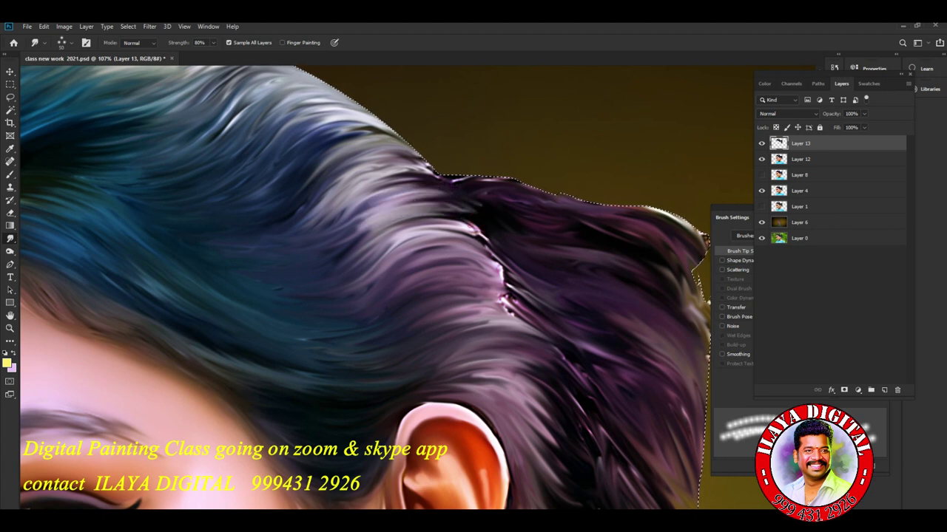
left_click_drag(490, 221, 381, 244)
mouse_move(512, 243)
left_mouse_down()
mouse_move(481, 270)
mouse_move(394, 249)
left_mouse_up()
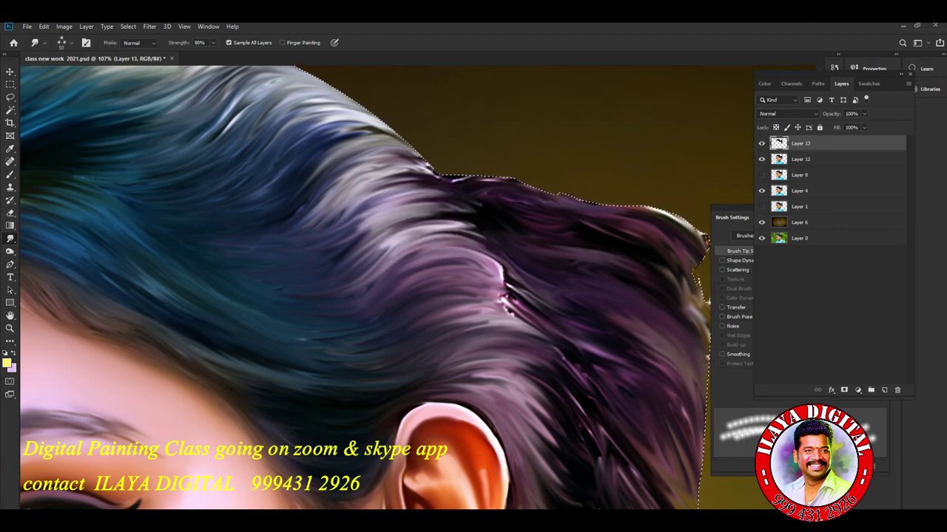
scroll(636, 192, "down", 3, "alt")
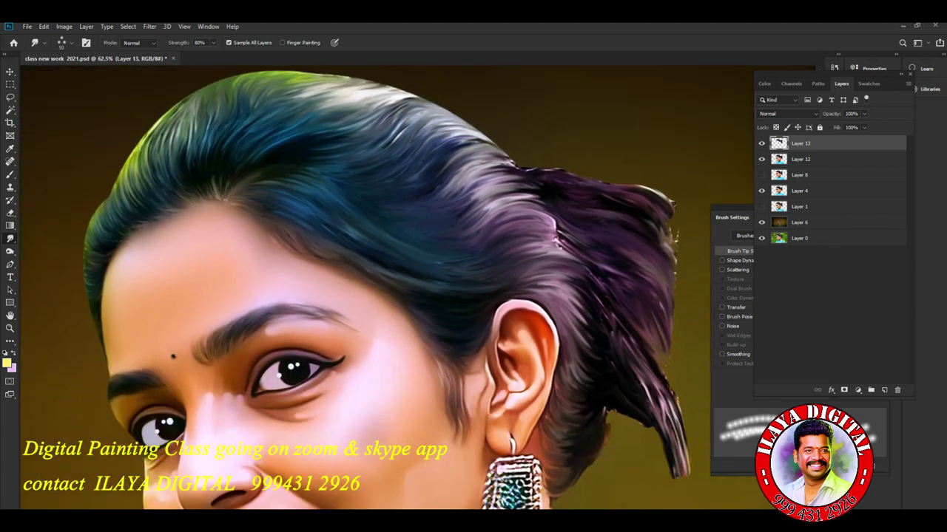
scroll(474, 281, "down", 1, "alt")
scroll(473, 282, "down", 2, "alt")
scroll(474, 281, "up", 1, "alt")
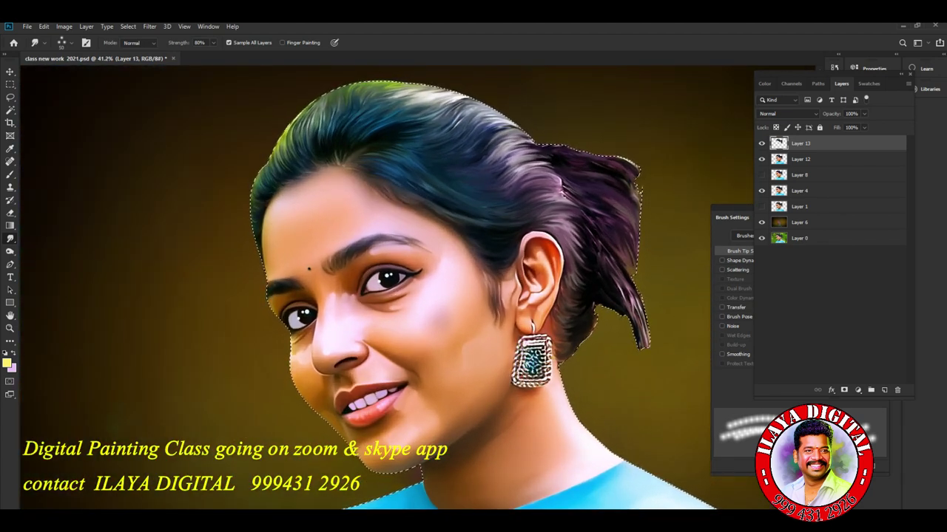
Add a new empty Layer 14 above Layer 13.
key("ctrl+shift+n")
key("Return")
scroll(343, 237, "up", 5, "alt")
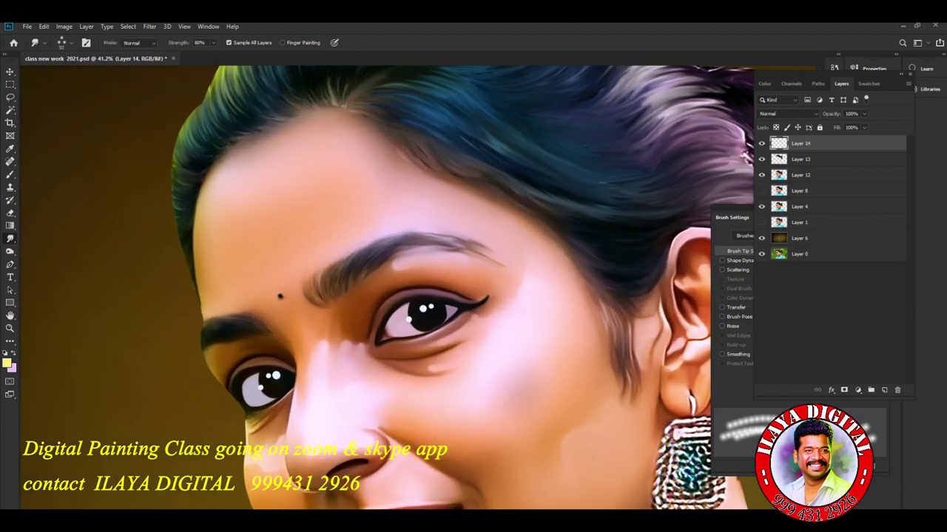
scroll(385, 288, "up", 5)
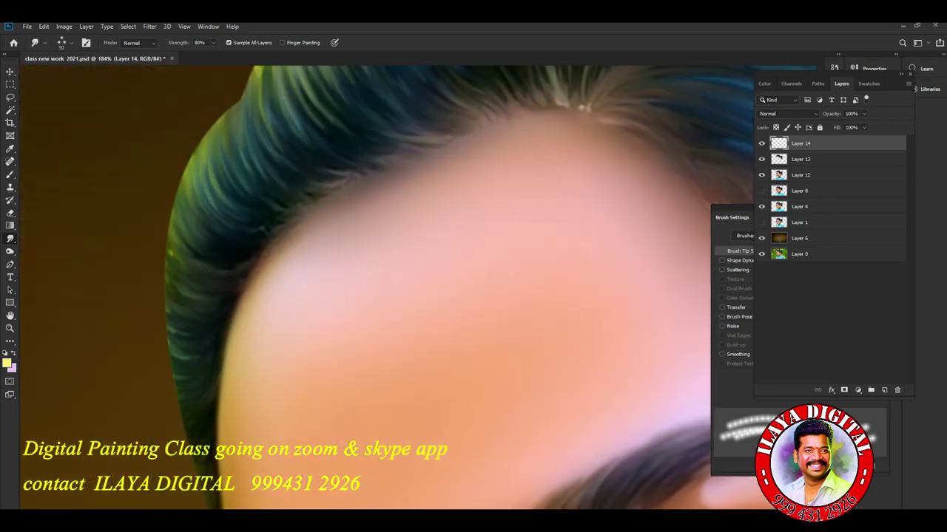
scroll(496, 288, "up", 2)
scroll(495, 288, "down", 3)
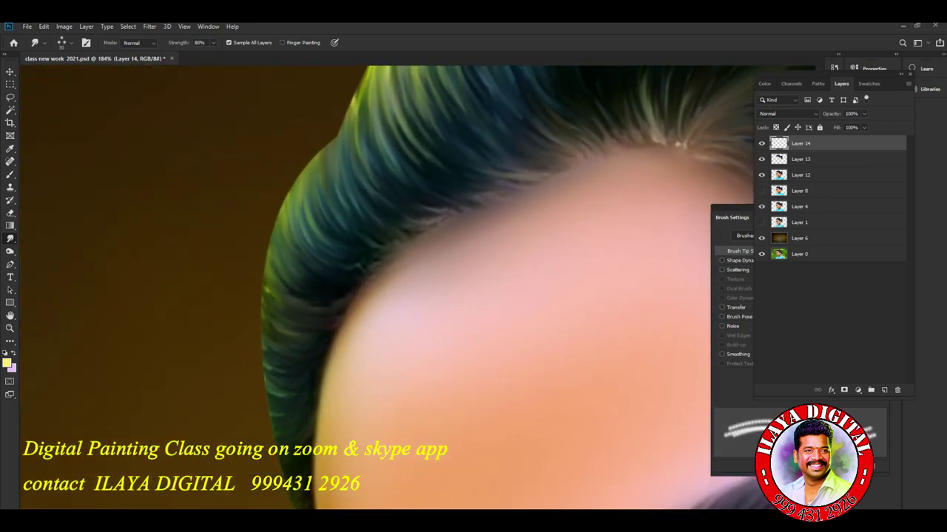
scroll(496, 288, "down", 2)
scroll(496, 288, "down", 2)
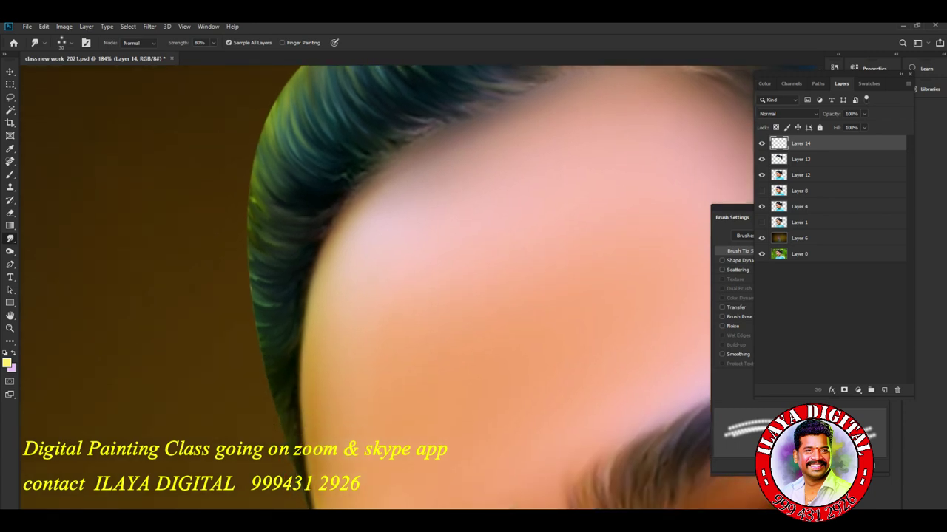
Select the Brush tool with the stock pathe hair-strand preset.
key("b")
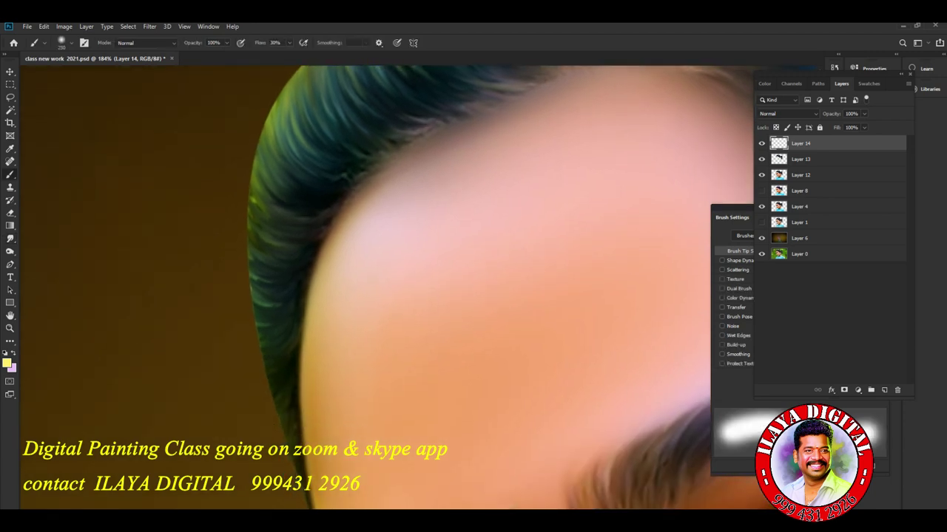
right_click(388, 235)
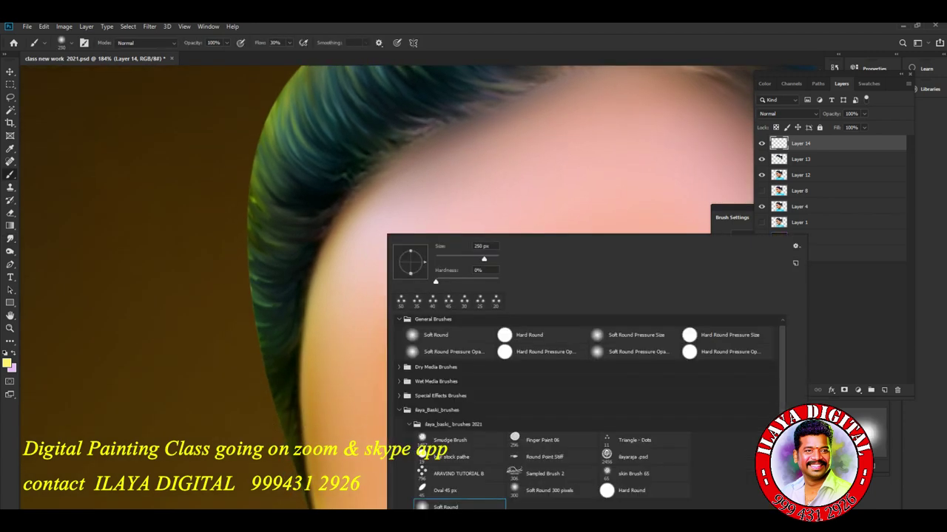
left_click(437, 456)
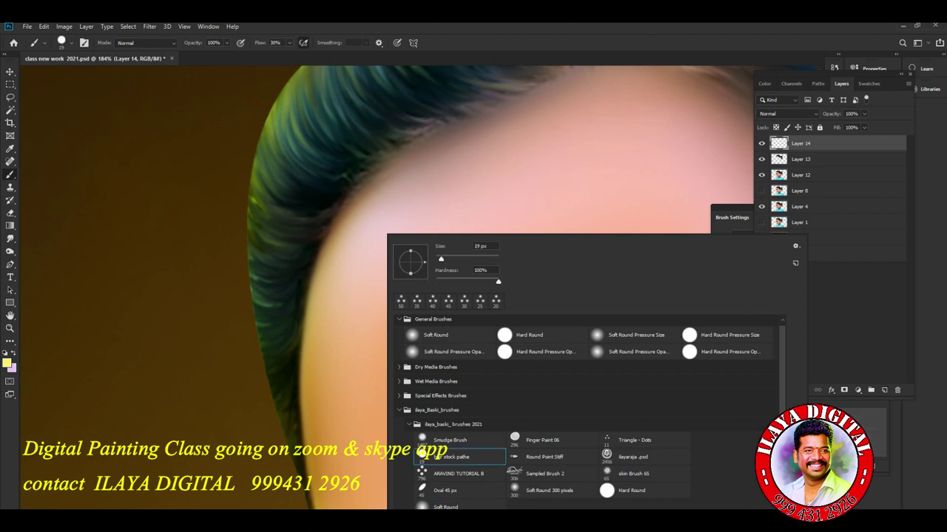
key("Return")
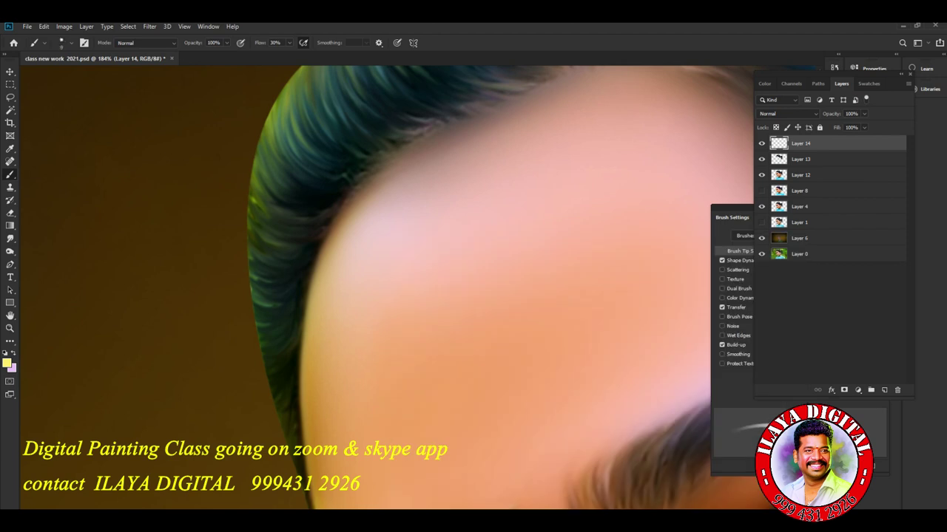
Set the foreground colour to light green 9fcb58.
left_click(7, 362)
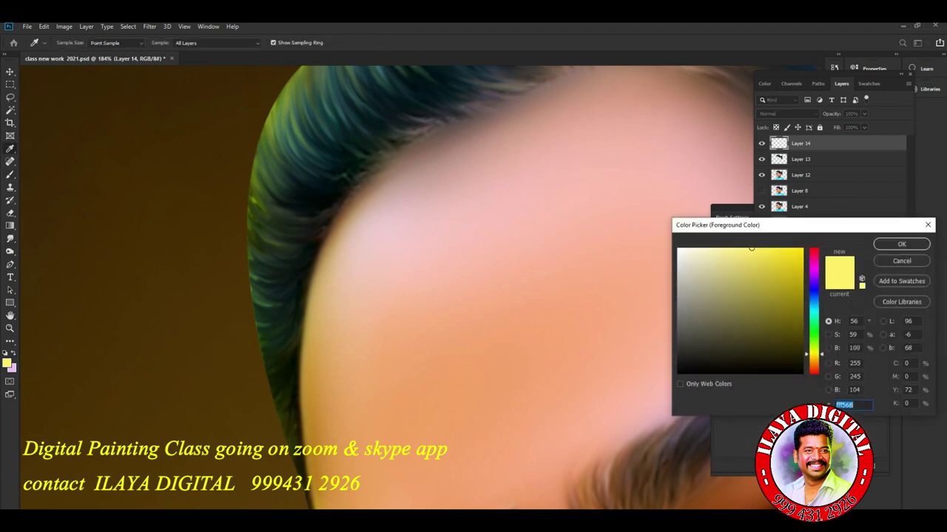
type("3d6d52")
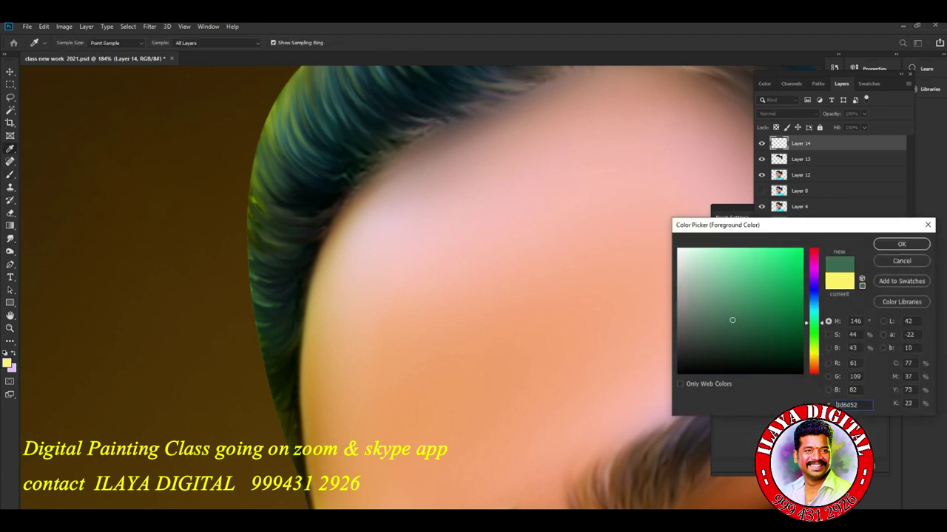
type("6f8d3e")
type("9fcb58")
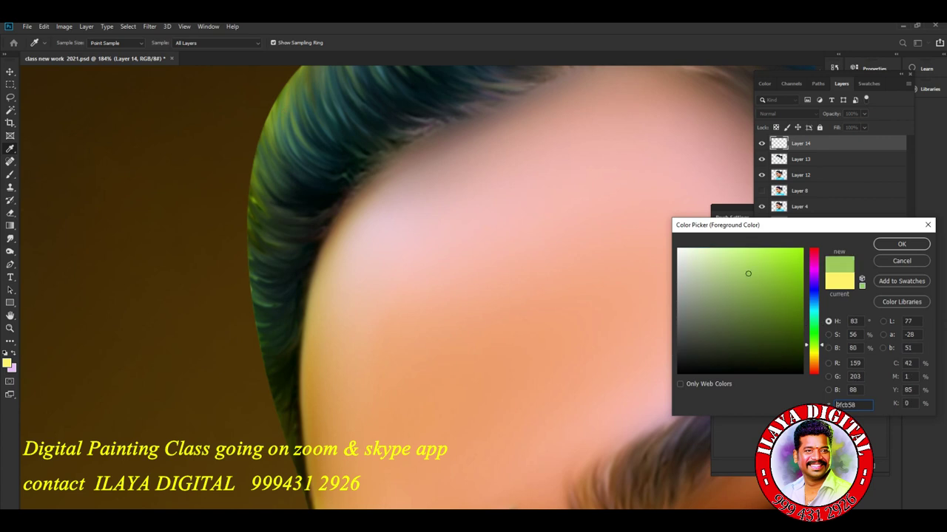
left_click(901, 244)
With the Pen tool, zoom in and trace seven curved strand paths along the left hair.
key("b")
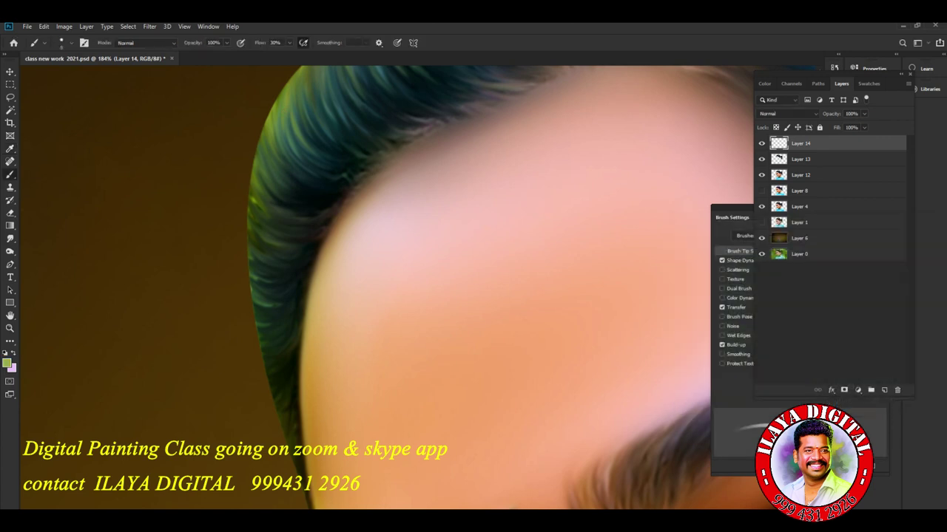
key("p")
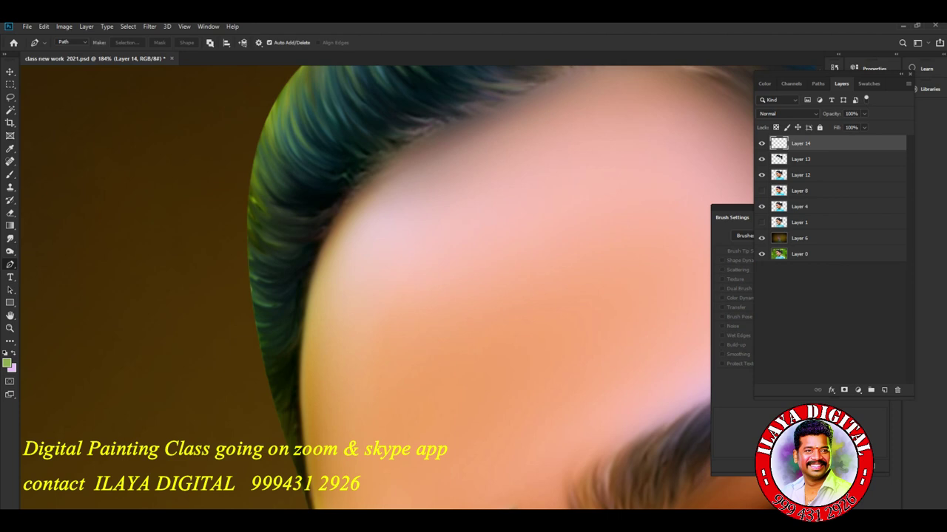
scroll(429, 295, "up", 2)
scroll(473, 288, "up", 5)
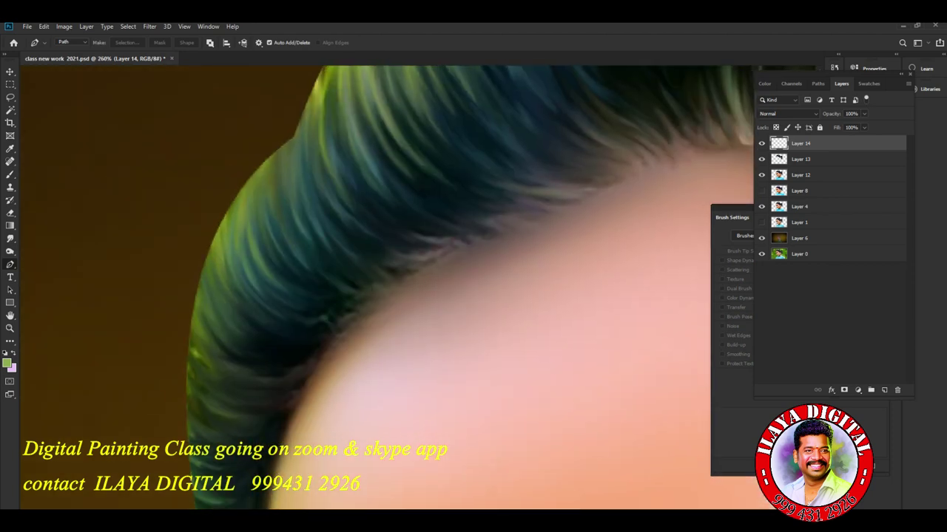
left_click(273, 156)
left_click_drag(321, 294, 404, 338)
key("Return")
left_click_drag(317, 302, 399, 341)
key("Return")
left_click_drag(309, 279, 367, 324)
key("Return")
left_click_drag(294, 330, 373, 350)
key("Return")
left_click_drag(292, 324, 342, 336)
key("Return")
left_click_drag(294, 317, 323, 333)
key("Return")
left_click_drag(320, 313, 352, 330)
key("Return")
Trace six more curved strand paths running down from the top of the hair.
left_click_drag(375, 237, 396, 249)
key("Return")
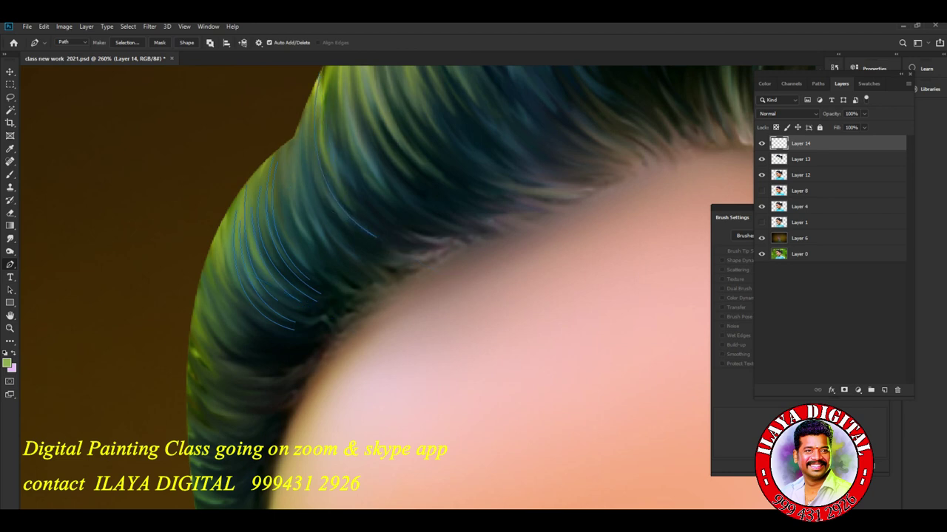
left_click_drag(341, 263, 304, 222)
key("Return")
left_click_drag(340, 242, 394, 272)
key("Return")
left_click_drag(357, 237, 399, 259)
key("Return")
left_click_drag(354, 288, 380, 299)
key("Return")
left_click_drag(366, 215, 406, 247)
key("Return")
Trace five curved strand paths along the hair's lower edge.
left_click_drag(277, 356, 213, 347)
key("Return")
left_click_drag(278, 330, 244, 318)
key("Return")
left_click(338, 334)
left_click_drag(275, 339, 229, 355)
key("Return")
left_click(285, 372)
left_click_drag(251, 362, 222, 355)
key("Return")
left_click(298, 365)
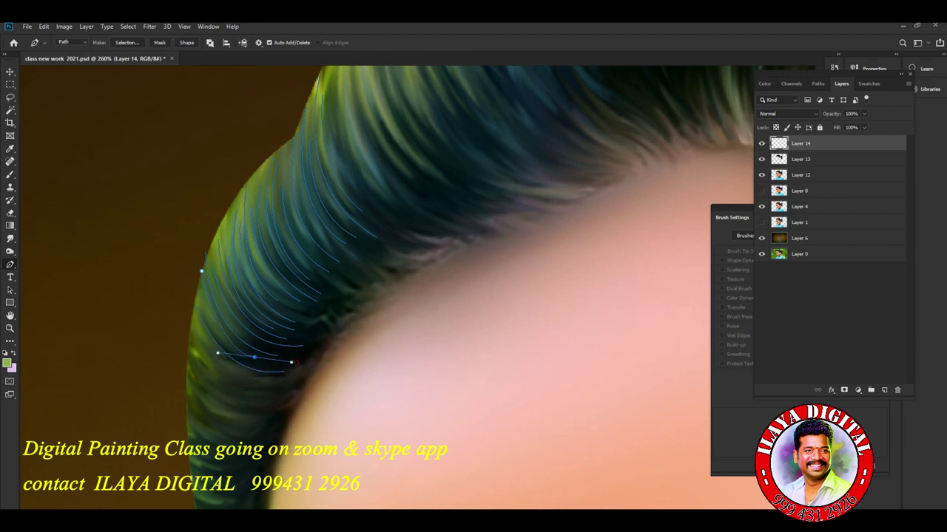
left_click_drag(244, 356, 214, 349)
key("Return")
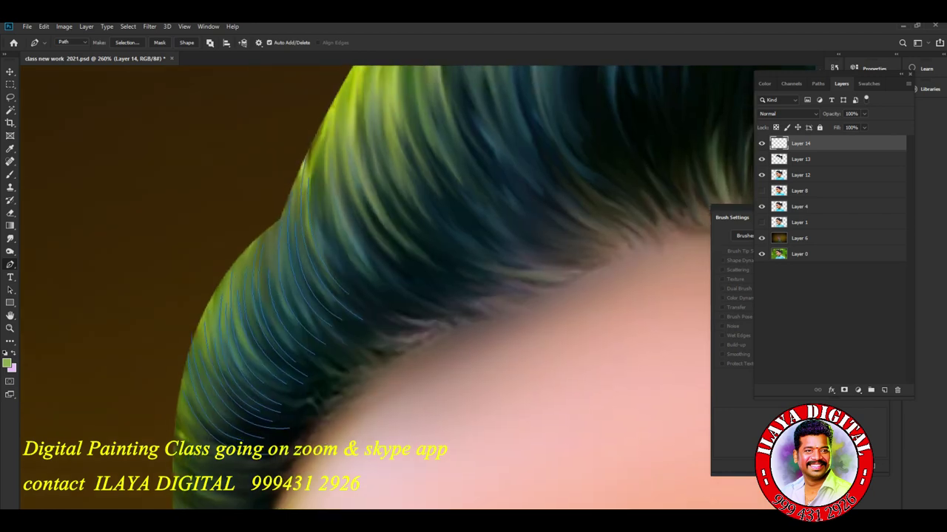
key("b")
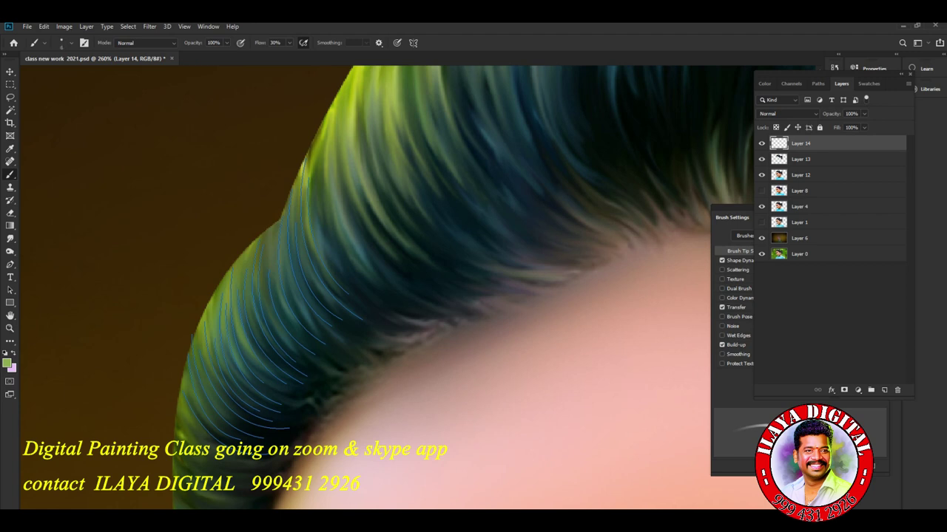
Set the brush Opacity and Flow both to 100%.
left_click(226, 42)
left_click_drag(227, 54, 220, 54)
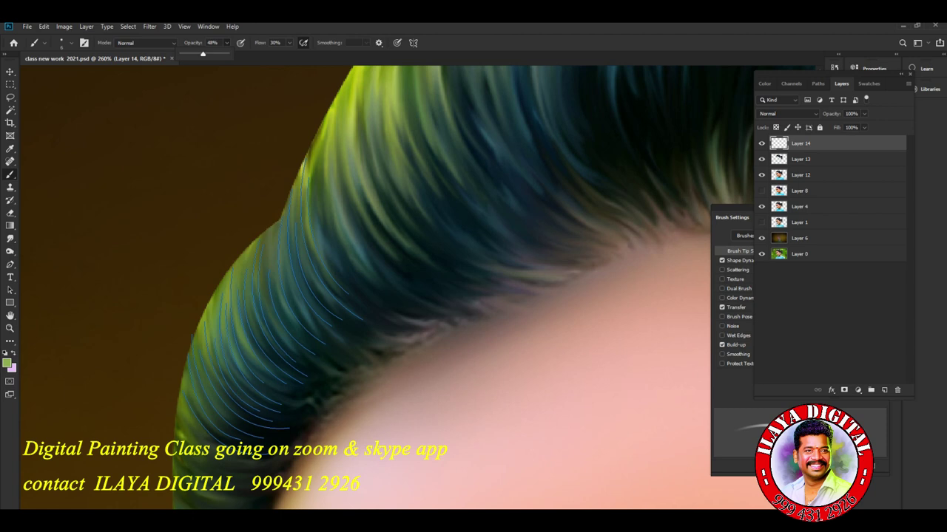
left_click(213, 42)
type("50")
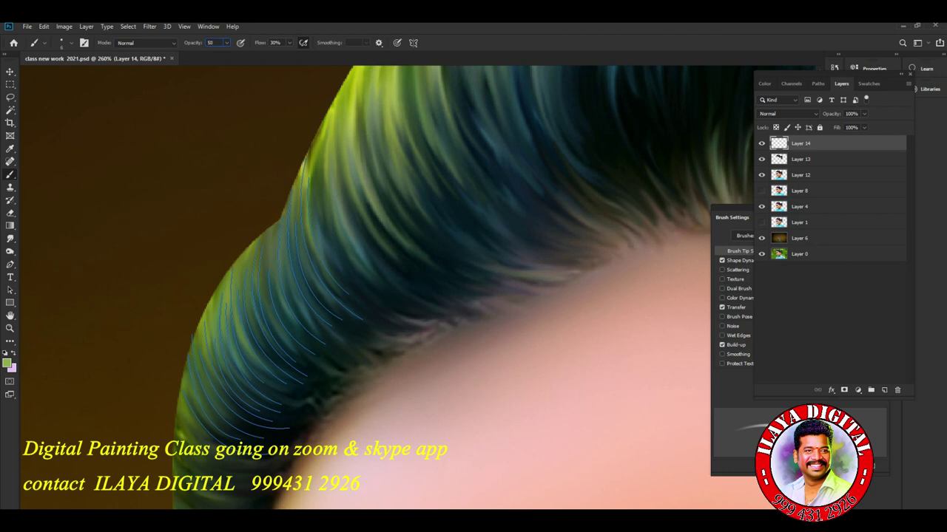
key("Tab")
type("50")
key("Tab")
type("100")
key("Tab")
left_click(288, 42)
left_click_drag(289, 54, 312, 54)
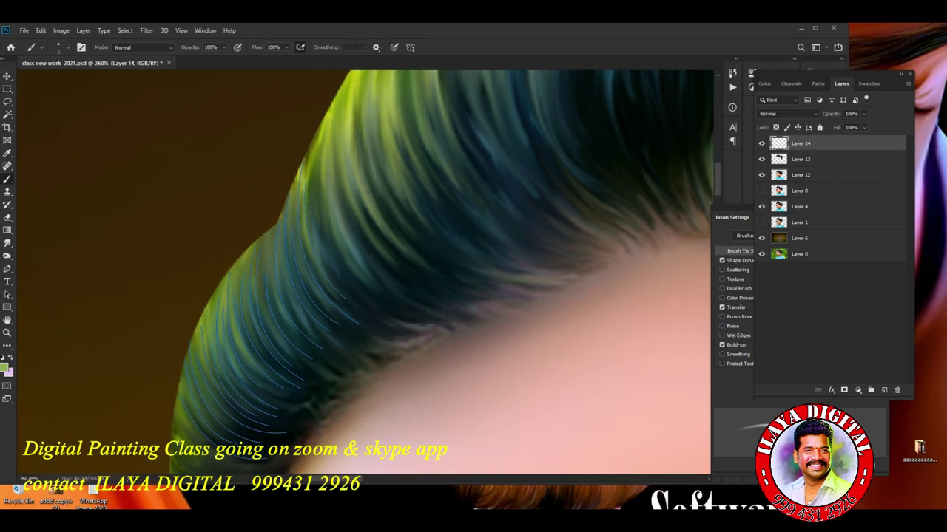
Maximize the window, stroke the strand paths with the Brush, then hide the paths.
left_click(814, 28)
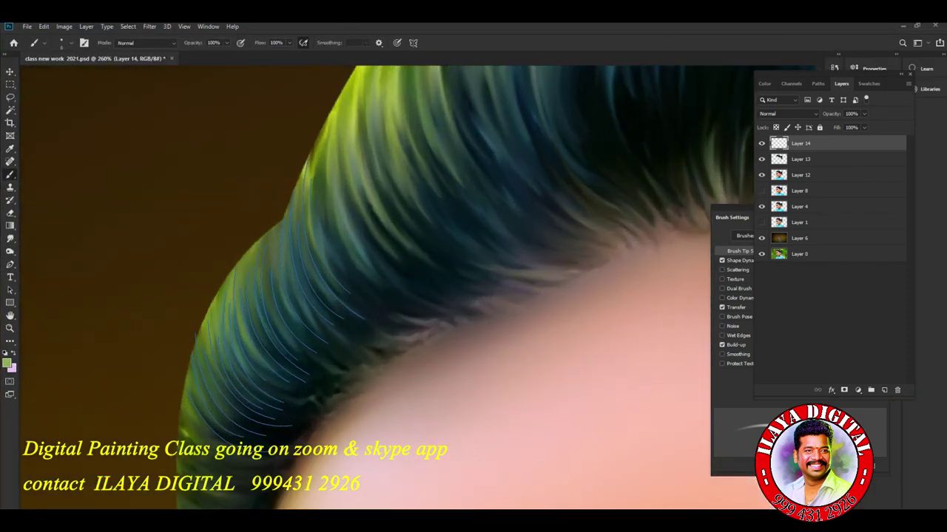
scroll(473, 296, "down", 1)
key("p")
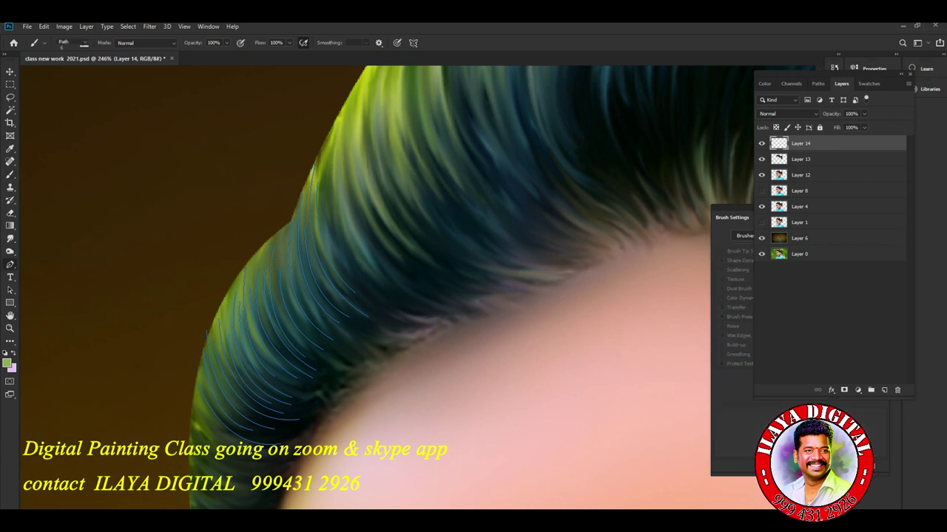
right_click(464, 205)
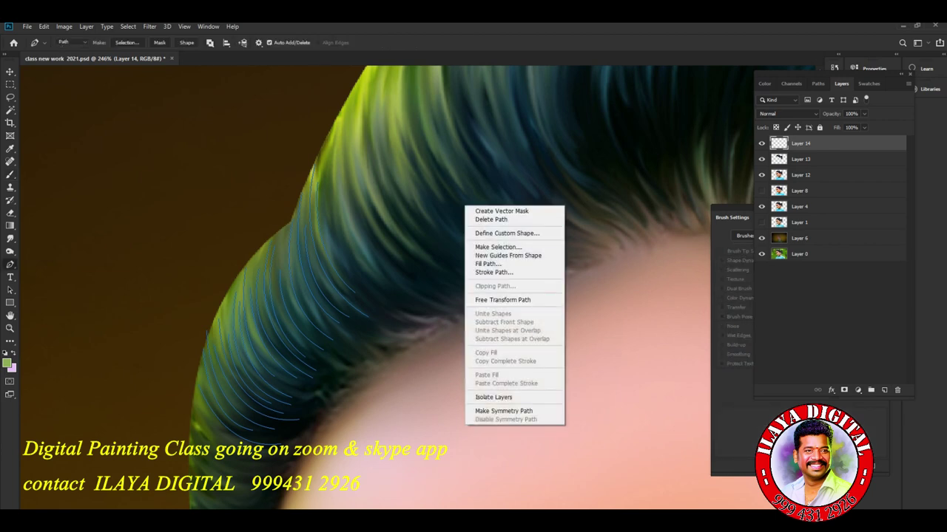
left_click(496, 272)
left_click(535, 183)
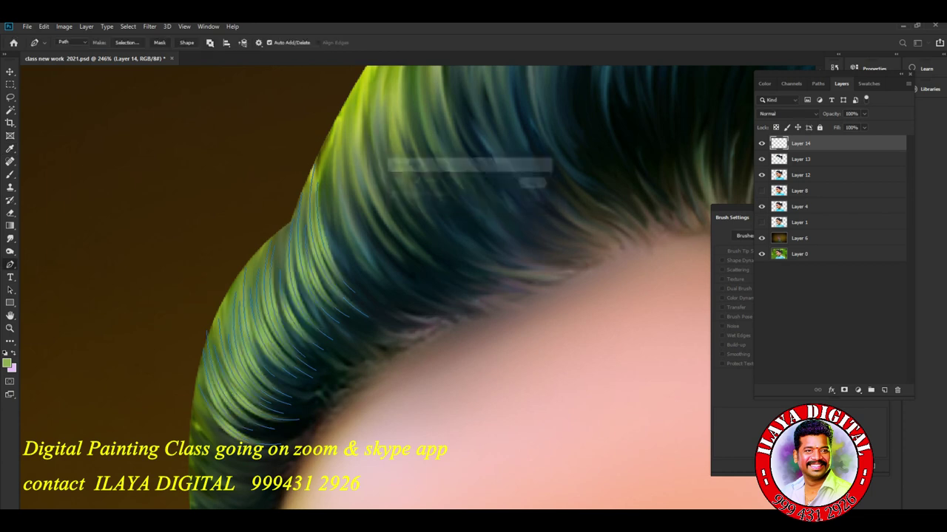
key("Return")
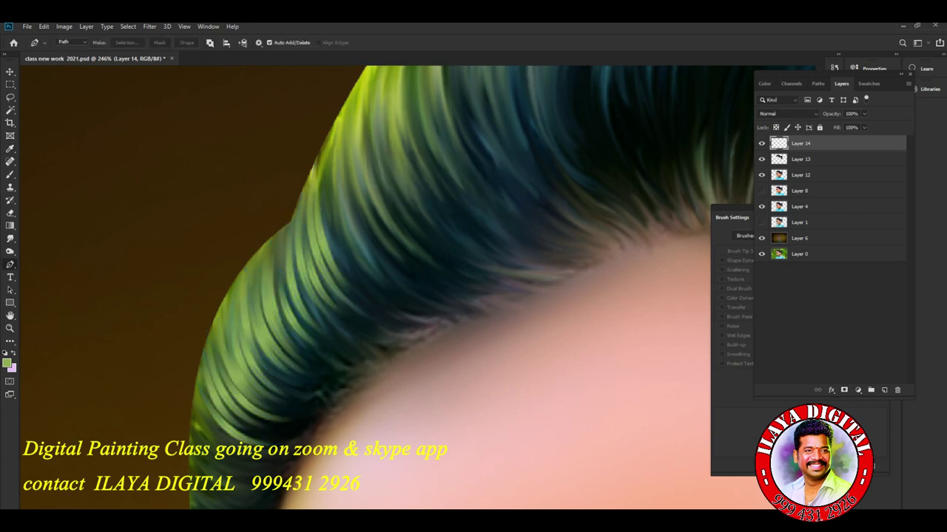
key("ctrl+minus")
key("ctrl+minus")
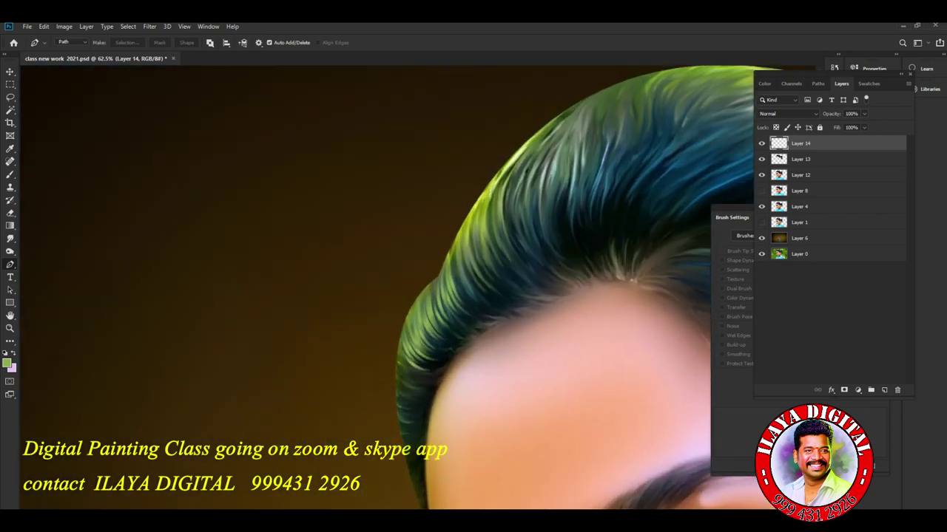
Zoom to the hair beside the forehead and trace six curved strand paths.
scroll(569, 318, "up", 4)
scroll(570, 318, "up", 1)
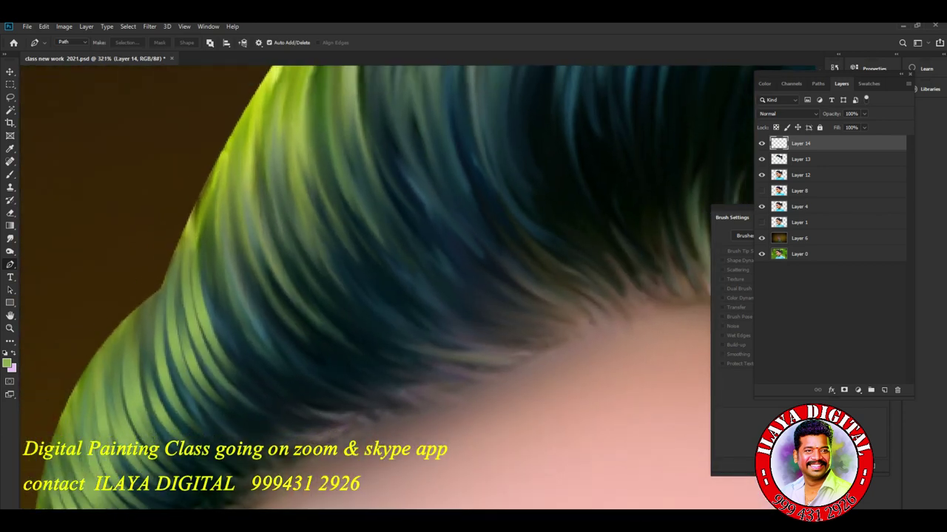
scroll(473, 289, "left", 5)
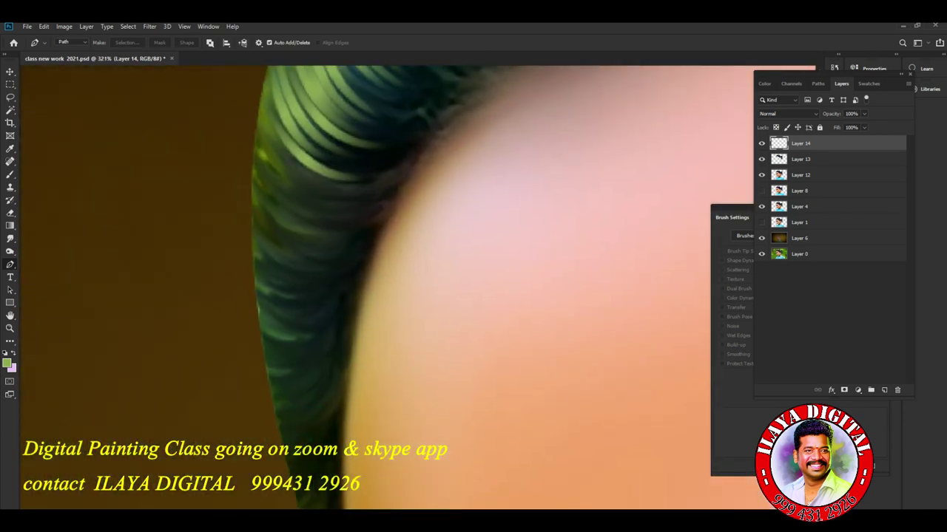
scroll(474, 288, "left", 2)
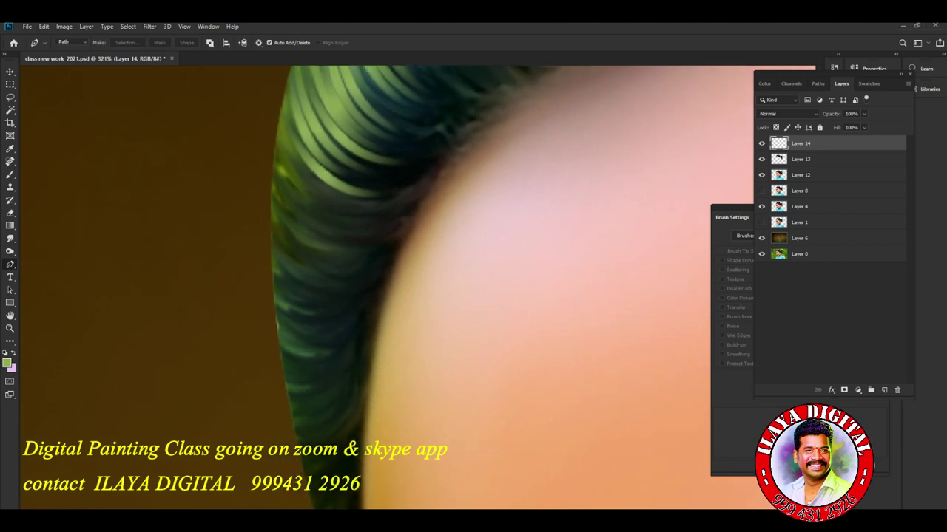
left_click(279, 143)
left_click_drag(379, 219, 459, 214)
key("Escape")
left_click(272, 173)
left_click_drag(362, 236, 414, 223)
key("Escape")
left_click_drag(376, 224, 414, 219)
key("Escape")
left_click_drag(368, 208, 427, 207)
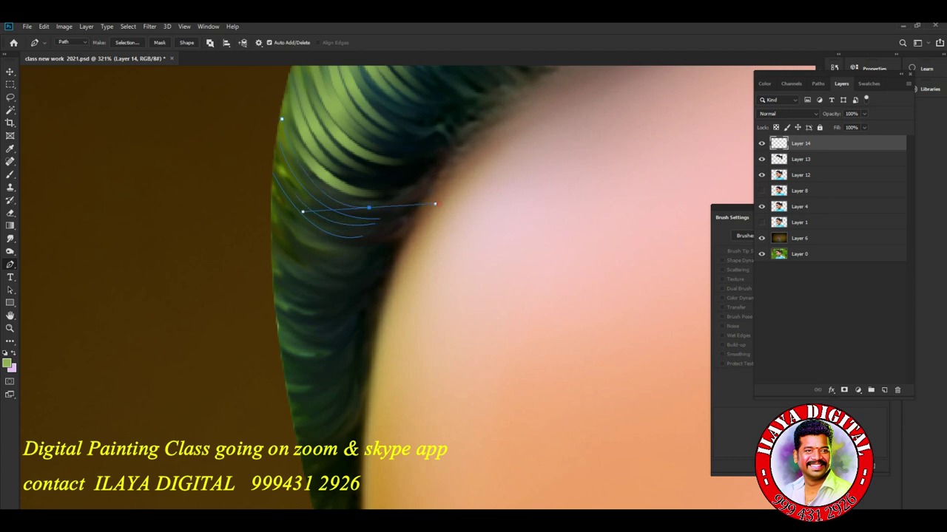
key("Escape")
left_click_drag(372, 247, 449, 216)
key("Escape")
left_click_drag(365, 275, 399, 255)
key("Escape")
Undo a misplaced anchor and trace three more strand paths along the lower hair edge.
left_click(267, 205)
key("ctrl+z")
key("ctrl+z")
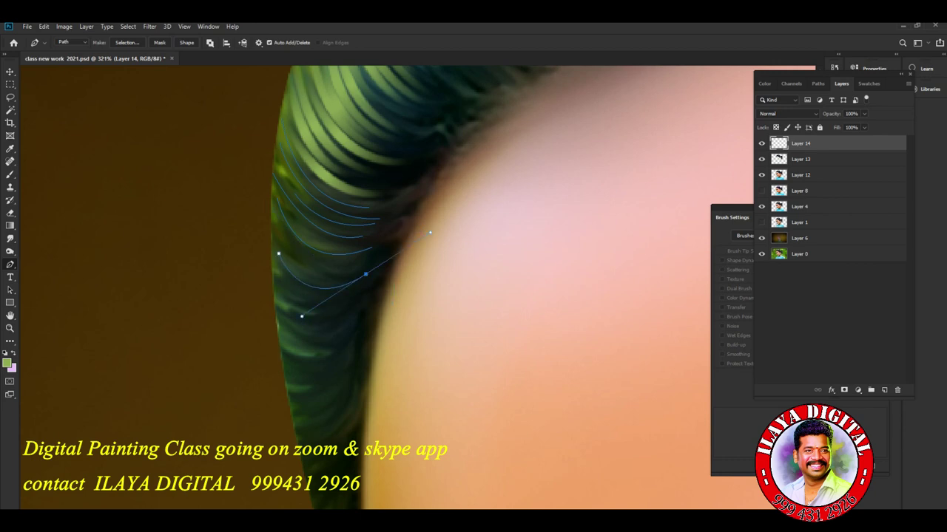
key("Escape")
left_click(269, 197)
mouse_move(362, 259)
left_mouse_down()
mouse_move(403, 240)
mouse_move(395, 227)
left_mouse_up()
key("Escape")
key("Escape")
left_click(287, 250)
left_click_drag(370, 255, 390, 251)
key("Escape")
left_click_drag(345, 295, 395, 256)
key("Escape")
Stroke the new strand paths with the Brush and hide the paths.
right_click(467, 255)
left_click(503, 310)
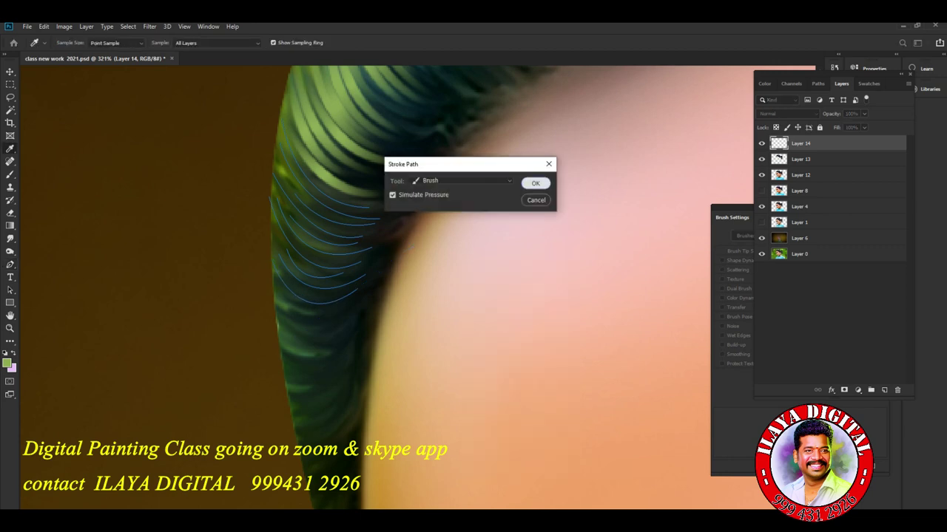
key("Return")
key("Escape")
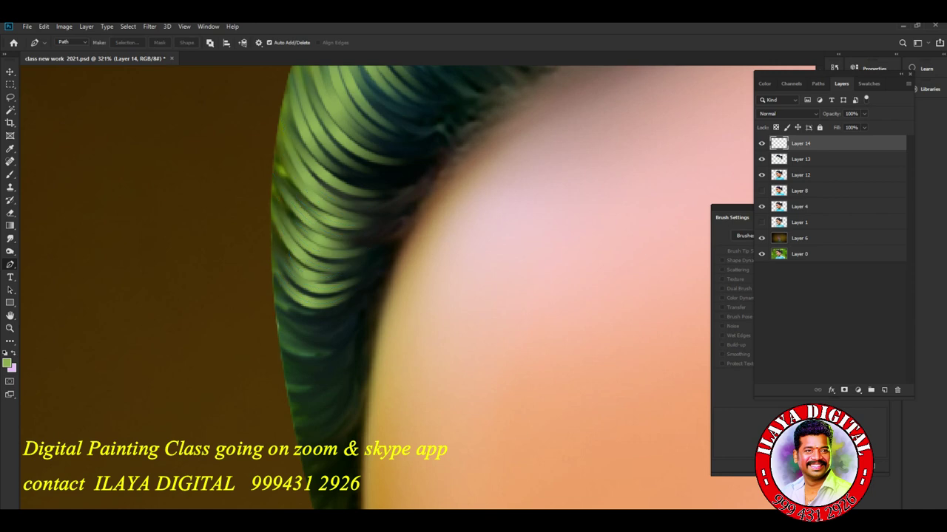
scroll(474, 296, "down", 5)
Zoom in on the hair crown and rotate the canvas to align with the hair, discarding stray anchors.
scroll(473, 296, "up", 2)
mouse_move(474, 296)
left_mouse_down()
mouse_move(352, 411)
mouse_move(351, 433)
left_mouse_up()
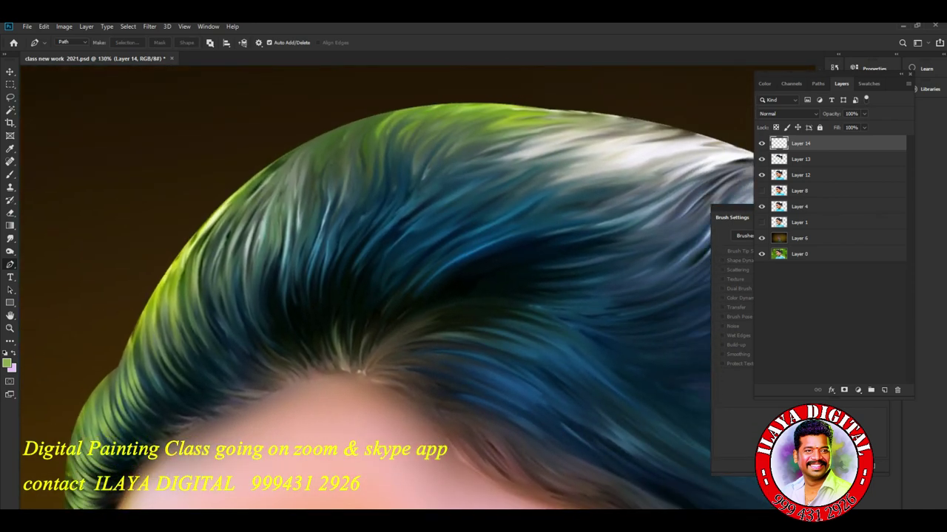
scroll(474, 296, "up", 1)
scroll(473, 296, "up", 1)
scroll(473, 296, "up", 1)
scroll(473, 296, "up", 1)
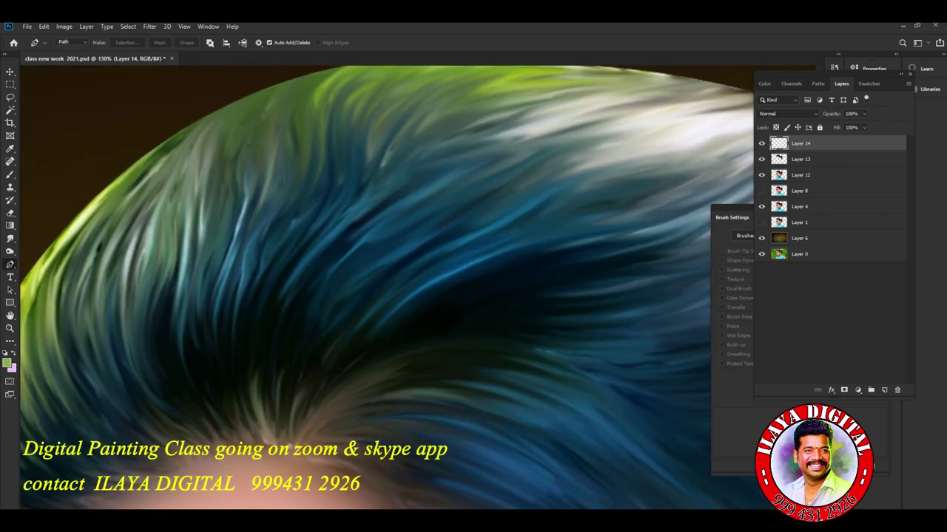
scroll(474, 296, "up", 3)
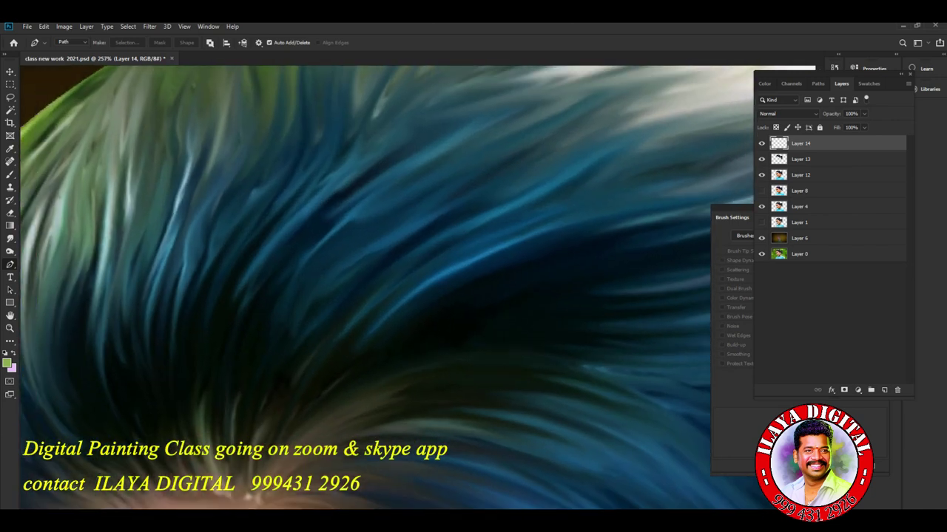
left_click(347, 367)
key("ctrl+z")
scroll(474, 296, "down", 3)
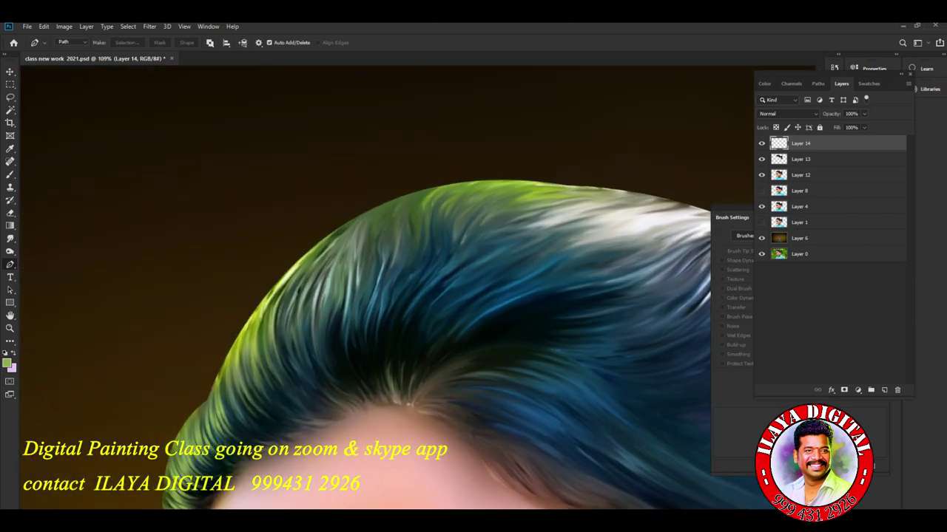
key("r")
left_click_drag(421, 289, 458, 318)
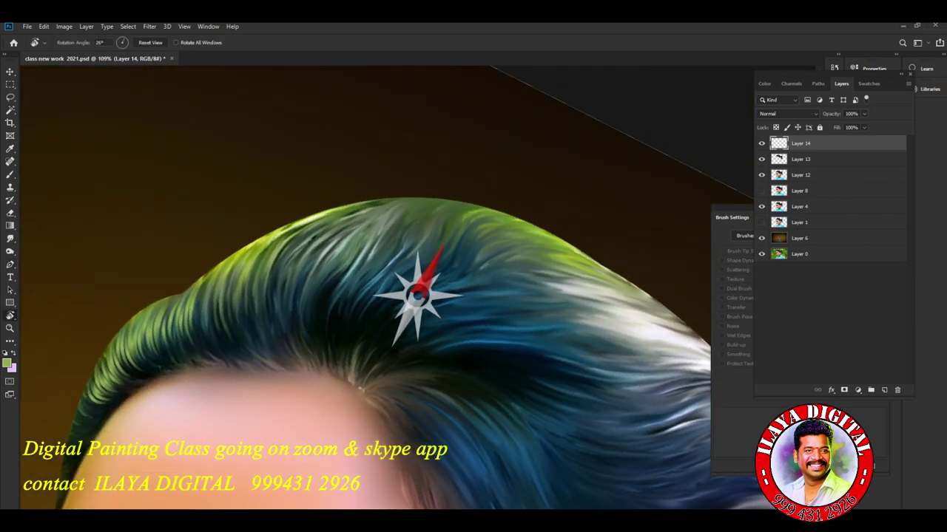
scroll(429, 503, "up", 5)
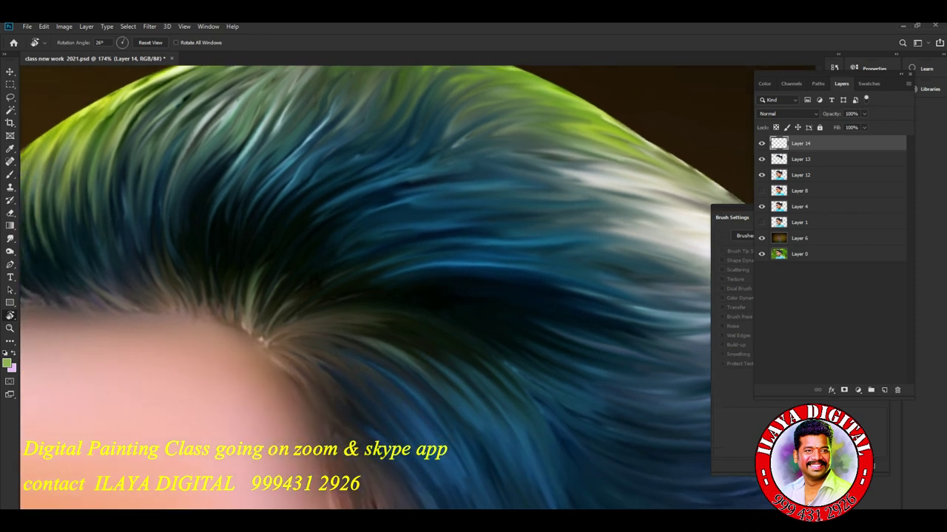
key("p")
left_click(248, 334)
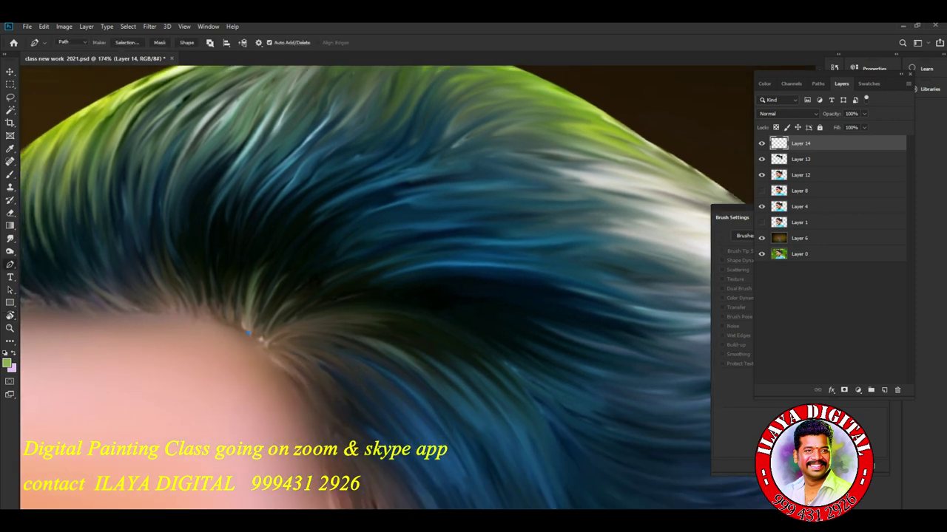
key("ctrl+z")
Trace several curved strand paths across the crown of the blue hair.
left_click(352, 291)
left_click_drag(553, 264, 466, 222)
key("Escape")
left_click(402, 283)
left_click_drag(622, 304, 672, 338)
key("Escape")
left_click_drag(585, 273, 621, 294)
key("Return")
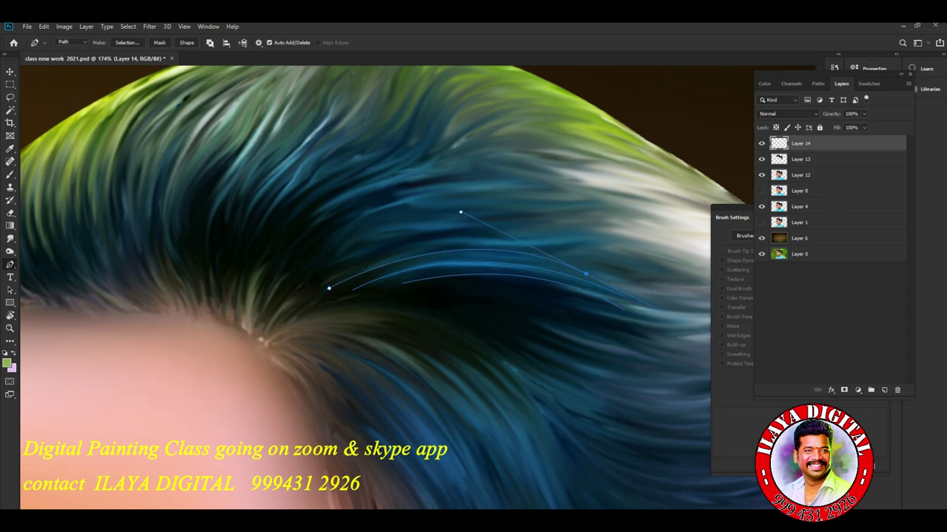
left_click(339, 270)
left_click_drag(514, 241, 605, 271)
key("Return")
scroll(322, 315, "down", 5)
left_click(559, 160)
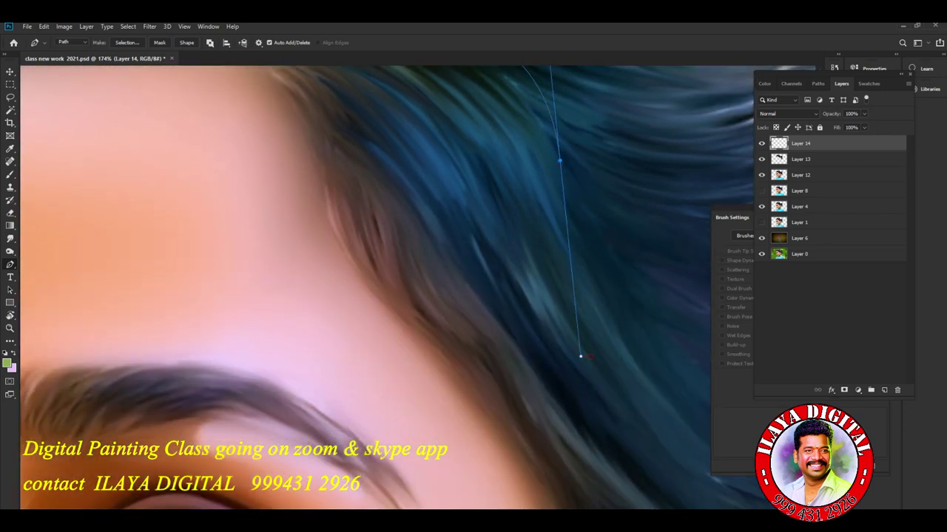
key("Return")
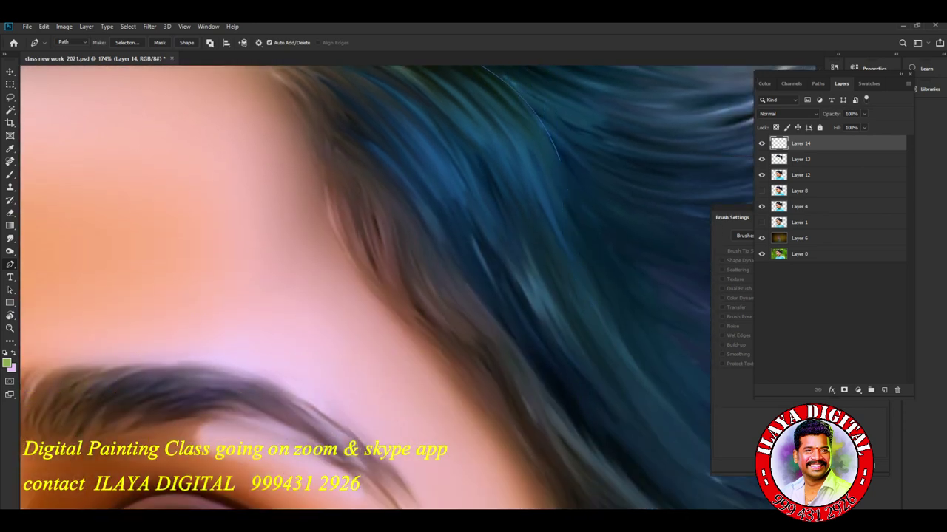
left_click(458, 238)
scroll(446, 437, "up", 5)
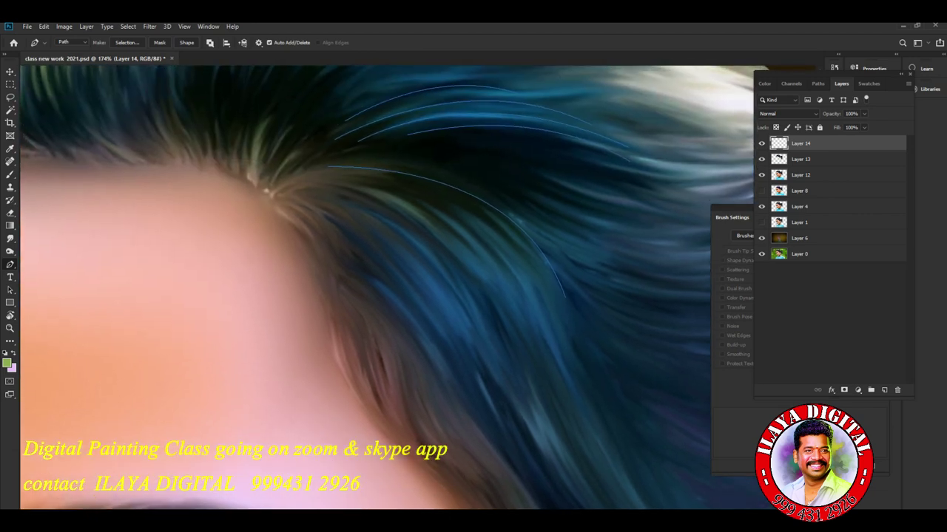
Draw four curved strands sweeping down from the hairline toward the face.
left_click(323, 184)
left_click_drag(516, 345, 568, 477)
key("Escape")
left_click_drag(539, 363, 588, 506)
key("Escape")
left_click_drag(558, 368, 600, 486)
key("Escape")
left_click_drag(561, 346, 621, 509)
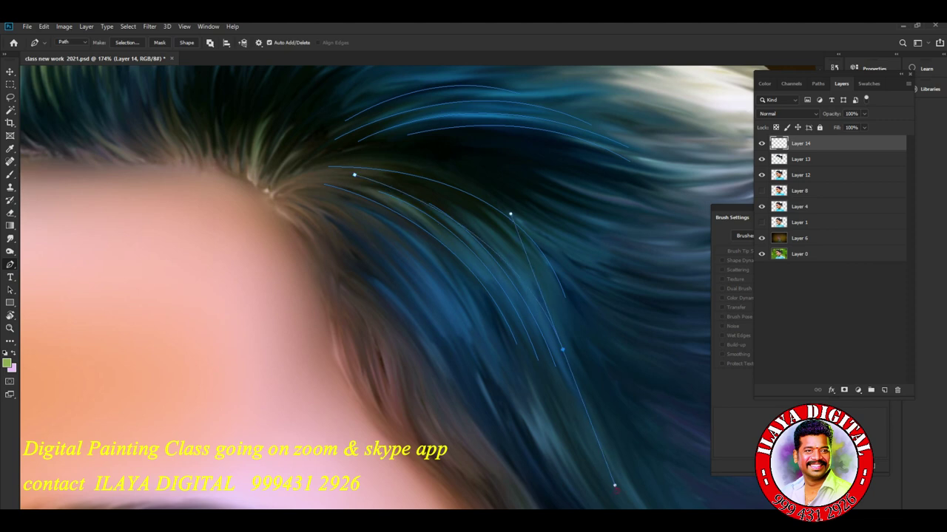
key("Escape")
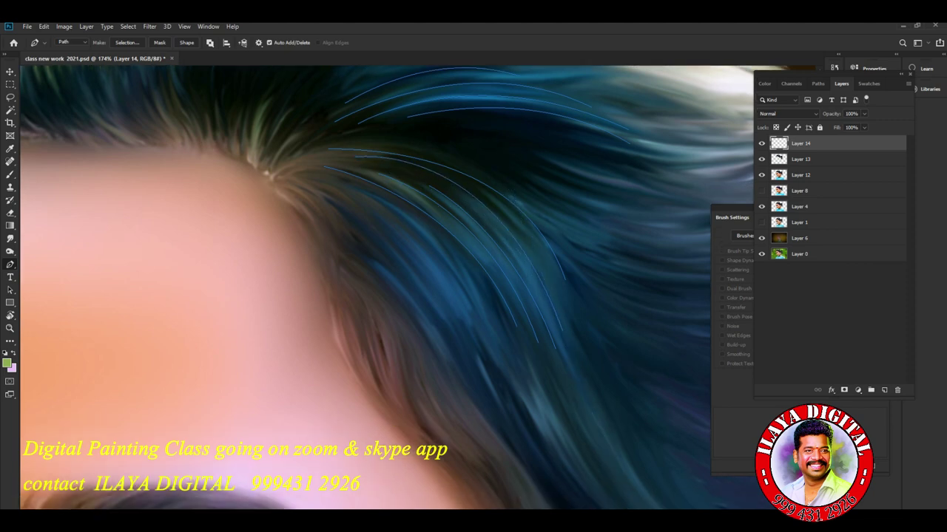
left_click(355, 157)
scroll(614, 508, "down", 5)
Draw five curved strands running down through the hair along the hairline.
scroll(614, 507, "down", 3)
scroll(370, 288, "up", 2)
scroll(370, 288, "up", 3)
scroll(369, 288, "up", 2)
scroll(370, 289, "up", 1)
scroll(370, 288, "up", 2)
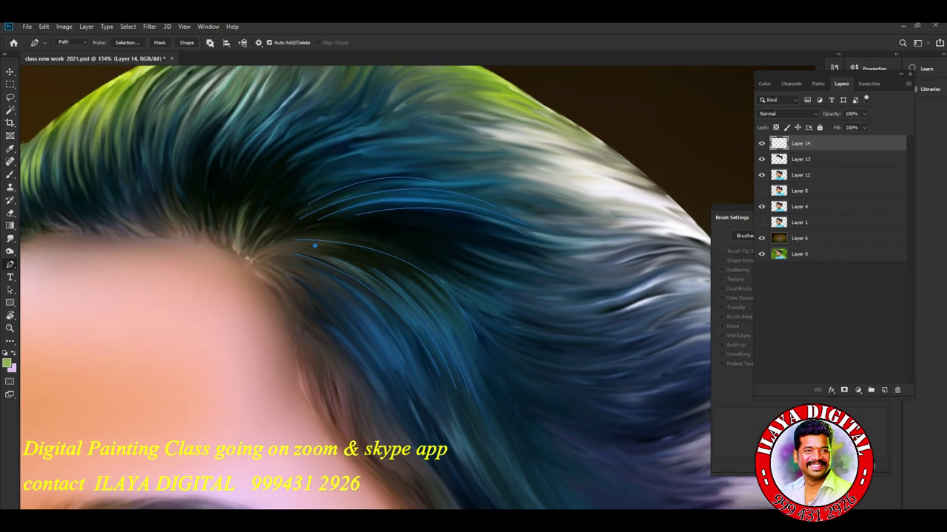
left_click_drag(462, 358, 524, 477)
key("Escape")
left_click_drag(477, 375, 518, 476)
key("Escape")
left_click_drag(453, 290, 493, 345)
key("Escape")
left_click_drag(419, 390, 448, 482)
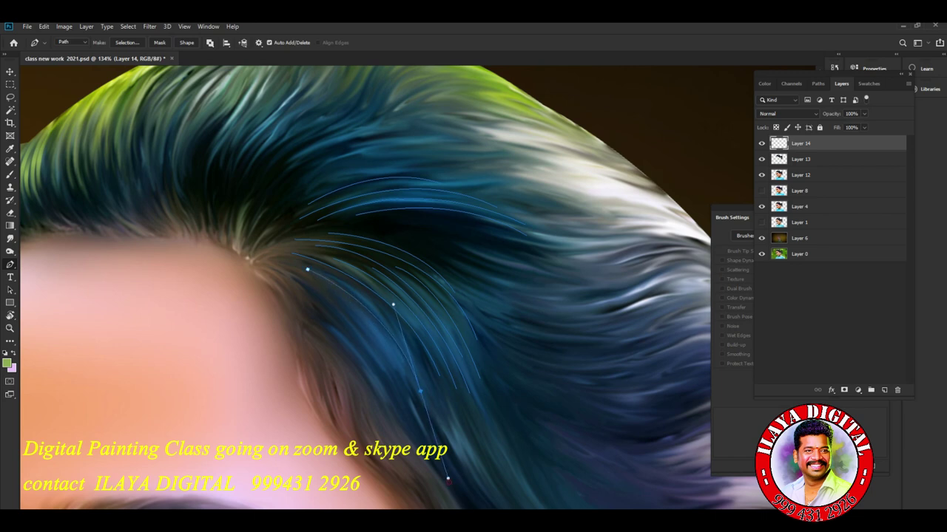
key("Escape")
left_click_drag(409, 403, 427, 447)
key("Escape")
Add four short strands curving rightward across the crown hair.
left_click_drag(597, 281, 662, 265)
key("Escape")
left_click_drag(570, 273, 628, 270)
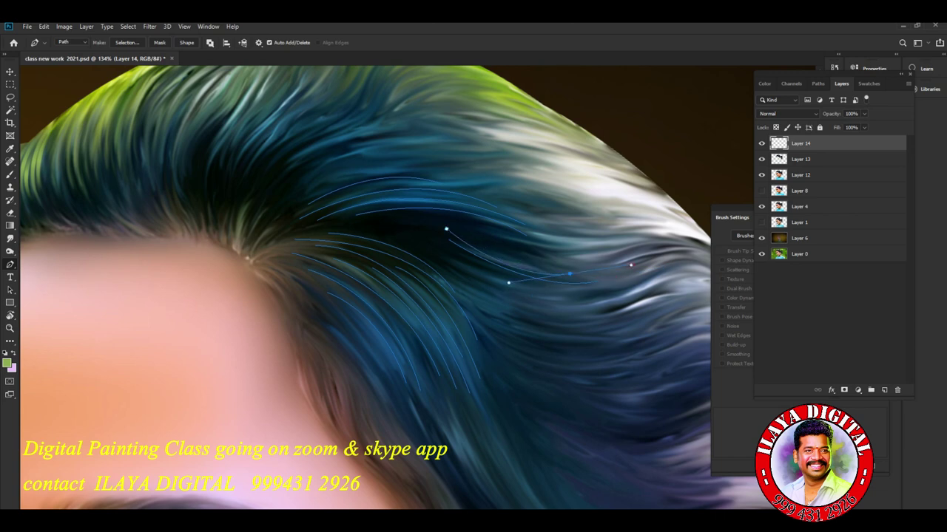
key("Escape")
left_click_drag(591, 284, 642, 267)
key("Escape")
left_click_drag(573, 286, 610, 276)
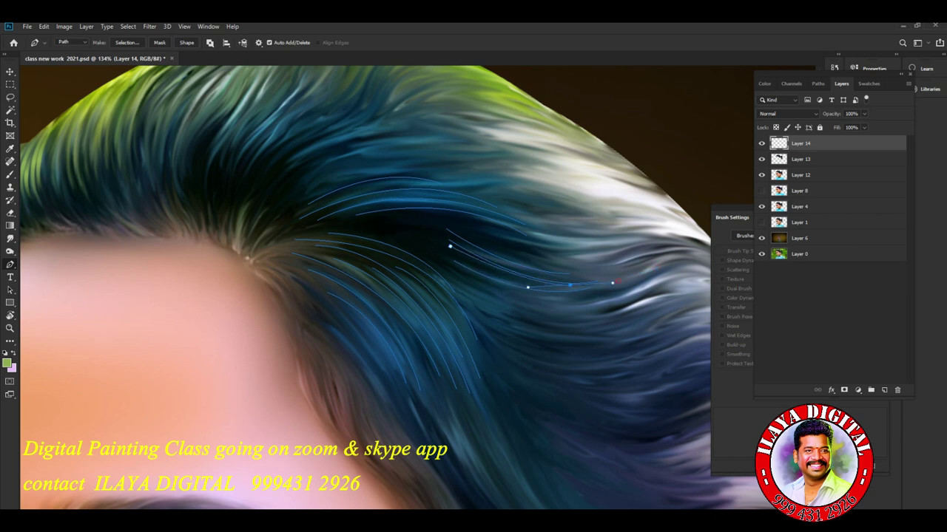
key("Escape")
Add four more rightward-curving strands lower across the blue hair.
left_click(486, 285)
left_click_drag(549, 328, 683, 269)
key("Escape")
left_click(465, 282)
left_click_drag(548, 326, 542, 347)
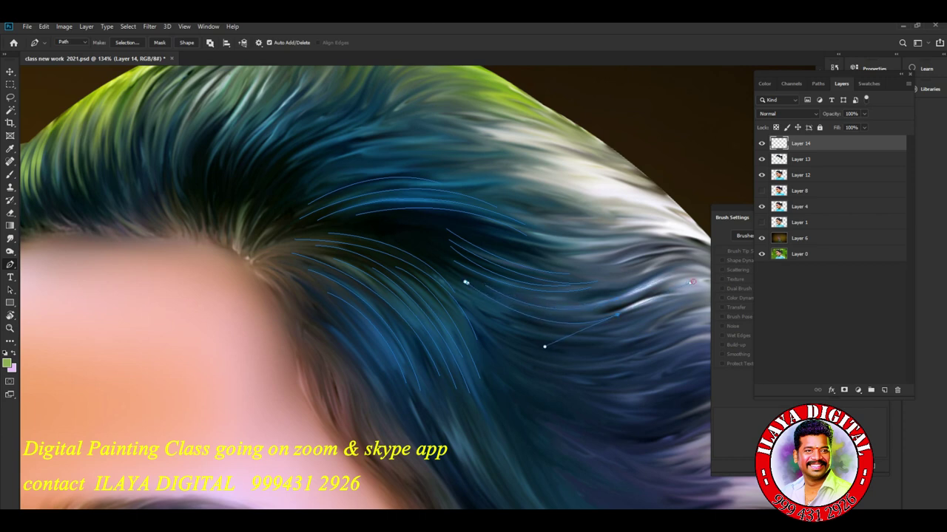
key("Escape")
left_click(482, 309)
left_click_drag(583, 349, 554, 375)
key("Escape")
left_click_drag(609, 325, 555, 354)
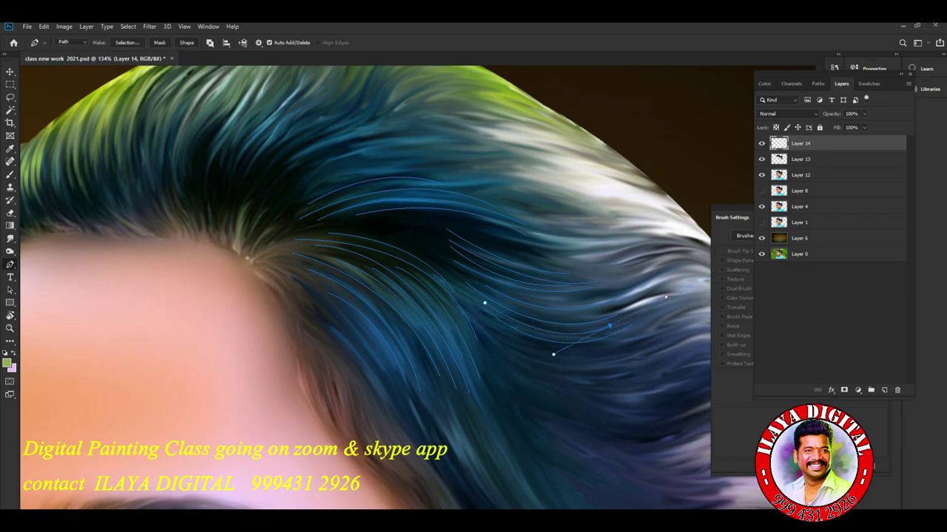
key("Escape")
Draw an extended crown strand and several strands curving down the side hair toward the ear.
left_click(472, 227)
left_click_drag(593, 249, 665, 235)
left_click(696, 243)
left_click_drag(443, 333, 277, 185)
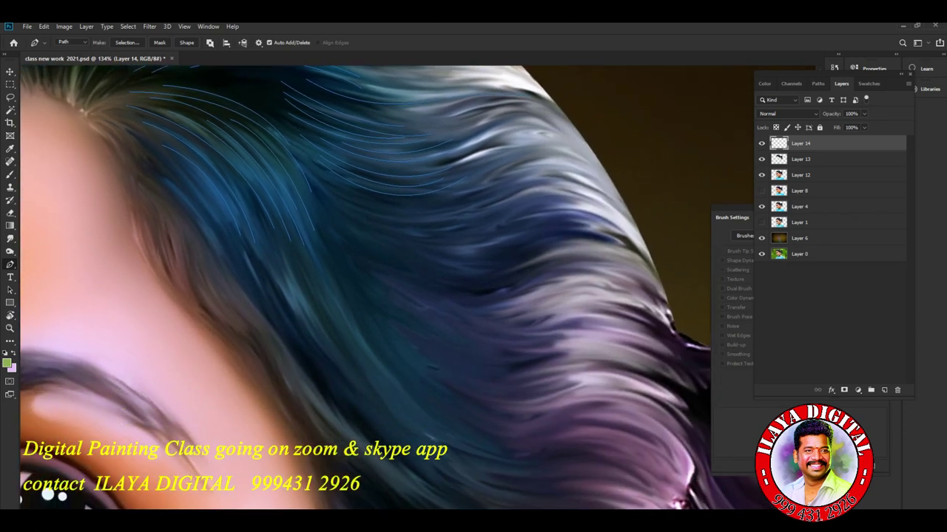
left_click_drag(433, 437, 518, 455)
left_click_drag(403, 388, 421, 406)
key("Escape")
left_click(262, 251)
left_click_drag(313, 365, 355, 392)
left_click(259, 215)
left_click_drag(397, 418, 421, 436)
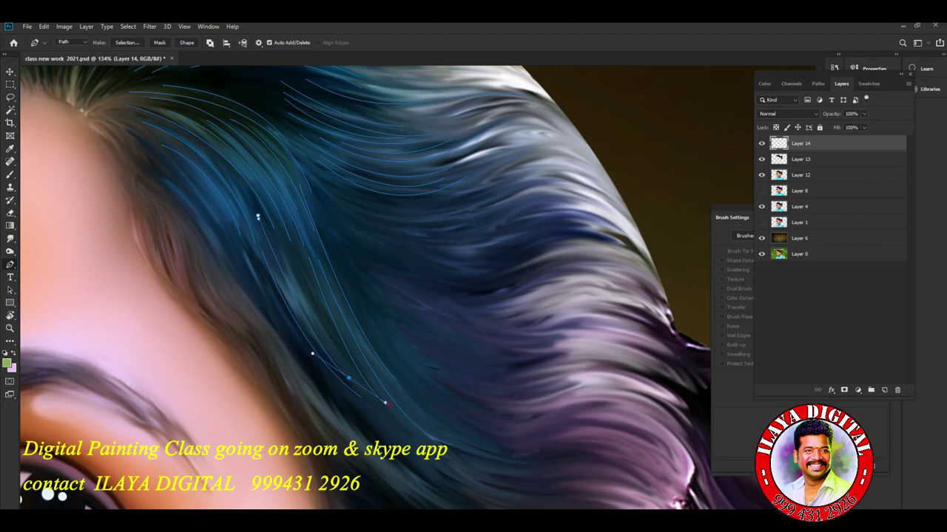
key("Escape")
left_click(289, 264)
left_click_drag(412, 429, 515, 507)
key("Escape")
Add multi-curve strands sweeping across the upper and top hair.
left_click_drag(432, 240, 501, 199)
key("Escape")
left_click_drag(518, 225, 577, 191)
left_click_drag(482, 240, 524, 209)
left_click_drag(622, 219, 645, 210)
key("Escape")
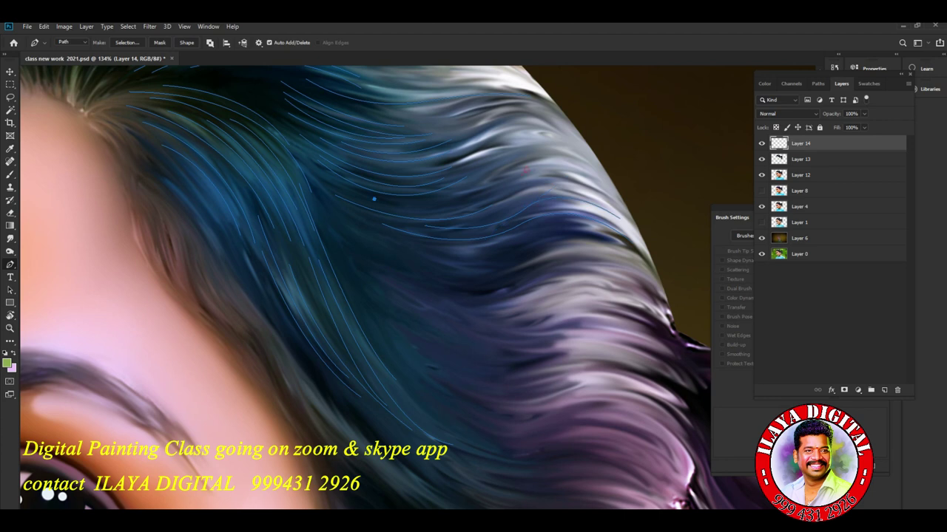
left_click_drag(514, 178, 577, 125)
left_click(604, 193)
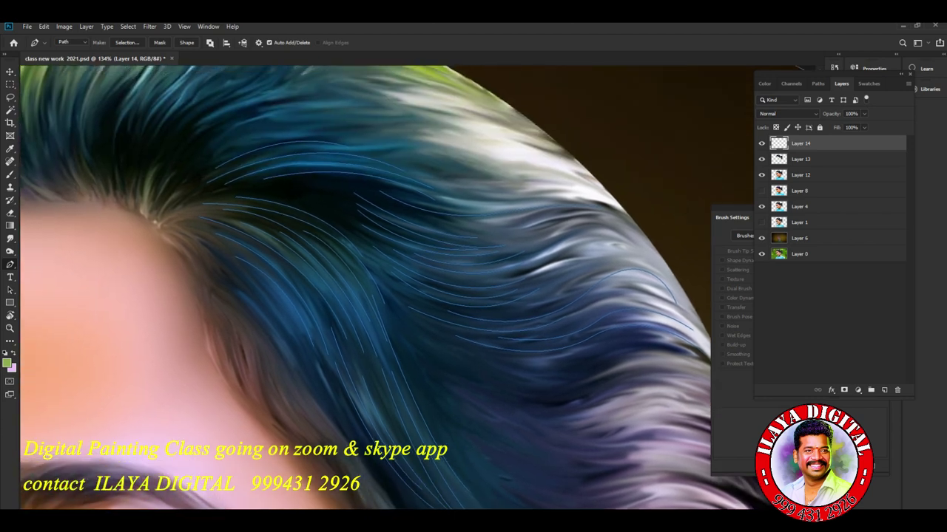
left_click_drag(369, 296, 332, 251)
scroll(370, 288, "down", 3)
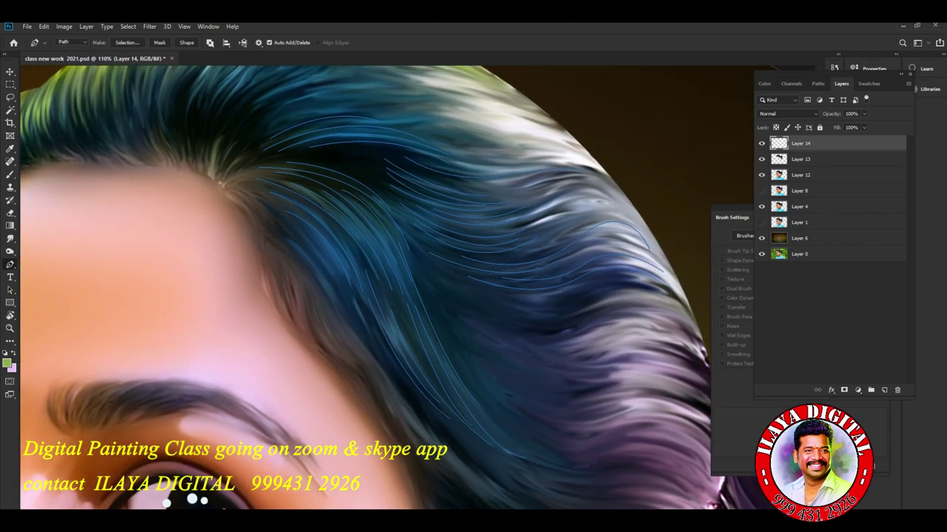
Set the foreground colour to #1c5382 and trial-stroke the paths, then undo it.
left_click(7, 362)
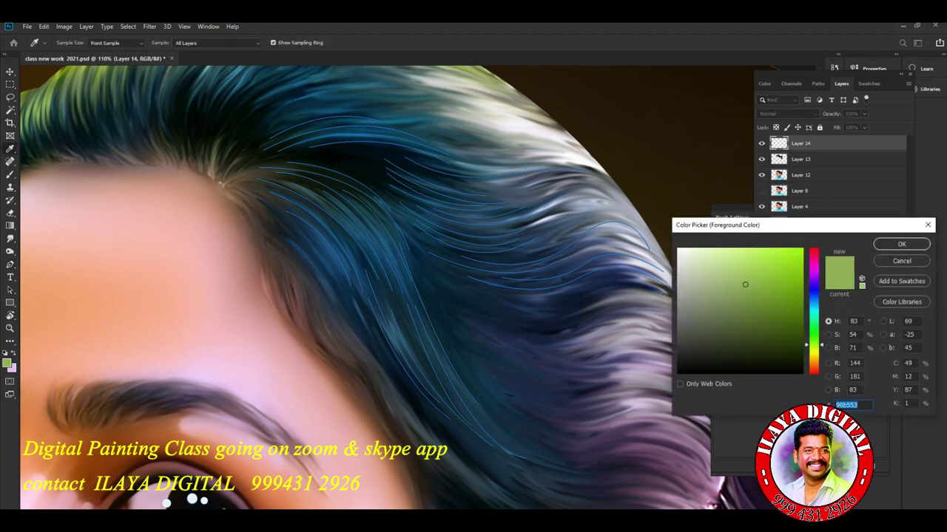
type("1c5382")
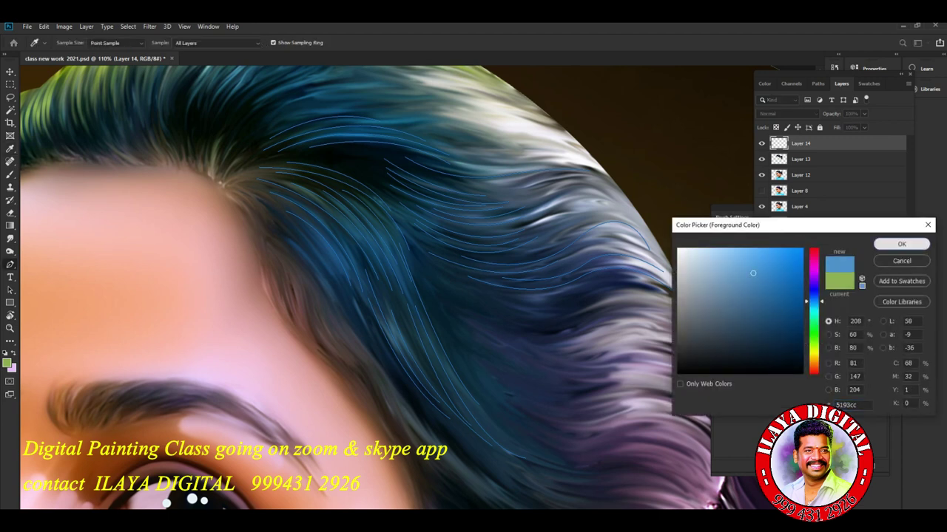
left_click(901, 245)
right_click(535, 242)
left_click(563, 308)
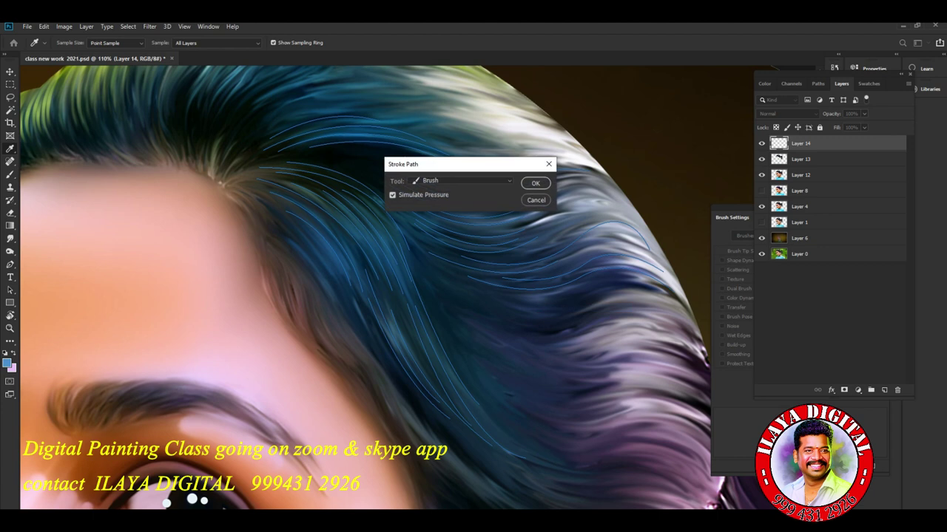
key("Return")
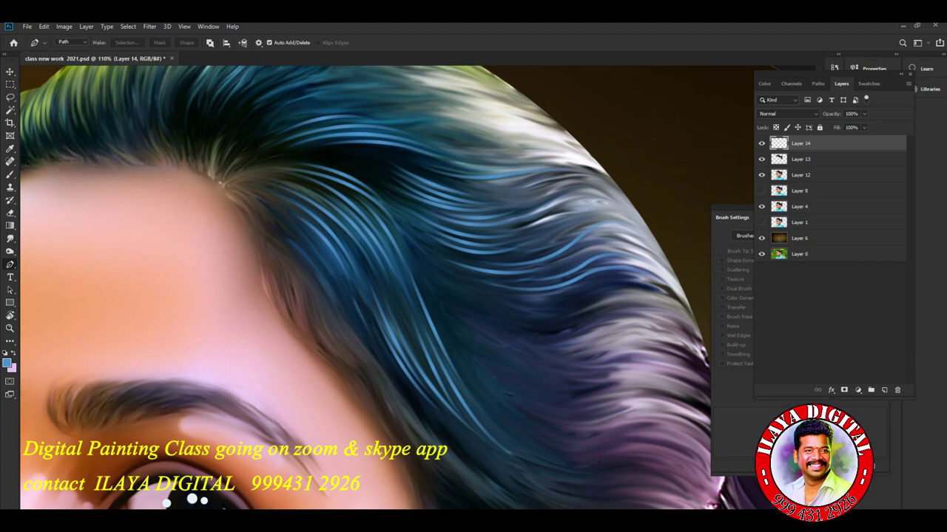
key("ctrl+z")
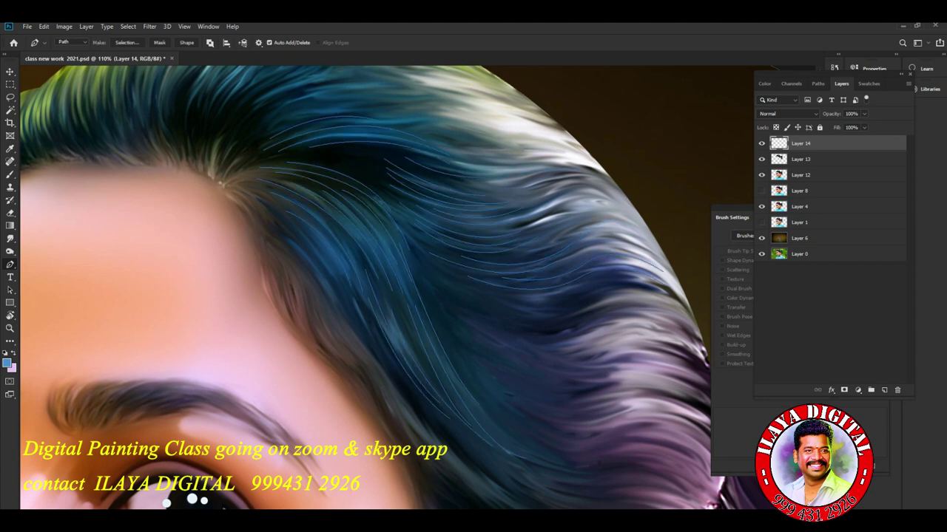
Adjust the brush, stroke the paths with the brush, and hide the path outlines.
key("b")
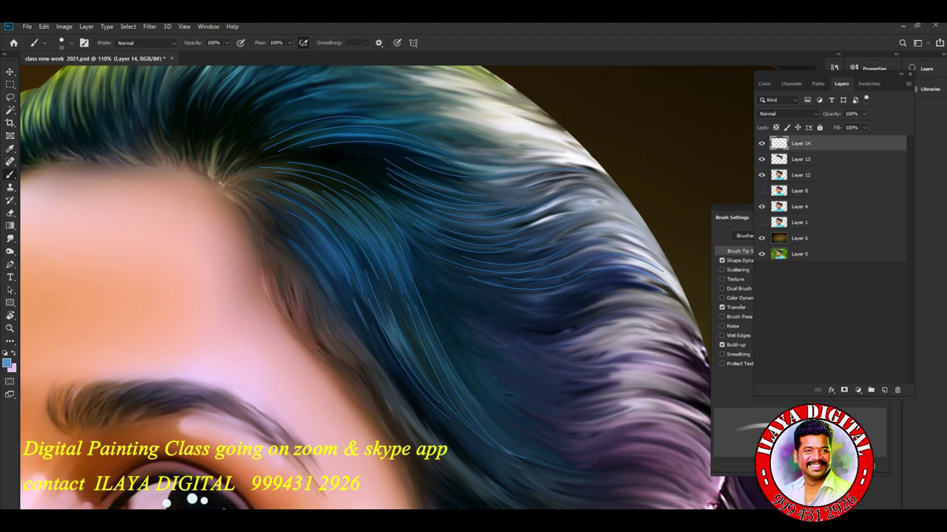
right_click(522, 236)
key("p")
right_click(439, 279)
left_click(466, 345)
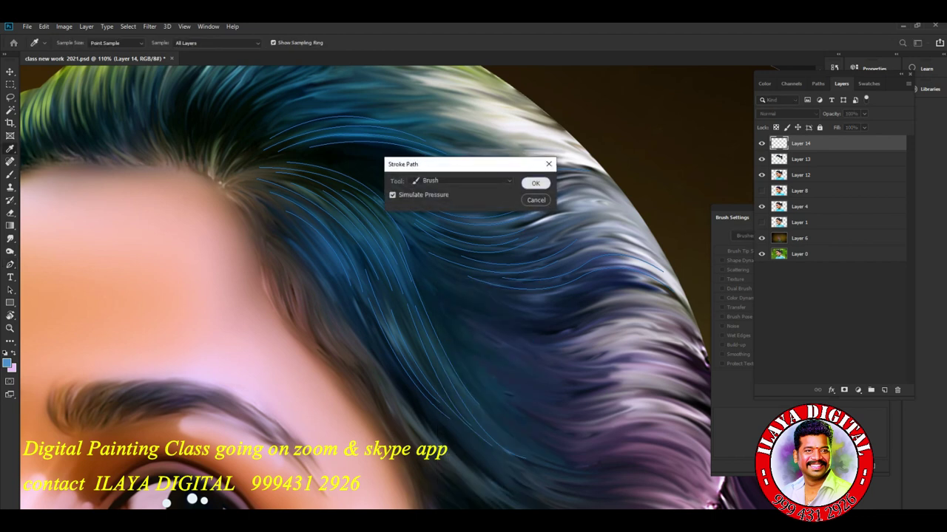
left_click(534, 183)
key("Escape")
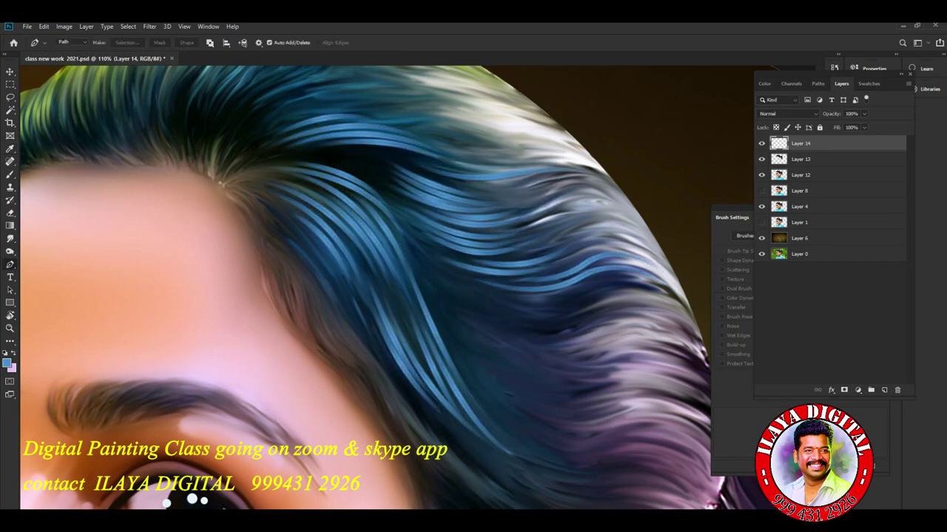
key("ctrl+minus")
key("ctrl+minus")
scroll(548, 358, "up", 5)
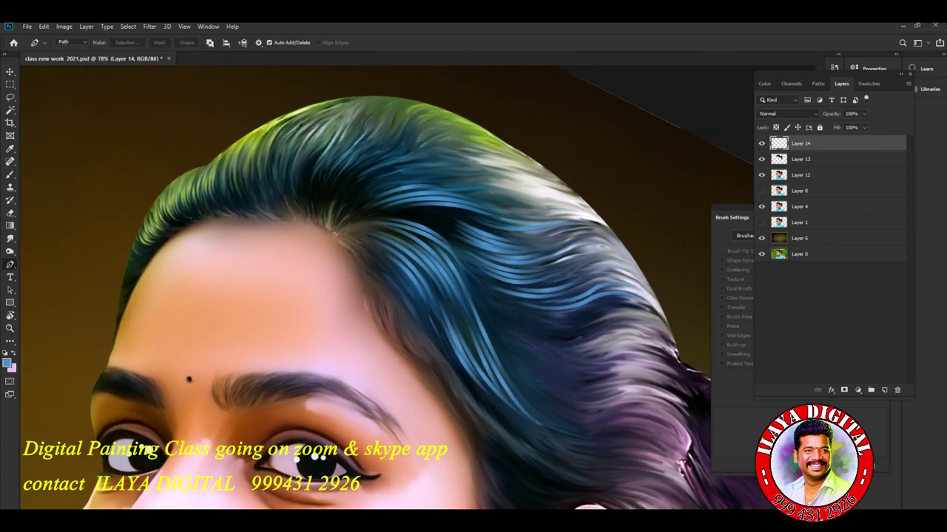
On Layer 13, burn darker patches into the blue hair at 48% exposure, then open Levels.
scroll(591, 281, "up", 1)
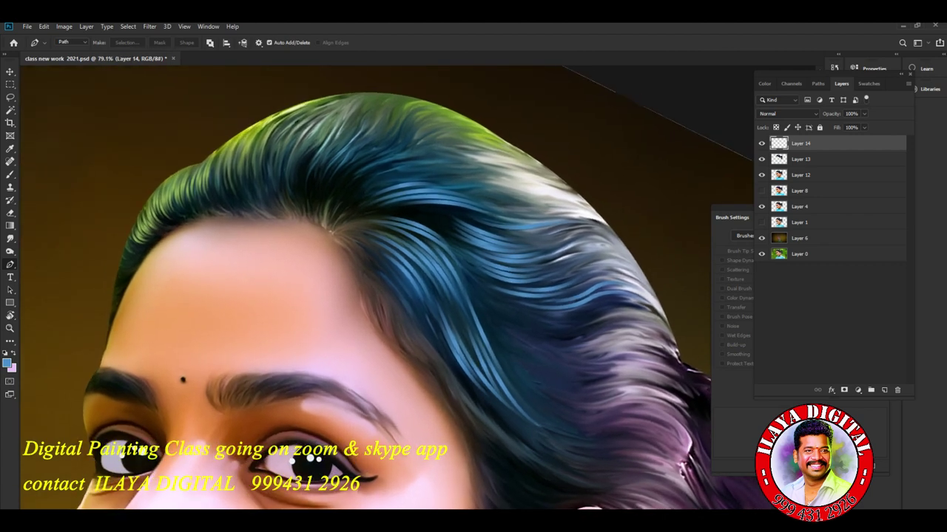
key("alt+bracketleft")
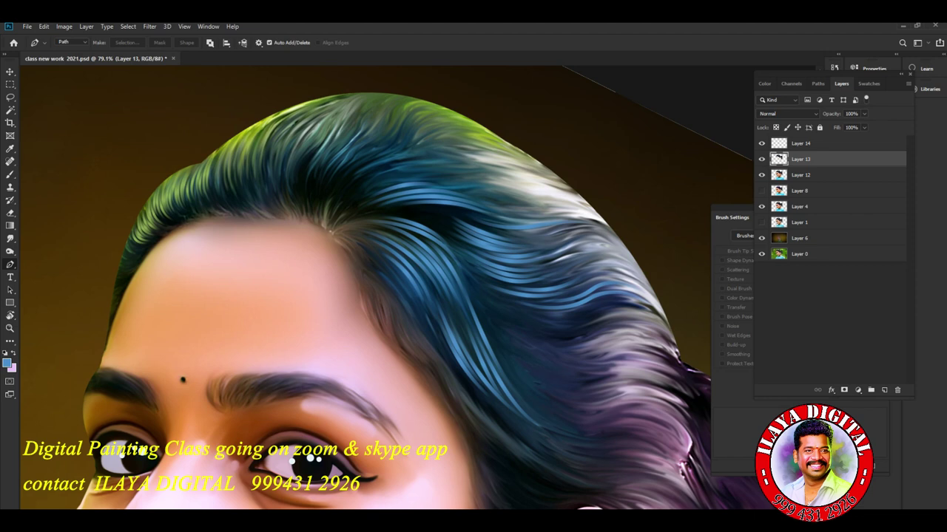
left_click(9, 252)
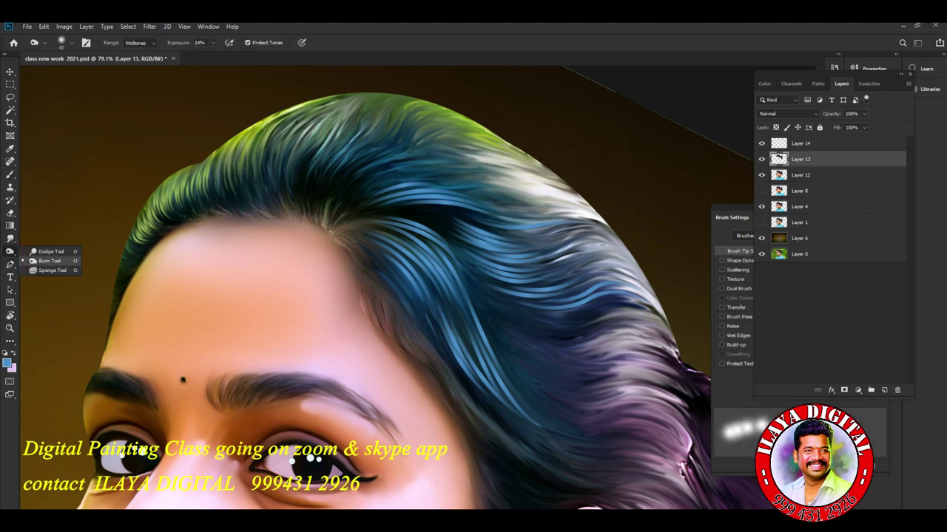
key("bracketright")
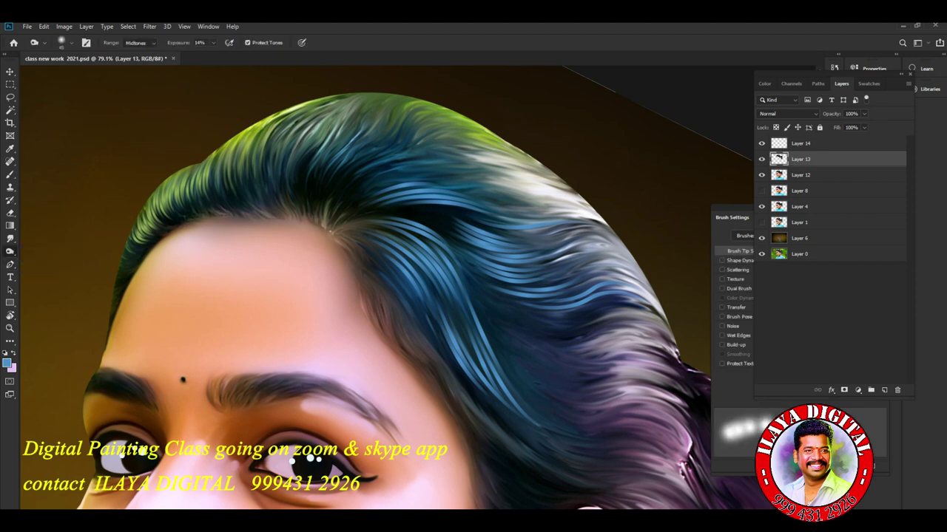
key("bracketright")
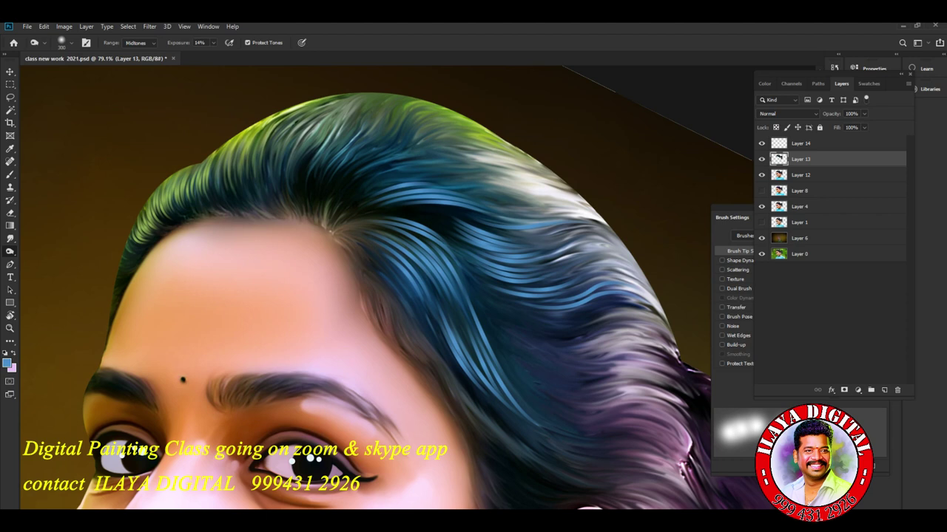
left_click_drag(213, 42, 230, 54)
key("bracketleft")
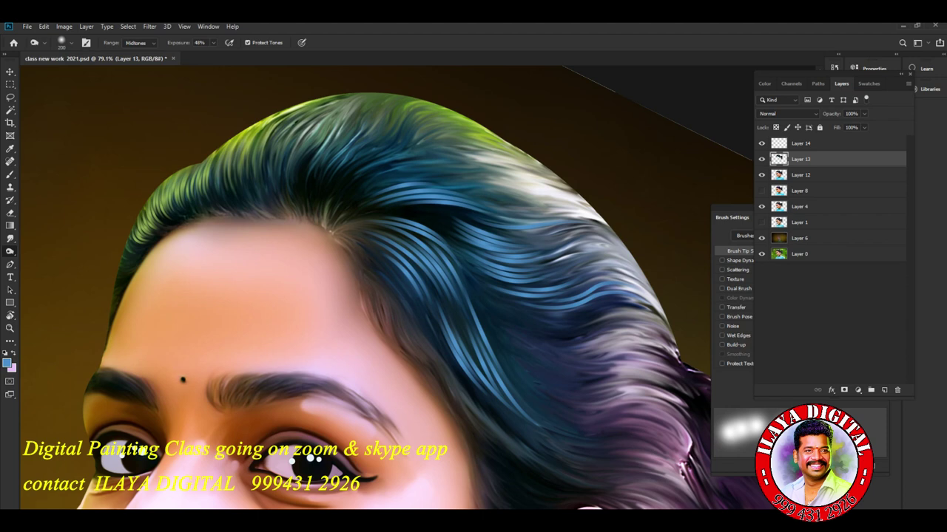
left_click_drag(429, 162, 554, 269)
left_click_drag(505, 218, 572, 262)
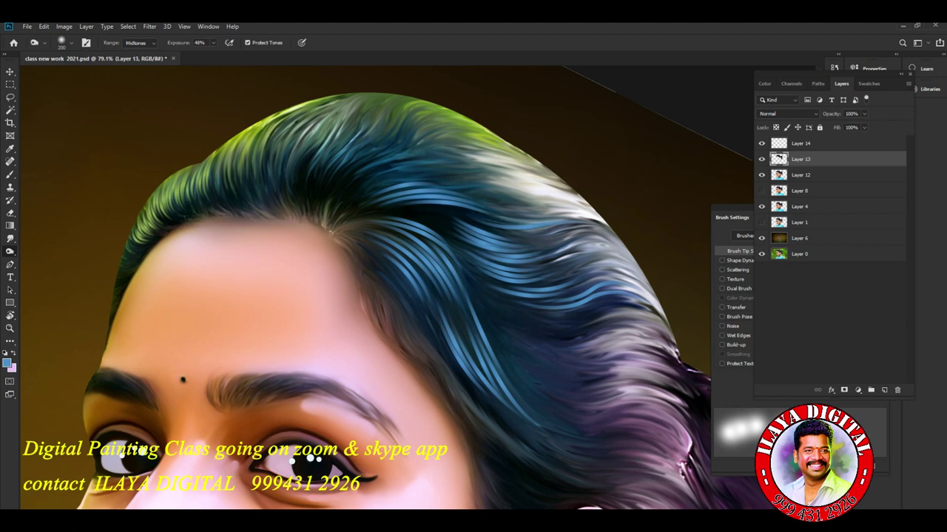
key("ctrl+l")
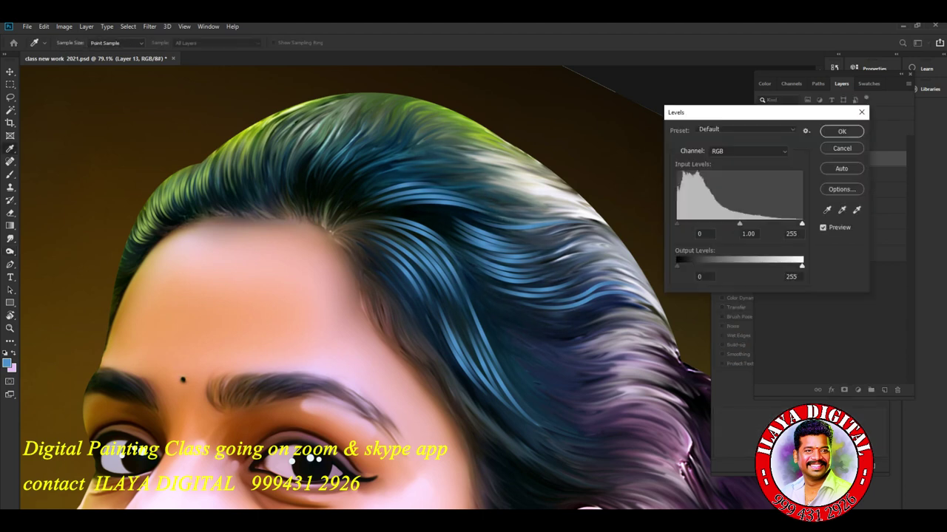
Preview darker hair by moving the Levels black-point slider, then cancel without applying.
left_click_drag(676, 223, 713, 224)
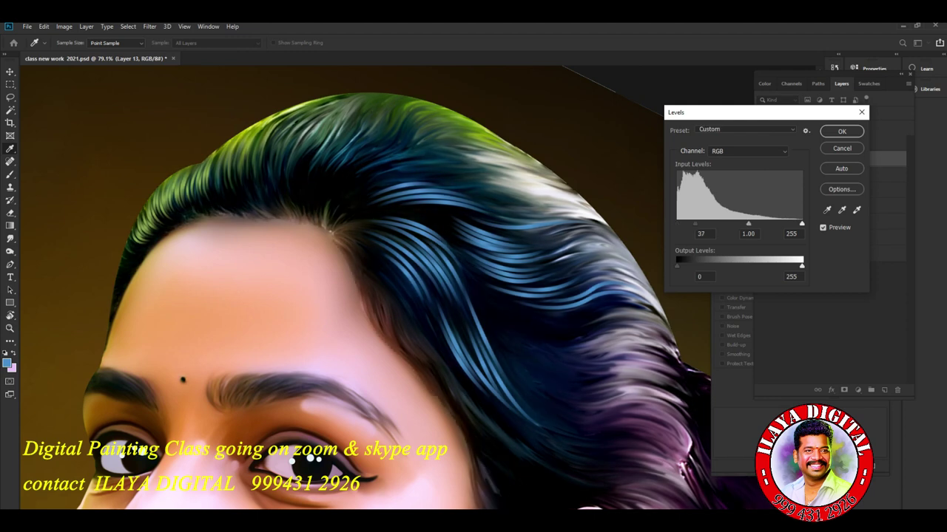
left_click_drag(713, 223, 712, 223)
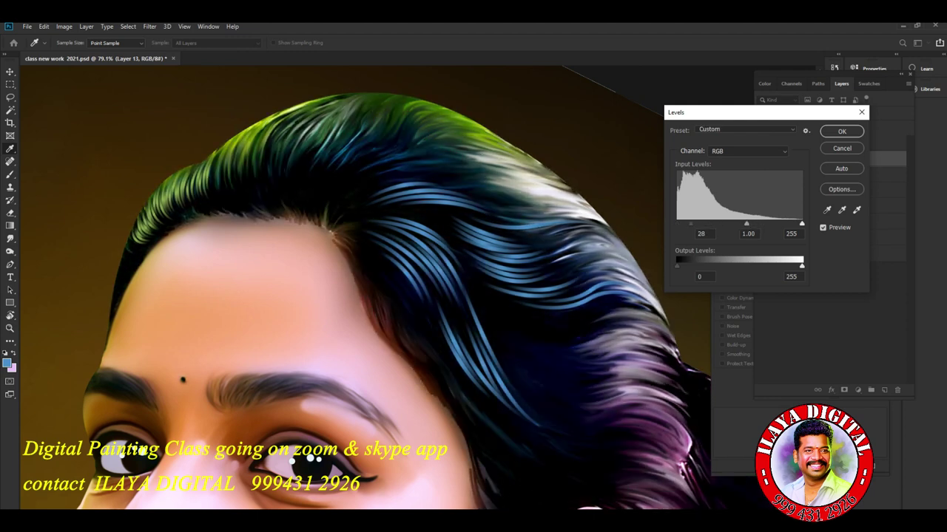
mouse_move(712, 224)
left_mouse_down()
mouse_move(724, 223)
mouse_move(679, 224)
left_mouse_up()
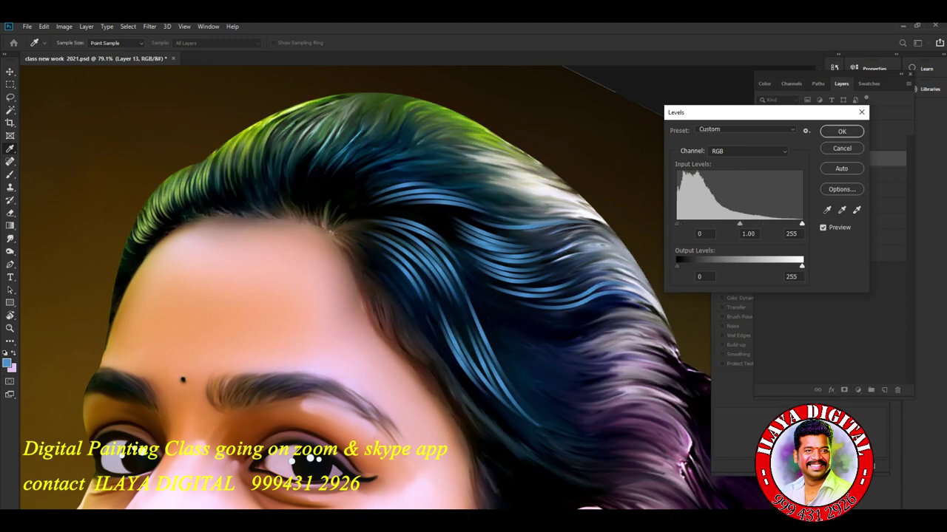
left_click(841, 148)
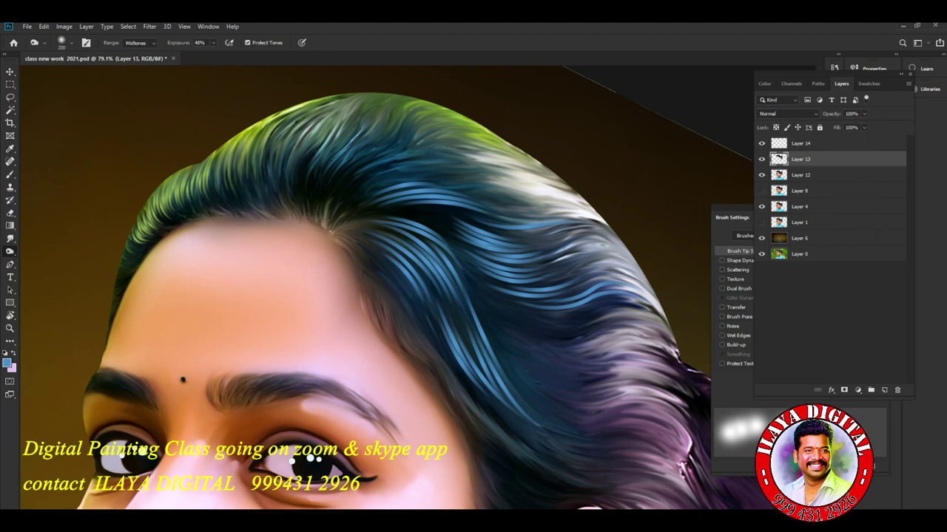
Set the Burn range to Shadows and darken the centre-right blue strands toward the crown.
left_click(139, 42)
left_click(133, 51)
left_click_drag(374, 222, 458, 333)
mouse_move(454, 225)
left_mouse_down()
mouse_move(488, 318)
mouse_move(547, 192)
left_mouse_up()
mouse_move(591, 348)
left_mouse_down()
mouse_move(495, 188)
mouse_move(370, 141)
mouse_move(318, 171)
mouse_move(156, 211)
left_mouse_up()
Burn the upper-left green hair edge and the crown darker, toward the right blue strands.
left_click_drag(229, 151, 148, 222)
left_click_drag(178, 174, 125, 259)
mouse_move(244, 162)
left_mouse_down()
mouse_move(266, 129)
mouse_move(326, 104)
mouse_move(347, 151)
mouse_move(518, 222)
mouse_move(607, 281)
left_mouse_up()
left_click_drag(462, 281, 410, 322)
Deepen the shadows in the lower-right purple-blue hair, then zoom out to review.
left_click_drag(555, 337, 466, 440)
left_click_drag(362, 222, 348, 270)
left_click_drag(448, 340, 411, 403)
left_click_drag(529, 346, 591, 329)
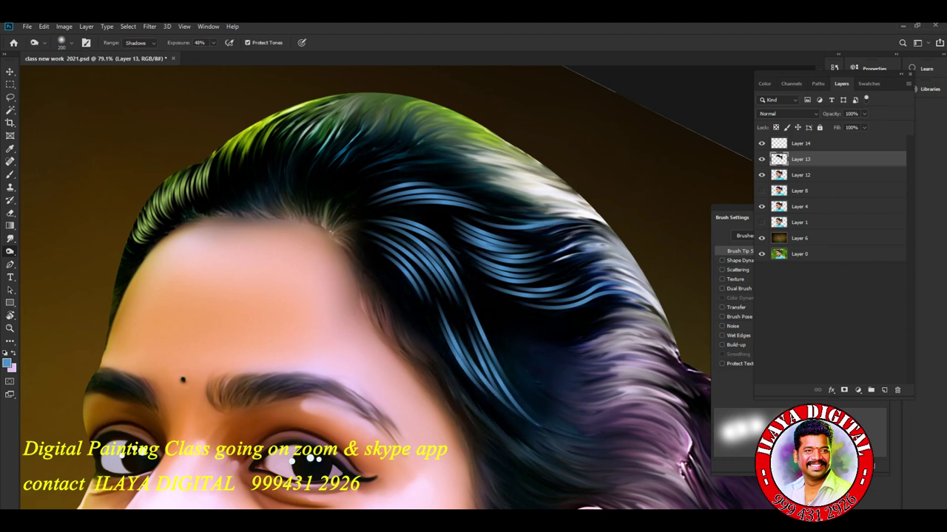
key("ctrl+minus")
key("ctrl+minus")
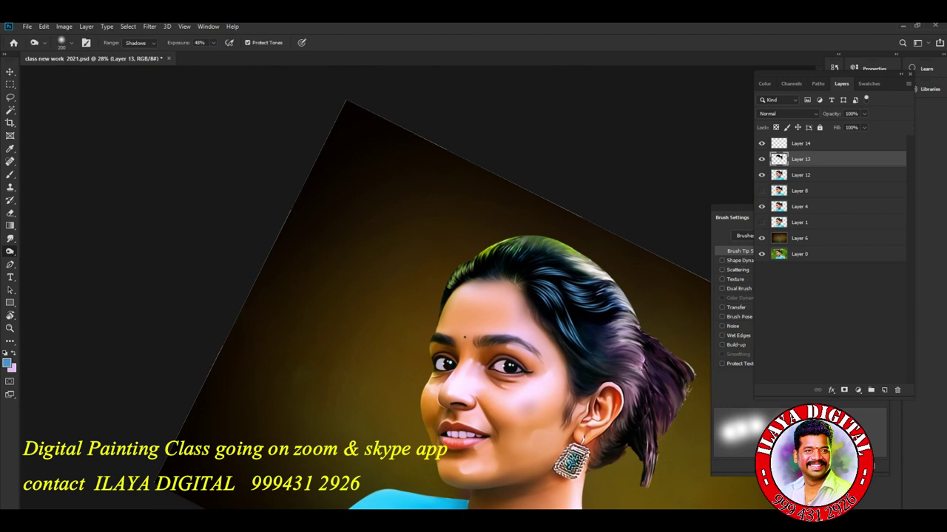
Zoom in, rotate the canvas to straighten the portrait, then fit it on screen.
key("ctrl+plus")
key("ctrl+plus")
key("ctrl+plus")
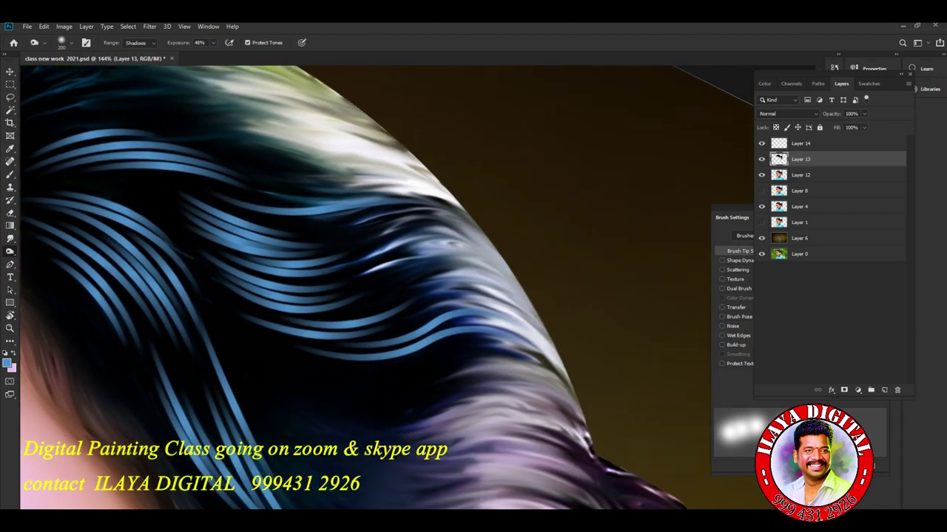
scroll(370, 289, "up", 5)
scroll(370, 288, "down", 3, "alt")
scroll(370, 289, "down", 3, "alt")
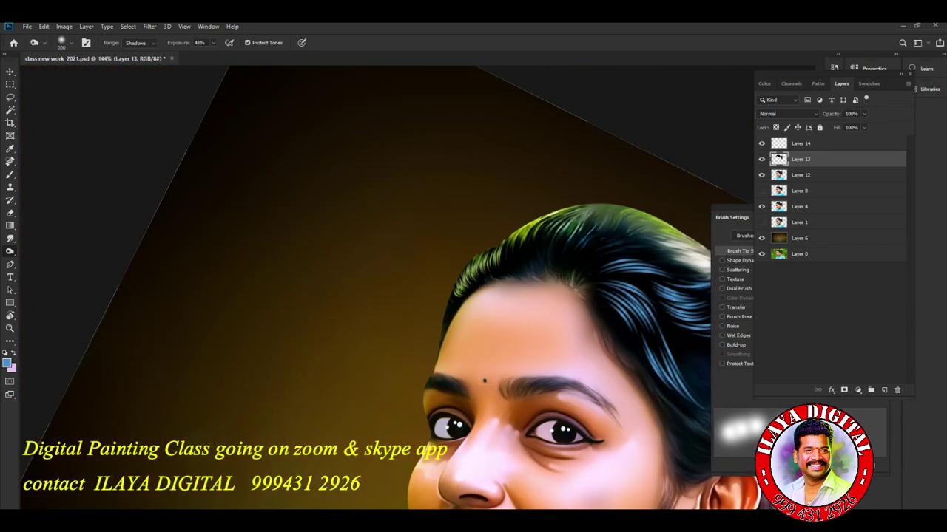
scroll(370, 289, "down", 2, "alt")
scroll(382, 124, "up", 2, "alt")
scroll(381, 124, "up", 2, "alt")
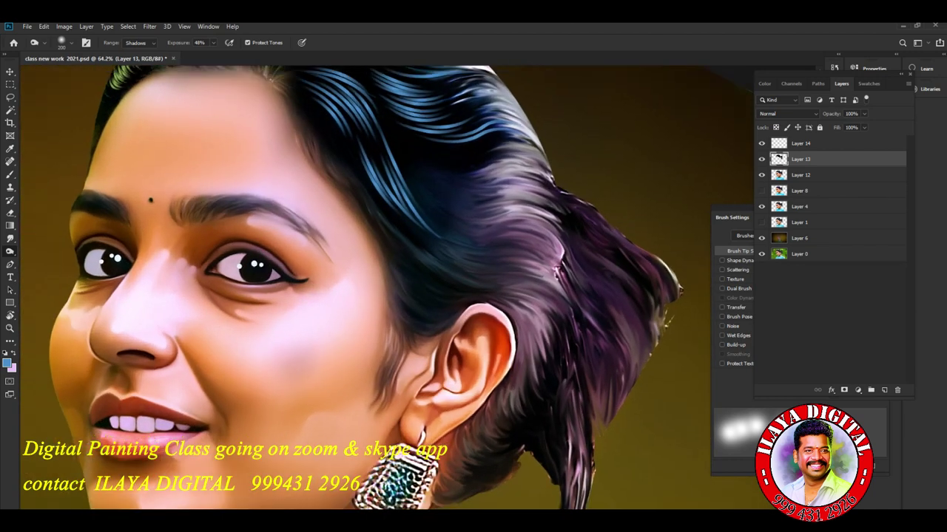
scroll(382, 124, "up", 2, "alt")
scroll(382, 124, "up", 1, "alt")
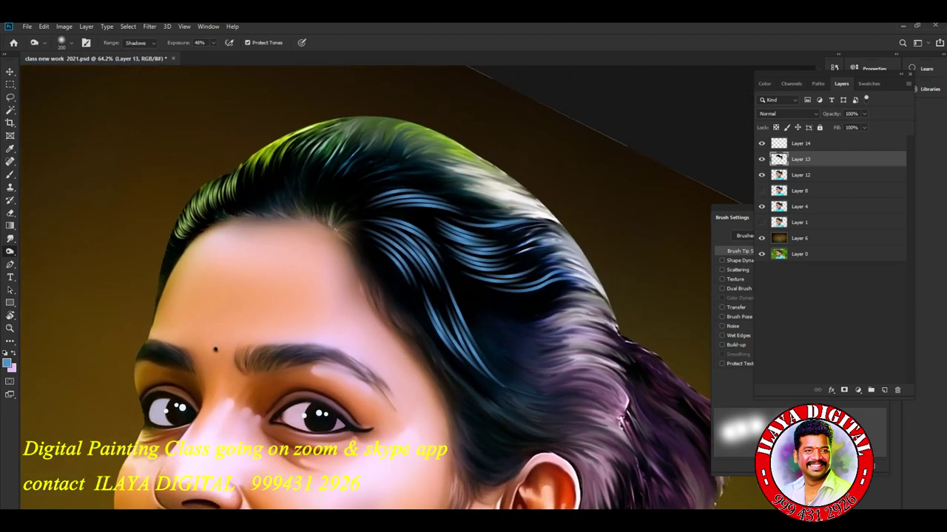
left_click_drag(369, 288, 414, 311)
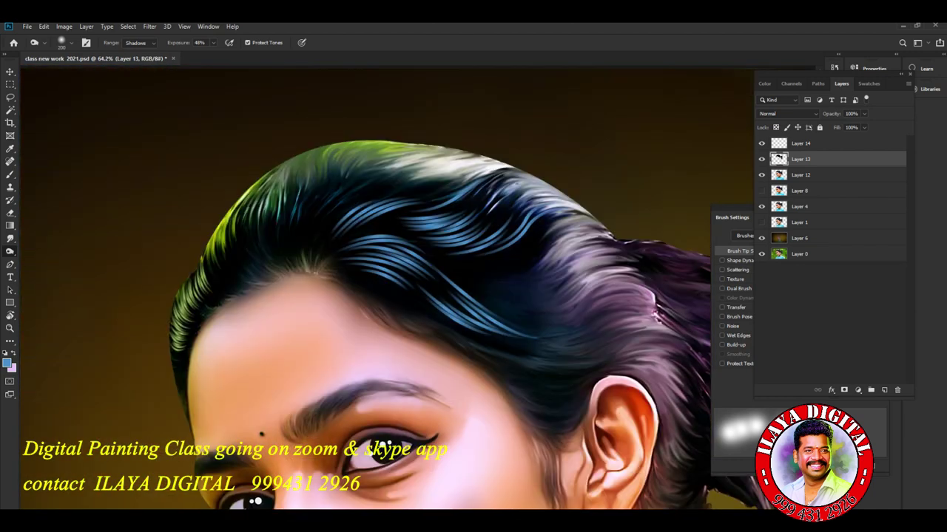
key("ctrl+0")
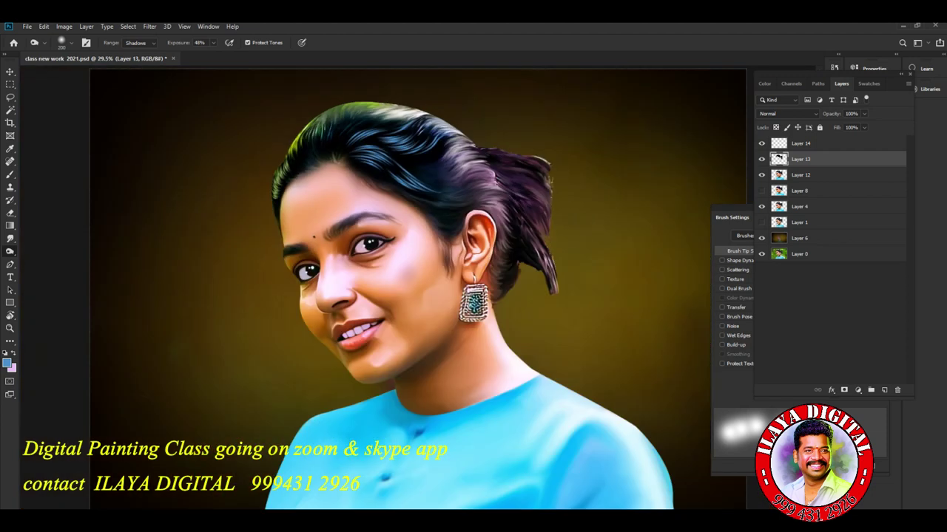
Dodge the hair across the top of the head to a lighter bluish tone, then switch to the Pen tool.
mouse_move(295, 177)
left_mouse_down()
mouse_move(444, 140)
mouse_move(451, 148)
left_mouse_up()
left_click_drag(370, 133, 421, 125)
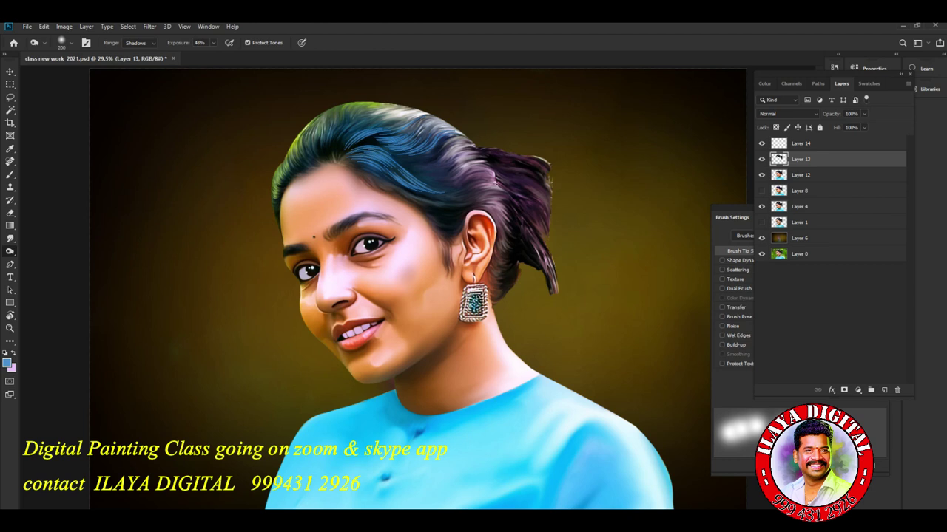
scroll(525, 278, "up", 3)
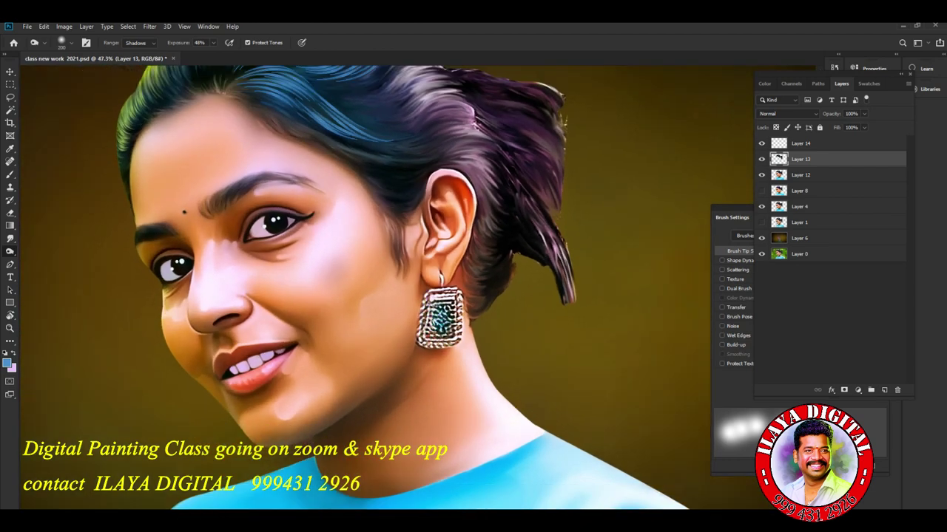
scroll(417, 288, "up", 5)
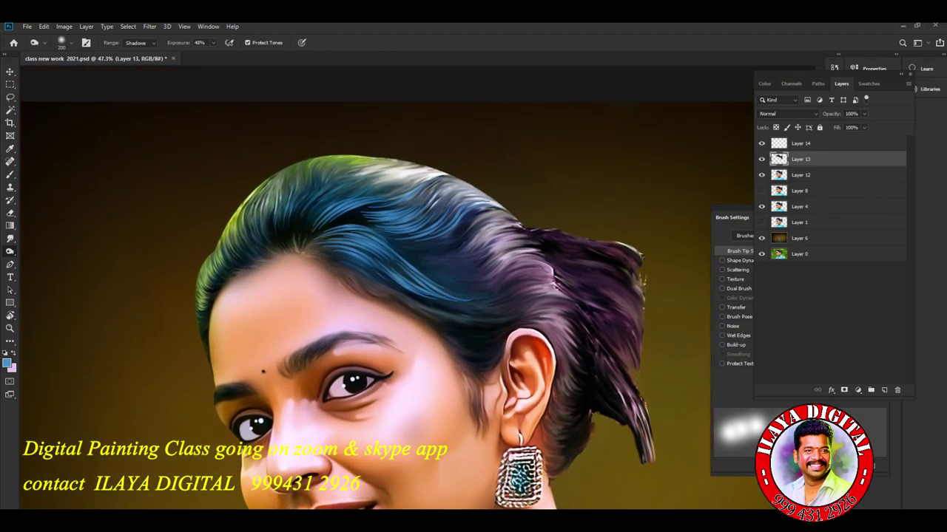
key("p")
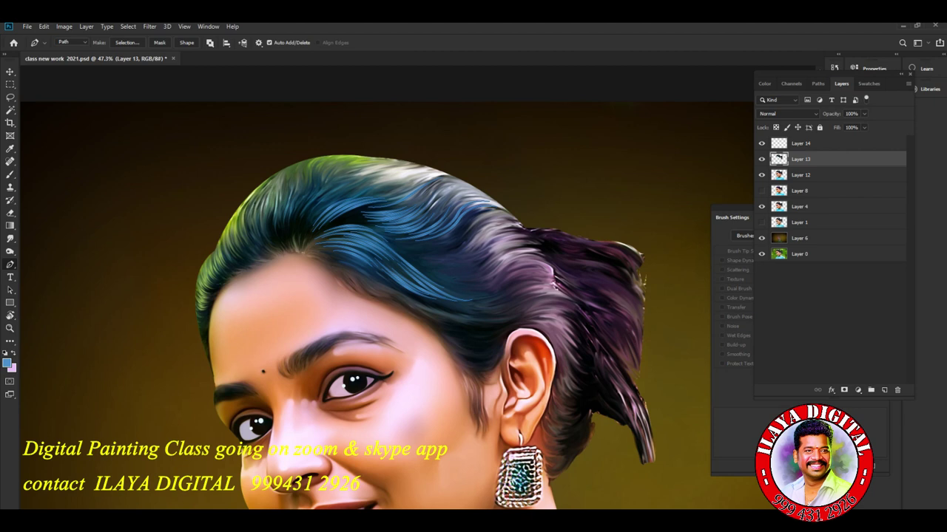
On the empty Layer 14, draw a curved path along a hair strand over the upper-left hair.
scroll(336, 315, "up", 5)
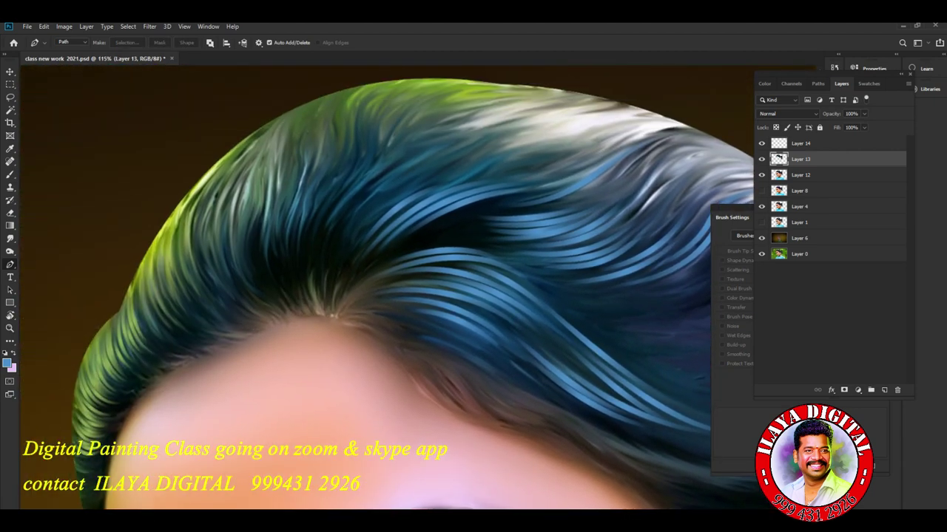
scroll(473, 288, "up", 3)
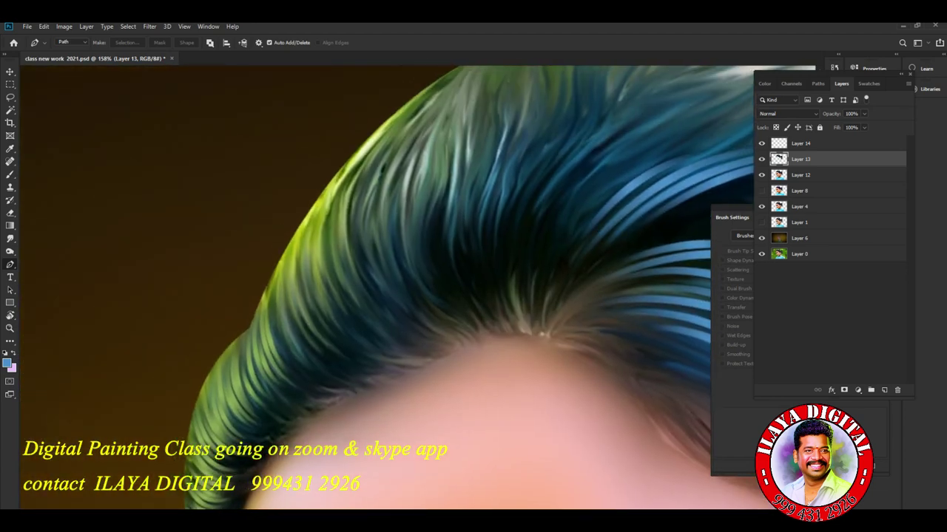
key("alt+bracketright")
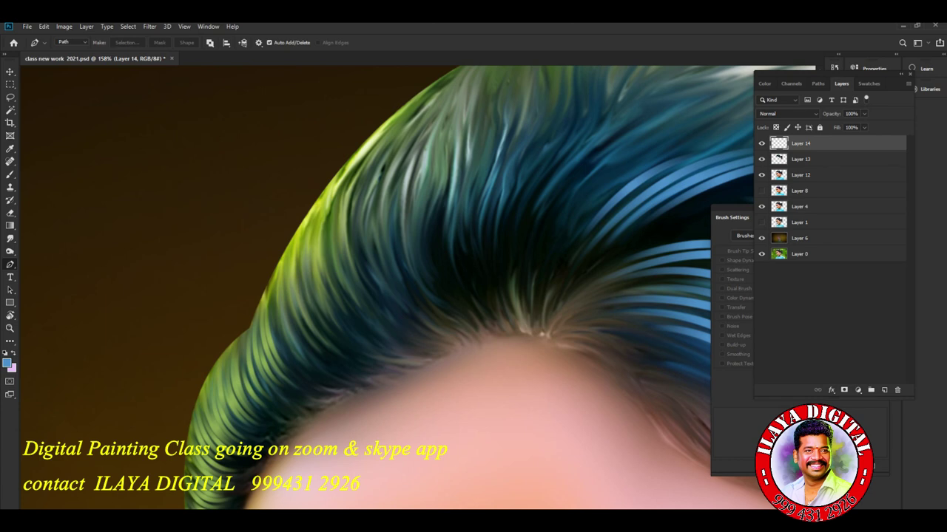
left_click(386, 126)
left_click_drag(380, 331, 483, 429)
key("Return")
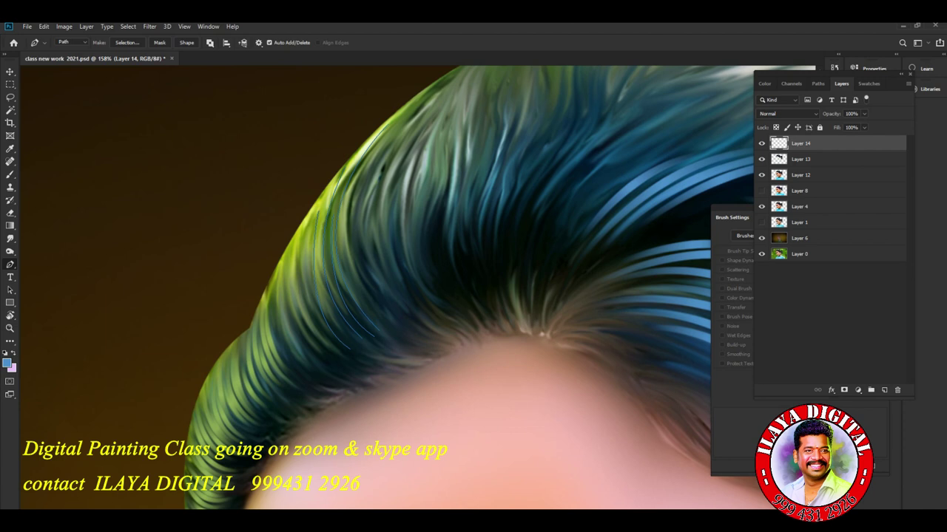
Stroke the path with the brush as a light-blue strand and hide the path.
right_click(504, 238)
left_click(529, 303)
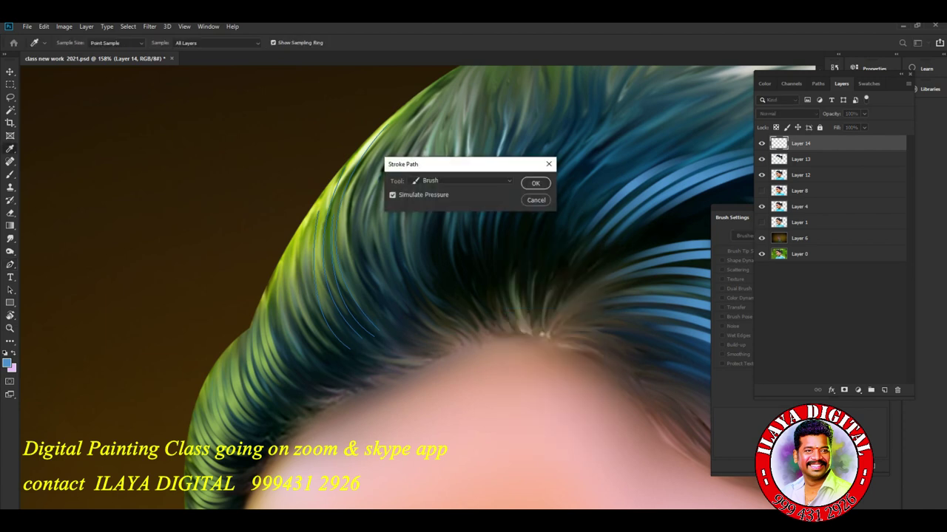
left_click(535, 183)
key("Return")
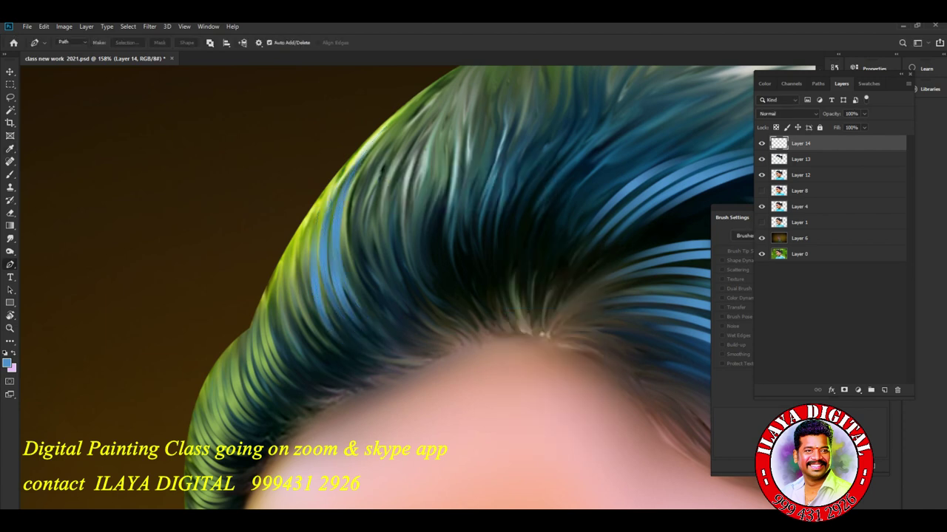
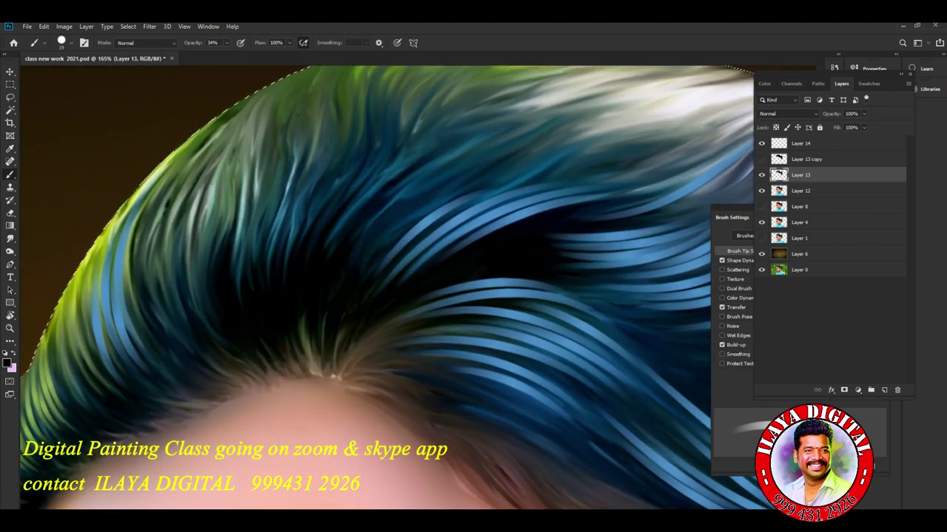
Make Layer 14 active and choose the Oval 45 px brush preset.
key("alt+bracketright")
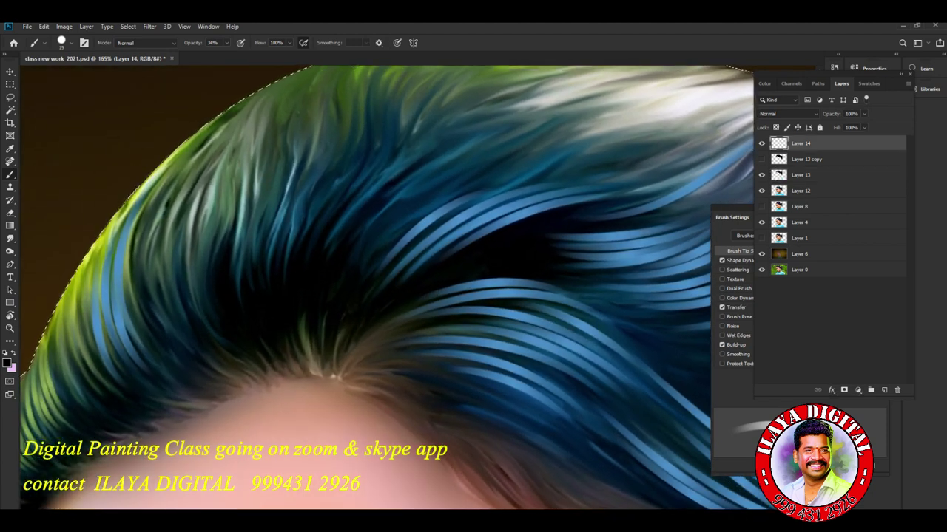
right_click(334, 180)
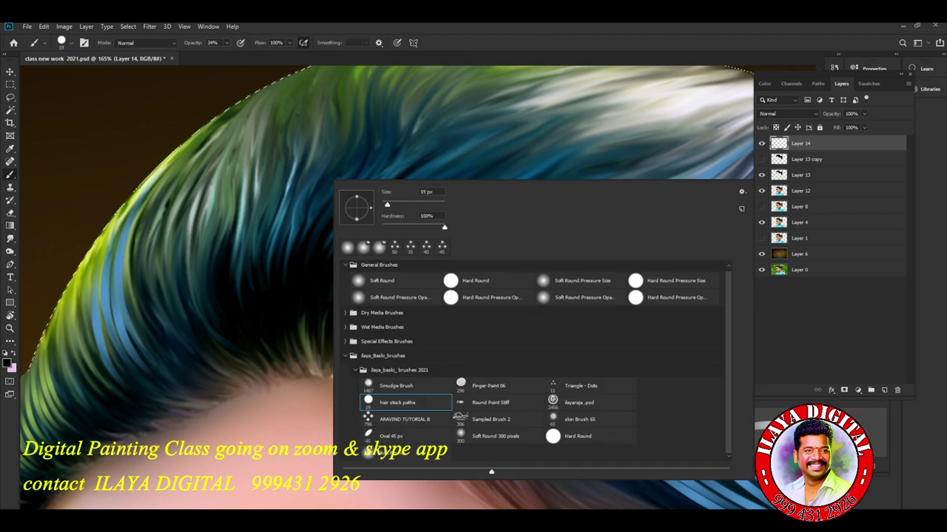
left_click(391, 436)
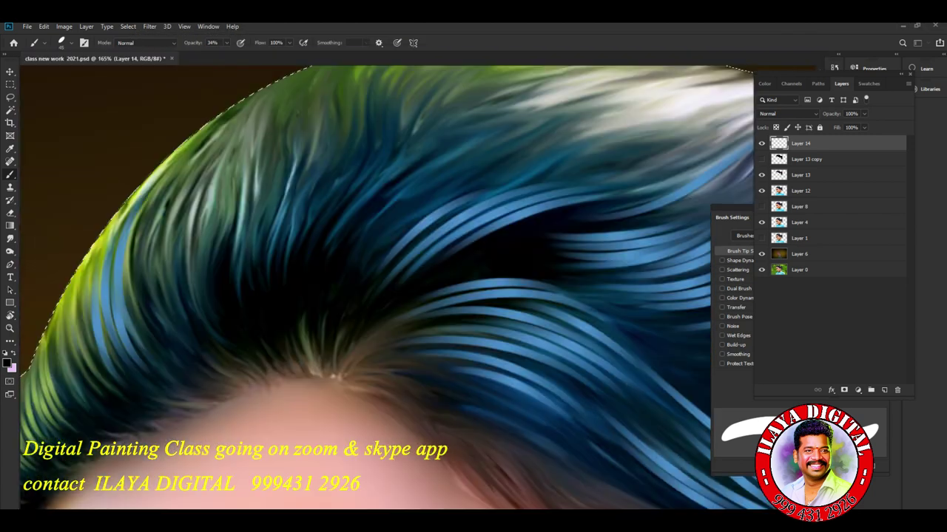
Enable Transfer and Shape Dynamics with size on Pen Pressure, and set hardness to 77%.
key("F5")
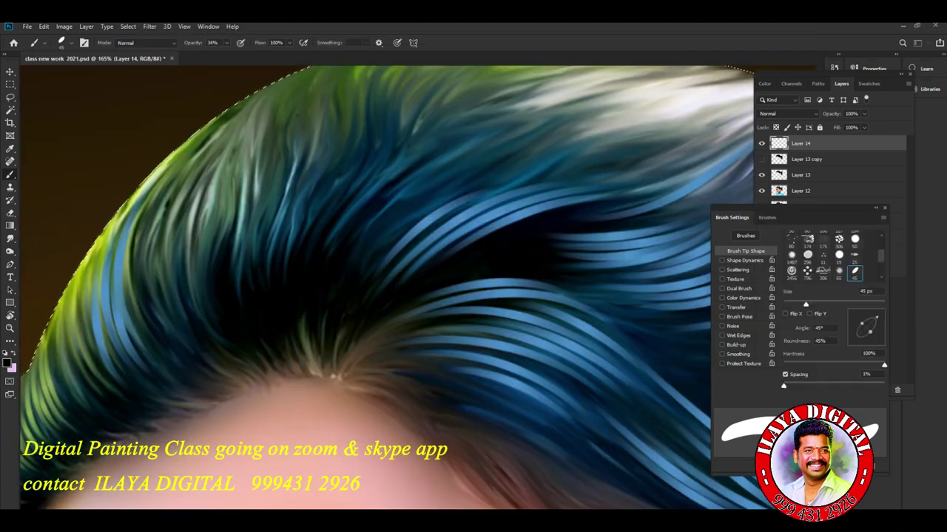
left_click(735, 307)
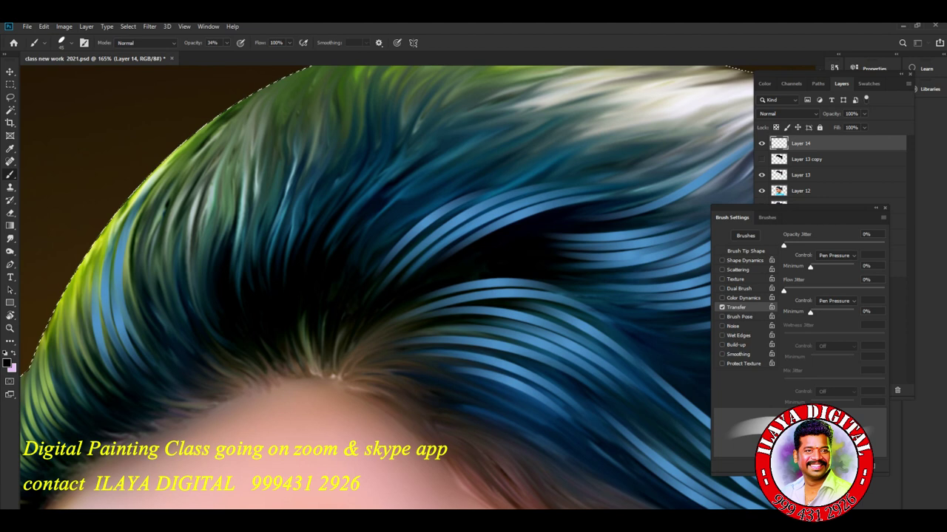
left_click(744, 260)
left_click(836, 255)
left_click(832, 273)
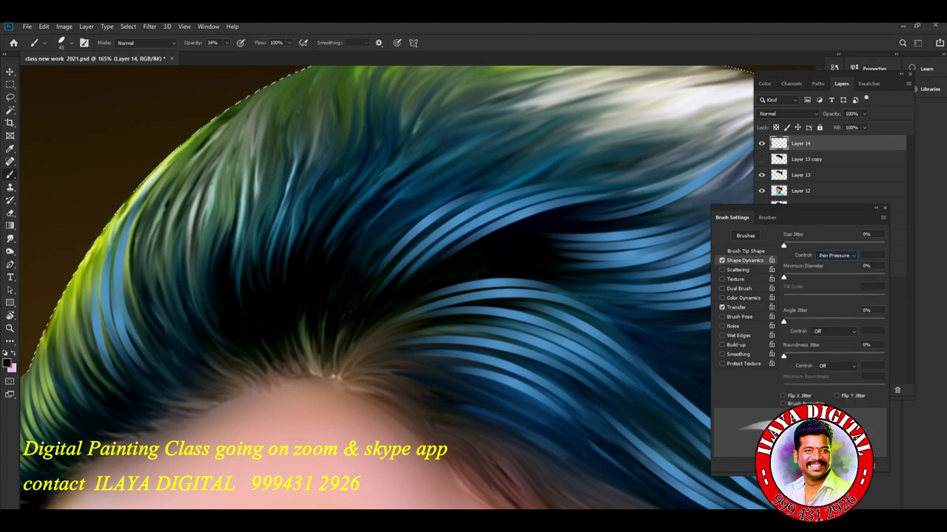
left_click(746, 251)
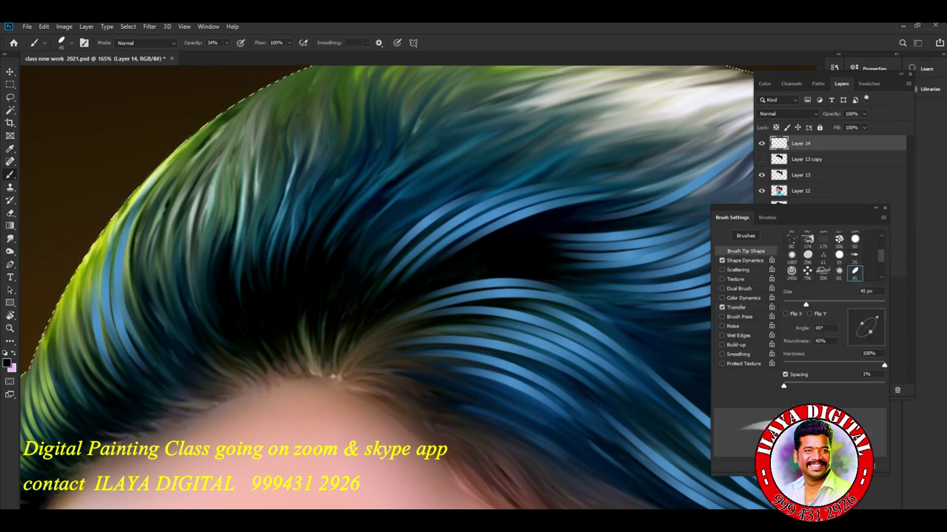
left_click_drag(884, 365, 861, 366)
key("F5")
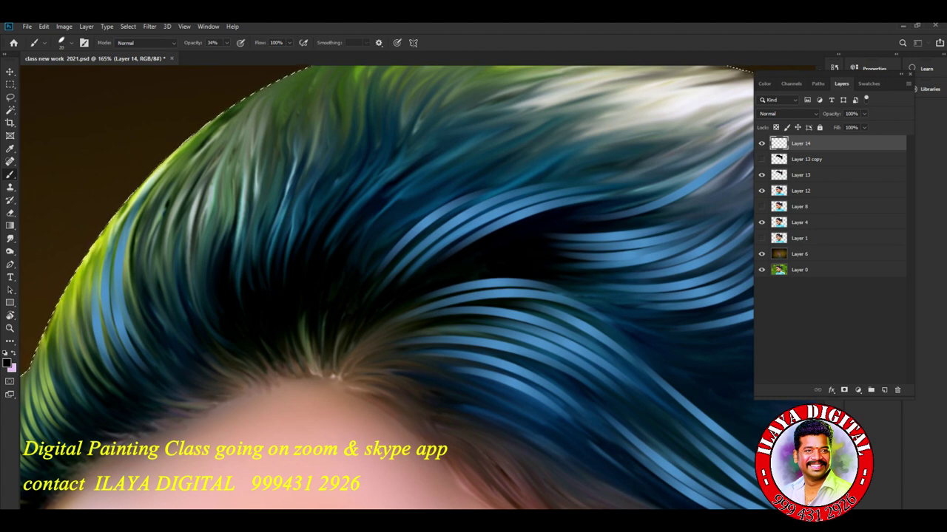
Set the brush opacity to about 56%.
left_click(227, 42)
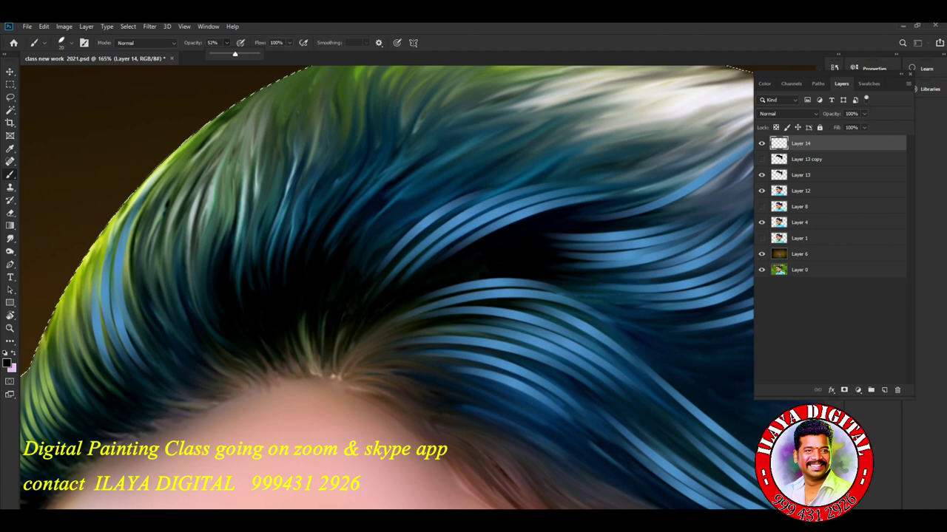
left_click_drag(236, 54, 237, 54)
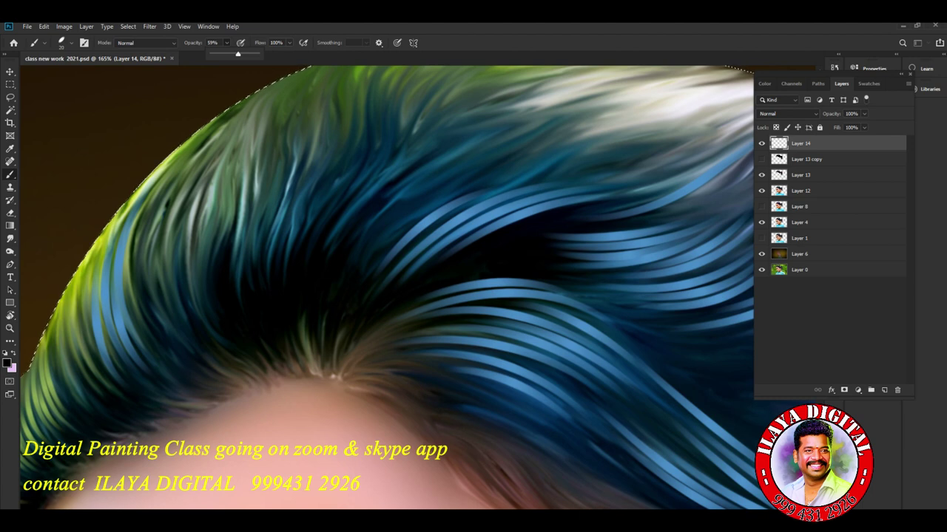
left_click_drag(240, 54, 289, 54)
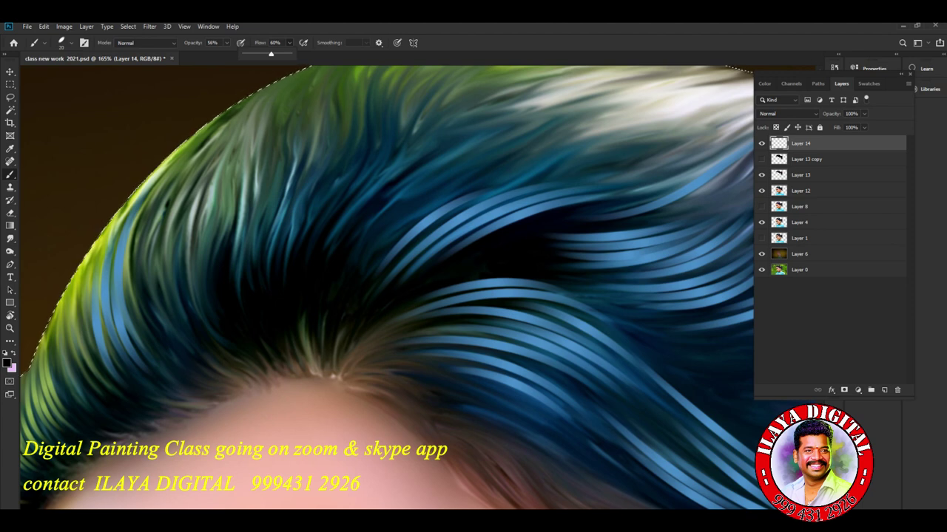
Set the foreground colour to light blue 67a6ce.
key("x")
left_click(7, 361)
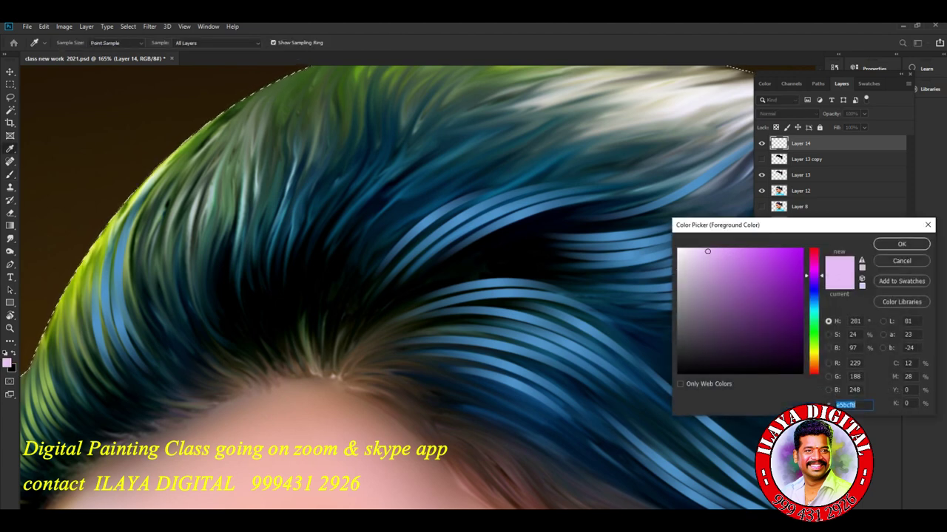
left_click(510, 218)
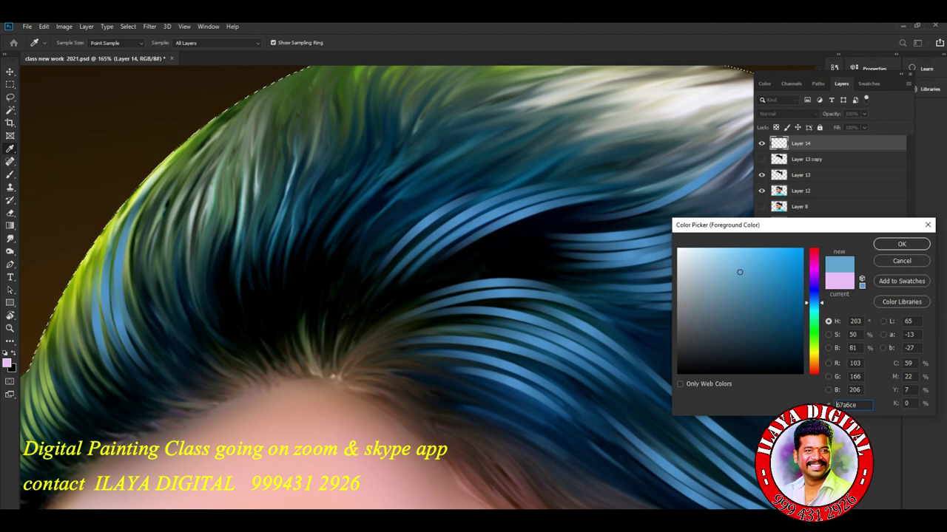
left_click(902, 244)
Zoom to the hairline, size the brush to 20, and paint two faint light strands into the blue hair.
scroll(332, 370, "up", 3)
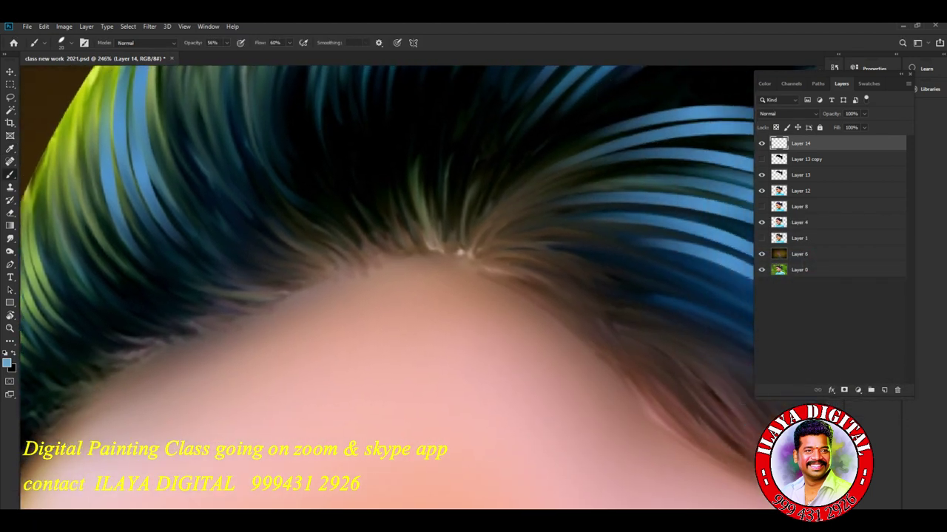
mouse_move(458, 252)
left_mouse_down()
mouse_move(180, 338)
mouse_move(158, 243)
mouse_move(194, 195)
mouse_move(173, 348)
left_mouse_up()
key("bracketleft")
key("Num_Lock")
key("Num_Lock")
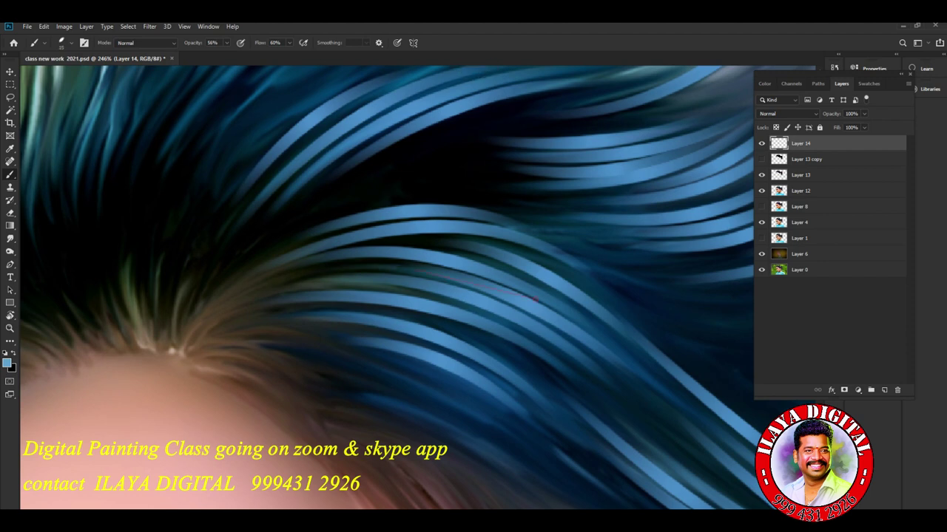
key("bracketright")
left_click_drag(225, 315, 488, 266)
left_click_drag(226, 369, 479, 311)
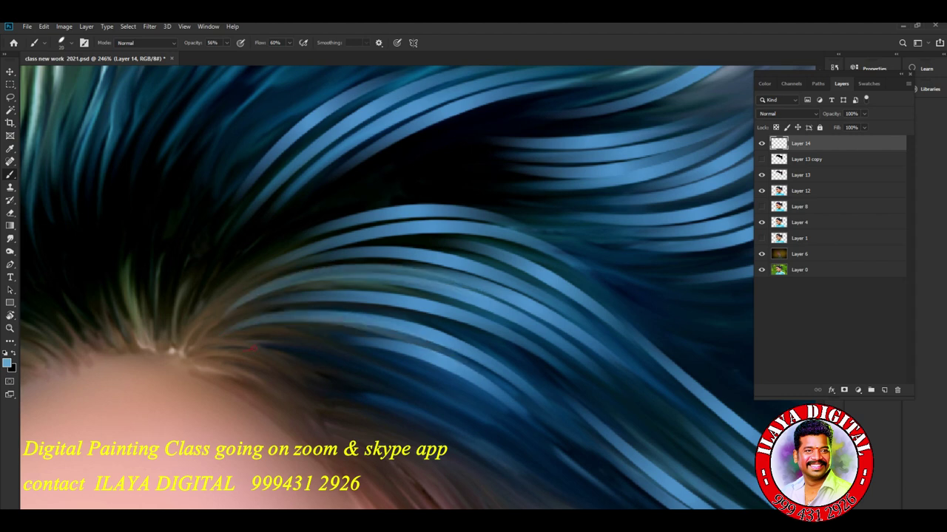
Paint faint light-blue strands through the lower-middle and upper blue hair.
left_click_drag(316, 458, 526, 381)
left_click_drag(343, 444, 526, 374)
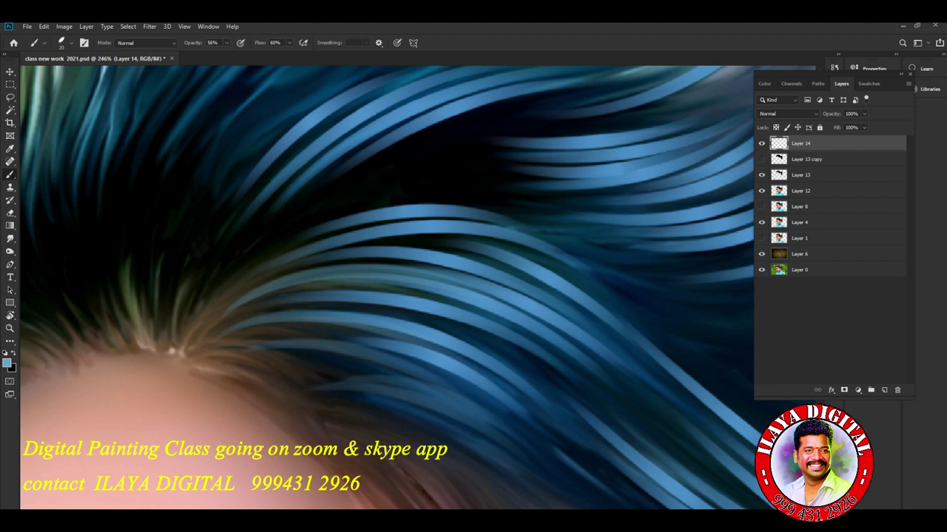
left_click_drag(382, 457, 510, 405)
left_click_drag(531, 211, 626, 198)
left_click_drag(555, 227, 618, 213)
left_click_drag(544, 244, 670, 216)
Raise brush opacity to 100% and bring the green-lit left hair into view.
left_click(225, 43)
left_click_drag(225, 54, 247, 54)
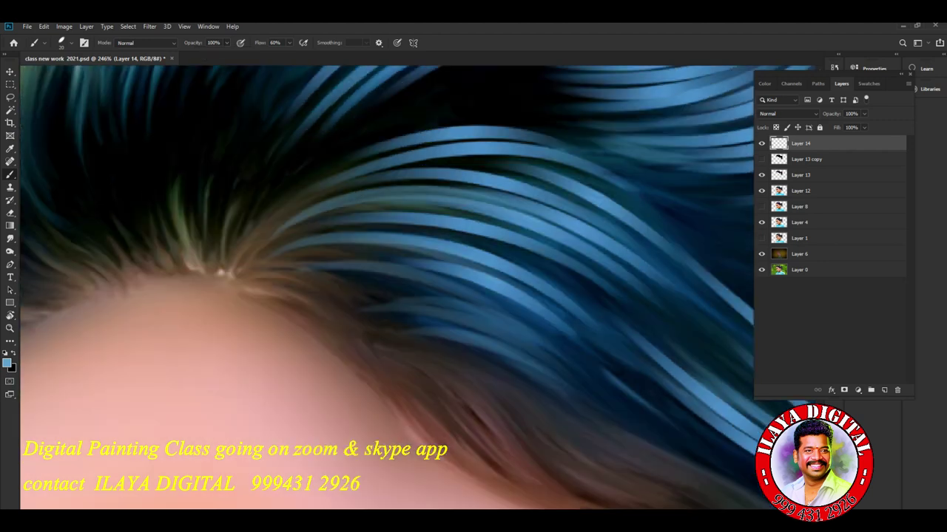
left_click_drag(222, 310, 636, 417)
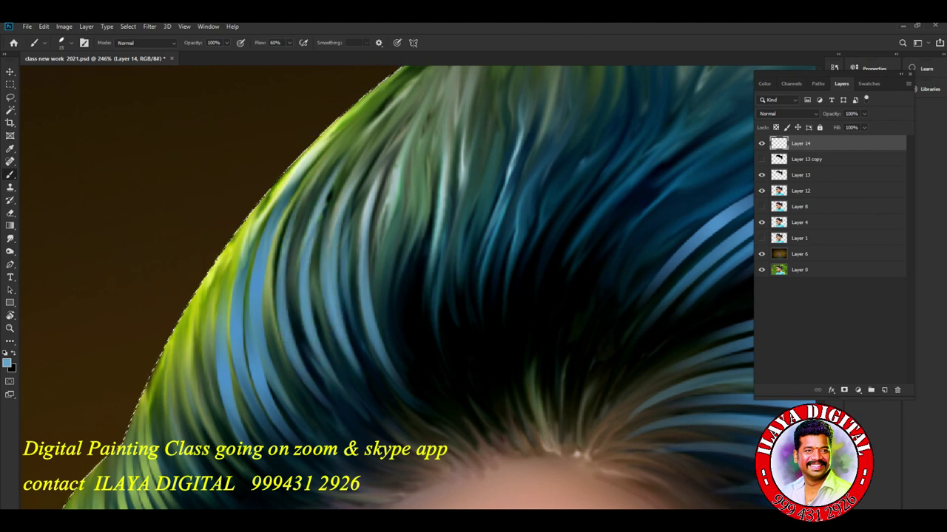
scroll(414, 288, "down", 2)
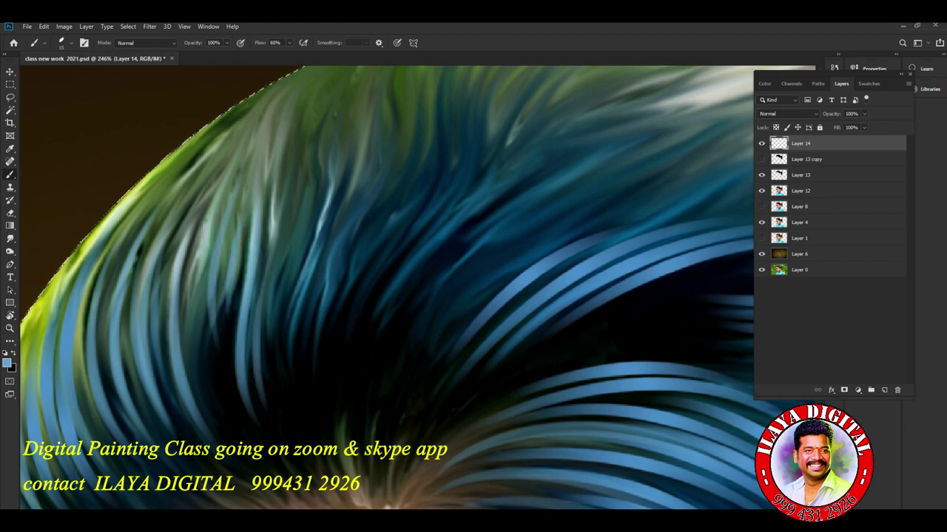
Paint diagonal and curved light-blue strands through the upper blue-green hair.
mouse_move(318, 220)
left_mouse_down()
mouse_move(275, 408)
mouse_move(290, 388)
left_mouse_up()
left_click_drag(345, 230, 311, 362)
left_click_drag(367, 246, 337, 305)
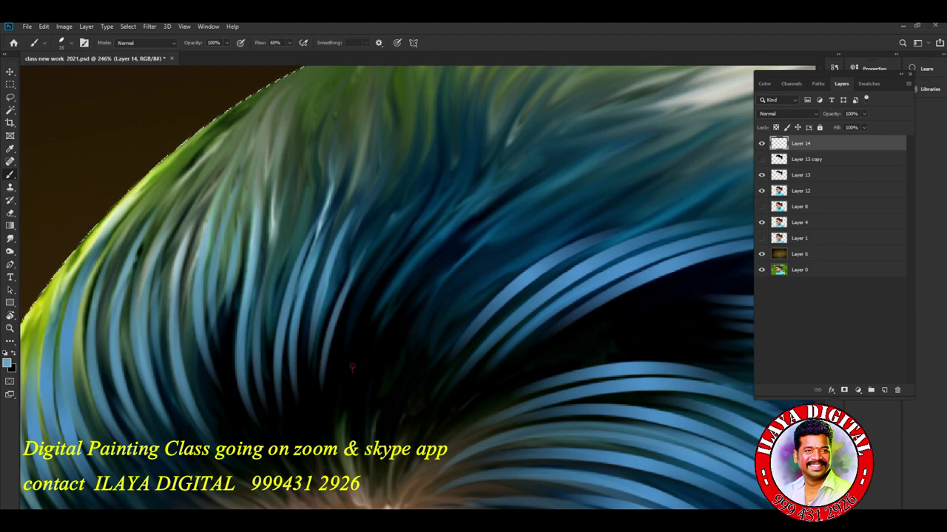
left_click_drag(479, 197, 355, 364)
left_click_drag(515, 198, 378, 343)
left_click_drag(561, 198, 402, 318)
left_click_drag(561, 209, 428, 362)
left_click_drag(614, 215, 435, 354)
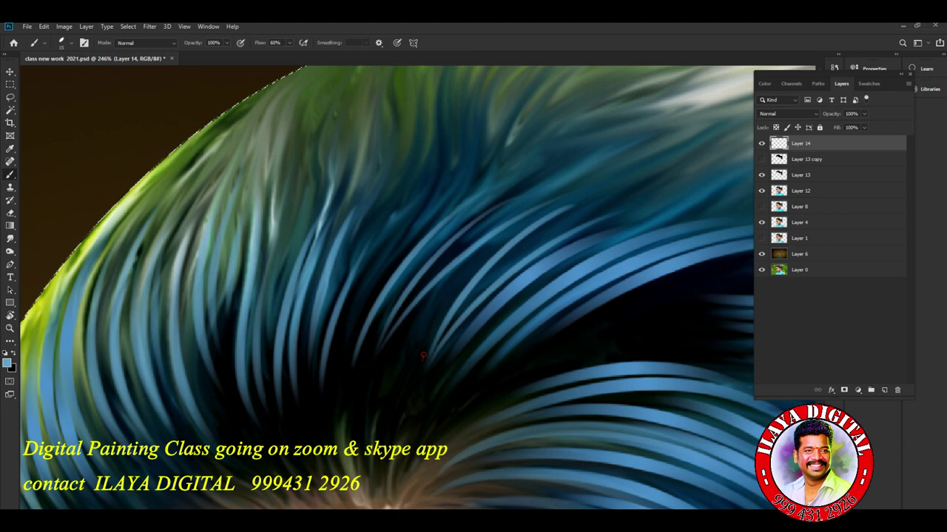
left_click_drag(699, 165, 425, 354)
Zoom around to inspect the hair edge, then bring up Image Size.
scroll(384, 289, "up", 3)
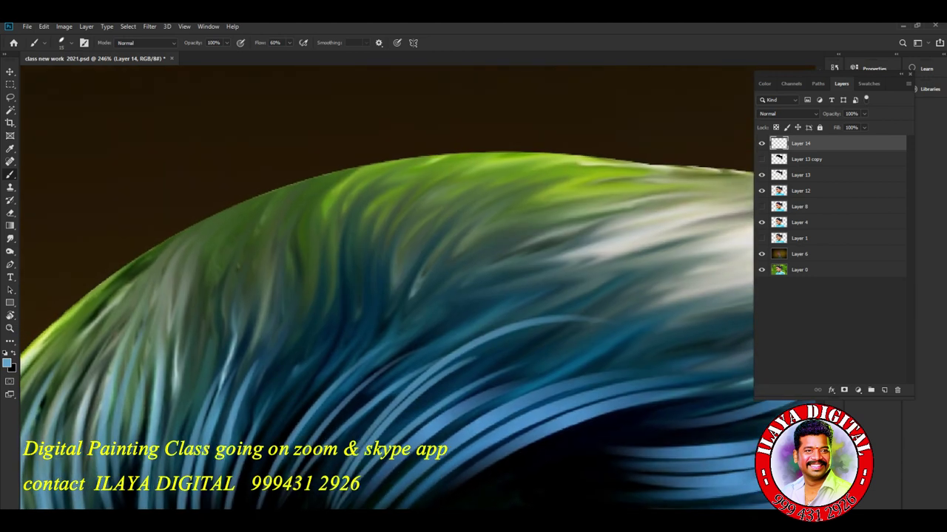
scroll(384, 289, "down", 5)
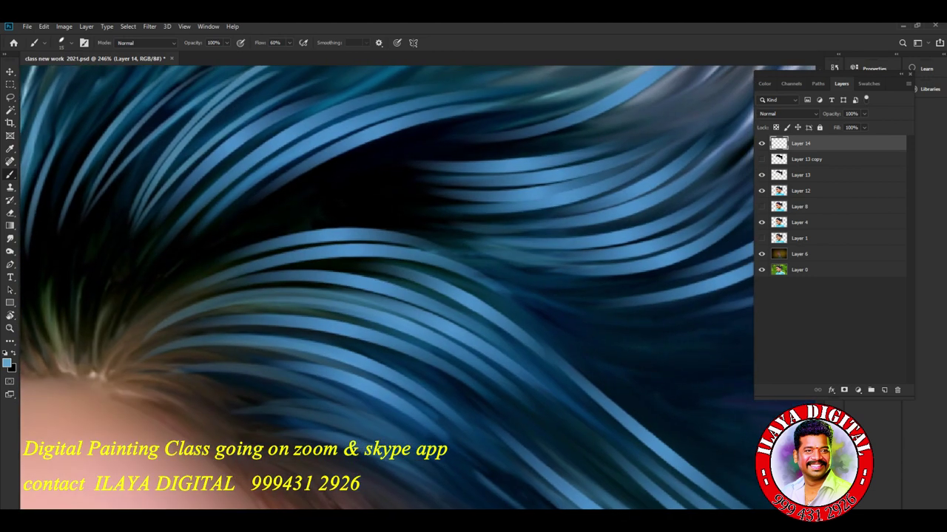
scroll(384, 288, "down", 5)
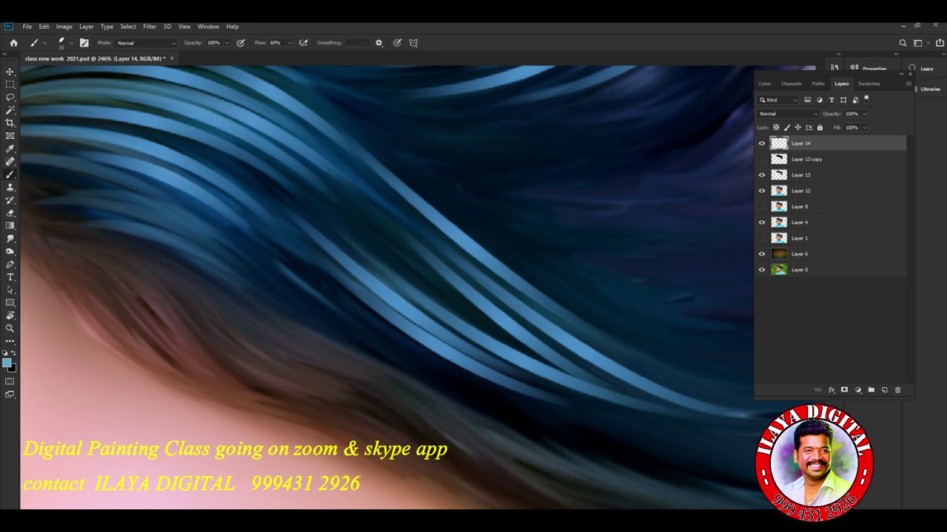
scroll(384, 289, "down", 3)
scroll(385, 288, "down", 5)
scroll(384, 289, "left", 3)
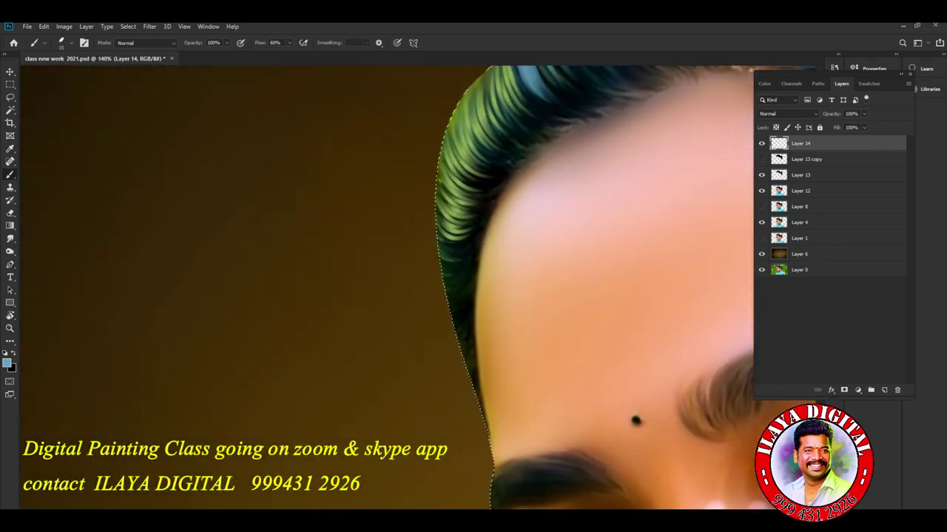
scroll(384, 288, "up", 3)
scroll(385, 288, "up", 3)
scroll(385, 288, "down", 2)
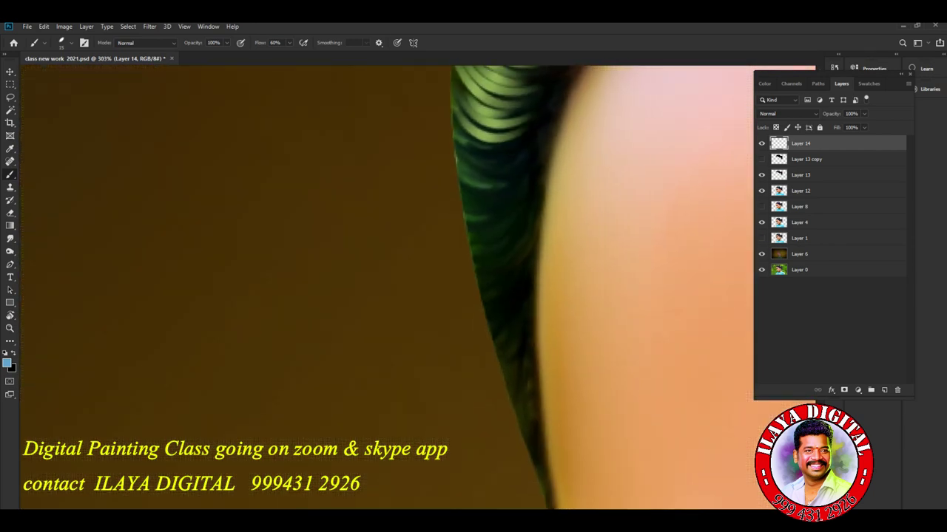
scroll(384, 289, "up", 2)
scroll(385, 289, "up", 1)
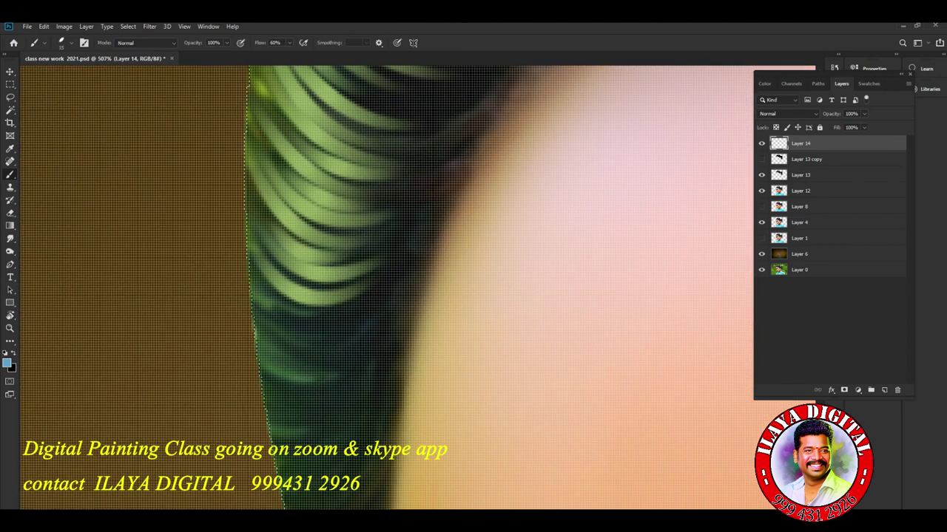
scroll(384, 289, "down", 1)
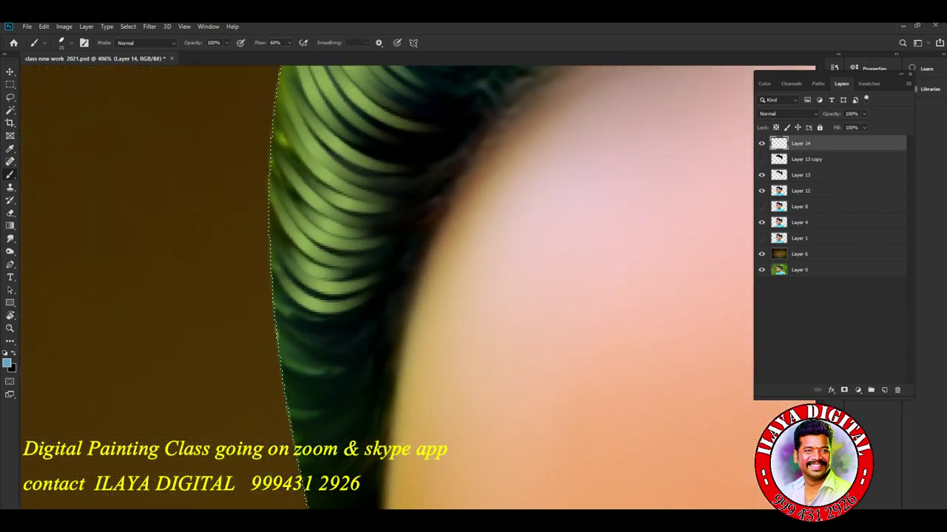
key("ctrl+alt+i")
Enter an image resolution of 300 in Image Size.
key("Tab")
type("300")
key("Escape")
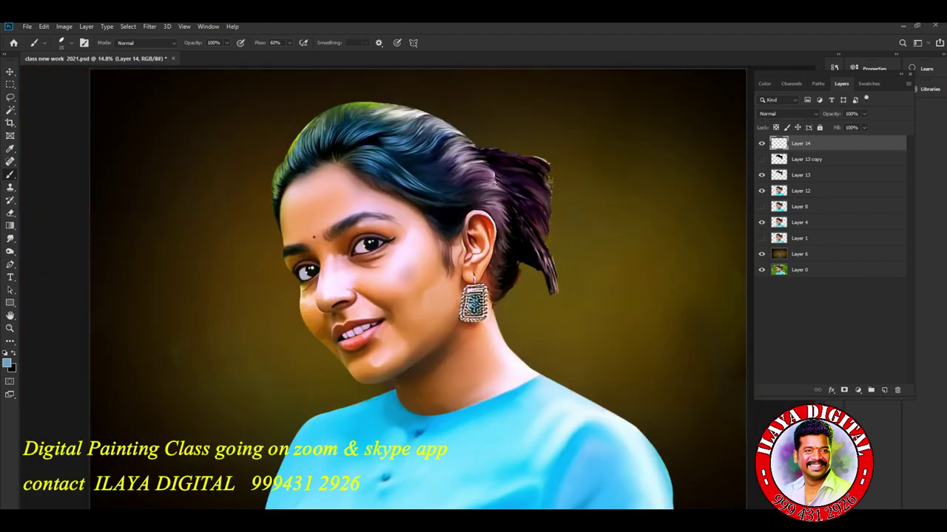
Zoom and pan the view to the purple hair beside the ear.
scroll(440, 248, "up", 5)
scroll(440, 248, "down", 2)
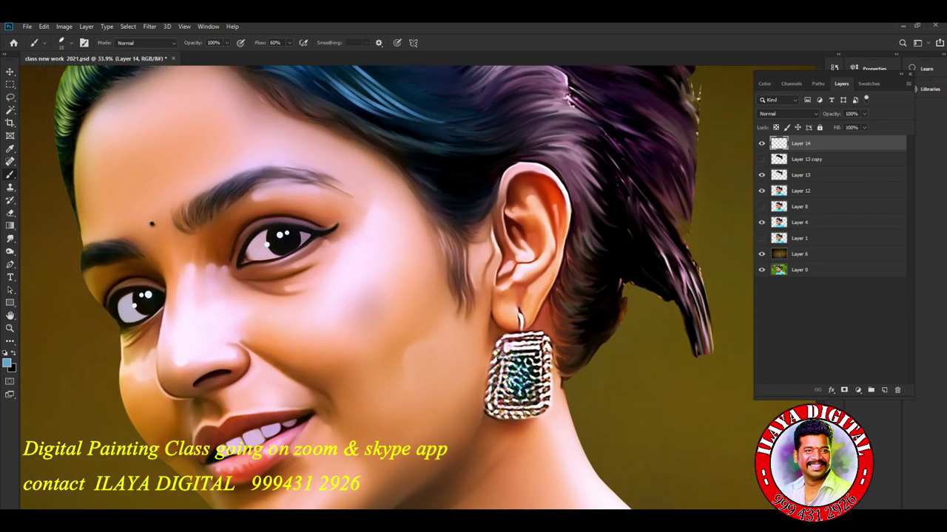
mouse_move(296, 221)
left_mouse_down()
mouse_move(325, 281)
mouse_move(442, 440)
left_mouse_up()
scroll(434, 314, "up", 3)
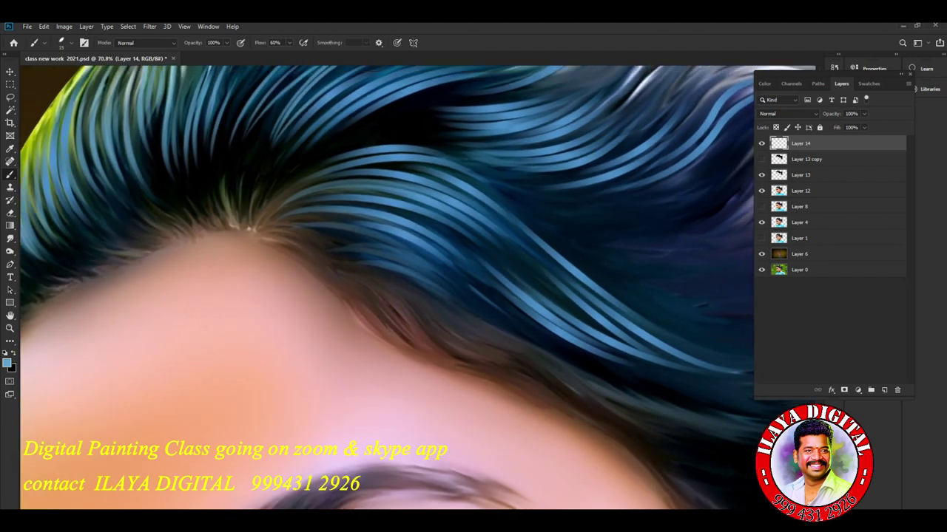
left_click_drag(666, 296, 333, 296)
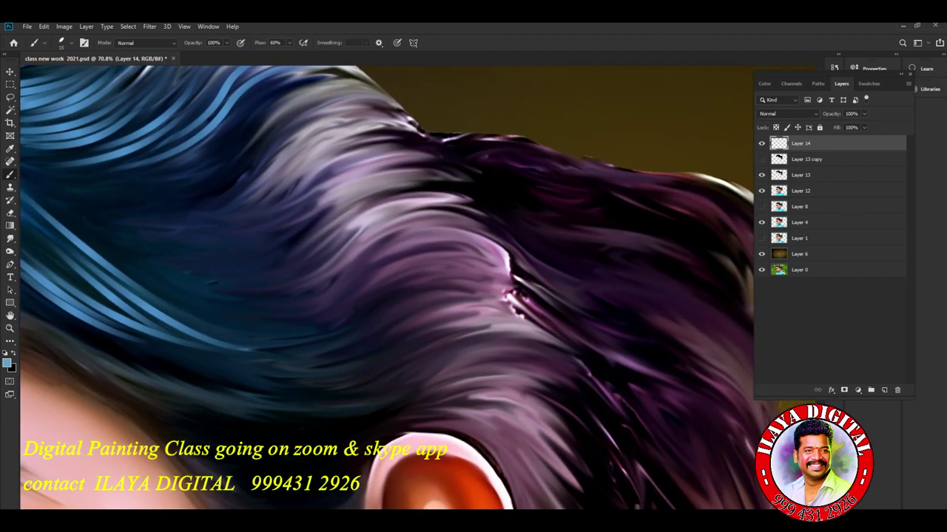
left_click_drag(591, 296, 355, 266)
Rotate the canvas view so the ear sits right, then return to the Brush tool.
key("r")
left_click_drag(459, 281, 444, 347)
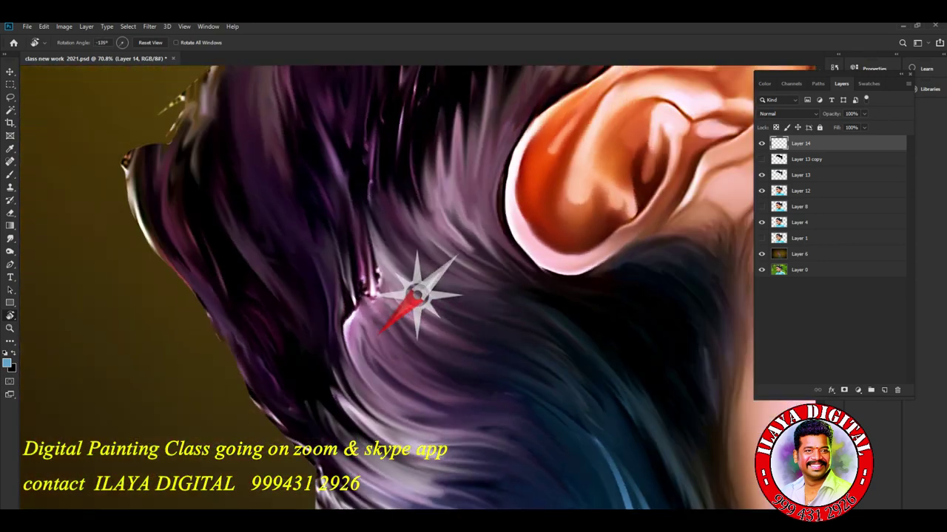
left_click_drag(465, 276, 366, 312)
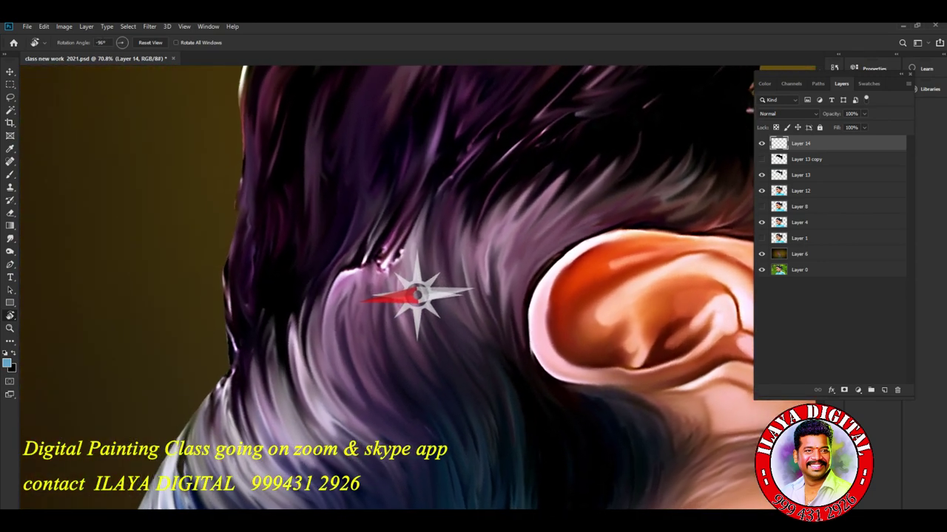
scroll(366, 313, "up", 4)
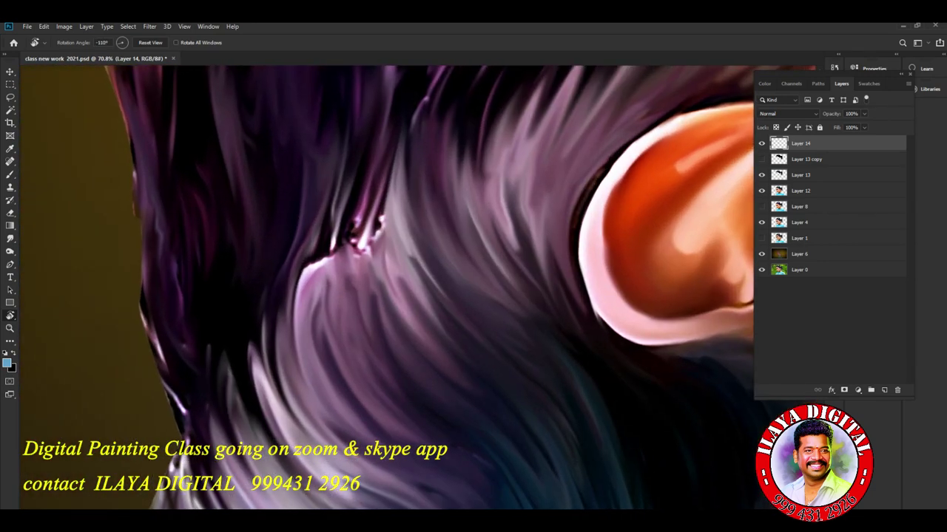
key("r")
key("b")
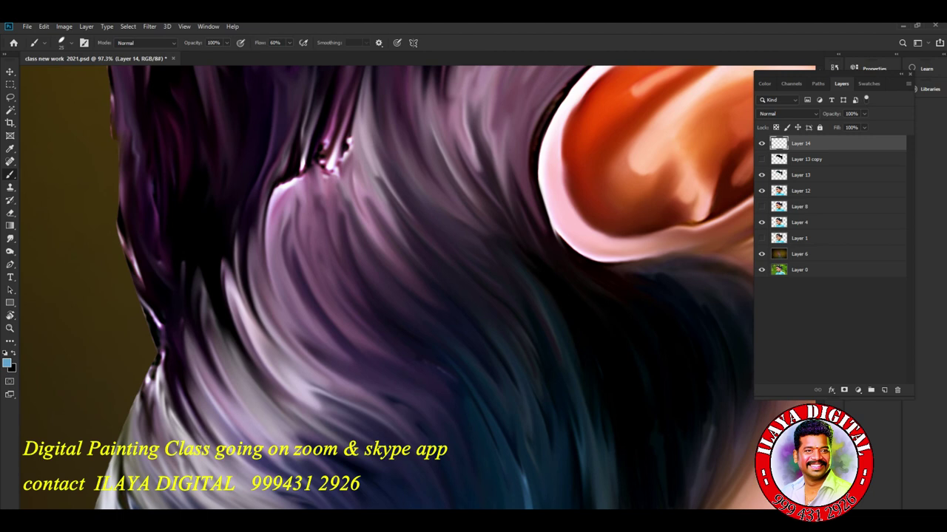
Set the foreground colour to purple-pink bb619d.
left_click(7, 361)
left_click(307, 189)
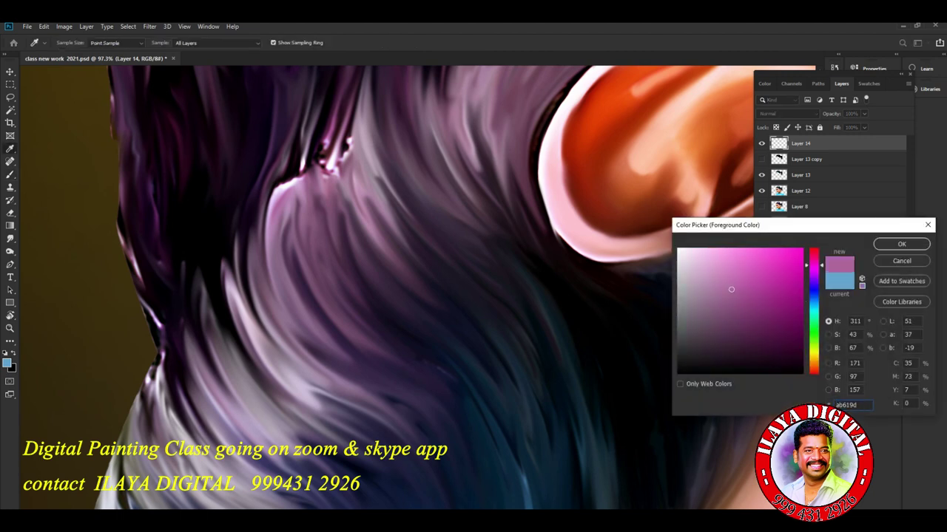
left_click(902, 244)
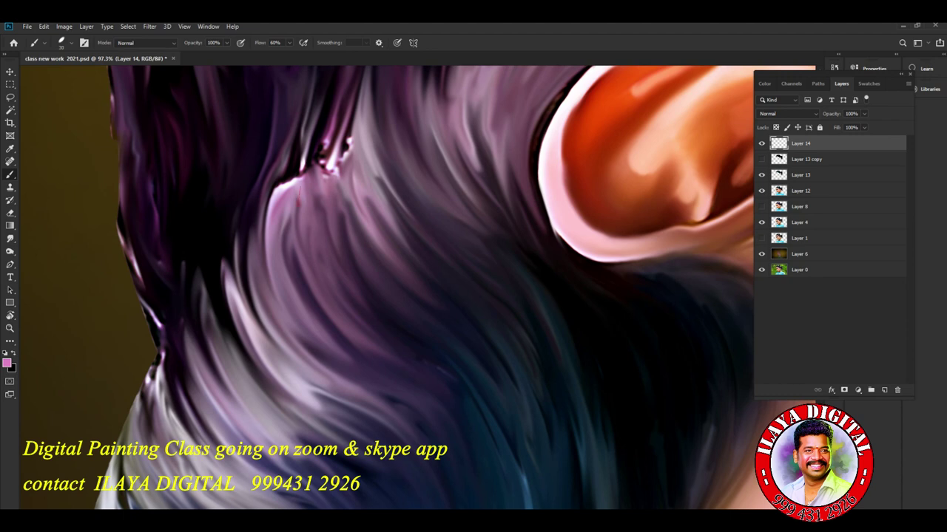
Paint thin pink strands curving down the hair, undoing the broad strokes.
left_click_drag(298, 197, 412, 358)
key("ctrl+z")
left_click_drag(296, 210, 391, 367)
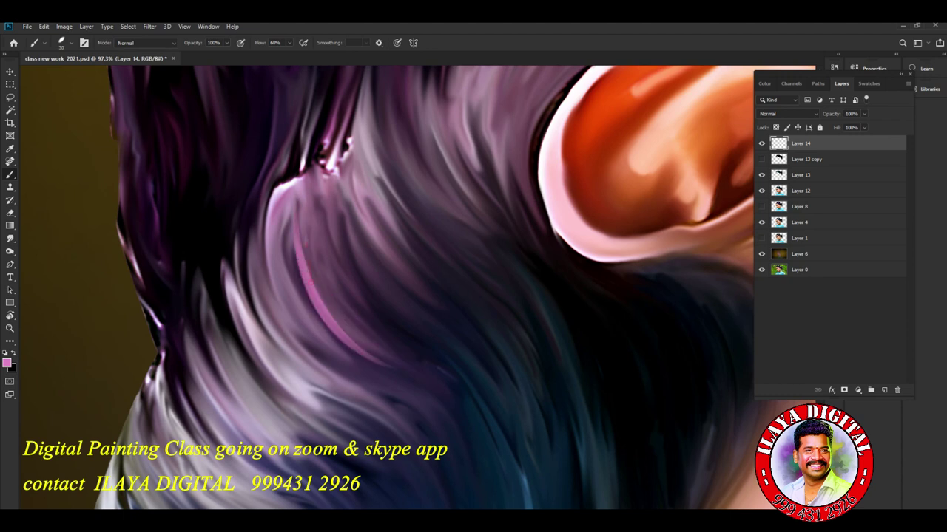
left_click_drag(306, 238, 405, 350)
key("ctrl+z")
key("ctrl+z")
left_click_drag(303, 211, 405, 359)
left_click_drag(333, 245, 435, 345)
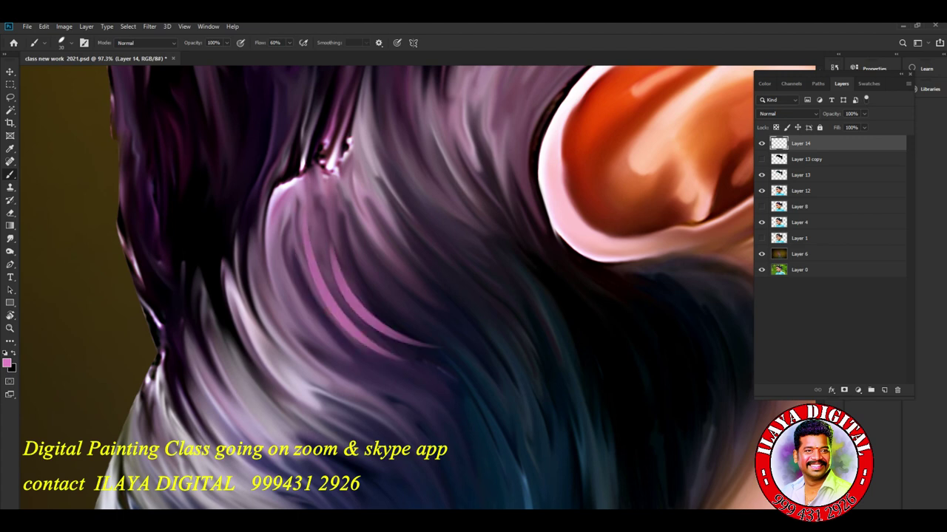
key("ctrl+z")
left_click_drag(333, 241, 411, 348)
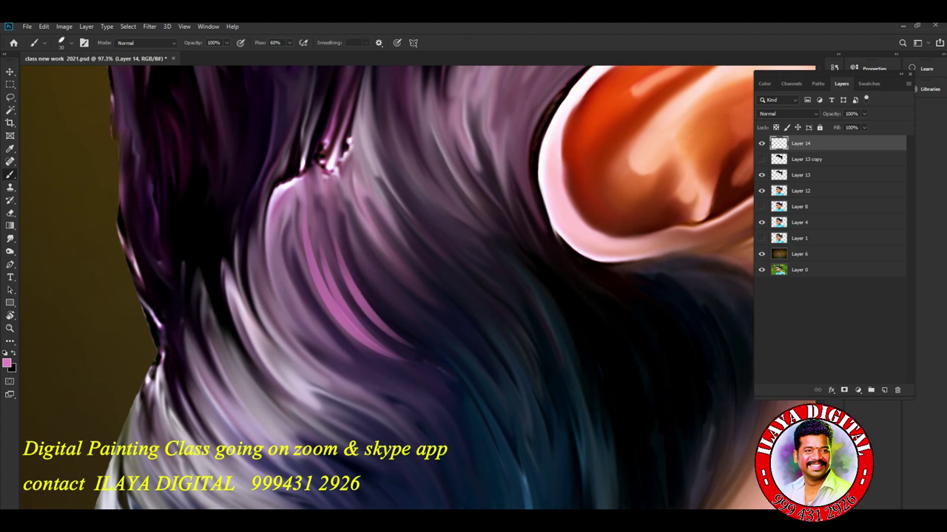
left_click_drag(362, 225, 458, 302)
left_click_drag(344, 199, 424, 300)
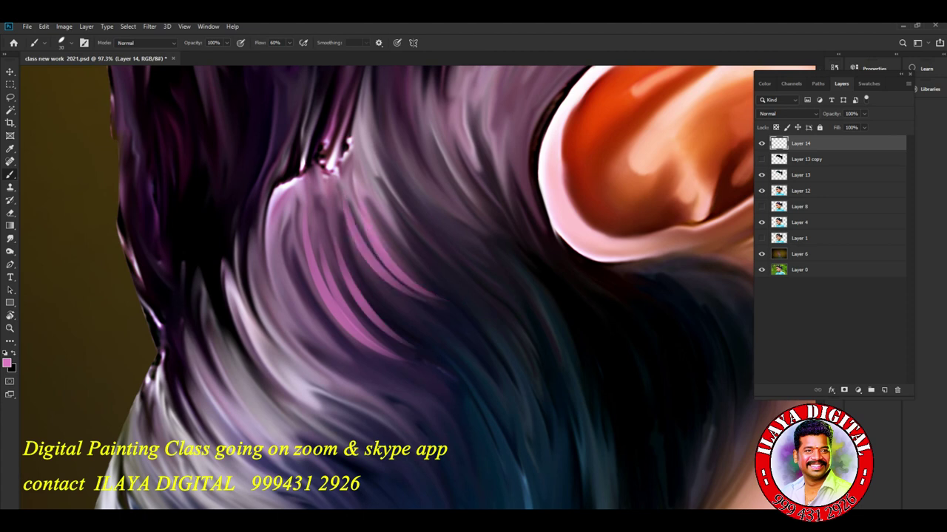
left_click_drag(340, 211, 415, 307)
Add pink strands in the upper hair near the ear and long strands sweeping down.
mouse_move(378, 117)
left_mouse_down()
mouse_move(462, 233)
mouse_move(451, 219)
left_mouse_up()
key("ctrl+z")
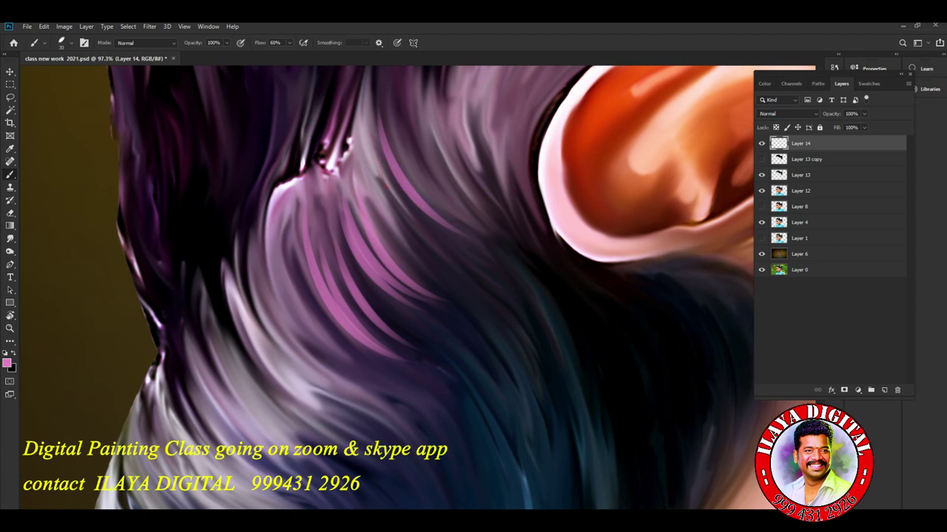
left_click_drag(371, 131, 450, 223)
left_click_drag(362, 169, 439, 229)
mouse_move(411, 85)
left_mouse_down()
mouse_move(491, 207)
mouse_move(466, 191)
left_mouse_up()
left_click_drag(403, 110, 544, 318)
mouse_move(496, 228)
left_mouse_down()
mouse_move(566, 335)
mouse_move(573, 324)
left_mouse_up()
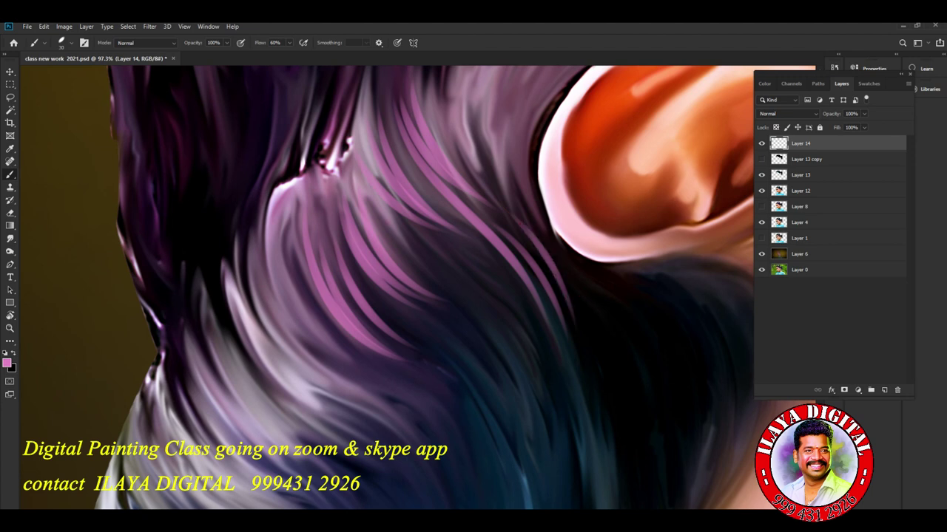
Add thin pink strands through the middle, lower-middle and left hair.
left_click_drag(401, 238, 501, 312)
left_click_drag(412, 232, 531, 341)
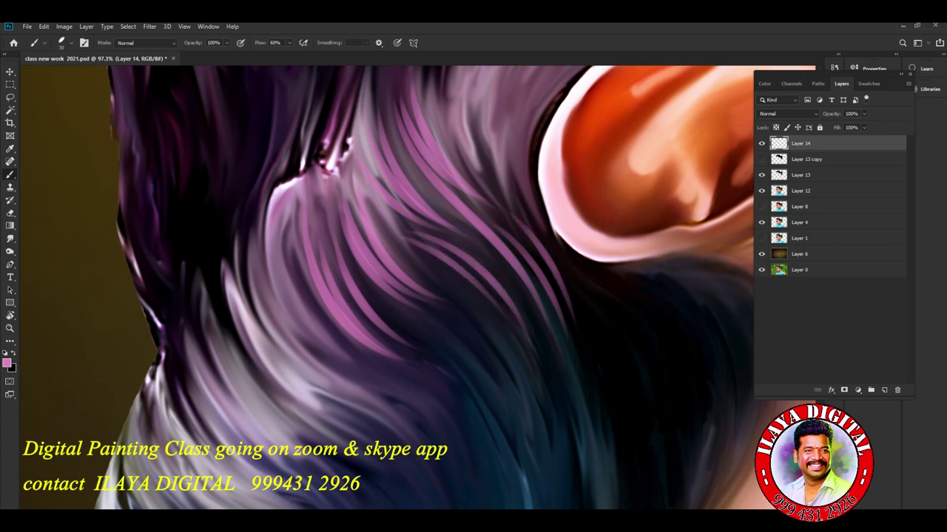
left_click_drag(403, 242, 511, 368)
mouse_move(426, 233)
left_mouse_down()
mouse_move(528, 303)
mouse_move(566, 419)
left_mouse_up()
left_click_drag(403, 314, 494, 429)
left_click_drag(415, 315, 524, 466)
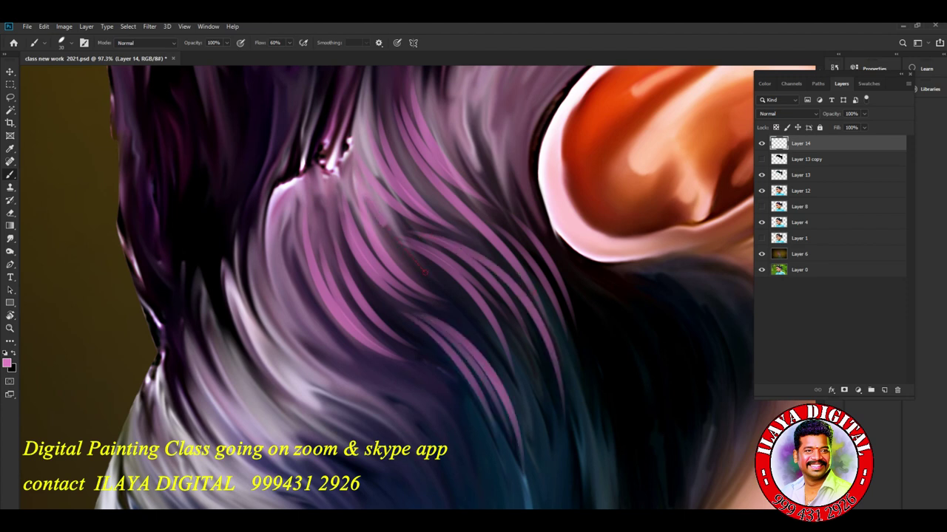
left_click_drag(379, 219, 511, 423)
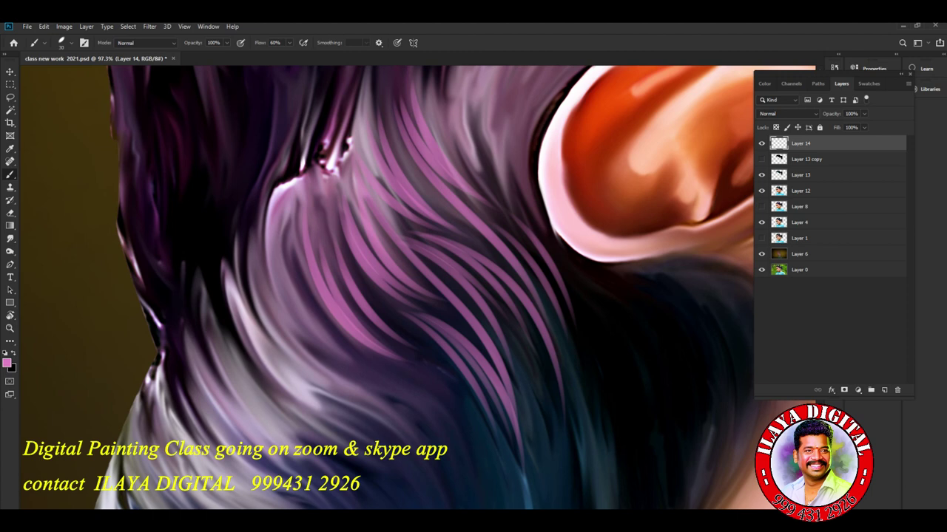
left_click_drag(268, 251, 337, 379)
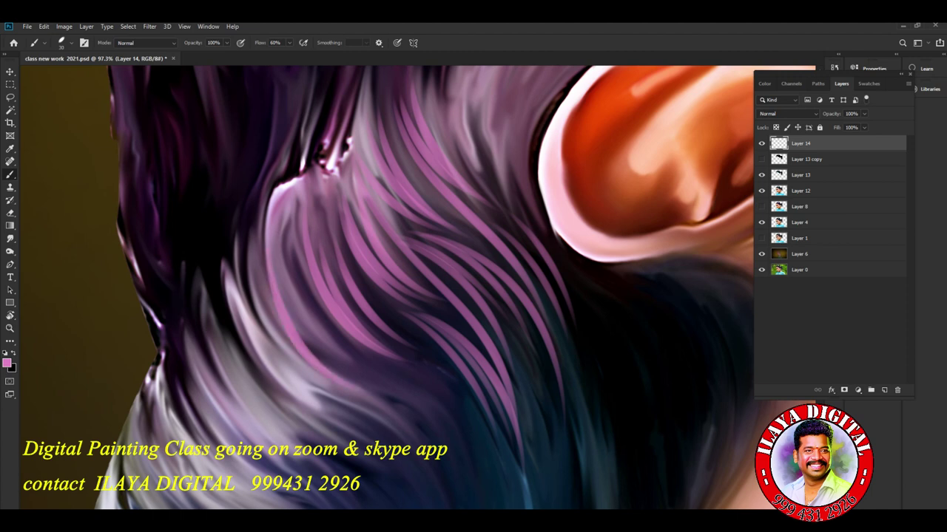
Lower brush opacity to 72% and paint a soft lavender strand on the lower-left hair.
left_click(227, 42)
left_click_drag(229, 54, 214, 54)
left_click(281, 252)
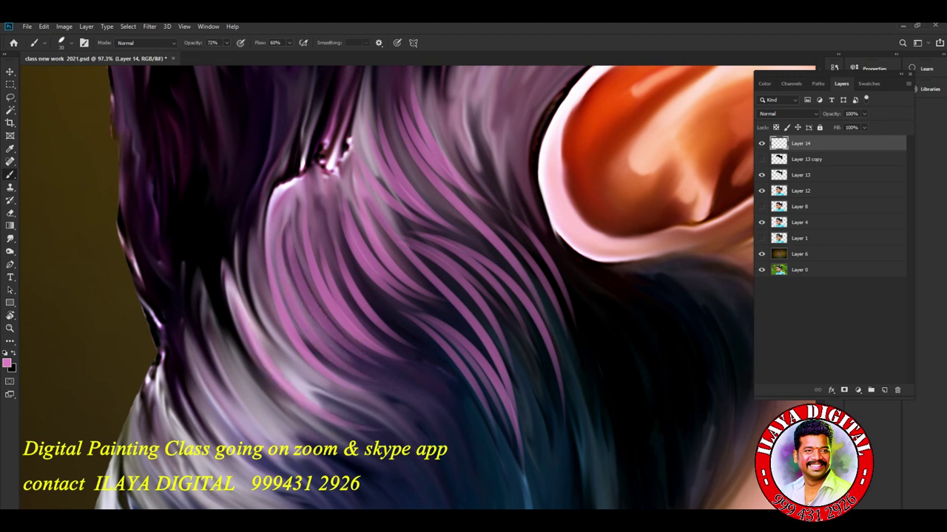
left_click_drag(235, 303, 348, 440)
scroll(415, 289, "down", 5)
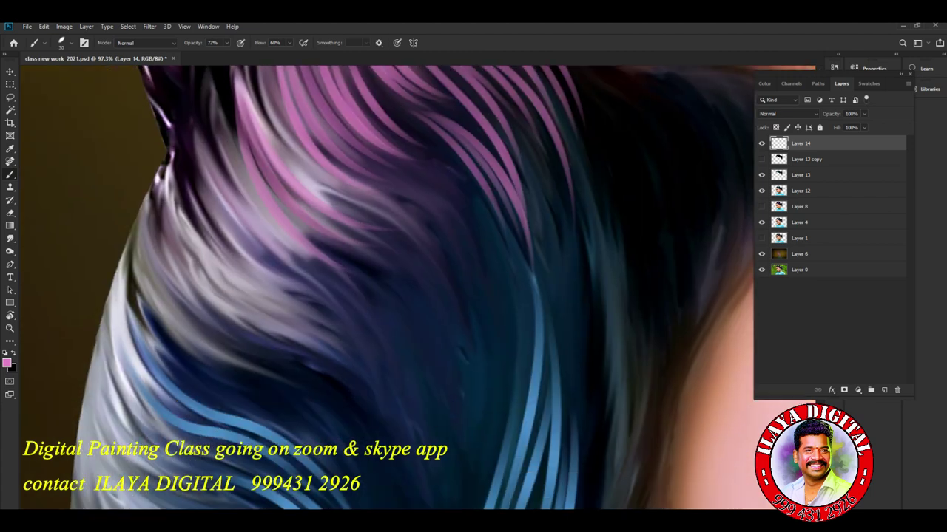
Paint pink and light strands through the upper-left hair.
mouse_move(196, 135)
left_mouse_down()
mouse_move(303, 280)
mouse_move(206, 200)
mouse_move(252, 288)
left_mouse_up()
left_click_drag(207, 161, 292, 275)
mouse_move(264, 222)
left_mouse_down()
mouse_move(296, 257)
mouse_move(348, 278)
left_mouse_up()
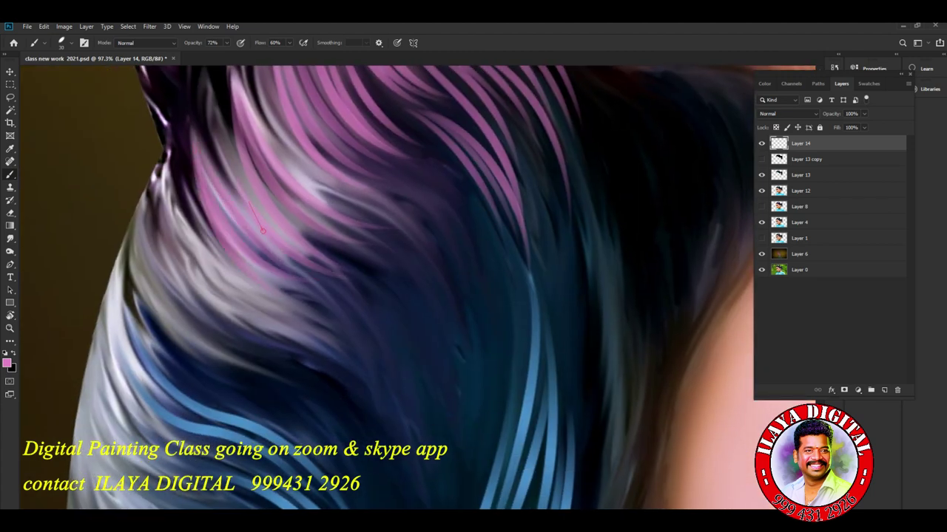
left_click_drag(250, 203, 368, 300)
mouse_move(318, 181)
left_mouse_down()
mouse_move(398, 222)
mouse_move(393, 232)
left_mouse_up()
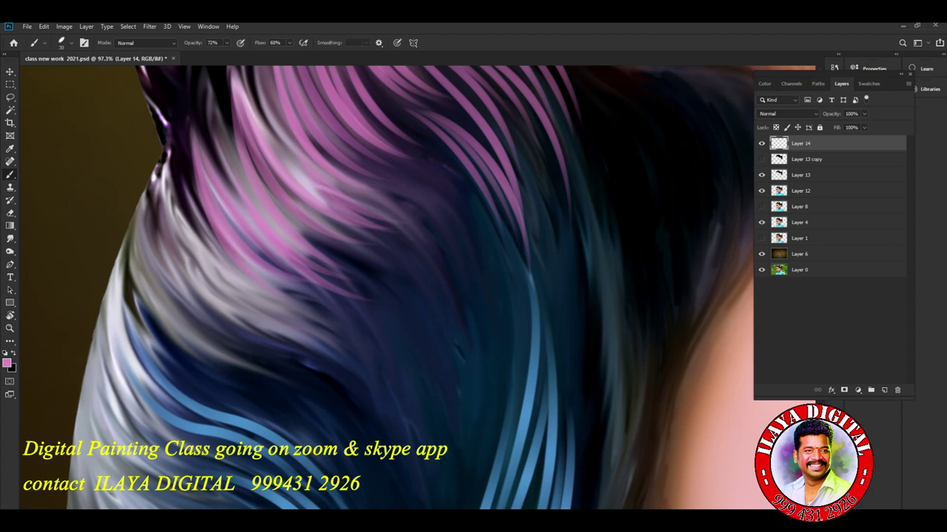
Add several pink strands curving down through the middle of the hair.
left_click_drag(418, 196, 491, 333)
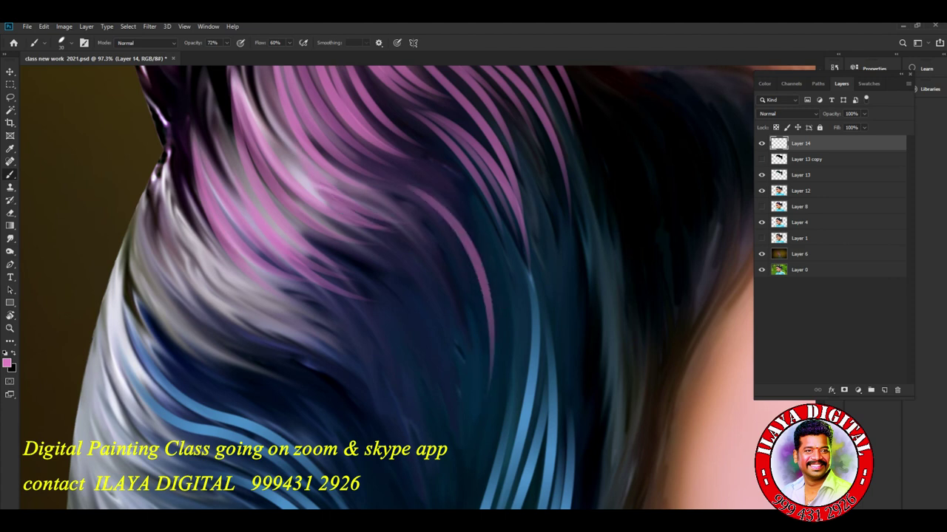
left_click_drag(425, 185, 494, 337)
left_click_drag(434, 186, 507, 373)
left_click_drag(421, 270, 458, 437)
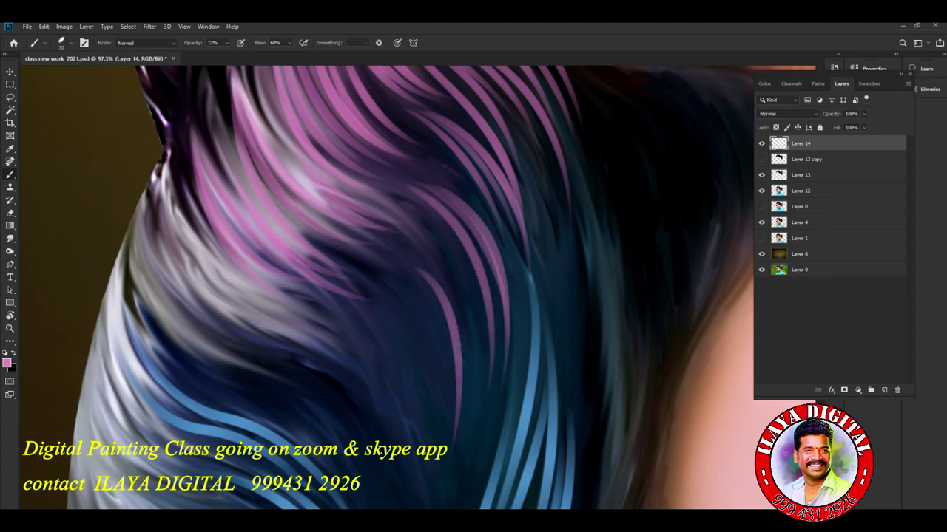
mouse_move(414, 262)
left_mouse_down()
mouse_move(473, 428)
mouse_move(481, 422)
left_mouse_up()
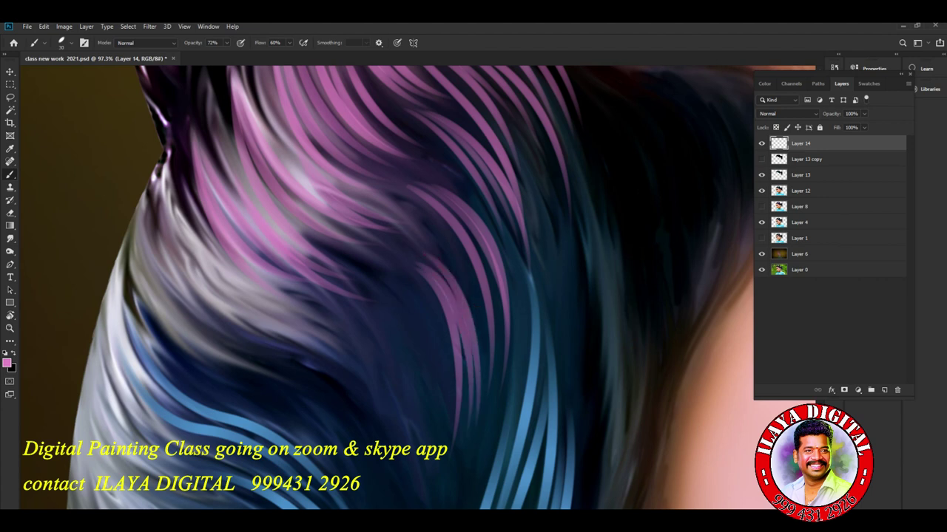
left_click_drag(438, 235, 480, 367)
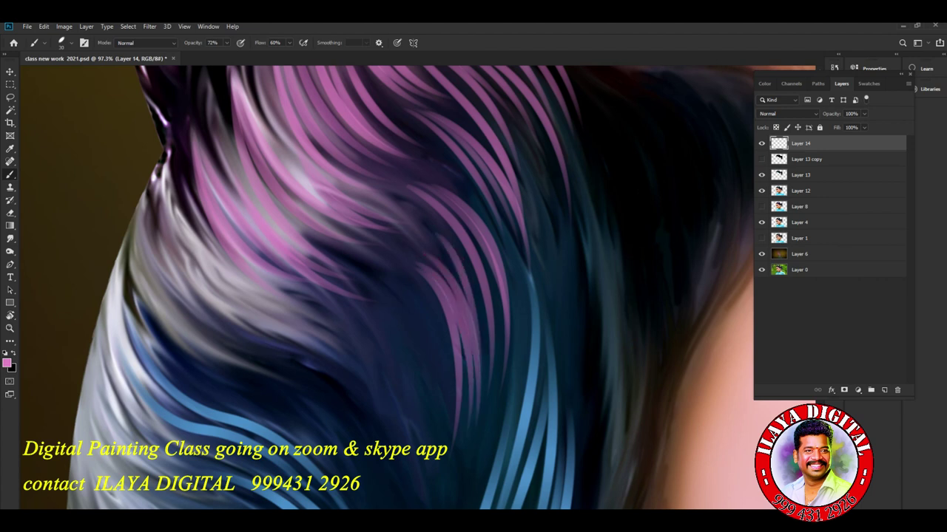
Paint faint light-pink strands across the left side of the hair.
left_click_drag(157, 199, 258, 341)
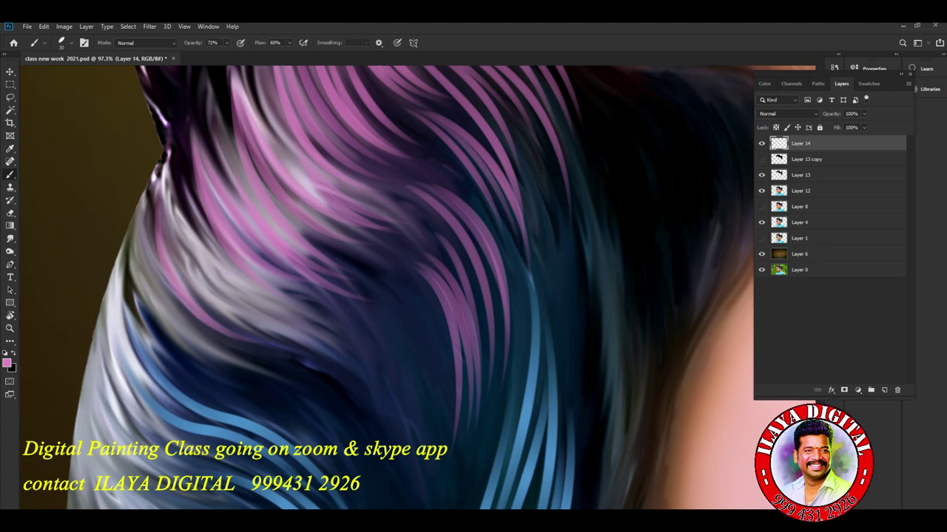
left_click_drag(158, 193, 299, 363)
left_click_drag(145, 194, 259, 379)
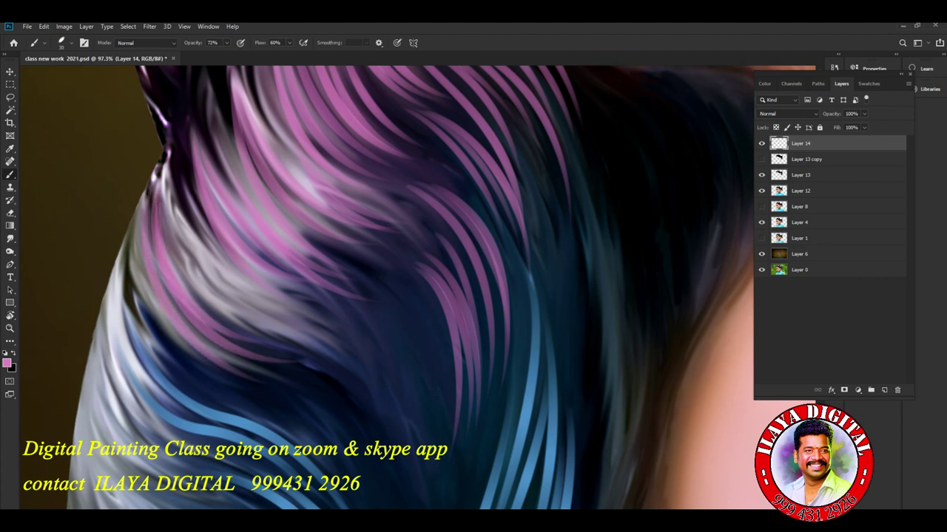
left_click_drag(136, 246, 254, 411)
left_click_drag(191, 235, 287, 319)
left_click_drag(193, 222, 303, 344)
mouse_move(191, 253)
left_mouse_down()
mouse_move(300, 356)
mouse_move(392, 163)
left_mouse_up()
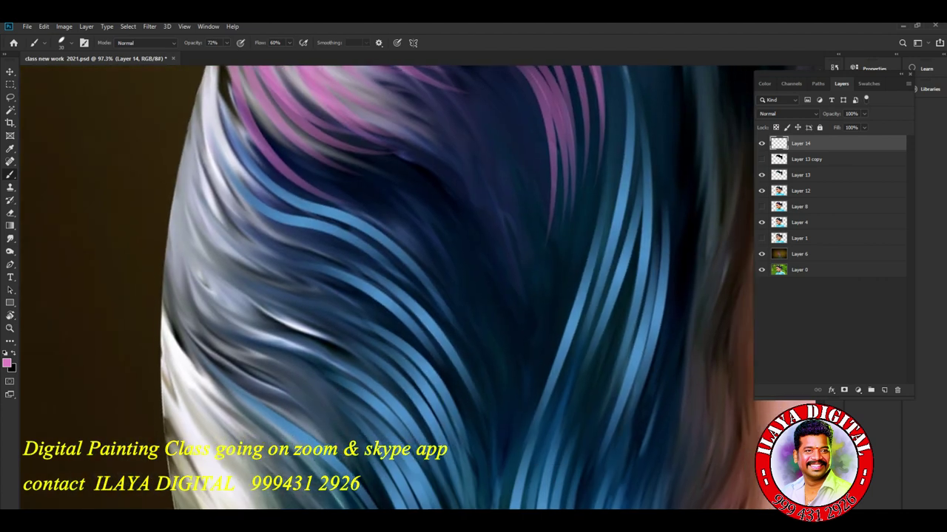
Add more pink strands down the left and lower-left hair.
left_click_drag(207, 99, 337, 241)
left_click_drag(206, 140, 325, 272)
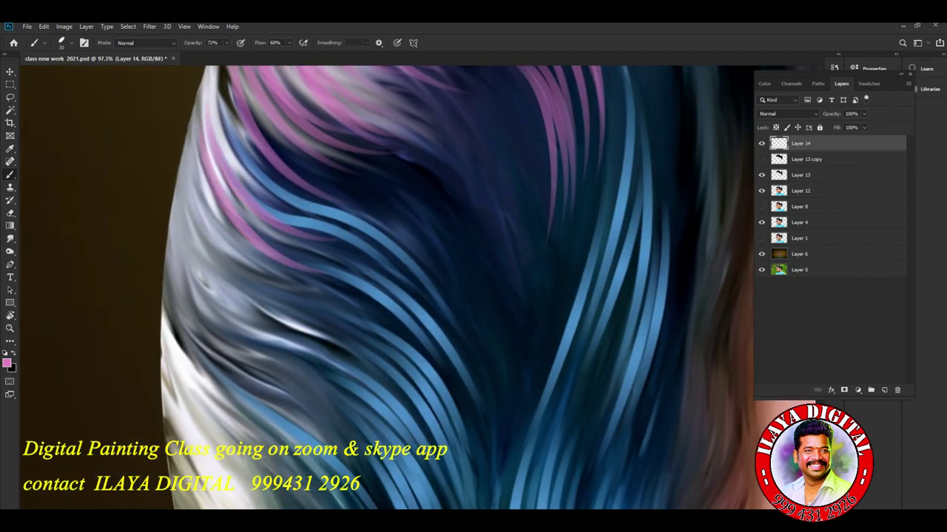
left_click_drag(212, 124, 300, 206)
mouse_move(193, 189)
left_mouse_down()
mouse_move(312, 285)
mouse_move(287, 292)
left_mouse_up()
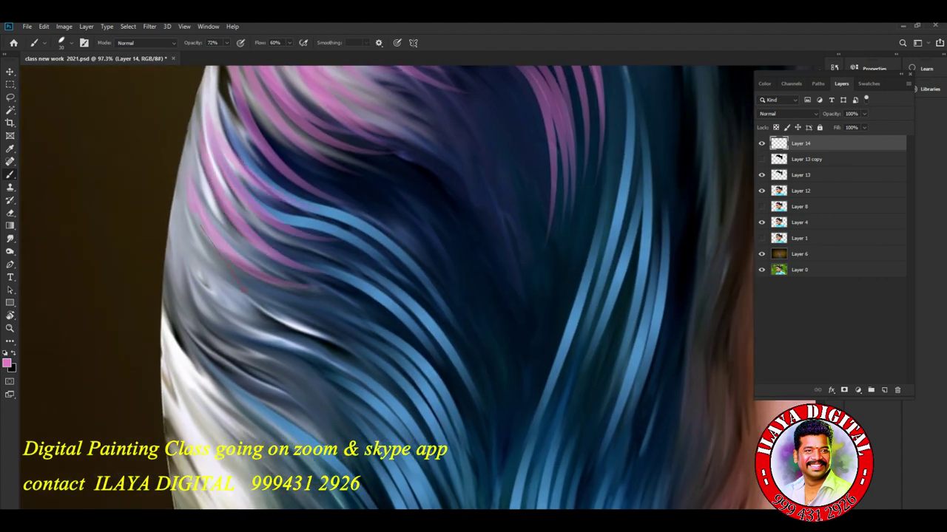
left_click_drag(189, 215, 282, 311)
left_click_drag(202, 287, 298, 349)
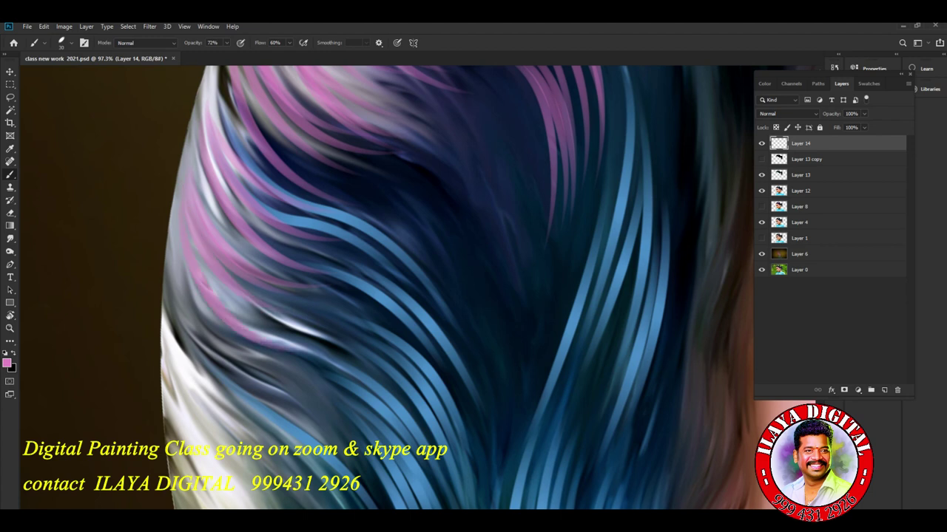
mouse_move(196, 290)
left_mouse_down()
mouse_move(304, 352)
mouse_move(270, 383)
left_mouse_up()
left_click_drag(185, 311, 284, 414)
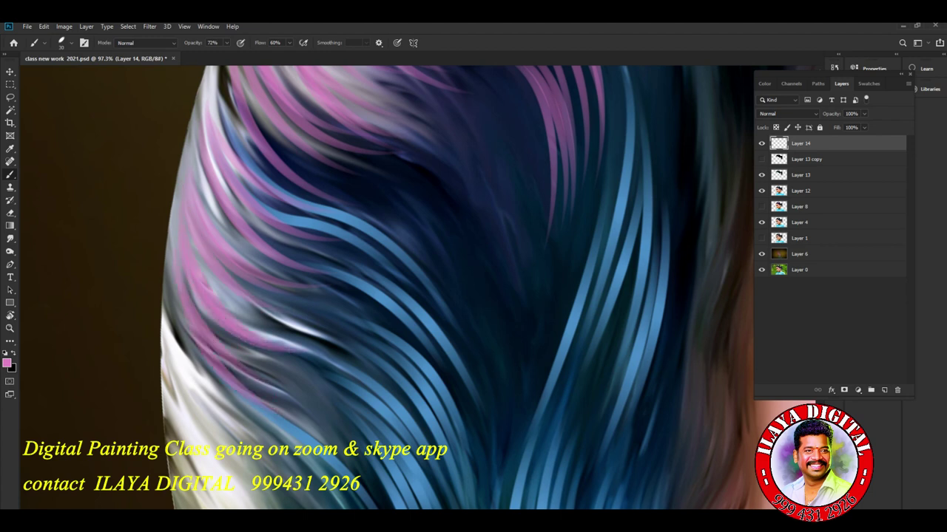
Paint curved pink strands sweeping down through the blue hair into the lower-middle hair.
left_click_drag(365, 222, 473, 381)
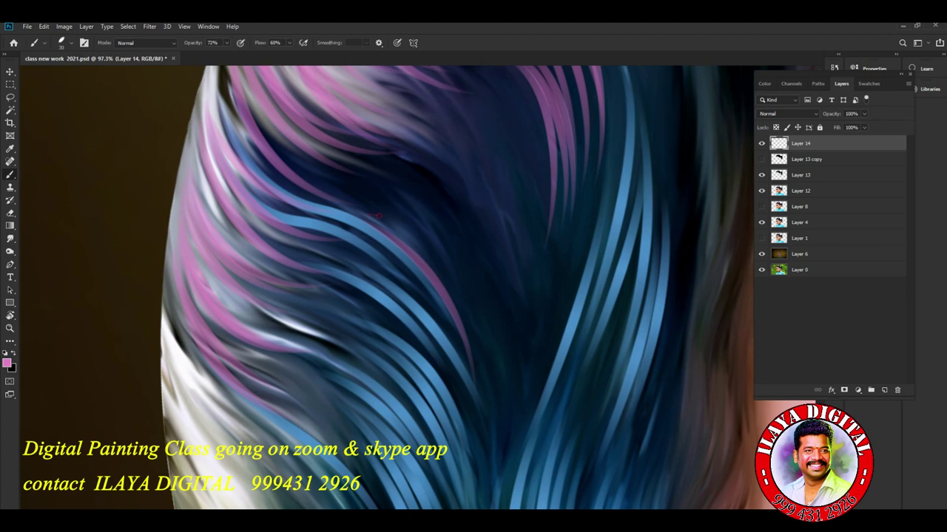
left_click_drag(377, 216, 498, 406)
mouse_move(362, 194)
left_mouse_down()
mouse_move(444, 242)
mouse_move(502, 414)
left_mouse_up()
left_click_drag(395, 307, 473, 457)
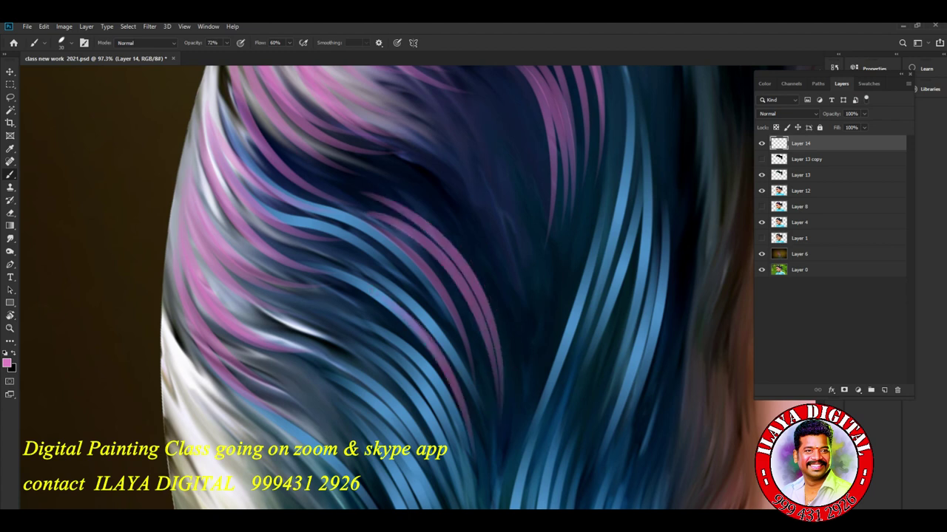
left_click_drag(392, 343, 470, 473)
left_click_drag(385, 364, 461, 496)
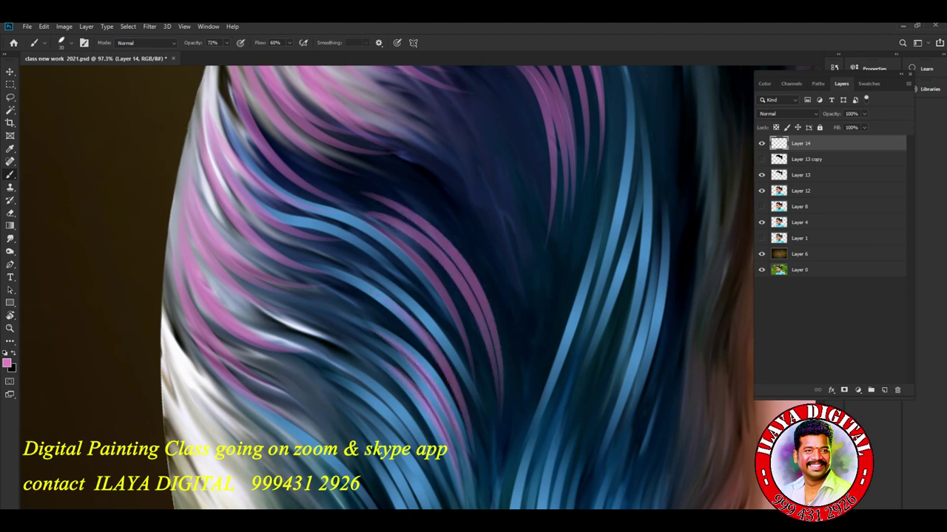
scroll(414, 288, "down", 5)
Redraw a pink strand down the blue hair, then add pink strands across the middle and centre hair.
left_click_drag(353, 211, 423, 318)
key("ctrl+z")
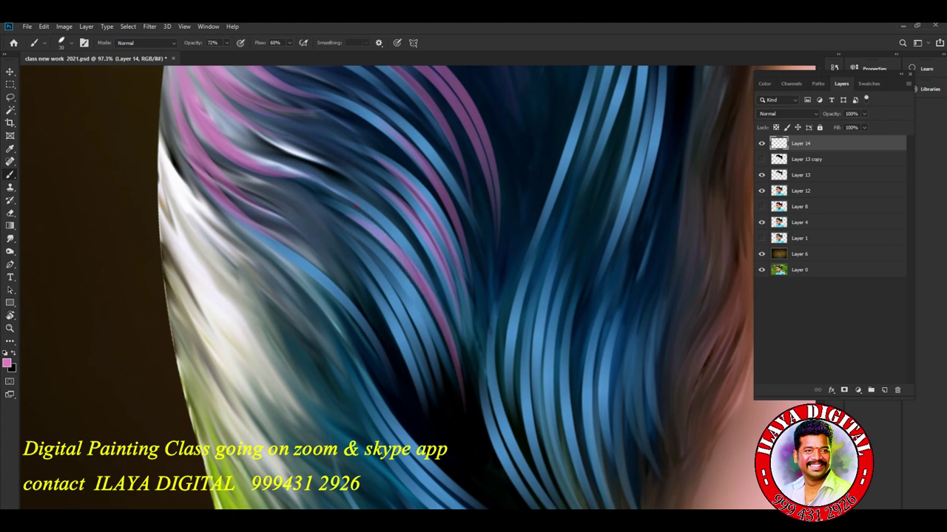
left_click_drag(366, 210, 477, 353)
key("ctrl+z")
left_click_drag(374, 204, 468, 334)
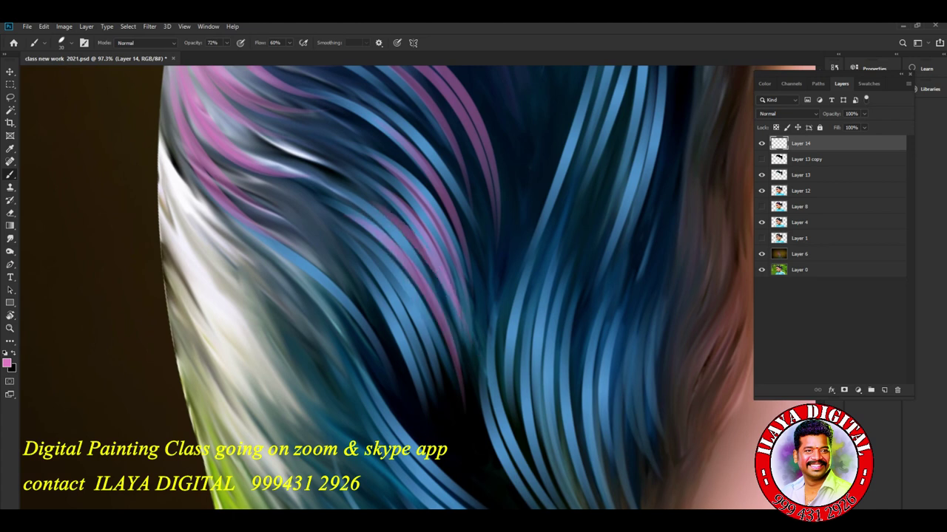
left_click_drag(364, 238, 444, 408)
left_click_drag(362, 265, 419, 389)
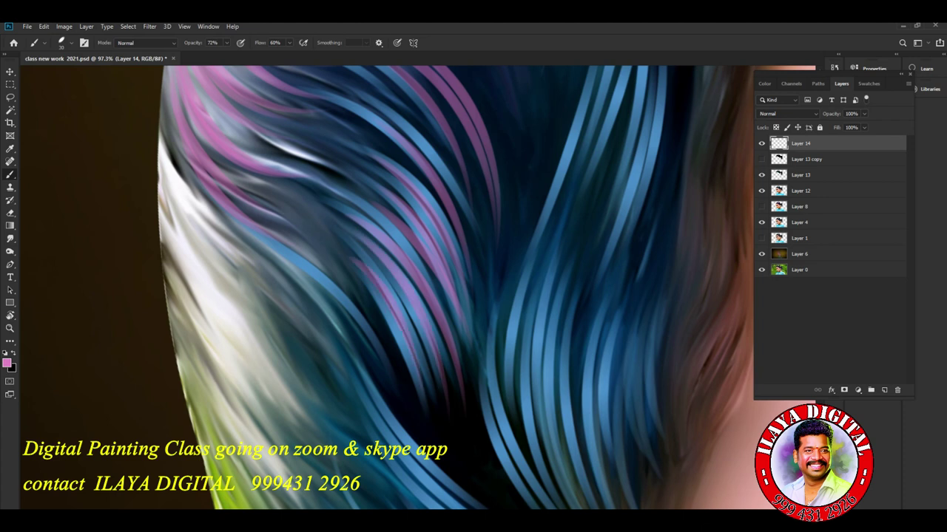
left_click_drag(286, 237, 404, 400)
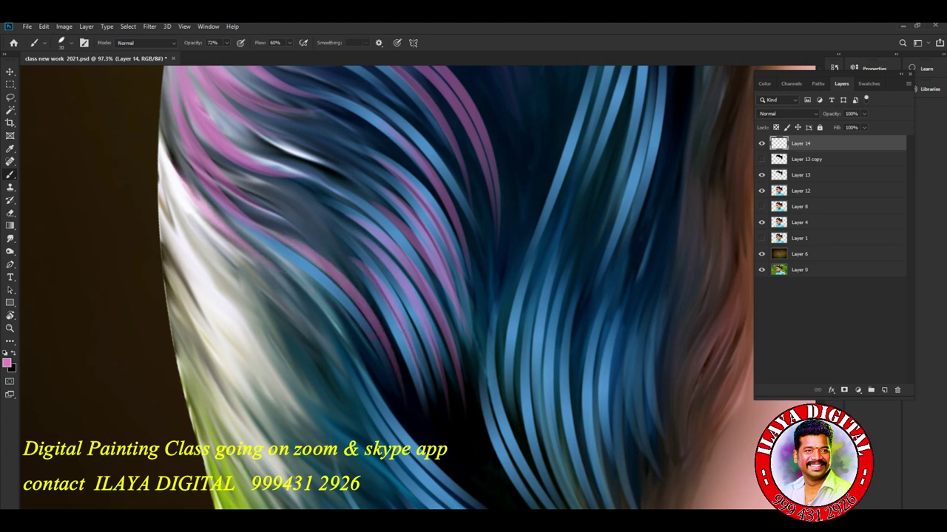
scroll(451, 289, "down", 3)
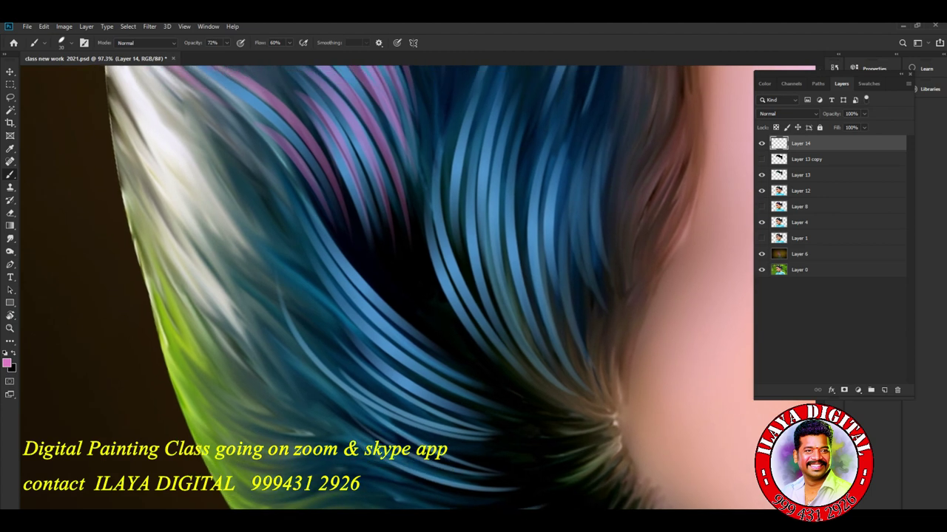
Paint pink strands across the blue hair and toward its right-hand edge.
left_click_drag(325, 221, 443, 322)
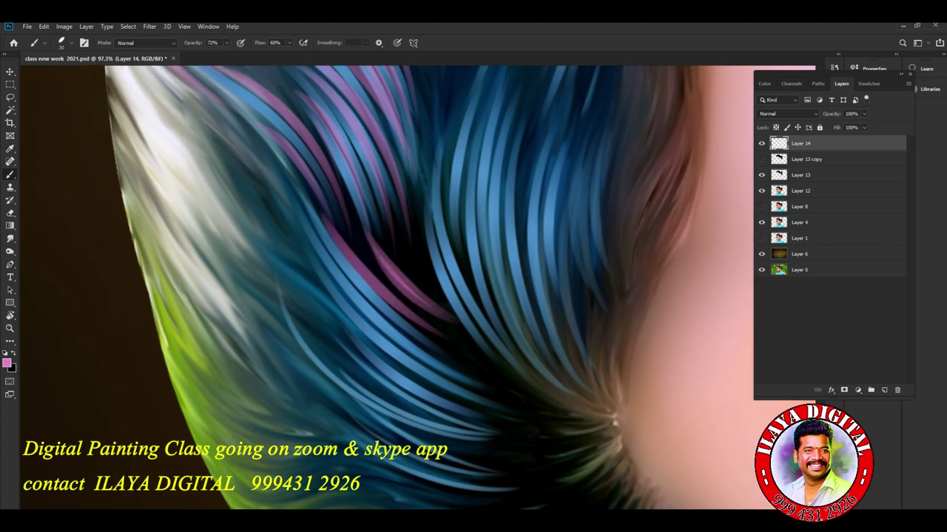
left_click_drag(344, 322, 484, 410)
left_click_drag(362, 355, 492, 418)
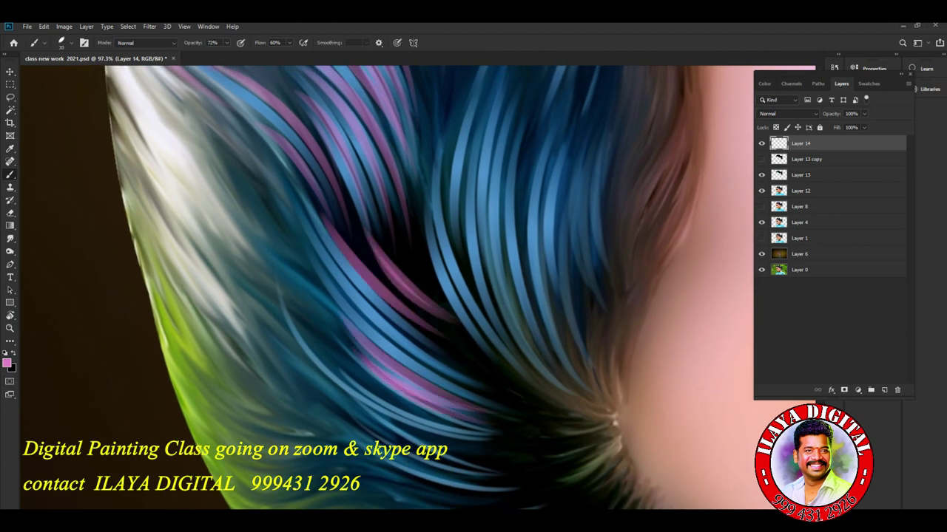
left_click_drag(485, 80, 474, 278)
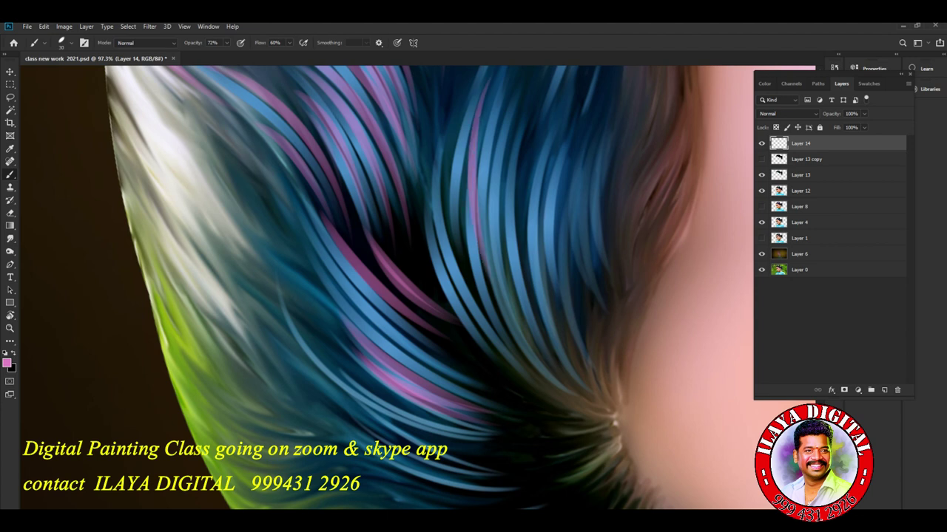
left_click_drag(488, 127, 525, 333)
left_click_drag(510, 108, 555, 344)
mouse_move(556, 150)
left_mouse_down()
mouse_move(584, 327)
mouse_move(559, 309)
left_mouse_up()
mouse_move(577, 134)
left_mouse_down()
mouse_move(593, 292)
mouse_move(601, 281)
left_mouse_up()
left_click_drag(609, 130, 621, 289)
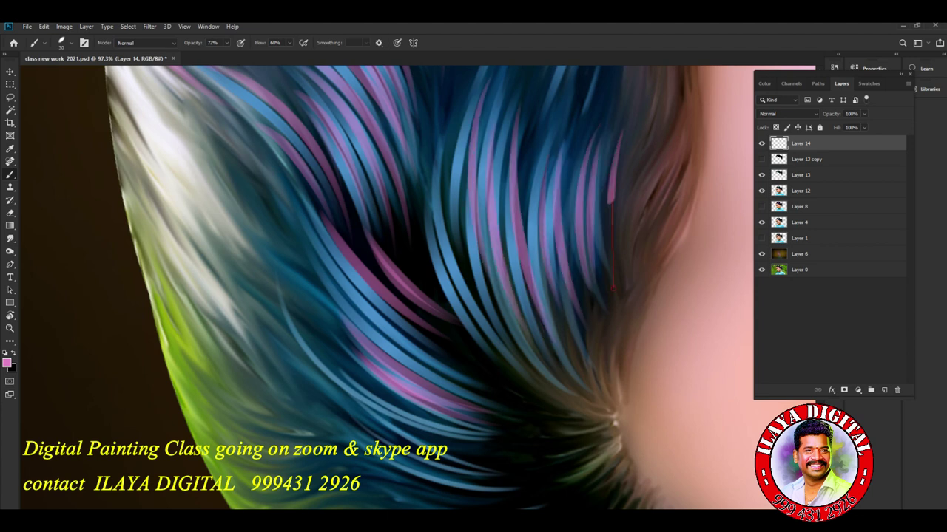
left_click_drag(431, 163, 529, 386)
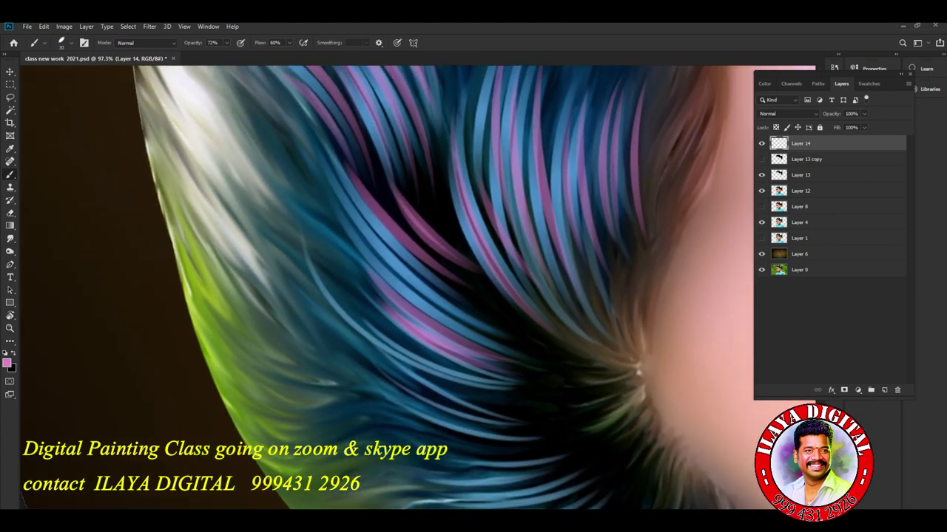
Add pink strands along the hair's left and lower-left edges.
left_click_drag(158, 181, 187, 275)
left_click_drag(174, 221, 296, 360)
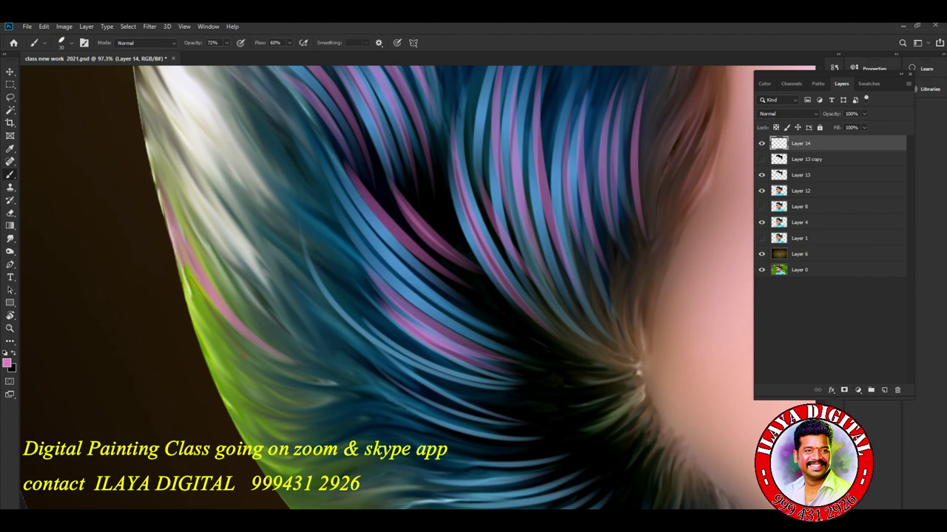
mouse_move(181, 246)
left_mouse_down()
mouse_move(319, 397)
mouse_move(308, 401)
left_mouse_up()
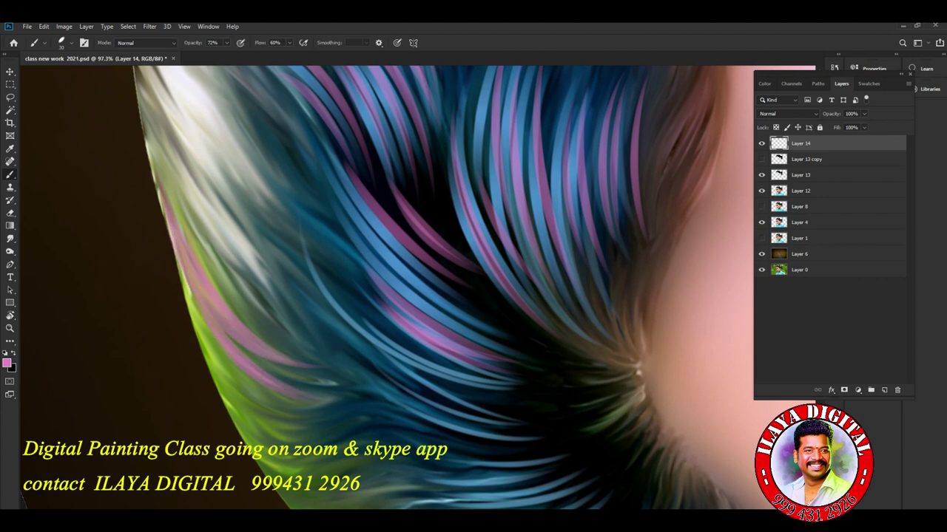
left_click_drag(286, 255, 419, 319)
mouse_move(286, 227)
left_mouse_down()
mouse_move(335, 275)
mouse_move(401, 293)
left_mouse_up()
left_click_drag(296, 274, 441, 369)
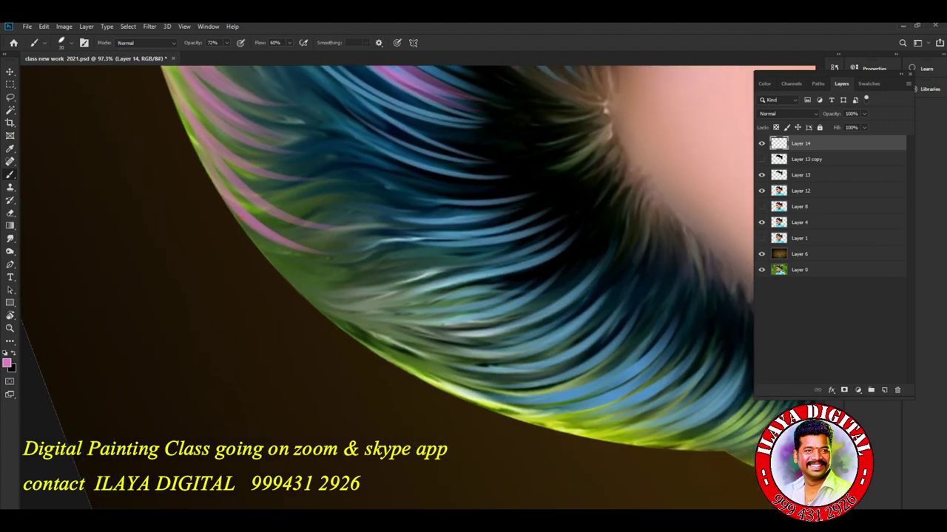
left_click_drag(241, 218, 452, 346)
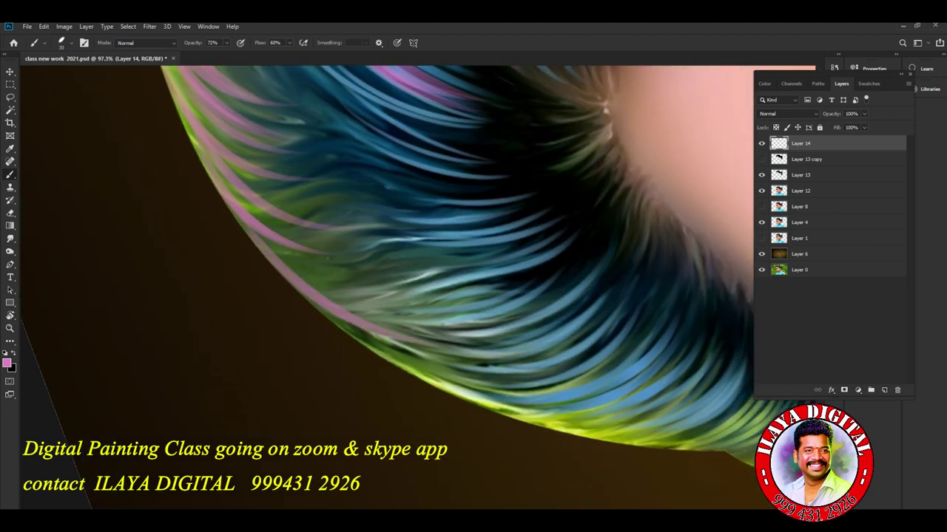
left_click_drag(281, 245, 424, 300)
left_click_drag(309, 274, 488, 368)
left_click_drag(356, 327, 570, 395)
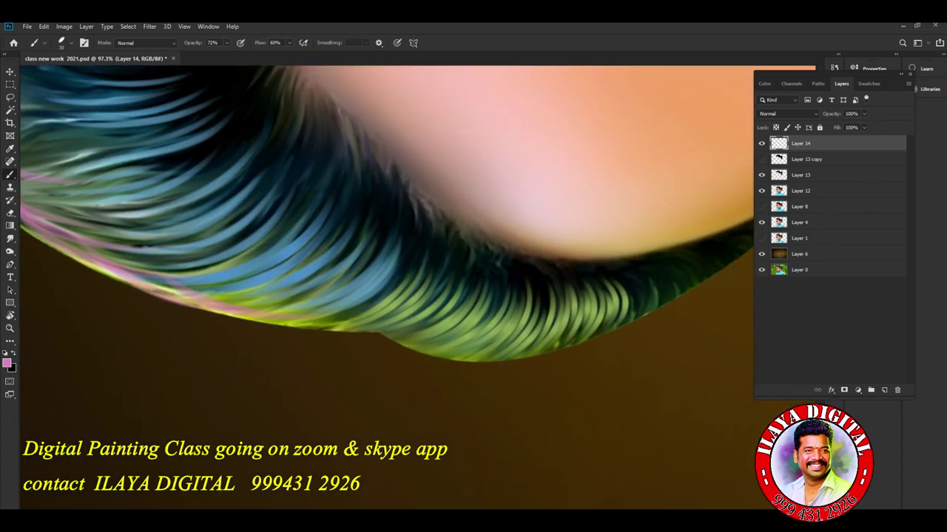
Paint pink strokes along the green hair's edge and across the curled strands.
mouse_move(307, 317)
left_mouse_down()
mouse_move(389, 324)
mouse_move(416, 341)
mouse_move(518, 355)
left_mouse_up()
left_click_drag(402, 342, 531, 367)
left_click_drag(451, 362, 555, 350)
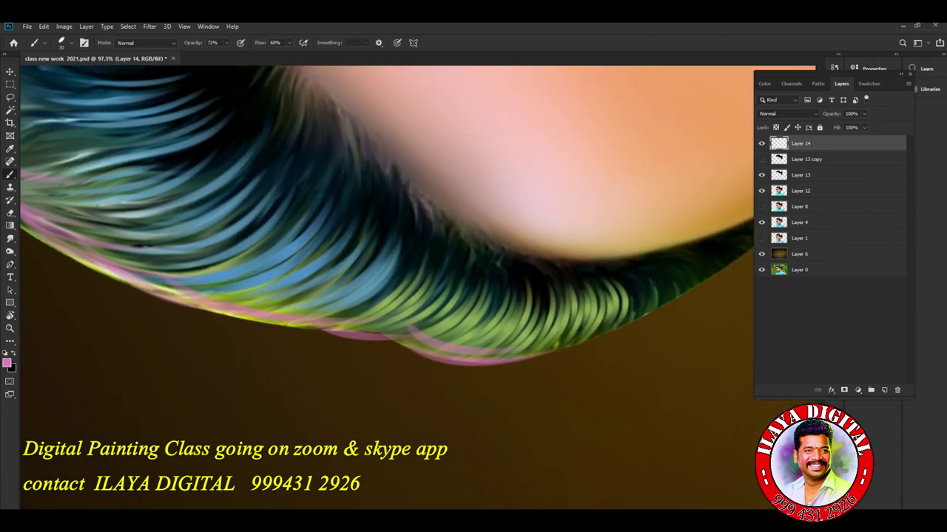
mouse_move(626, 287)
left_mouse_down()
mouse_move(635, 278)
mouse_move(654, 286)
mouse_move(664, 265)
mouse_move(710, 261)
mouse_move(551, 303)
left_mouse_up()
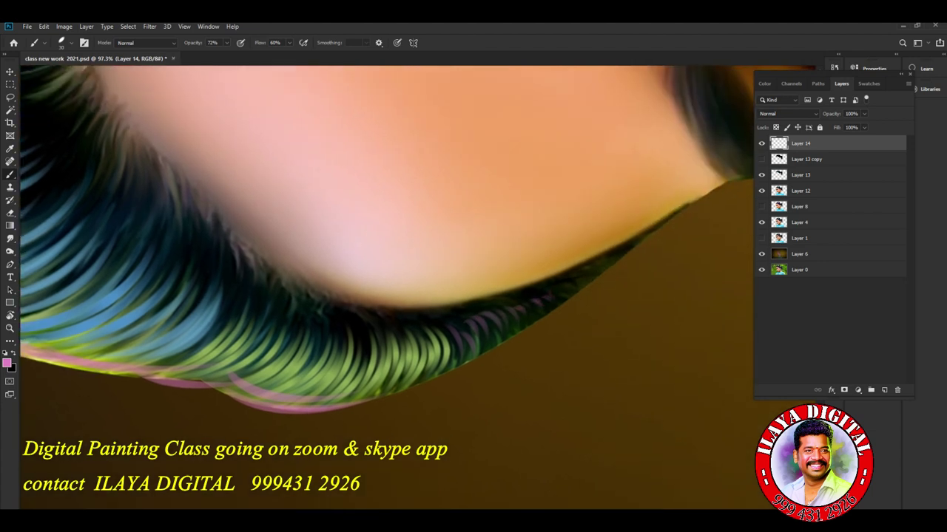
left_click_drag(573, 287, 591, 275)
mouse_move(507, 323)
left_mouse_down()
mouse_move(487, 352)
mouse_move(400, 392)
mouse_move(437, 371)
mouse_move(418, 380)
left_mouse_up()
left_click_drag(543, 318, 621, 259)
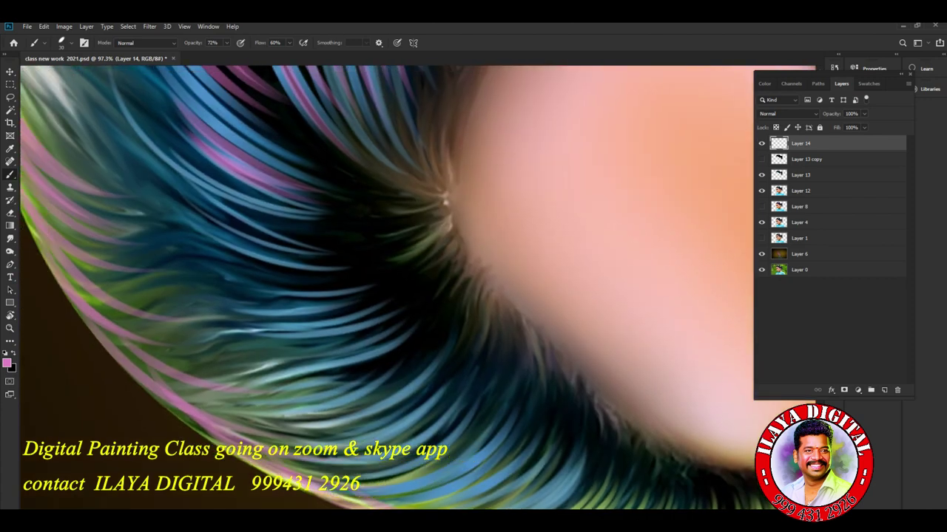
Add thin pink curving strands on the curled hair.
mouse_move(502, 319)
left_mouse_down()
mouse_move(495, 380)
mouse_move(511, 381)
mouse_move(518, 406)
left_mouse_up()
mouse_move(526, 370)
left_mouse_down()
mouse_move(529, 428)
mouse_move(547, 451)
left_mouse_up()
mouse_move(560, 396)
left_mouse_down()
mouse_move(566, 435)
mouse_move(537, 472)
mouse_move(578, 462)
left_mouse_up()
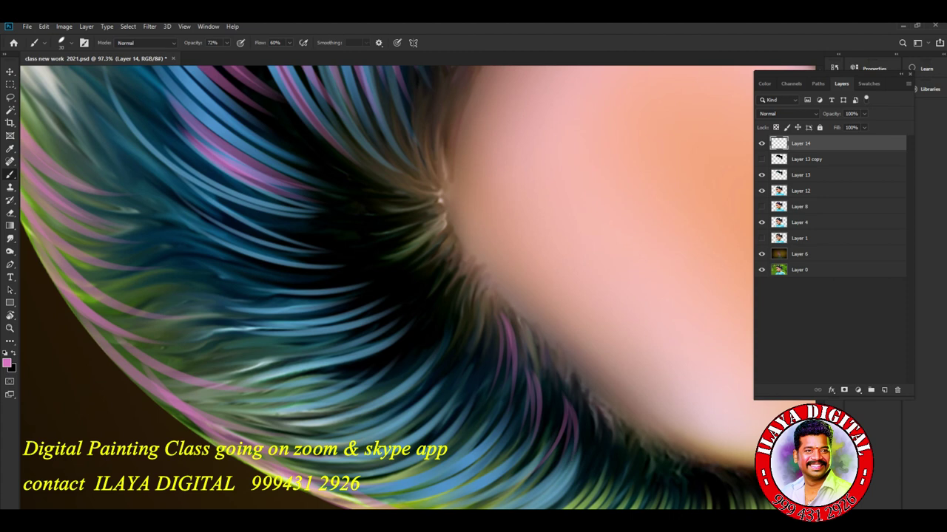
left_click_drag(469, 283, 419, 369)
left_click_drag(479, 309, 390, 419)
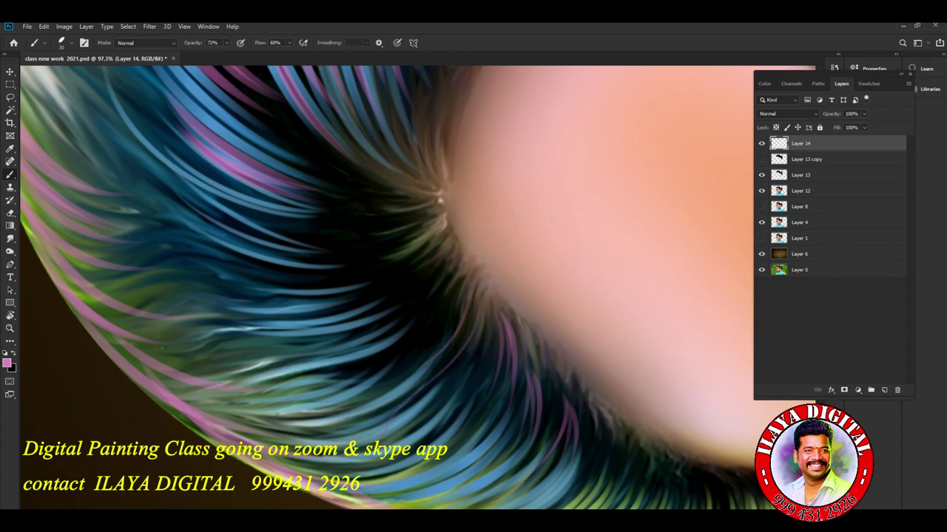
left_click_drag(451, 299, 381, 381)
left_click_drag(449, 302, 378, 368)
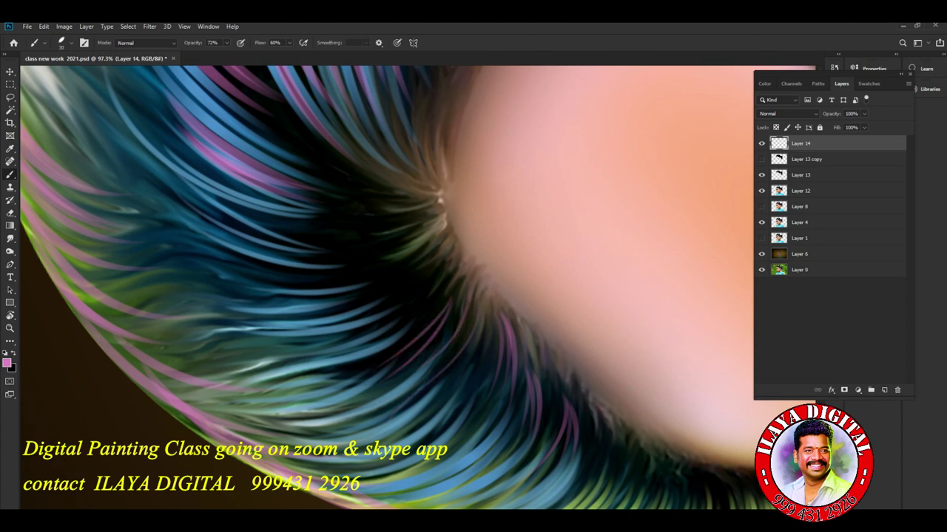
left_click_drag(448, 315, 370, 378)
Add thin light strokes across the upper curled strands.
mouse_move(376, 327)
left_mouse_down()
mouse_move(245, 352)
mouse_move(271, 349)
mouse_move(272, 365)
left_mouse_up()
left_click_drag(349, 287, 270, 305)
left_click_drag(381, 290, 250, 311)
mouse_move(345, 237)
left_mouse_down()
mouse_move(222, 271)
mouse_move(256, 252)
left_mouse_up()
mouse_move(443, 222)
left_mouse_down()
mouse_move(510, 251)
mouse_move(502, 243)
left_mouse_up()
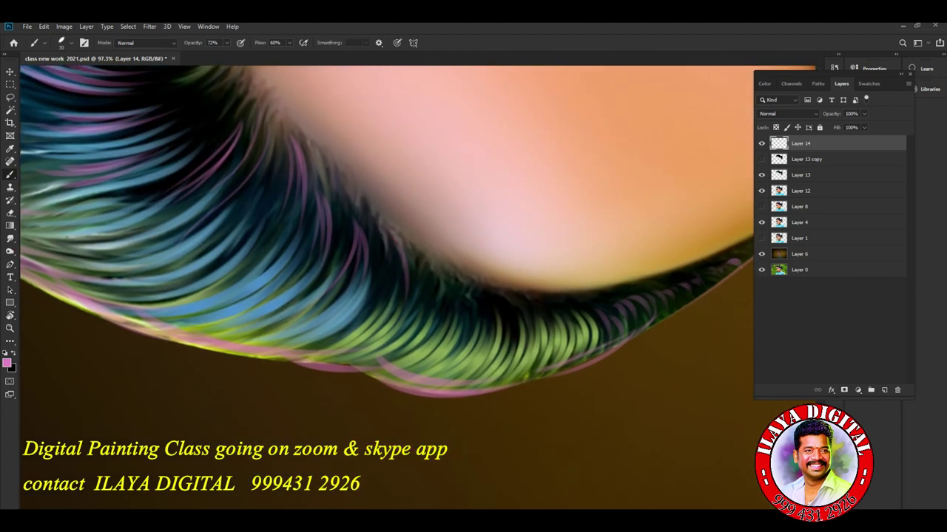
Paint thin pink strands along the lower curls around the face.
left_click_drag(423, 268, 435, 323)
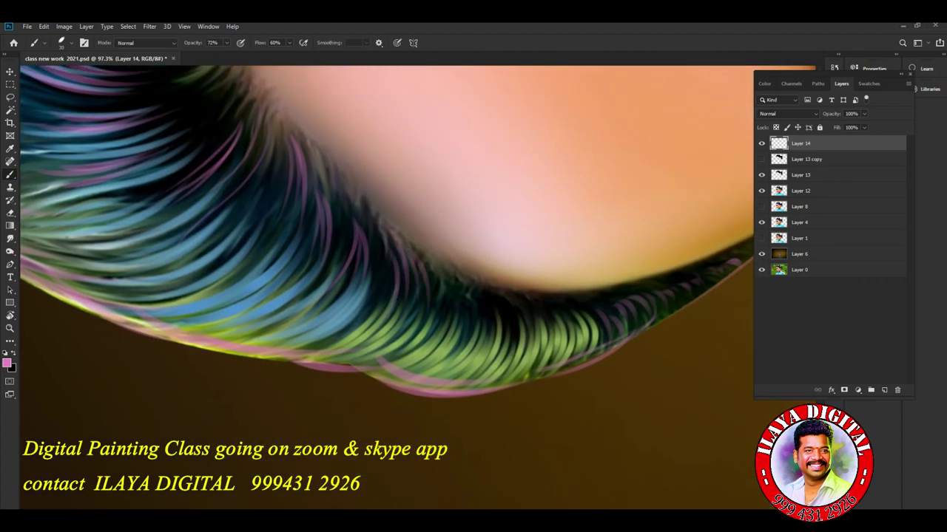
left_click_drag(455, 289, 482, 340)
mouse_move(494, 300)
left_mouse_down()
mouse_move(516, 347)
mouse_move(544, 319)
left_mouse_up()
mouse_move(559, 304)
left_mouse_down()
mouse_move(571, 324)
mouse_move(594, 319)
left_mouse_up()
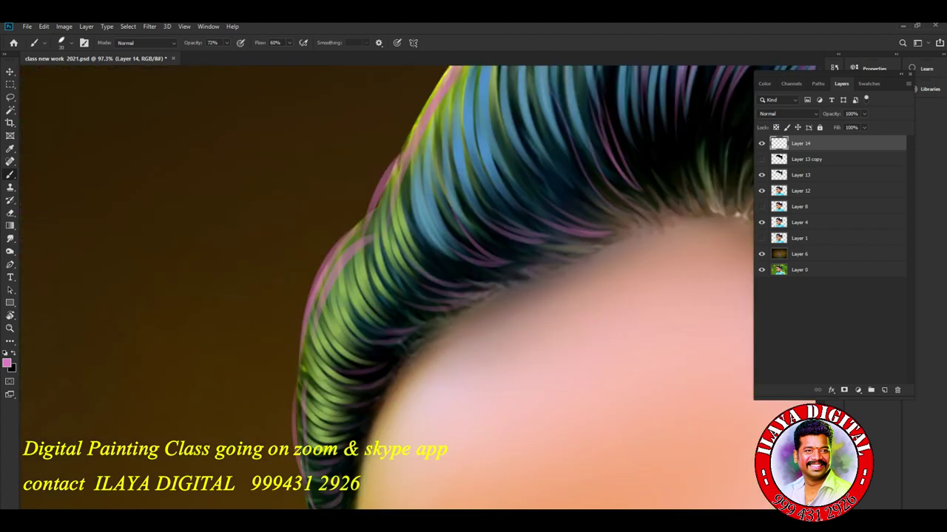
scroll(385, 288, "down", 2)
scroll(384, 288, "down", 2)
scroll(385, 289, "down", 2)
scroll(384, 288, "down", 1)
scroll(474, 391, "up", 1)
scroll(474, 391, "up", 2)
scroll(474, 391, "up", 1)
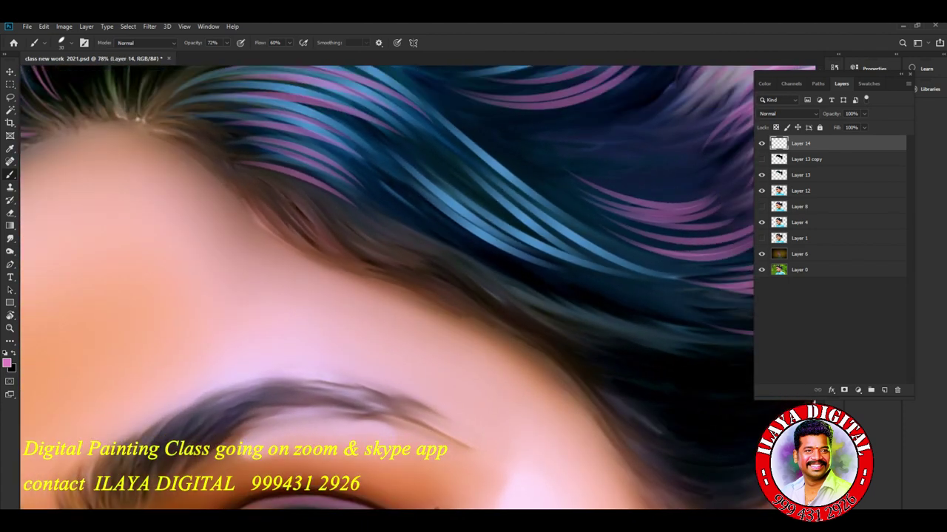
Paint faint light and reddish strands near the left forehead hairline.
left_click_drag(292, 191, 340, 237)
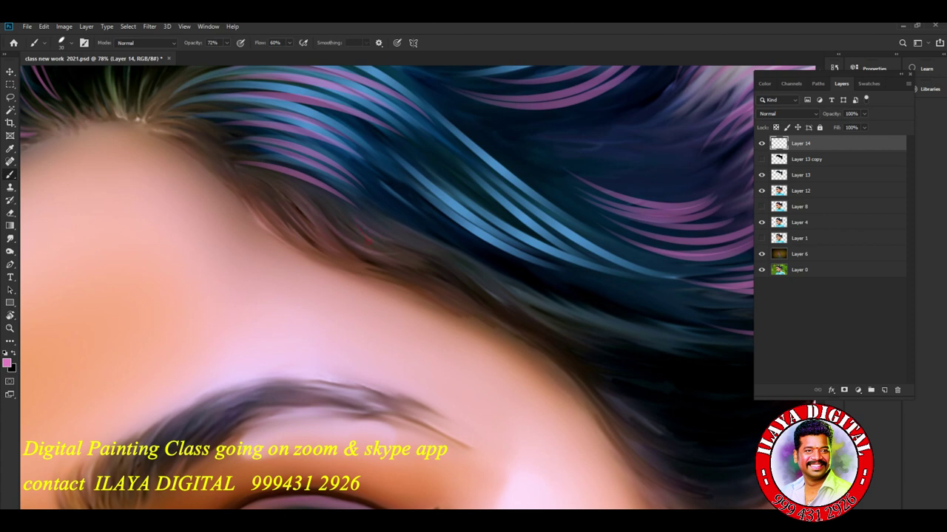
mouse_move(296, 205)
left_mouse_down()
mouse_move(318, 234)
mouse_move(303, 214)
left_mouse_up()
left_click_drag(291, 181, 332, 207)
mouse_move(270, 193)
left_mouse_down()
mouse_move(326, 247)
mouse_move(362, 262)
left_mouse_up()
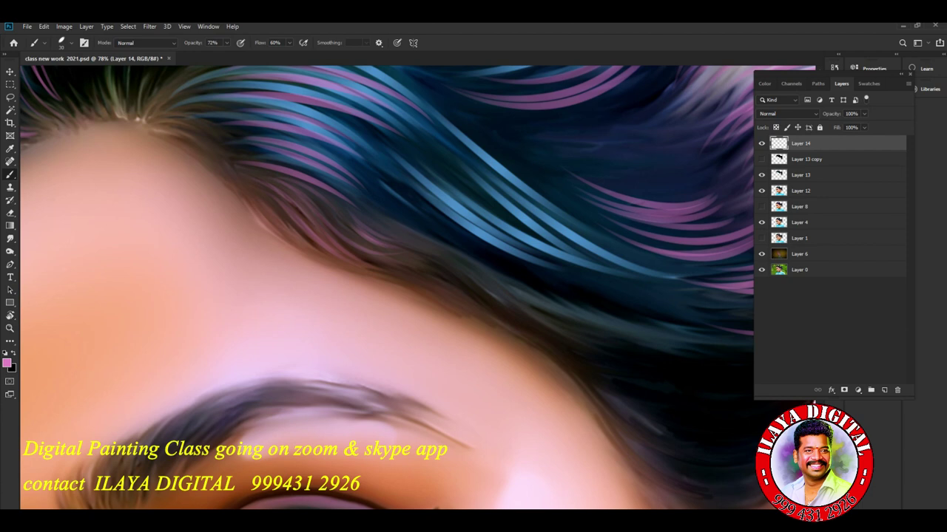
Add small pinkish strands along the right forehead edge.
left_click_drag(484, 287, 556, 315)
left_click_drag(492, 303, 560, 334)
left_click_drag(414, 276, 463, 296)
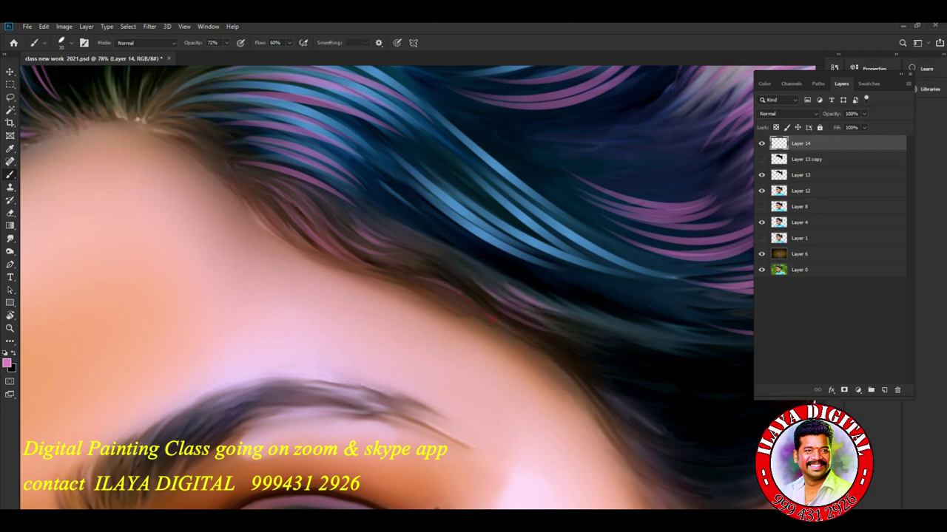
left_click_drag(417, 264, 486, 304)
mouse_move(439, 261)
left_mouse_down()
mouse_move(468, 278)
mouse_move(475, 296)
left_mouse_up()
Add more faint pinkish strands across the hairline and up into the blue hair.
left_click_drag(314, 203, 463, 270)
left_click_drag(395, 241, 456, 260)
mouse_move(403, 199)
left_mouse_down()
mouse_move(461, 239)
mouse_move(531, 267)
mouse_move(500, 247)
mouse_move(543, 274)
left_mouse_up()
left_click_drag(423, 226, 558, 281)
mouse_move(421, 155)
left_mouse_down()
mouse_move(486, 201)
mouse_move(463, 198)
mouse_move(463, 190)
left_mouse_up()
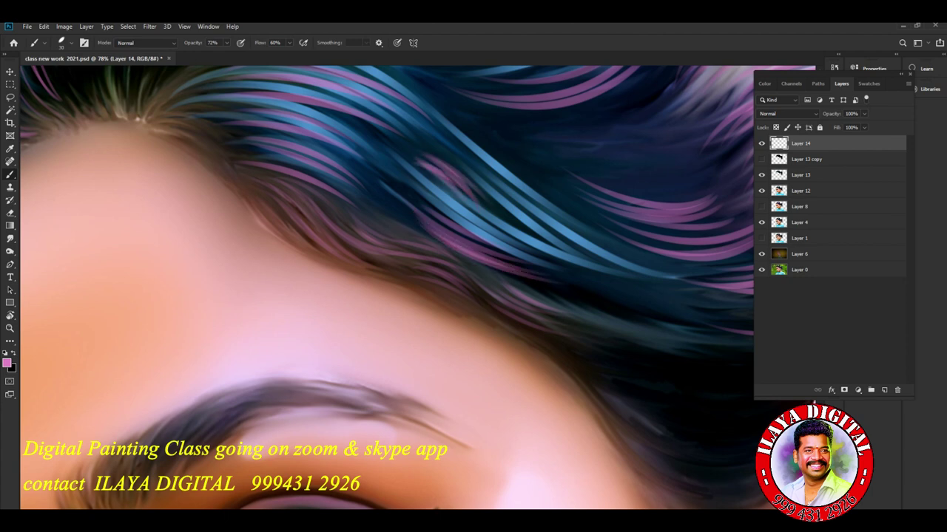
left_click_drag(444, 296, 392, 262)
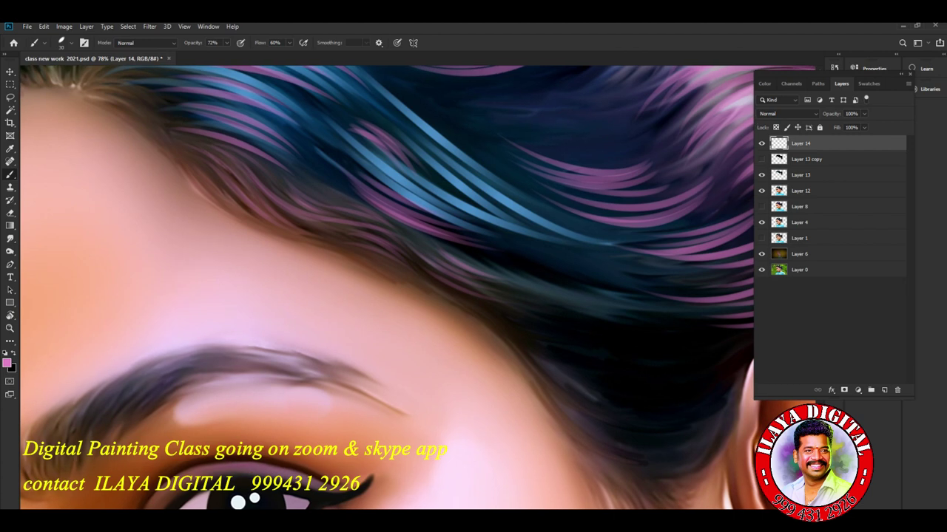
Paint pink strands into the dark hair above the forehead.
left_click_drag(214, 191, 253, 215)
mouse_move(252, 169)
left_mouse_down()
mouse_move(346, 212)
mouse_move(416, 262)
left_mouse_up()
left_click_drag(444, 296, 296, 257)
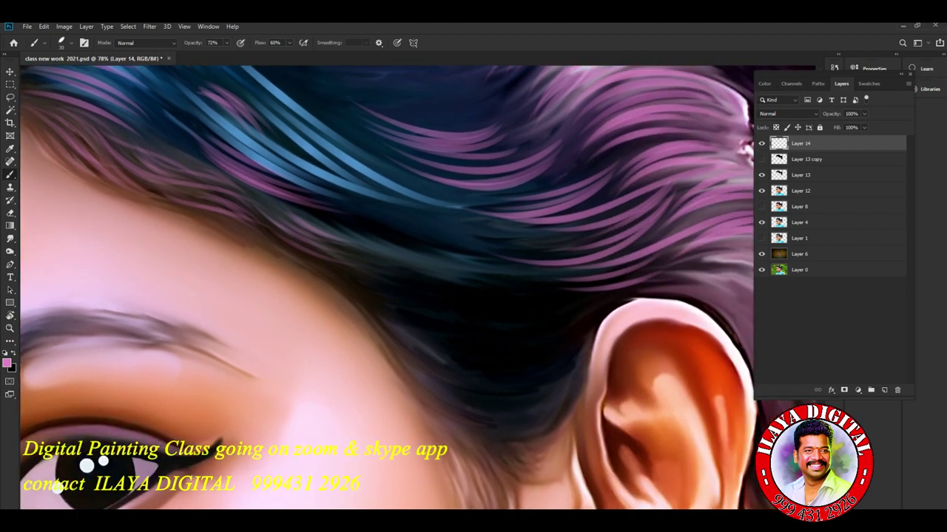
mouse_move(383, 237)
left_mouse_down()
mouse_move(467, 272)
mouse_move(484, 266)
left_mouse_up()
left_click_drag(355, 231, 457, 281)
left_click_drag(408, 227, 537, 244)
left_click_drag(381, 214, 537, 248)
left_click_drag(415, 218, 546, 241)
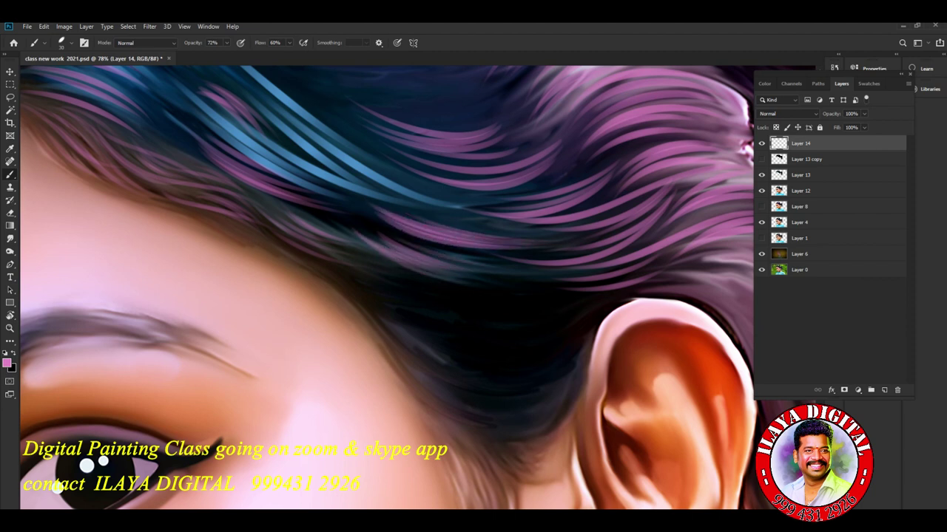
Paint pink and blue strands across the upper hair.
left_click_drag(344, 138, 514, 183)
mouse_move(365, 151)
left_mouse_down()
mouse_move(405, 175)
mouse_move(517, 195)
left_mouse_up()
mouse_move(367, 161)
left_mouse_down()
mouse_move(434, 194)
mouse_move(513, 205)
left_mouse_up()
left_click_drag(481, 310, 370, 278)
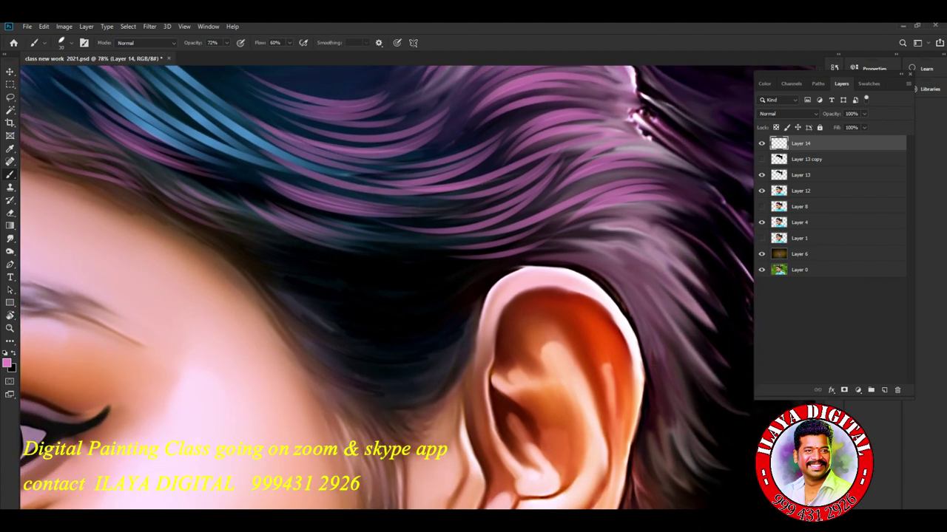
Paint curving pink strands down through the lower dark hair.
left_click_drag(236, 249, 412, 337)
left_click_drag(293, 302, 425, 341)
mouse_move(307, 319)
left_mouse_down()
mouse_move(432, 348)
mouse_move(400, 361)
left_mouse_up()
left_click_drag(213, 227, 398, 316)
mouse_move(315, 283)
left_mouse_down()
mouse_move(392, 312)
mouse_move(402, 301)
left_mouse_up()
left_click_drag(231, 265, 392, 348)
left_click_drag(321, 358, 384, 388)
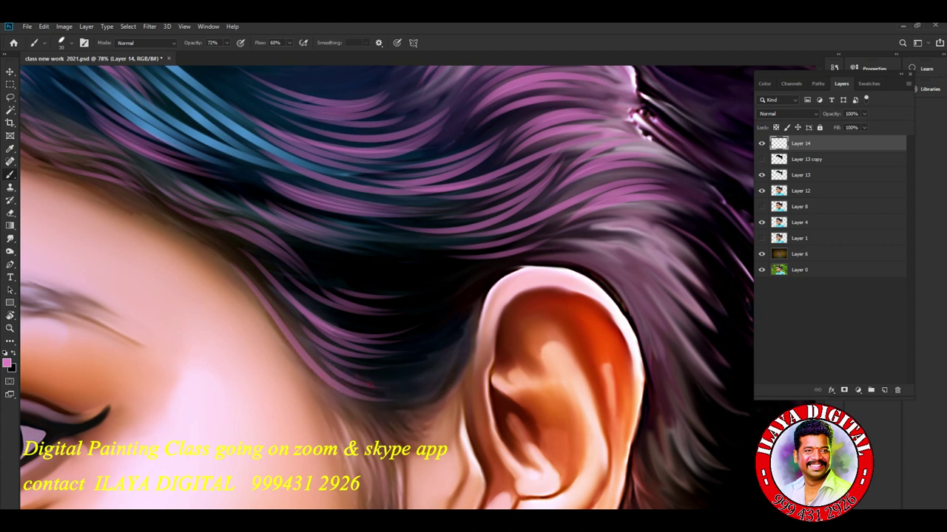
mouse_move(314, 247)
left_mouse_down()
mouse_move(445, 285)
mouse_move(436, 307)
mouse_move(408, 326)
left_mouse_up()
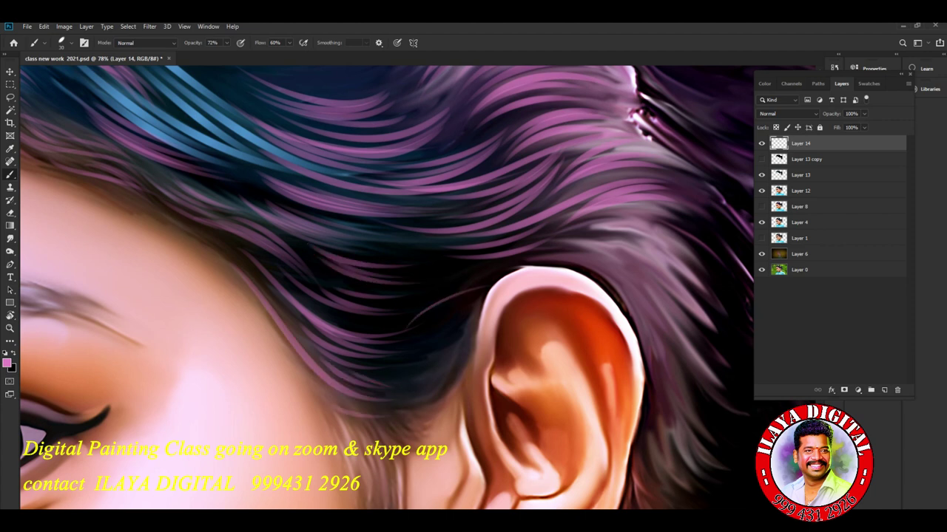
Repaint curved pink strands above the ear and a light strand along its top rim.
key("ctrl+z")
mouse_move(426, 317)
left_mouse_down()
mouse_move(454, 288)
mouse_move(481, 284)
left_mouse_up()
left_click_drag(426, 318, 480, 283)
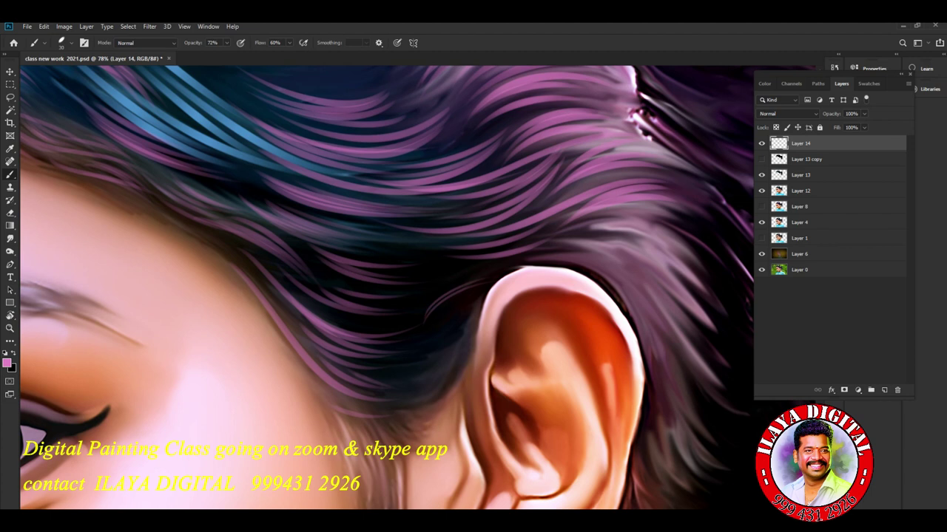
left_click_drag(429, 299, 500, 269)
left_click_drag(336, 291, 488, 266)
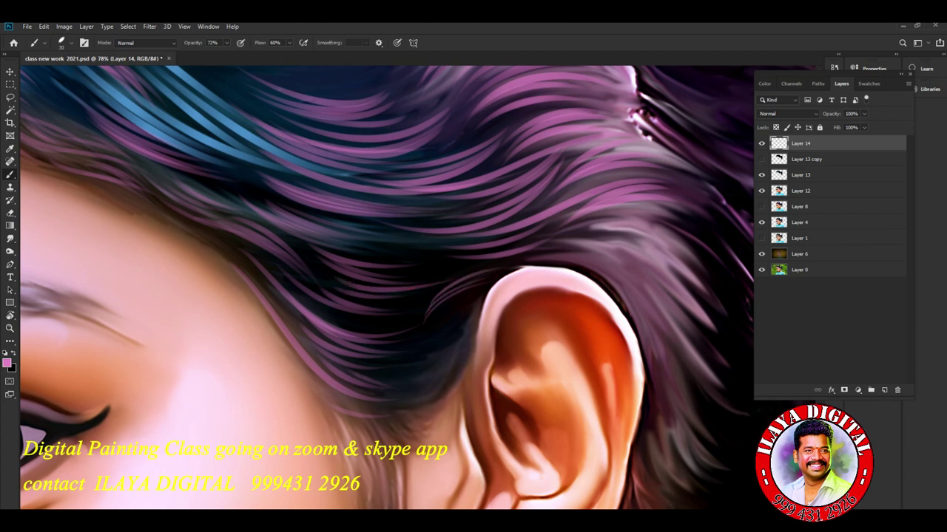
left_click_drag(361, 301, 437, 296)
left_click_drag(349, 319, 426, 311)
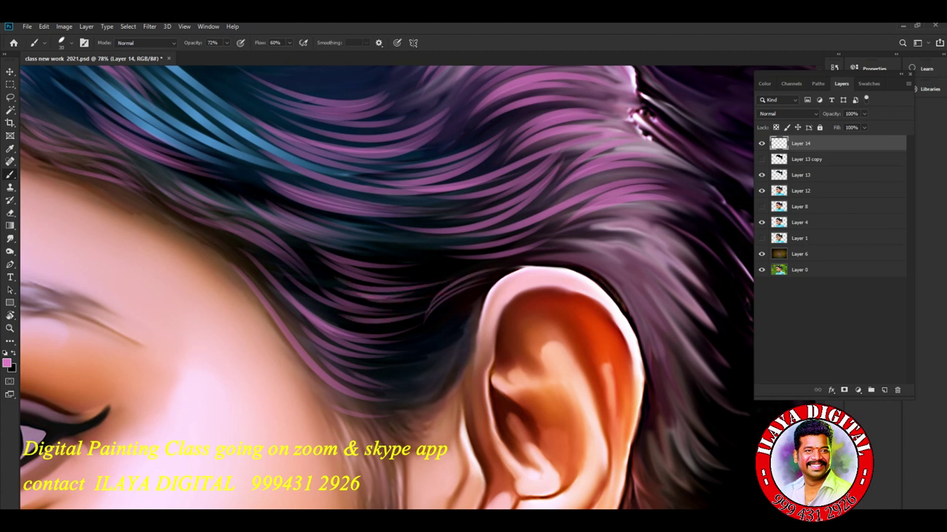
left_click_drag(497, 266, 619, 285)
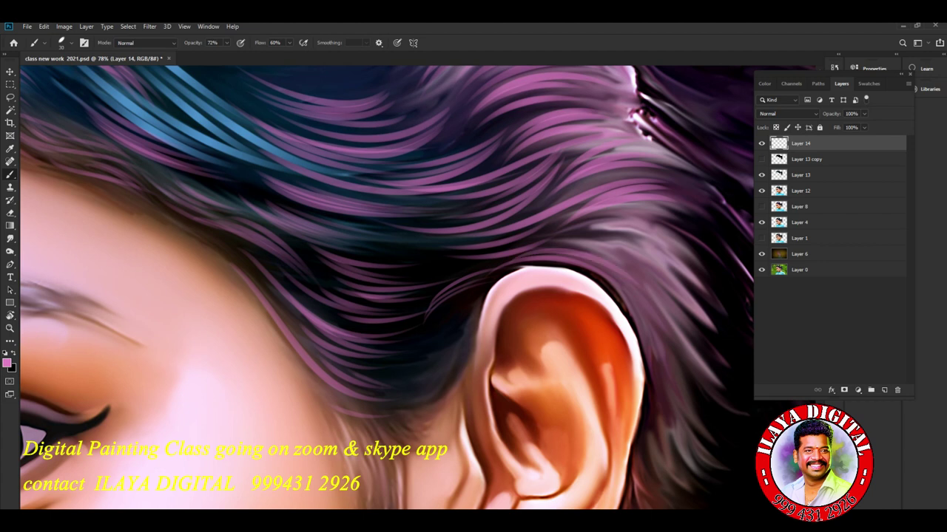
left_click_drag(370, 369, 414, 222)
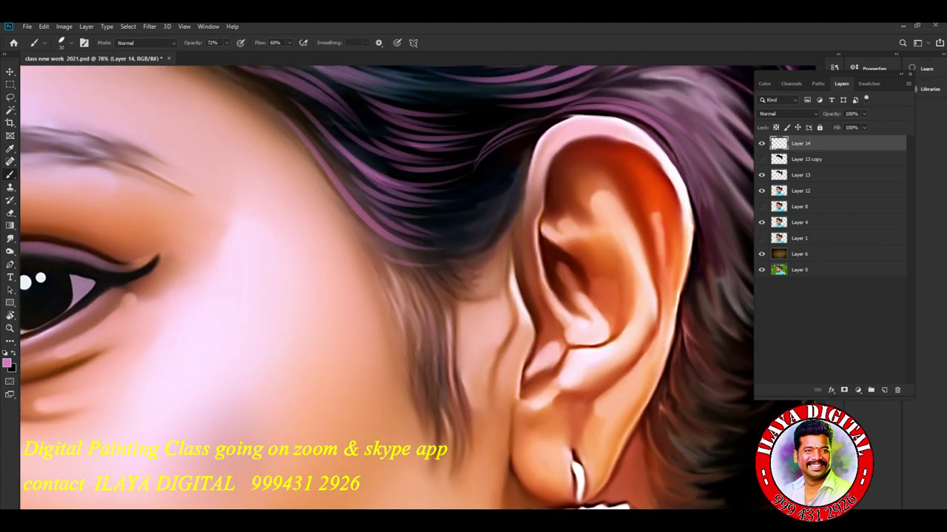
Rotate the canvas view to about 94 degrees, centred on the ear, ready for brushing.
key("r")
left_click_drag(473, 222, 414, 348)
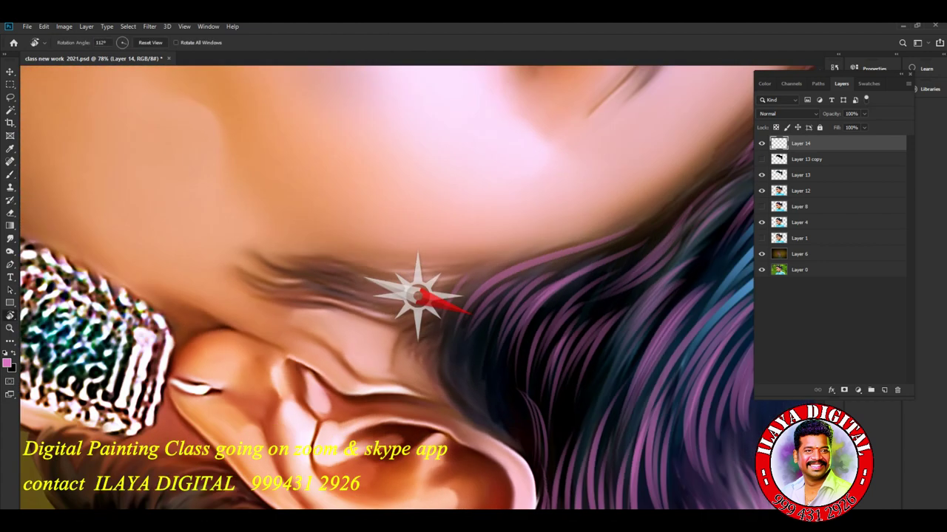
left_click_drag(414, 295, 370, 252)
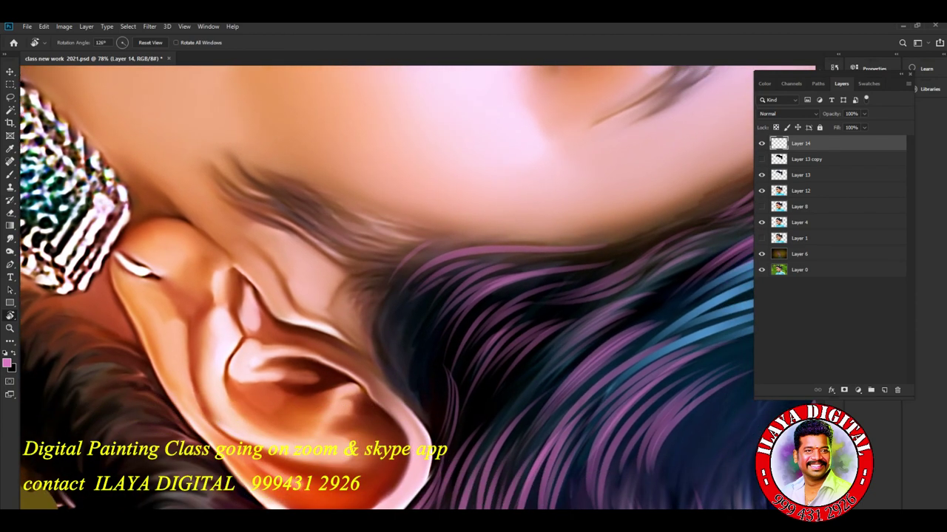
key("b")
key("r")
left_click_drag(518, 207, 547, 266)
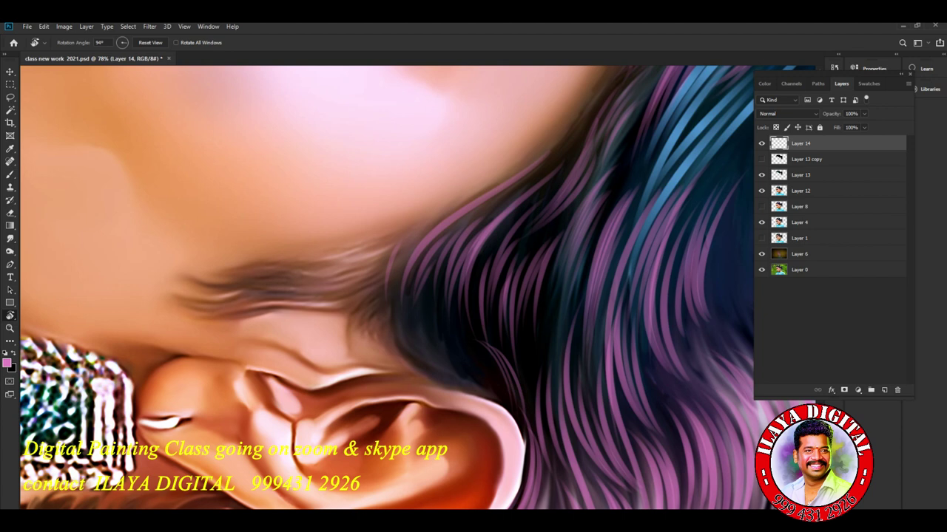
key("b")
Paint light strands, including one long strand, into the dark hair around the ear.
left_click_drag(409, 320, 449, 373)
left_click_drag(448, 251, 494, 383)
left_click_drag(446, 309, 482, 377)
left_click_drag(428, 321, 481, 377)
left_click_drag(479, 298, 483, 347)
left_click_drag(511, 294, 470, 388)
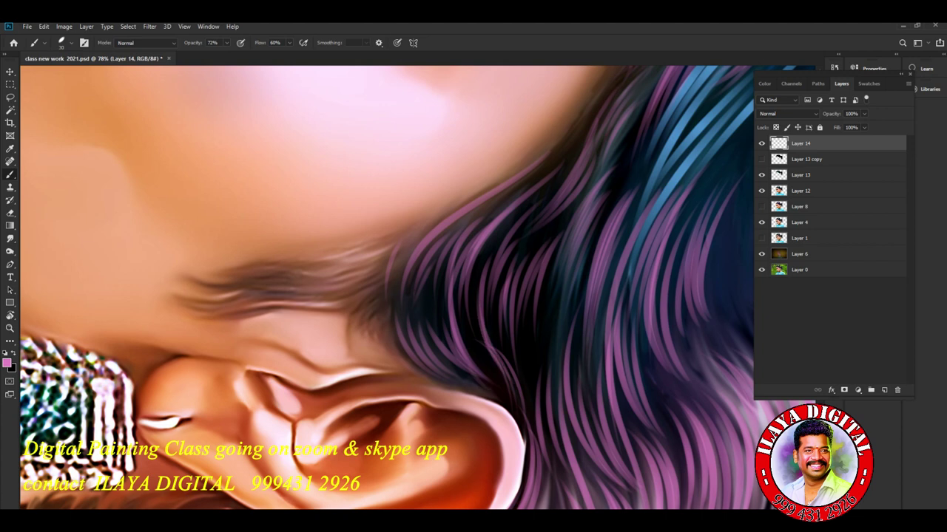
left_click_drag(555, 249, 552, 348)
Fill the sideburn and its end with light and faint strands.
left_click_drag(225, 288, 194, 285)
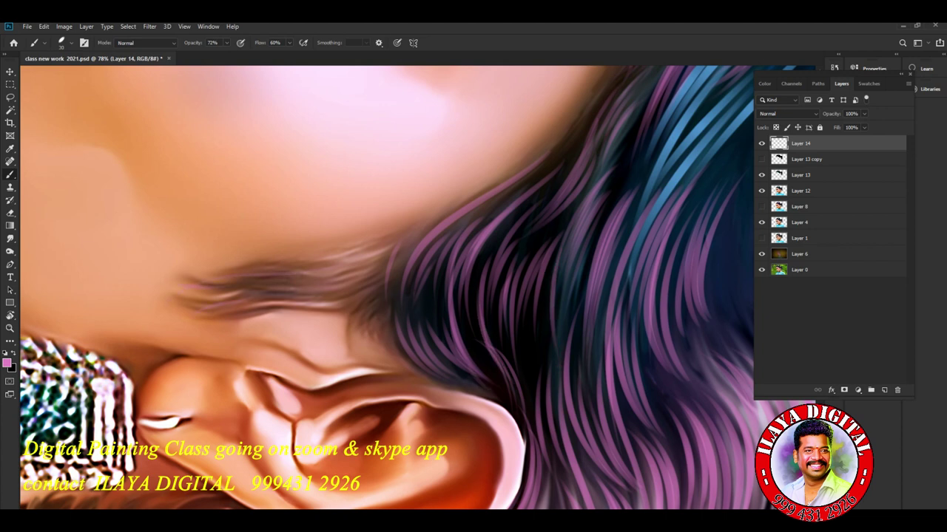
mouse_move(331, 289)
left_mouse_down()
mouse_move(275, 294)
mouse_move(277, 280)
mouse_move(340, 294)
mouse_move(487, 196)
mouse_move(525, 189)
left_mouse_up()
mouse_move(356, 309)
left_mouse_down()
mouse_move(336, 373)
mouse_move(384, 310)
left_mouse_up()
left_click_drag(418, 377, 392, 316)
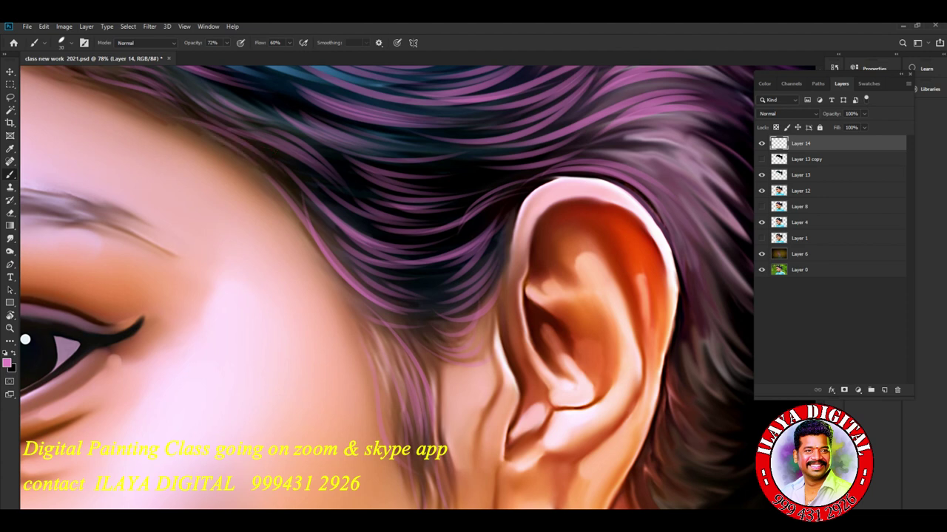
left_click_drag(384, 283, 345, 270)
Turn the view nearly upside down with the earring and hair edge centred.
left_click_drag(473, 296, 244, 207)
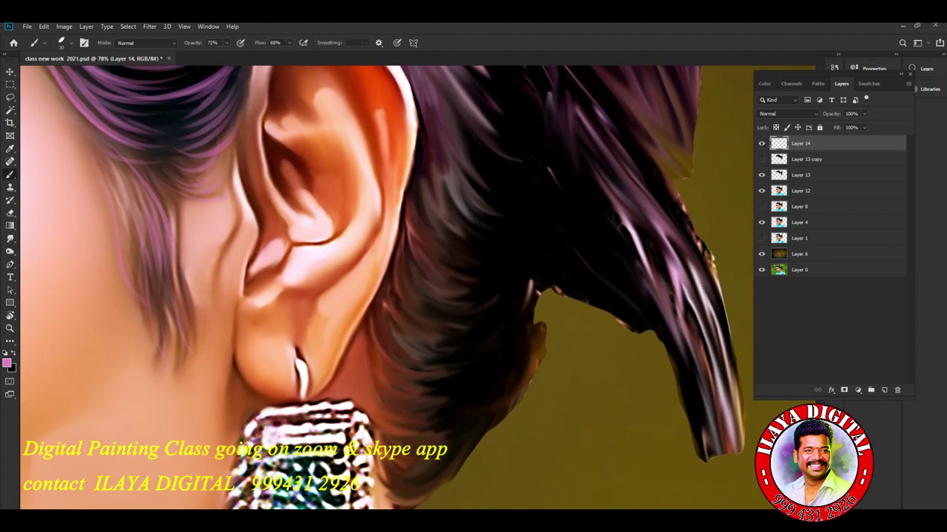
key("r")
left_click_drag(474, 222, 294, 337)
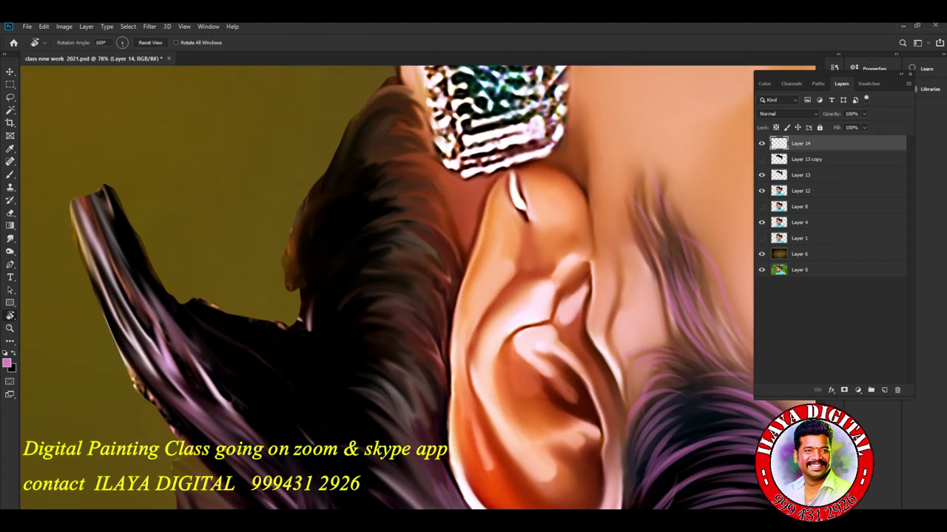
left_click_drag(444, 222, 473, 237)
scroll(386, 288, "up", 3)
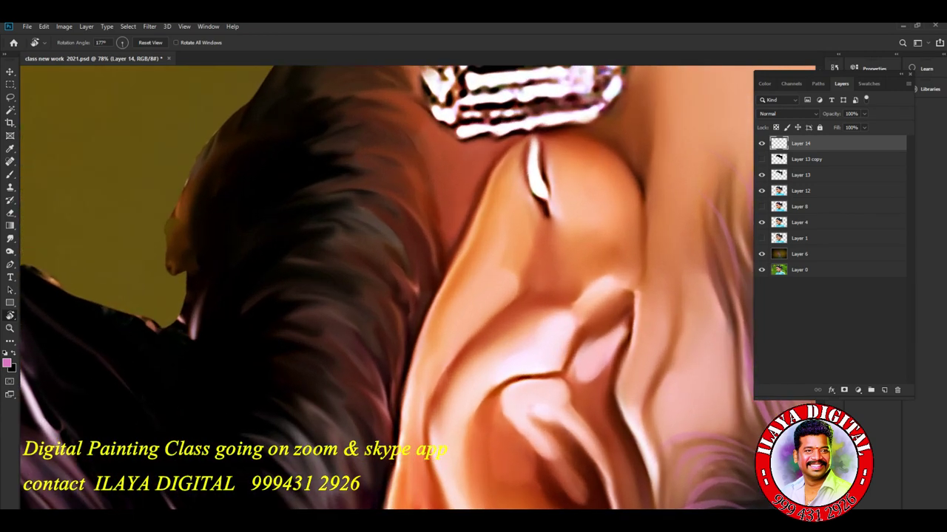
left_click_drag(345, 272, 368, 417)
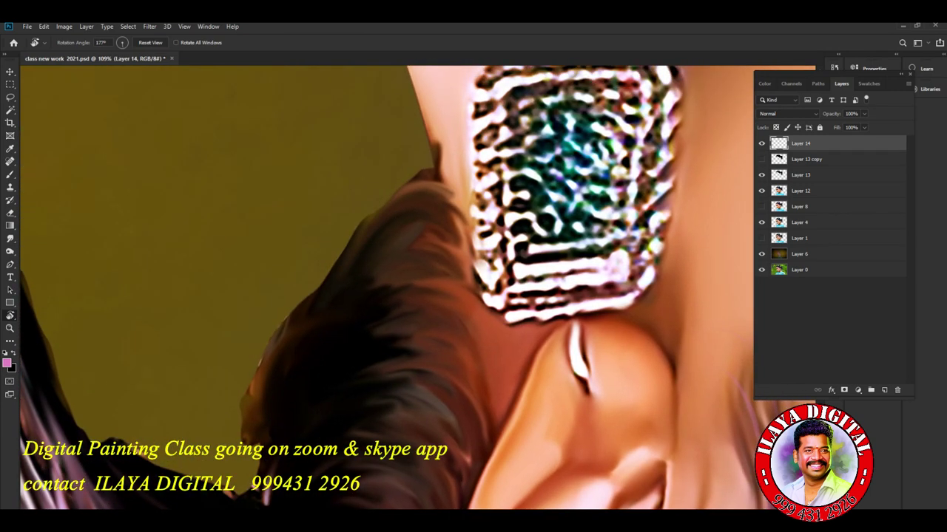
key("b")
Paint stacked pink strands along the hair edge and down the hair, redoing the first.
left_click_drag(444, 195, 306, 293)
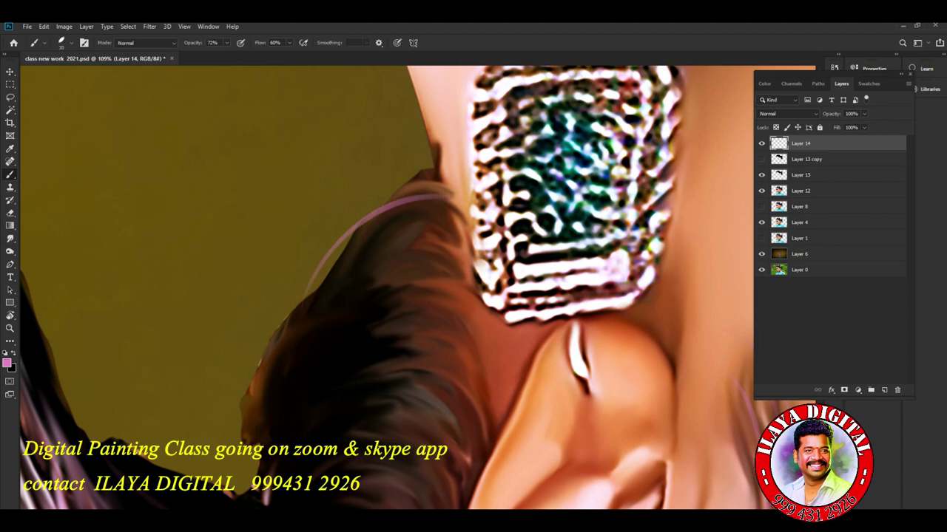
key("ctrl+z")
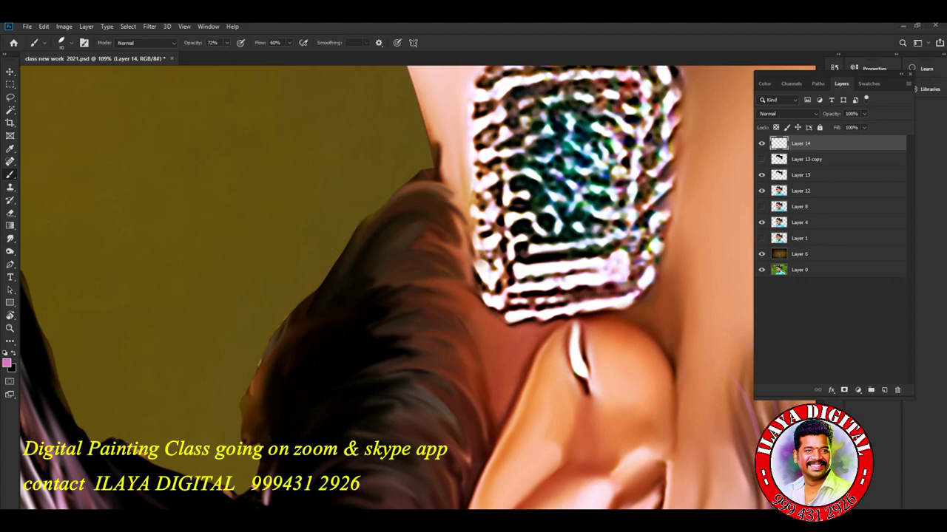
left_click_drag(317, 293, 444, 195)
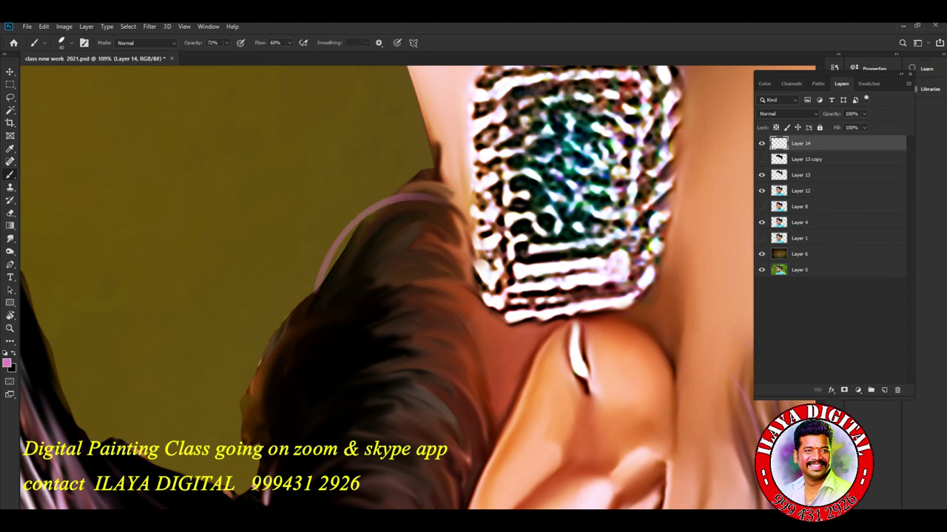
mouse_move(320, 278)
left_mouse_down()
mouse_move(445, 198)
mouse_move(438, 227)
left_mouse_up()
mouse_move(350, 293)
left_mouse_down()
mouse_move(450, 249)
mouse_move(437, 289)
left_mouse_up()
mouse_move(371, 322)
left_mouse_down()
mouse_move(436, 302)
mouse_move(442, 311)
left_mouse_up()
left_click_drag(370, 345, 444, 326)
left_click_drag(376, 372, 446, 342)
left_click_drag(396, 402, 456, 369)
left_click_drag(366, 413, 438, 387)
mouse_move(364, 439)
left_mouse_down()
mouse_move(437, 400)
mouse_move(415, 422)
left_mouse_up()
Paint curved pink strands across the dark hair behind the ear.
scroll(418, 287, "down", 3)
scroll(417, 288, "down", 1)
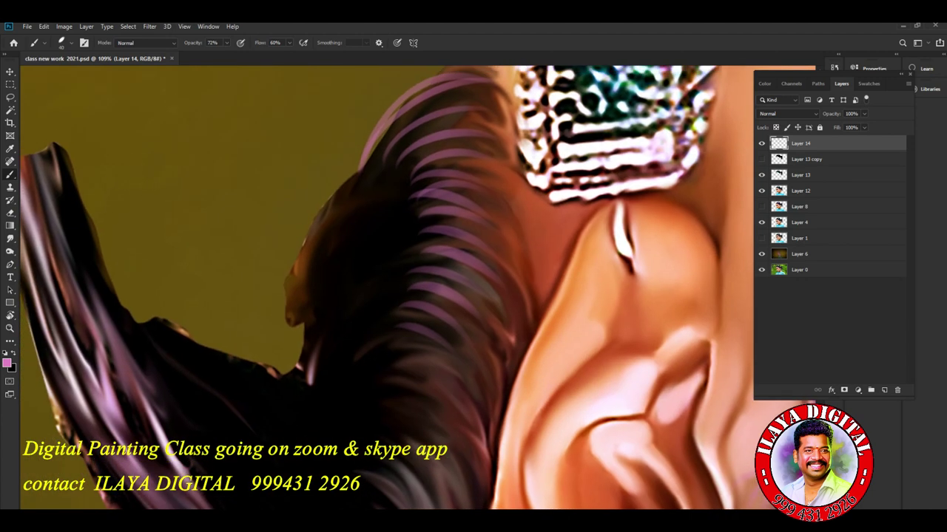
scroll(417, 288, "down", 2)
scroll(417, 287, "down", 2)
left_click_drag(377, 275, 477, 348)
mouse_move(387, 275)
left_mouse_down()
mouse_move(458, 354)
mouse_move(457, 370)
left_mouse_up()
mouse_move(399, 243)
left_mouse_down()
mouse_move(477, 310)
mouse_move(457, 301)
mouse_move(475, 285)
left_mouse_up()
left_click_drag(397, 223, 474, 261)
left_click_drag(383, 190, 452, 217)
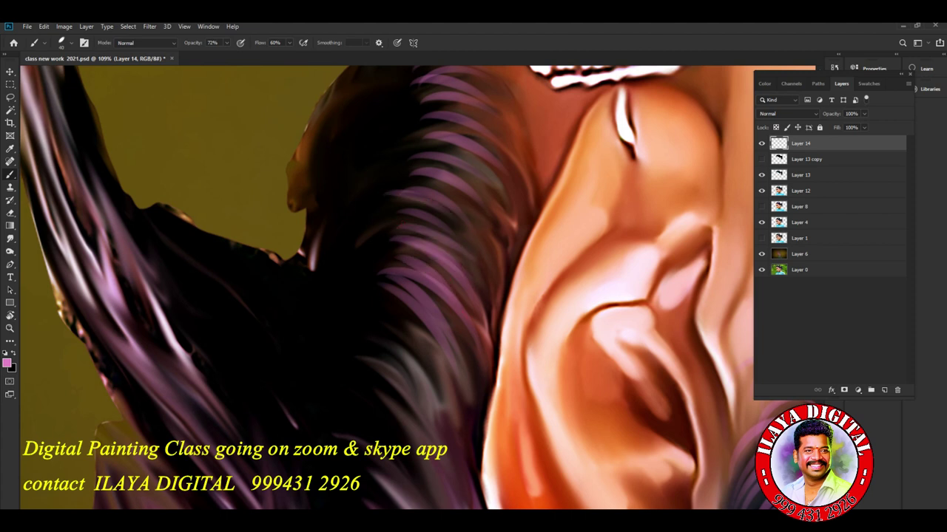
left_click_drag(338, 348, 443, 439)
left_click_drag(370, 344, 452, 433)
left_click_drag(395, 333, 463, 424)
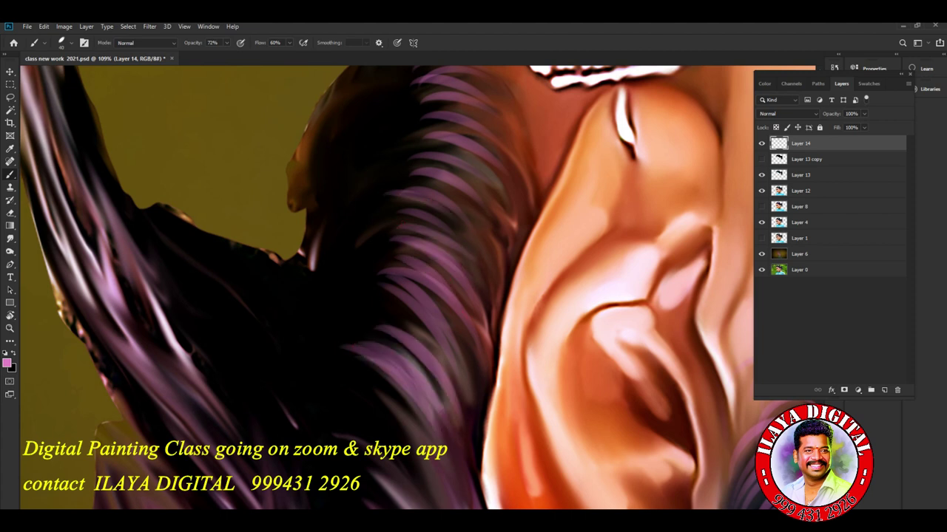
Add pink strands to the hair directly beside the ear.
scroll(463, 424, "down", 5)
left_click_drag(370, 253, 547, 480)
left_click_drag(435, 350, 518, 475)
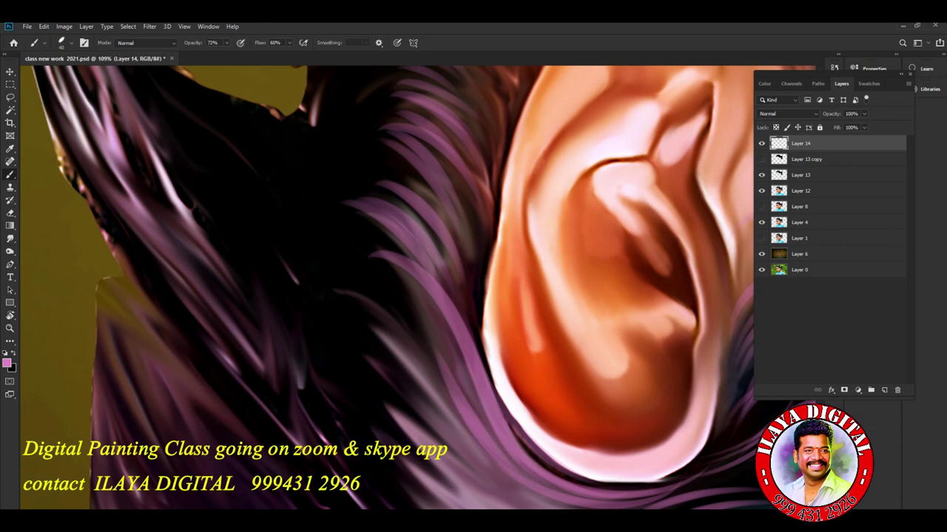
left_click_drag(343, 292, 432, 379)
left_click_drag(352, 311, 440, 410)
left_click_drag(349, 342, 431, 437)
left_click_drag(359, 278, 429, 359)
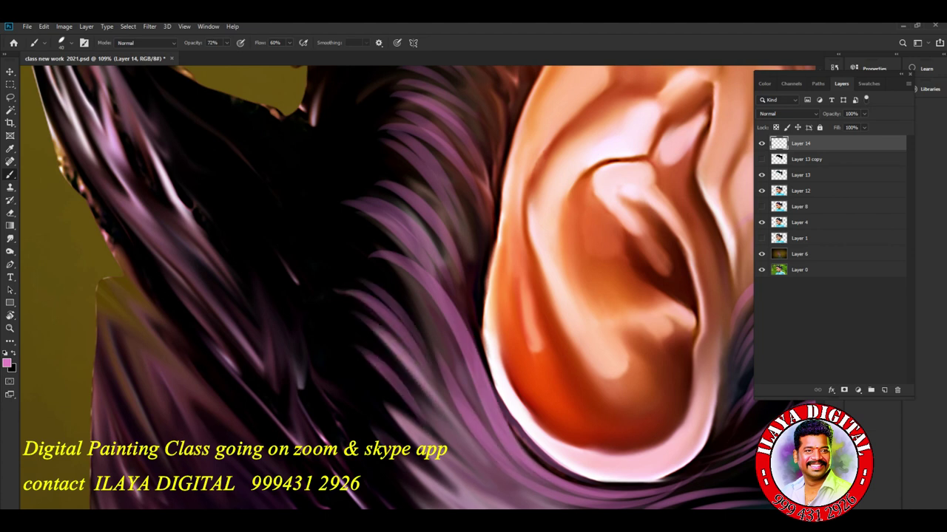
Add faint pink strands beside the ear.
scroll(429, 359, "down", 5)
left_click_drag(355, 221, 533, 384)
left_click_drag(429, 309, 521, 371)
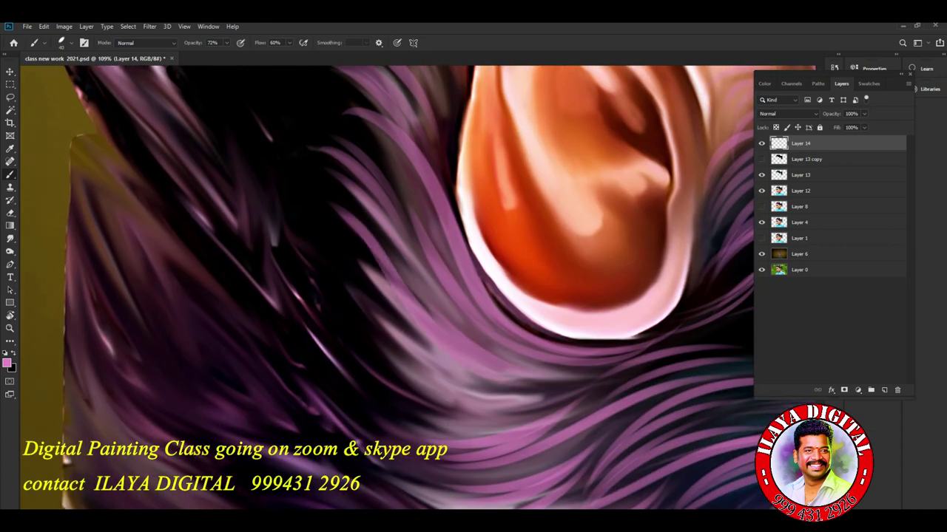
left_click_drag(379, 308, 530, 396)
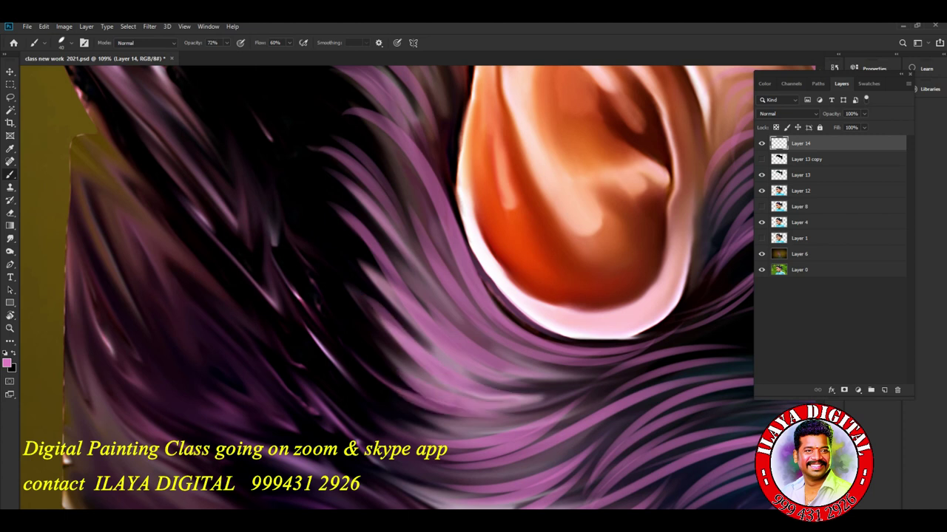
scroll(429, 369, "down", 5)
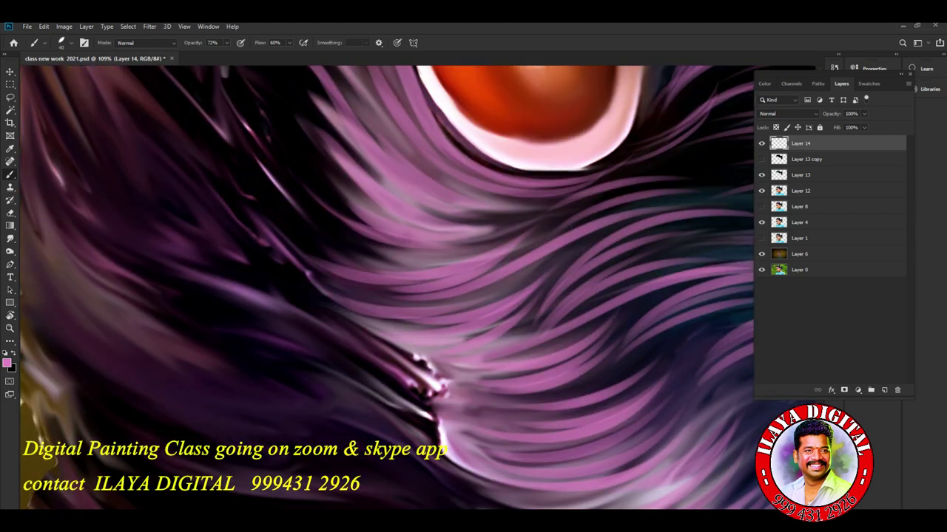
scroll(400, 289, "down", 1)
scroll(414, 289, "up", 5)
scroll(414, 289, "up", 2)
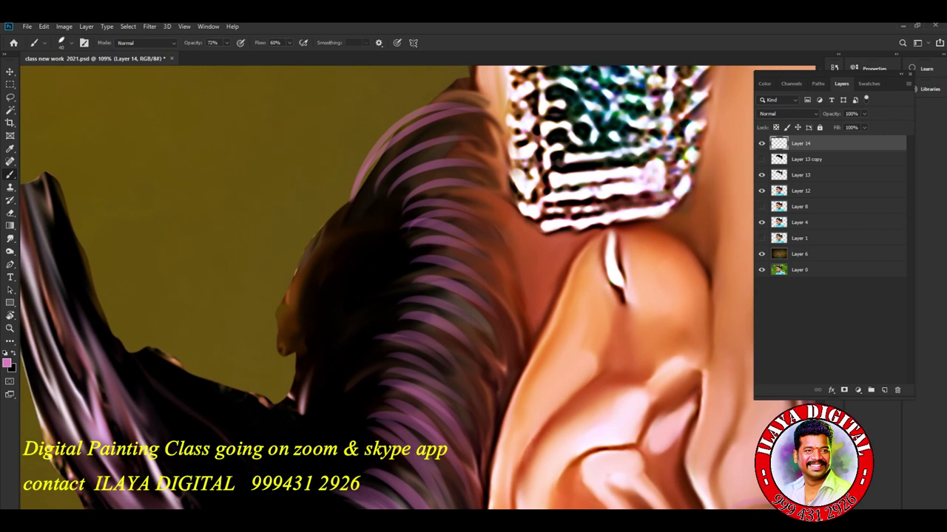
left_click_drag(385, 222, 385, 370)
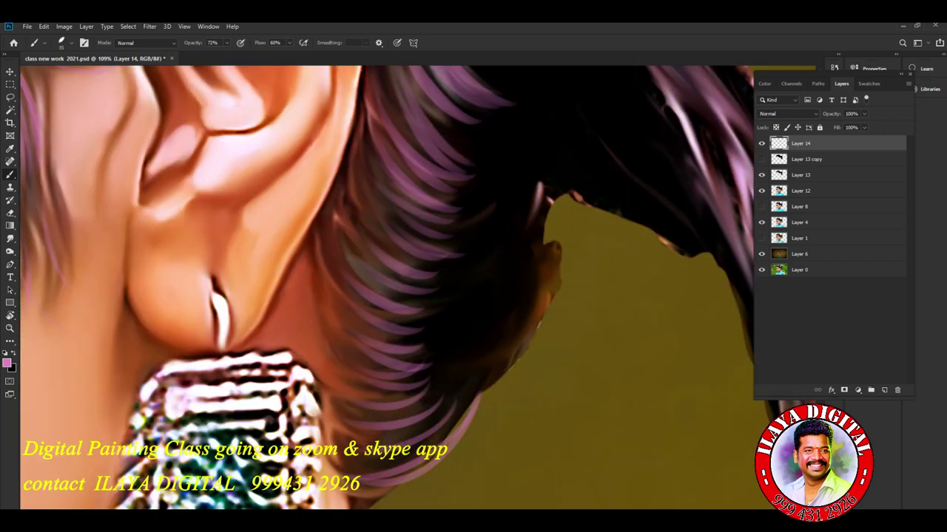
Brighten purple strands near the ear and lower down the hair.
mouse_move(325, 247)
left_mouse_down()
mouse_move(339, 273)
mouse_move(408, 315)
left_mouse_up()
mouse_move(336, 285)
left_mouse_down()
mouse_move(427, 335)
mouse_move(412, 341)
left_mouse_up()
left_click_drag(325, 314, 411, 357)
left_click_drag(331, 342, 401, 382)
left_click_drag(343, 363, 425, 413)
left_click_drag(343, 421, 448, 406)
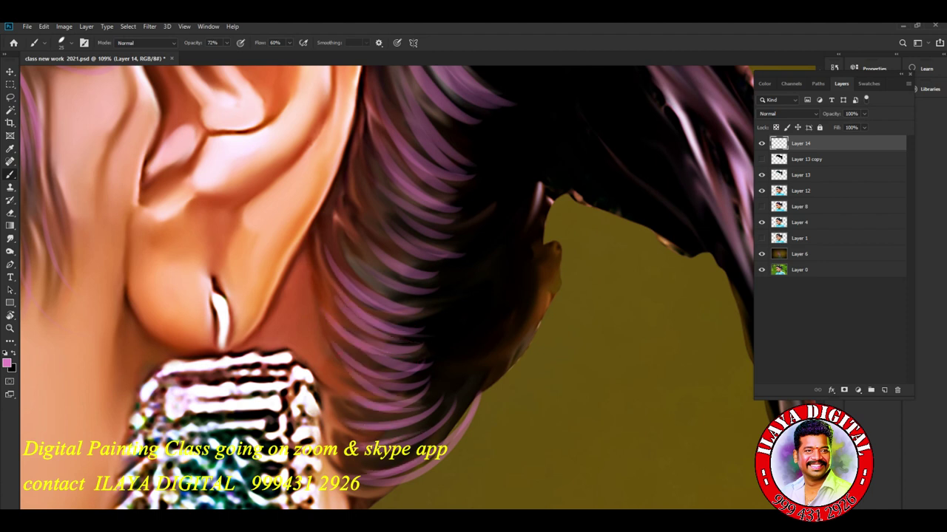
Brighten purple strands from the top of the hair downward.
left_click_drag(366, 126, 417, 206)
left_click_drag(365, 140, 420, 246)
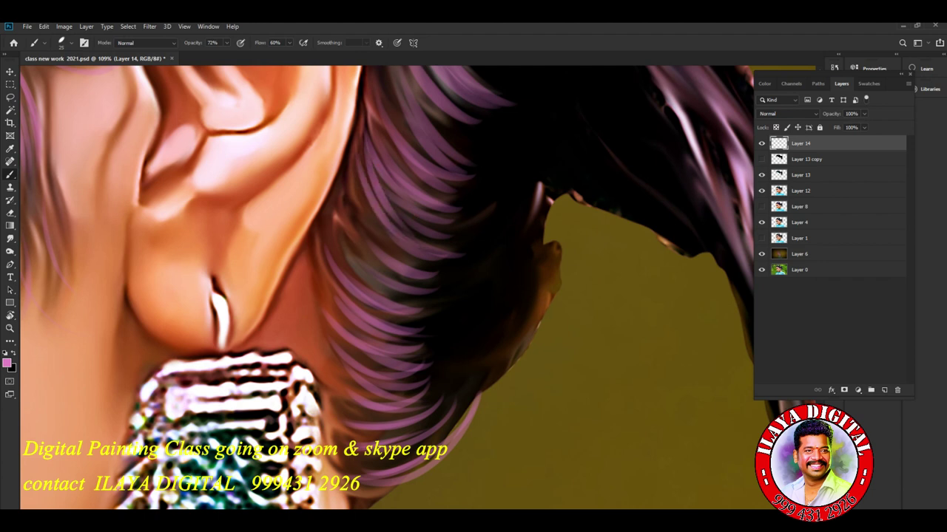
left_click_drag(358, 176, 419, 257)
mouse_move(354, 207)
left_mouse_down()
mouse_move(446, 294)
mouse_move(461, 289)
left_mouse_up()
left_click_drag(333, 246, 441, 311)
left_click_drag(362, 251, 433, 306)
left_click_drag(348, 230, 438, 288)
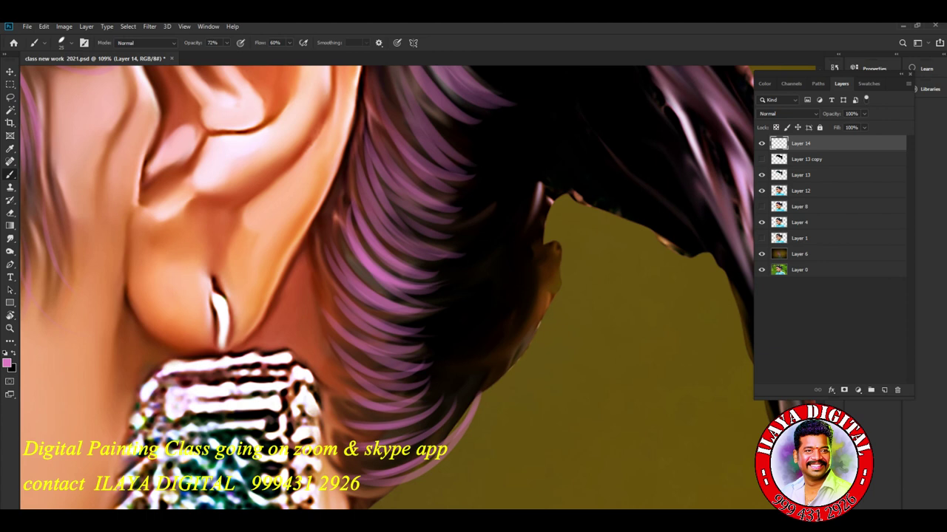
left_click_drag(384, 114, 475, 187)
mouse_move(393, 86)
left_mouse_down()
mouse_move(485, 182)
mouse_move(493, 157)
left_mouse_up()
left_click_drag(351, 262, 434, 288)
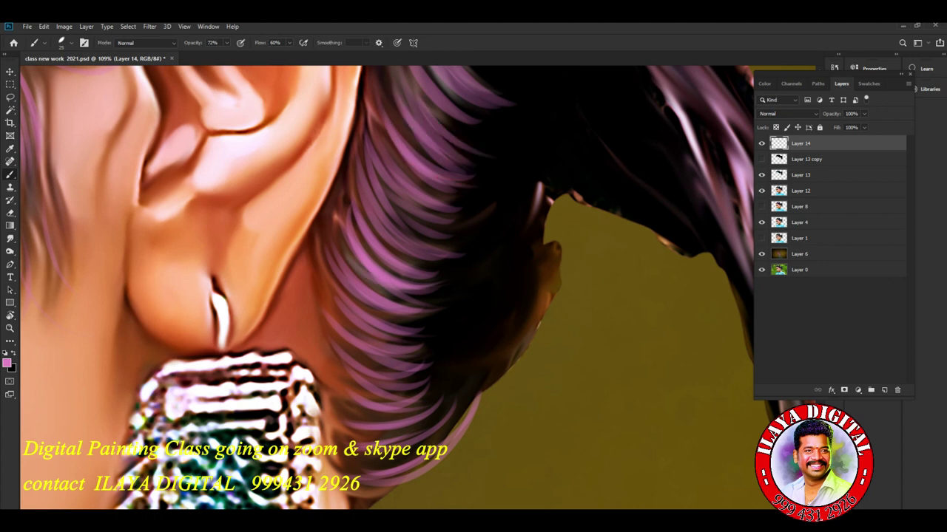
left_click_drag(360, 301, 465, 329)
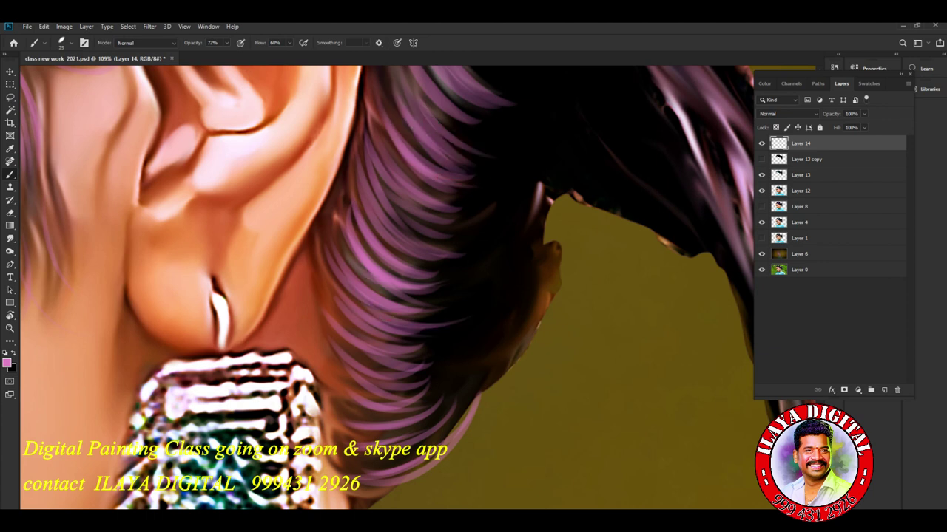
With the view turned nearly upside down, paint new purple hair strands.
key("r")
mouse_move(518, 222)
left_mouse_down()
mouse_move(326, 369)
mouse_move(444, 348)
left_mouse_up()
key("b")
mouse_move(300, 269)
left_mouse_down()
mouse_move(308, 337)
mouse_move(341, 411)
left_mouse_up()
left_click_drag(321, 293, 334, 366)
left_click_drag(328, 362, 359, 413)
left_click_drag(307, 324, 342, 401)
left_click_drag(315, 299, 359, 409)
left_click_drag(353, 325, 393, 436)
left_click_drag(343, 365, 390, 431)
Paint purple and light-purple strands along the hair's lower-left and left edges.
left_click_drag(339, 338, 391, 428)
left_click_drag(361, 321, 397, 415)
left_click_drag(319, 309, 352, 435)
left_click_drag(332, 381, 410, 434)
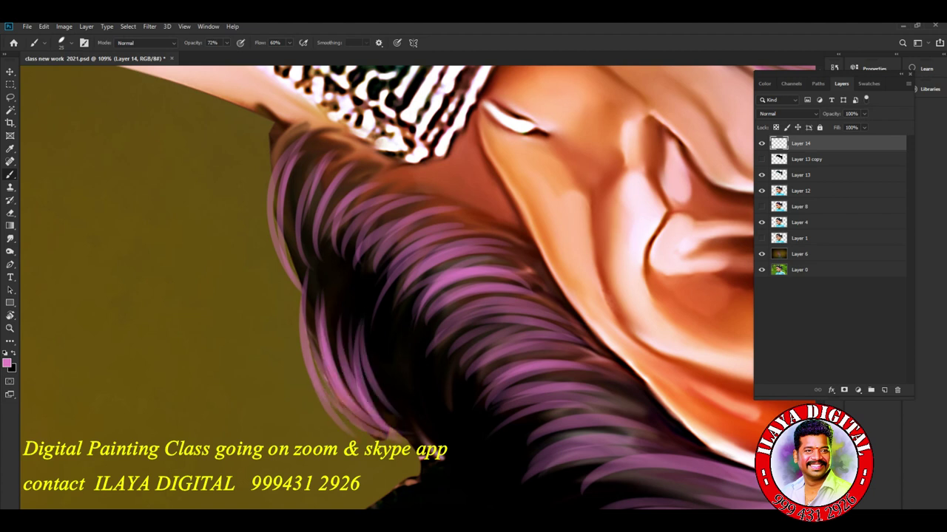
left_click_drag(246, 219, 294, 289)
left_click_drag(256, 133, 275, 259)
left_click_drag(280, 205, 299, 259)
left_click_drag(303, 142, 327, 270)
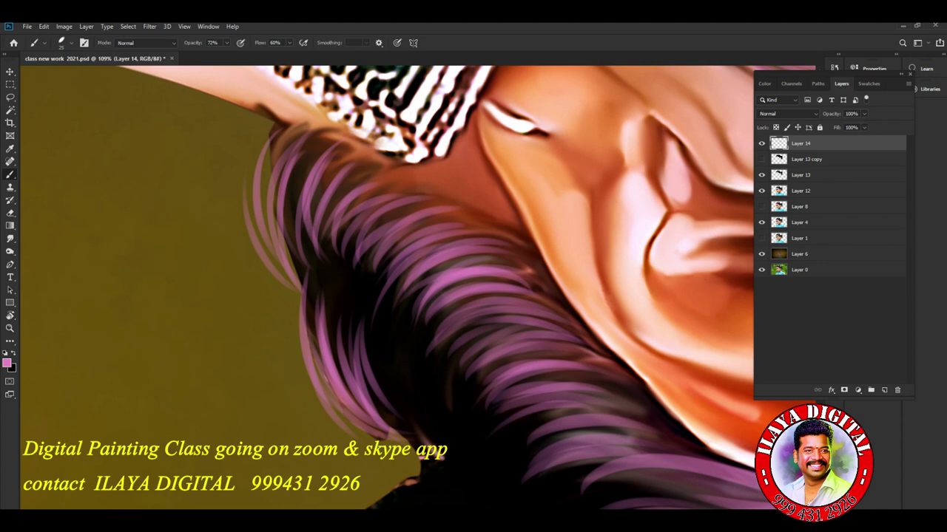
Add purple strands to the lower hair and loose pink wisps over the olive background.
left_click_drag(385, 331, 450, 445)
mouse_move(414, 334)
left_mouse_down()
mouse_move(464, 440)
mouse_move(479, 447)
left_mouse_up()
mouse_move(403, 355)
left_mouse_down()
mouse_move(466, 436)
mouse_move(460, 458)
mouse_move(412, 433)
mouse_move(447, 474)
left_mouse_up()
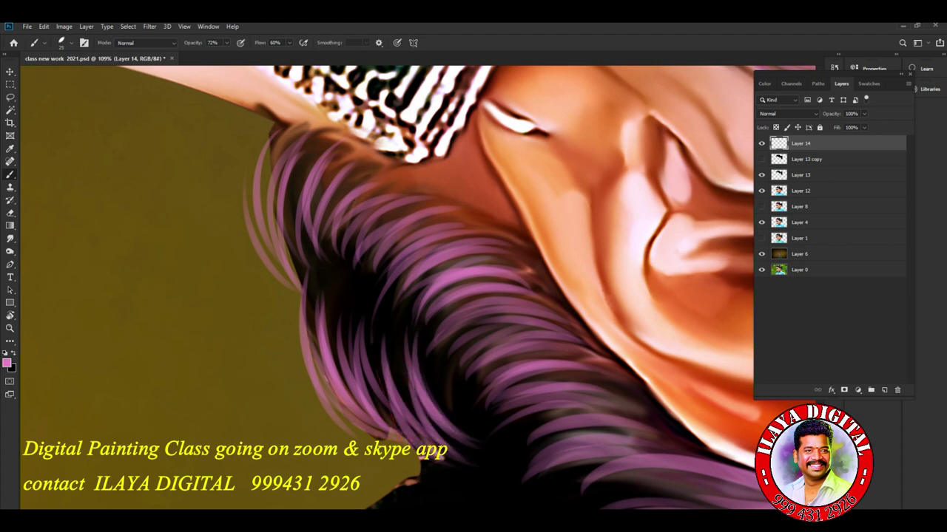
left_click_drag(373, 346, 408, 426)
left_click_drag(281, 263, 297, 319)
mouse_move(183, 177)
left_mouse_down()
mouse_move(209, 296)
mouse_move(260, 327)
left_mouse_up()
left_click_drag(281, 373, 288, 411)
Paint long curved strands across the middle of the hair.
left_click_drag(444, 296, 377, 178)
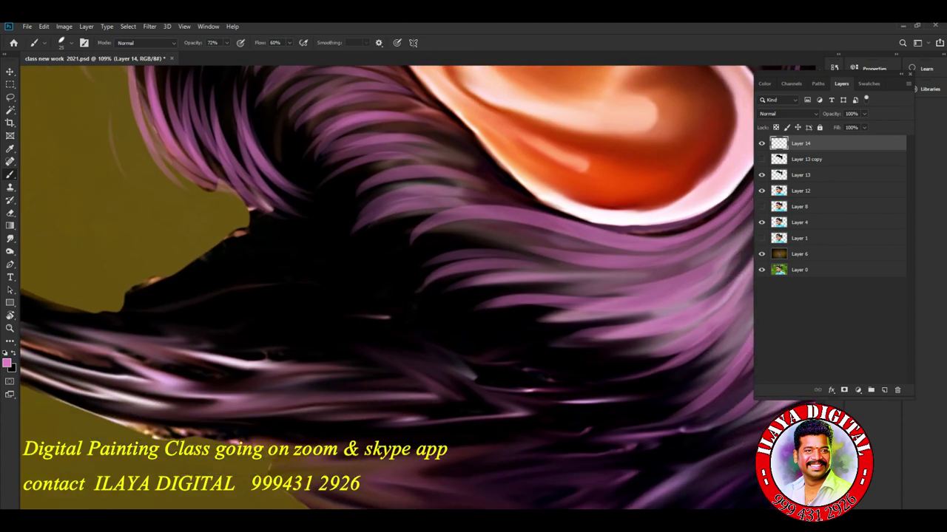
left_click_drag(328, 321, 408, 245)
mouse_move(340, 297)
left_mouse_down()
mouse_move(561, 233)
mouse_move(491, 235)
left_mouse_up()
left_click_drag(361, 310, 556, 250)
left_click_drag(394, 325, 589, 278)
left_click_drag(407, 355, 546, 285)
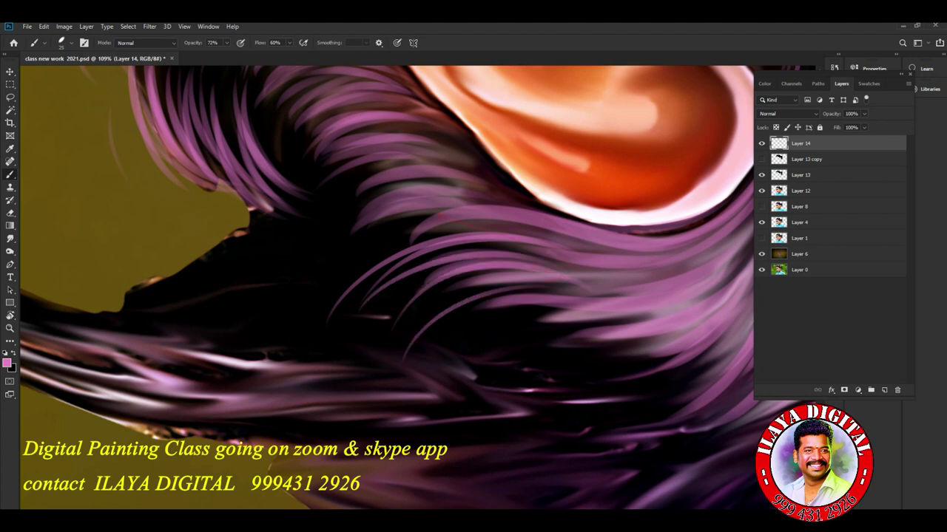
left_click_drag(367, 291, 546, 226)
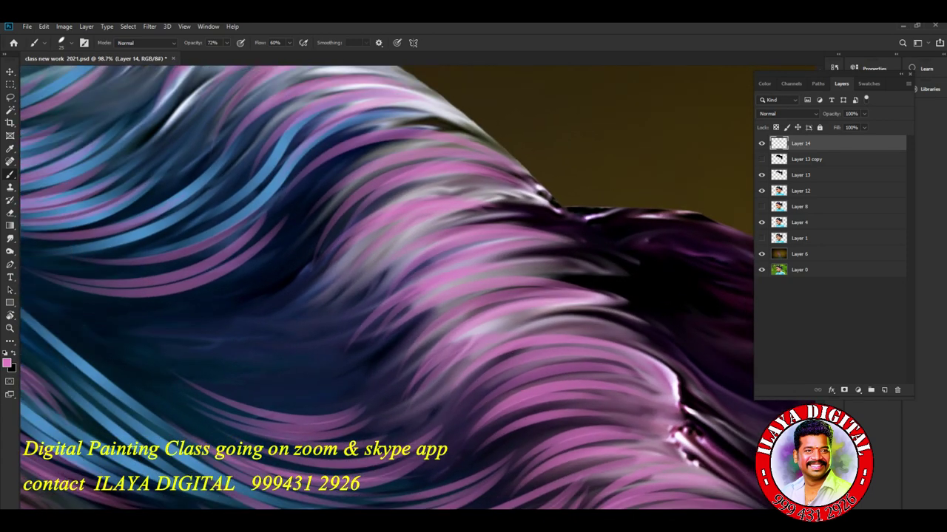
Paint thin pink strands across the dark hair and its lower section.
left_click_drag(155, 344, 325, 335)
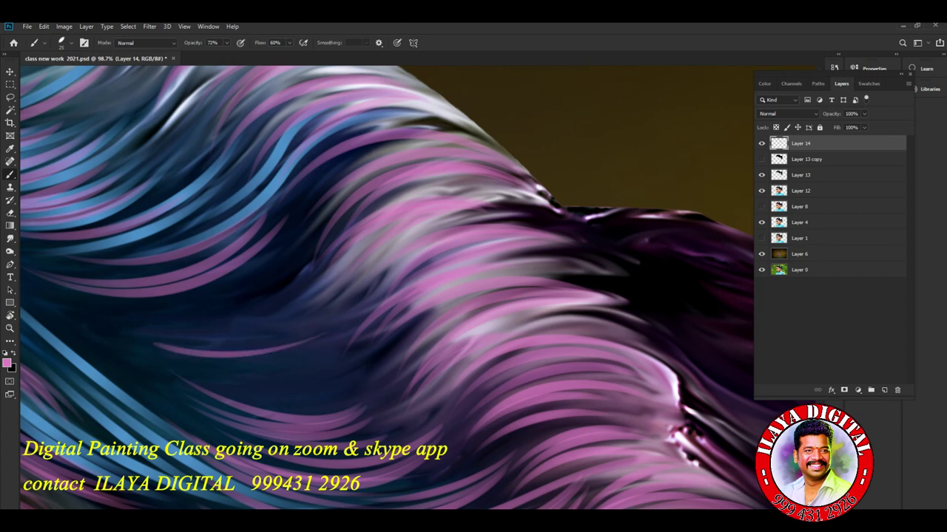
left_click_drag(160, 360, 302, 348)
left_click_drag(176, 374, 328, 358)
left_click_drag(182, 392, 414, 321)
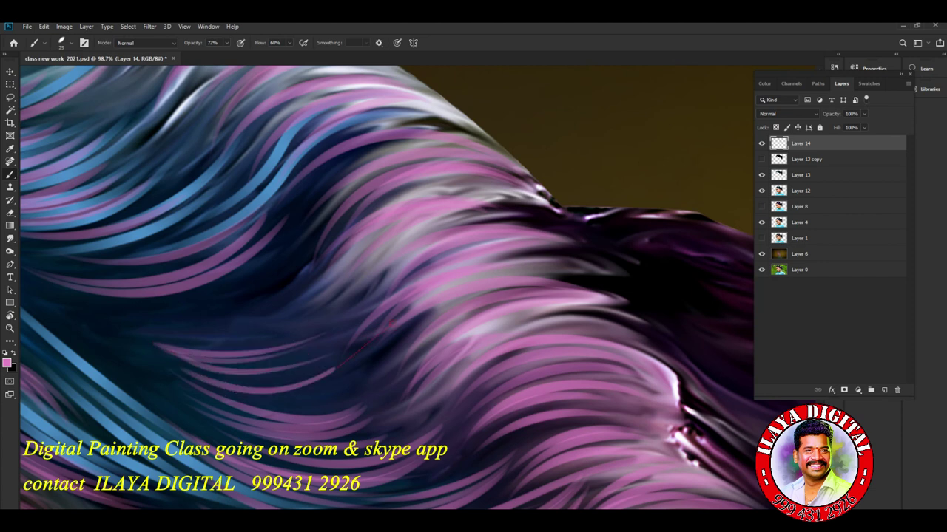
left_click_drag(281, 402, 352, 380)
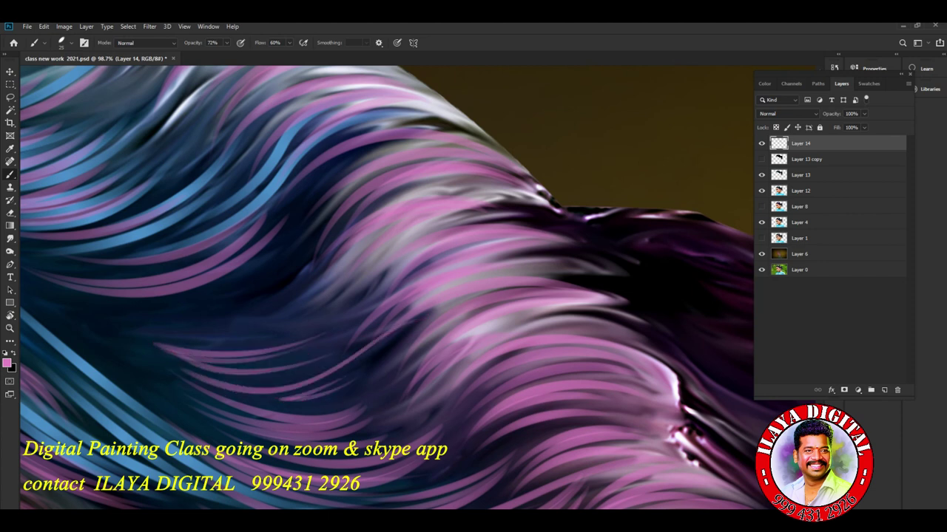
mouse_move(126, 322)
left_mouse_down()
mouse_move(273, 306)
mouse_move(237, 321)
left_mouse_up()
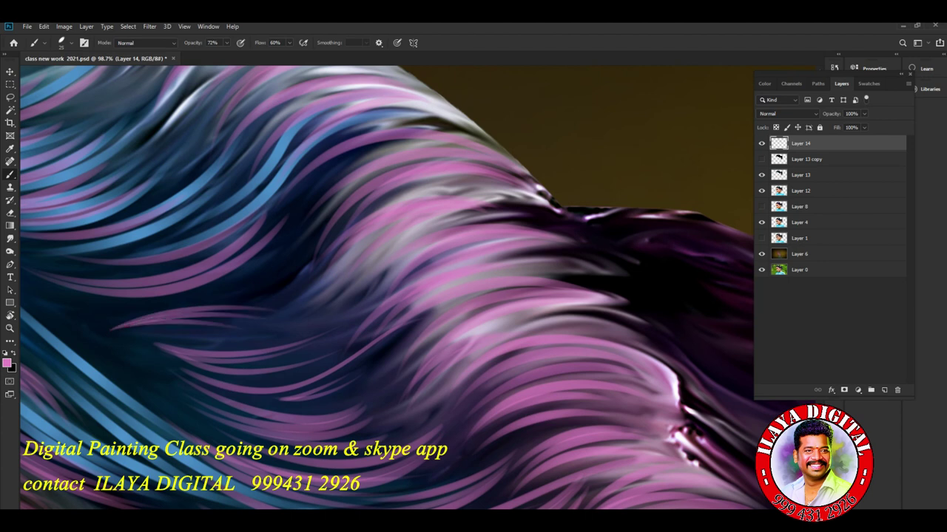
left_click_drag(147, 337, 250, 329)
mouse_move(131, 311)
left_mouse_down()
mouse_move(31, 295)
mouse_move(127, 323)
mouse_move(152, 365)
mouse_move(188, 378)
left_mouse_up()
left_click_drag(106, 368, 233, 452)
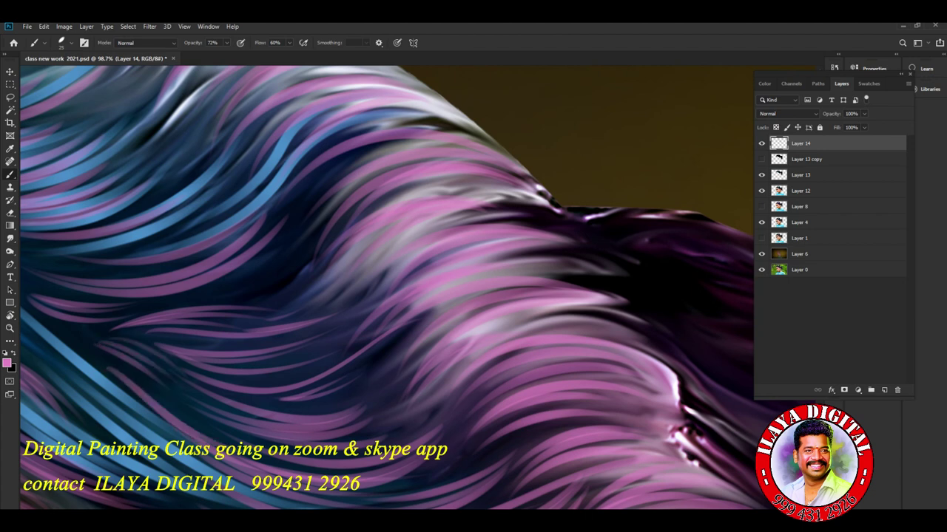
Add faint pink, bright, and blue strokes to the hair and upper strands.
left_click_drag(361, 261, 399, 296)
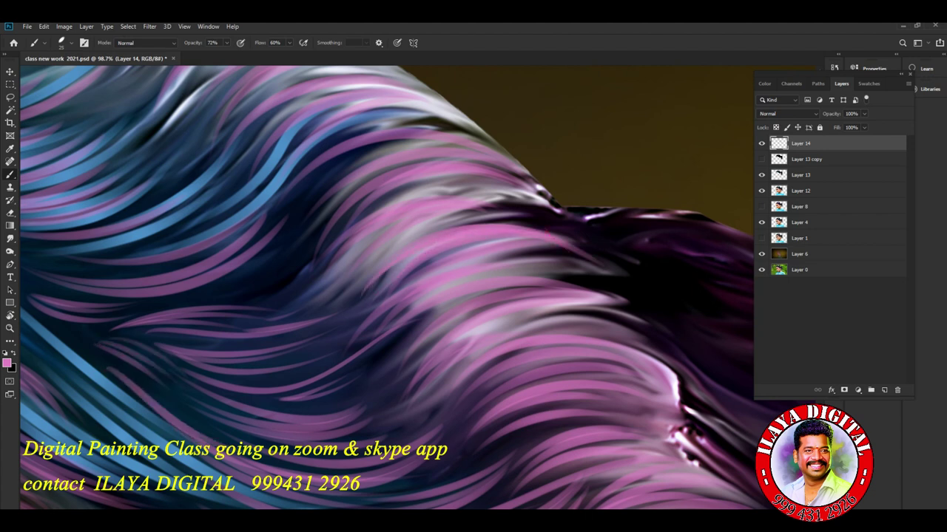
left_click_drag(432, 349, 268, 417)
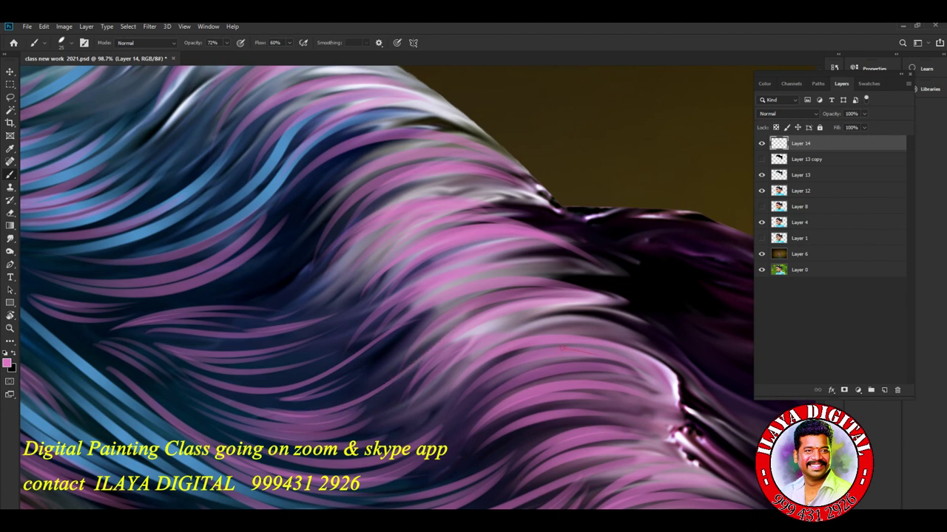
left_click_drag(563, 349, 315, 457)
left_click_drag(486, 130, 295, 198)
left_click_drag(515, 134, 378, 158)
left_click_drag(444, 117, 290, 179)
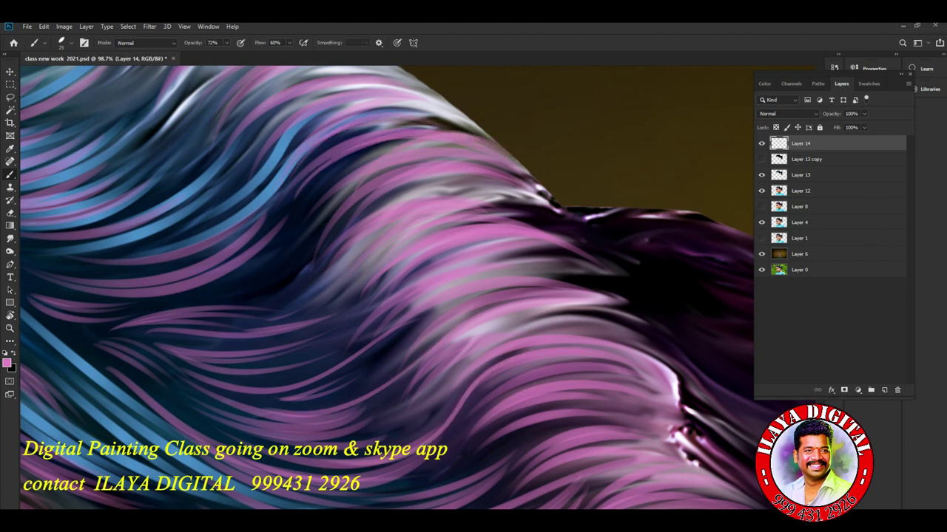
Paint pink strands across the hair's white highlight and along its top edge.
scroll(392, 106, "down", 5)
scroll(385, 288, "down", 3)
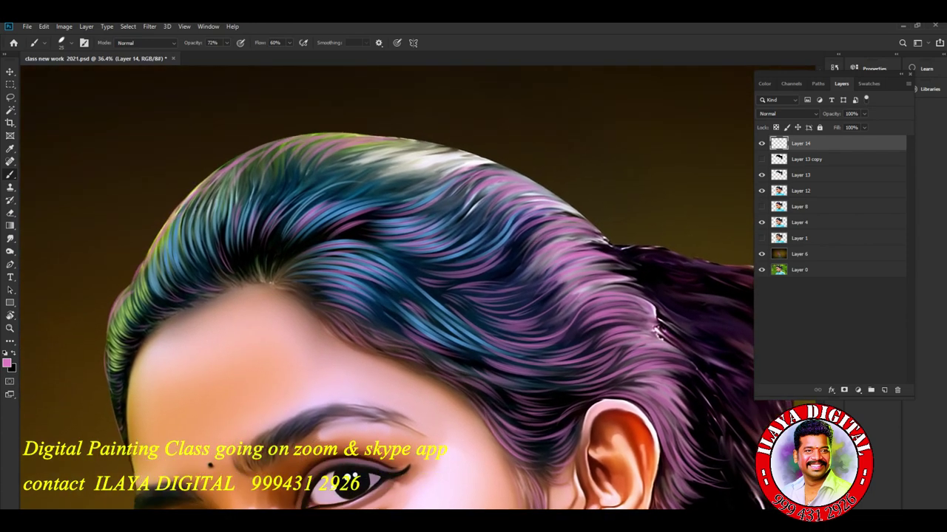
scroll(384, 288, "up", 4)
scroll(385, 288, "up", 5)
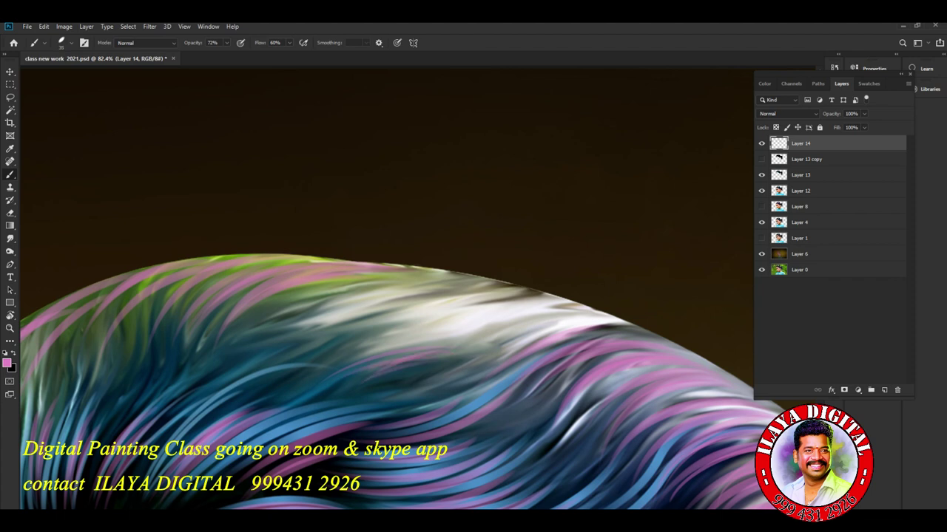
left_click_drag(451, 374, 388, 391)
left_click_drag(458, 357, 389, 379)
mouse_move(572, 315)
left_mouse_down()
mouse_move(471, 336)
mouse_move(421, 320)
left_mouse_up()
left_click_drag(481, 279, 374, 266)
left_click_drag(536, 284, 397, 265)
left_click_drag(621, 312, 473, 325)
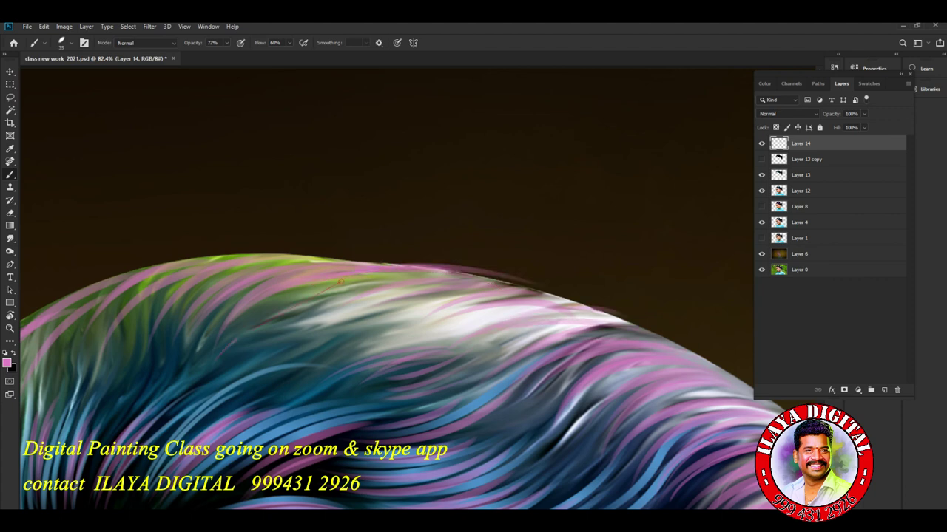
left_click_drag(408, 292, 340, 304)
left_click_drag(413, 307, 311, 347)
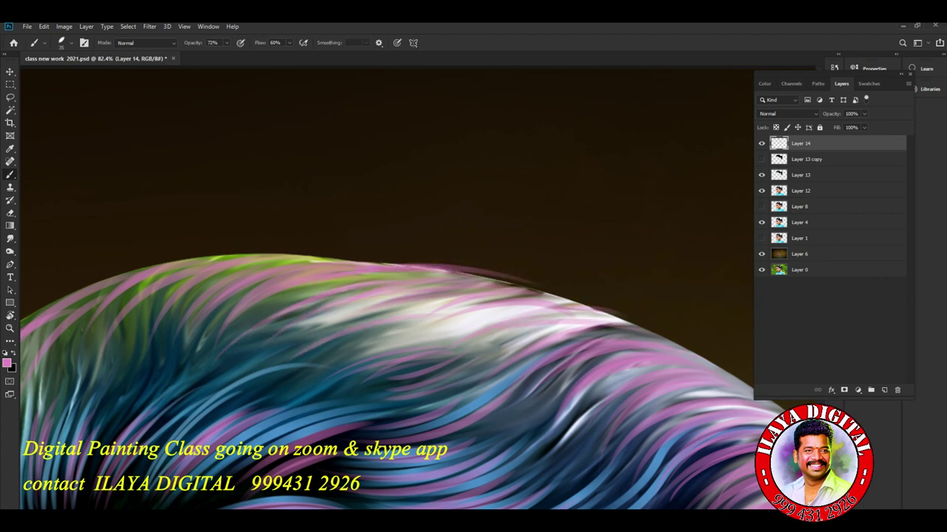
Zoom out and show Layer 13 copy for darker, more defined hair strands.
scroll(348, 432, "down", 1)
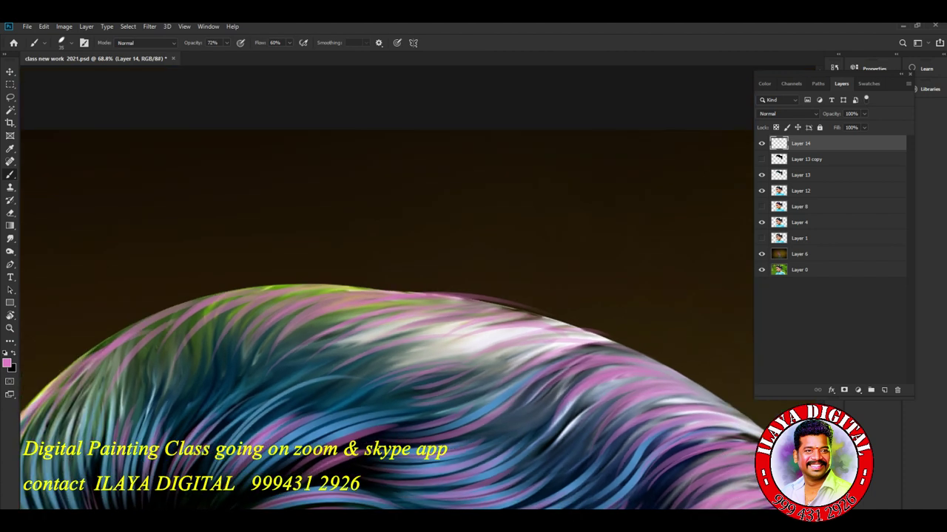
scroll(392, 333, "down", 1)
scroll(392, 333, "down", 3)
scroll(392, 333, "down", 1)
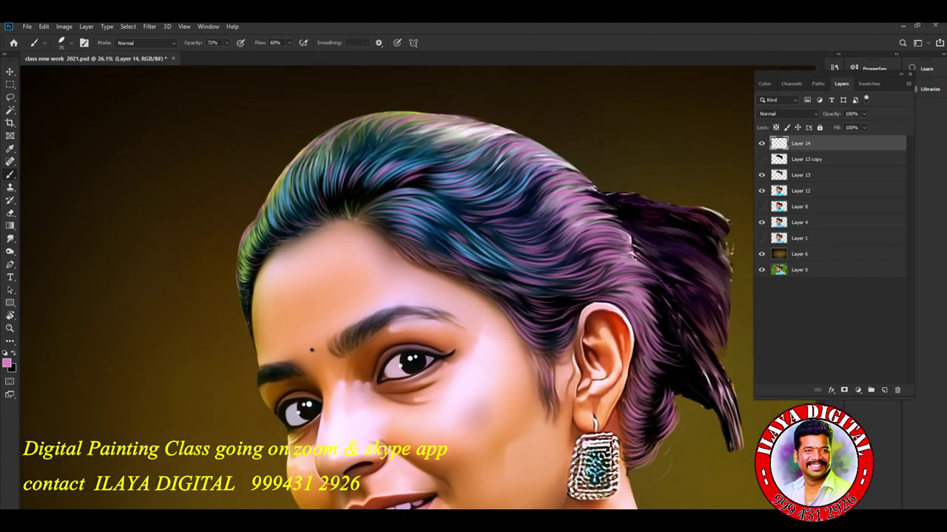
scroll(414, 289, "up", 2)
scroll(414, 289, "down", 1)
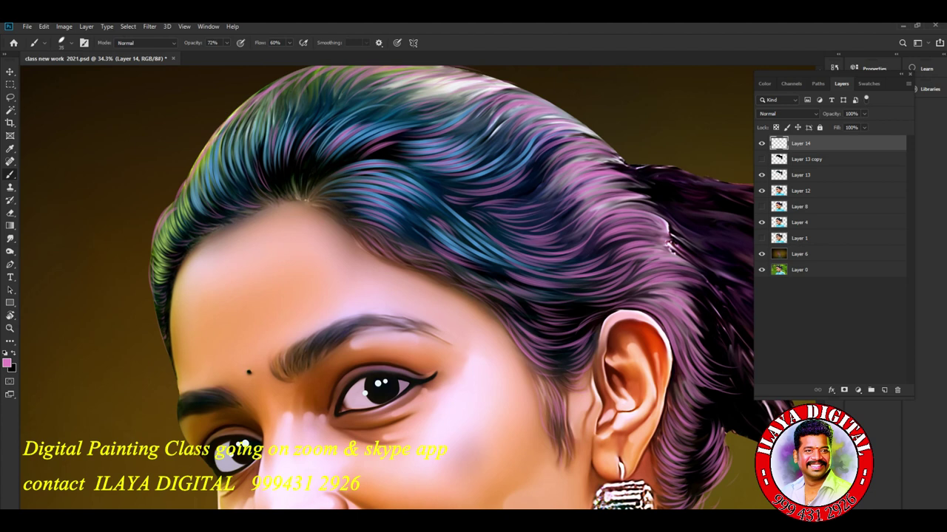
left_click(761, 159)
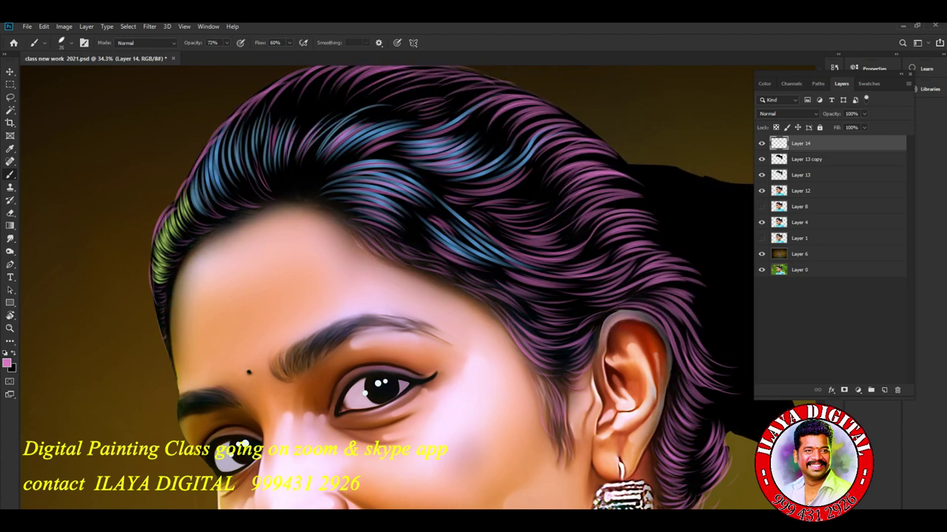
scroll(444, 289, "right", 3)
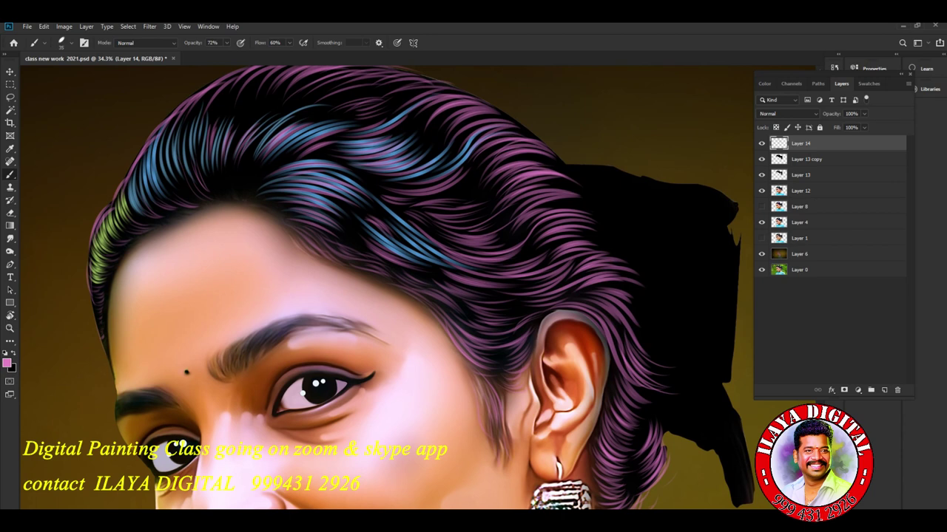
left_click(831, 390)
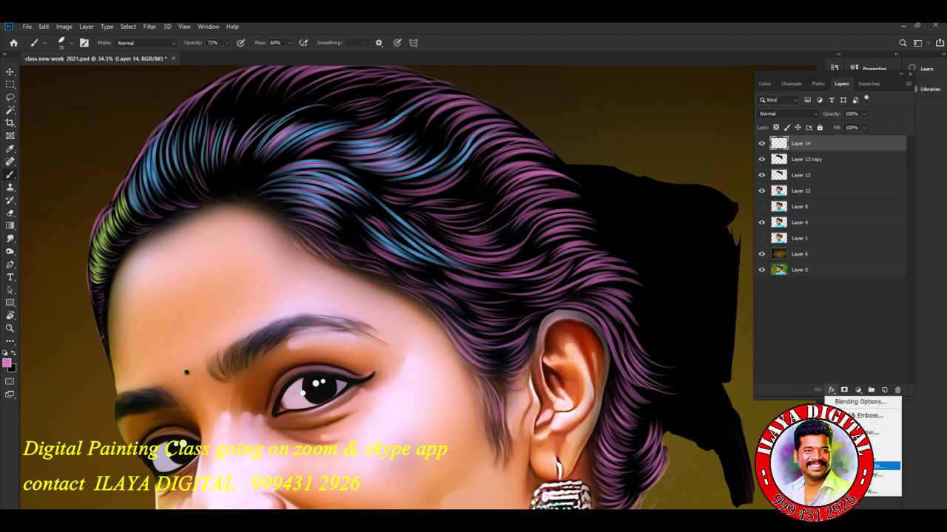
Add a Gradient Overlay to the hair, trying purple-pink, Transparent Stripes and Blue-Red-Yellow presets.
left_click(880, 466)
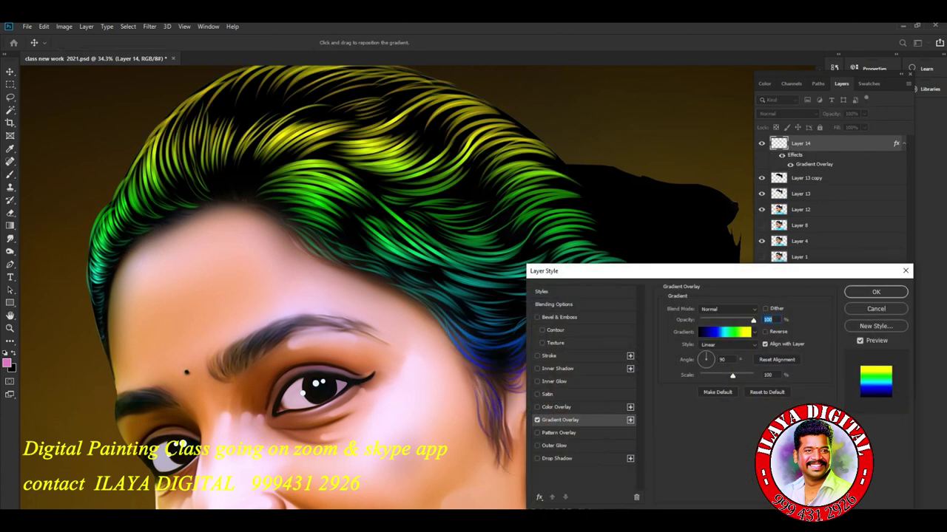
left_click_drag(591, 270, 685, 50)
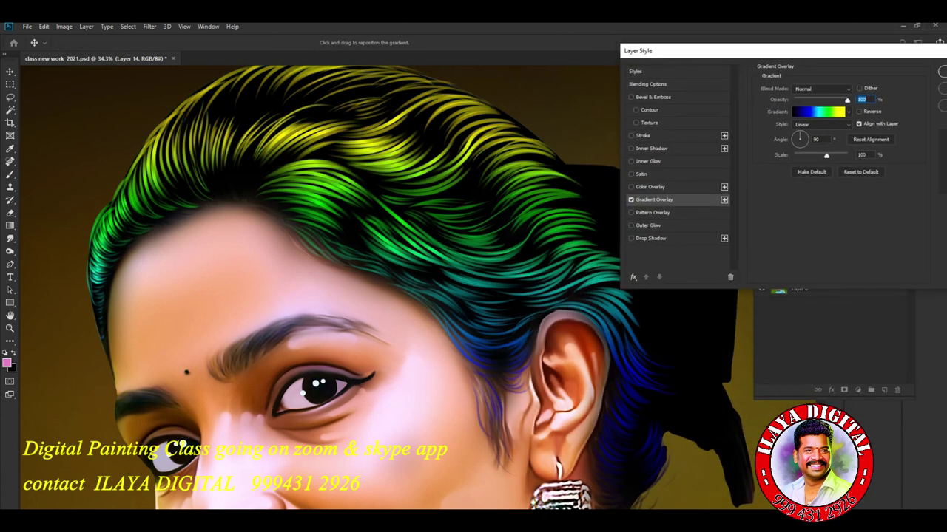
left_click(817, 111)
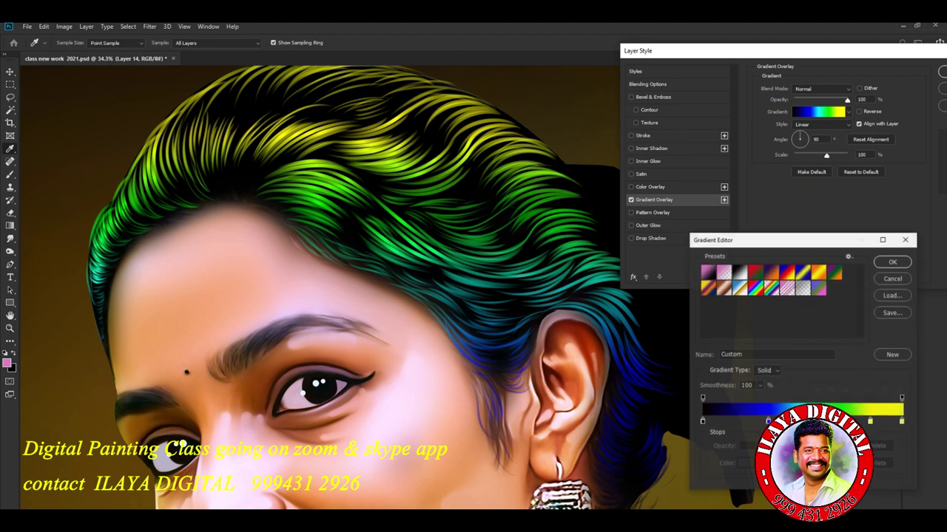
left_click(819, 289)
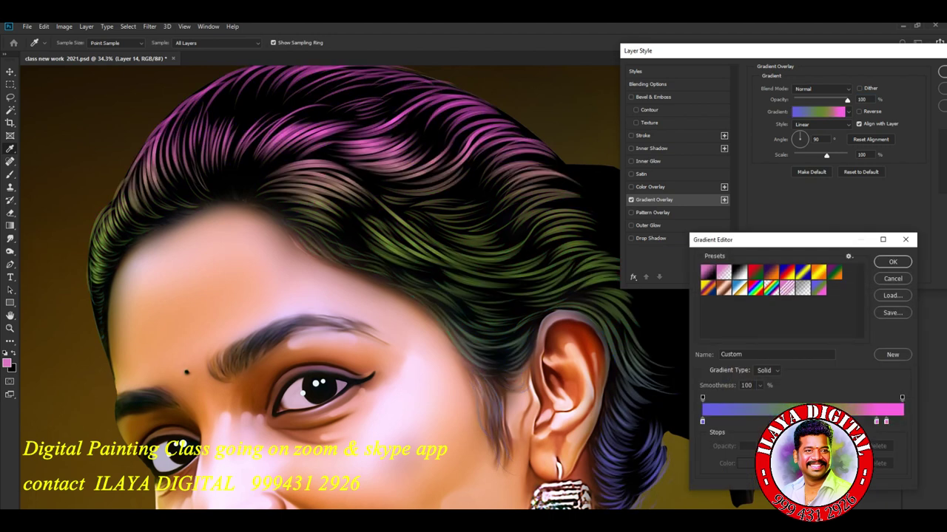
left_click(802, 288)
left_click(787, 272)
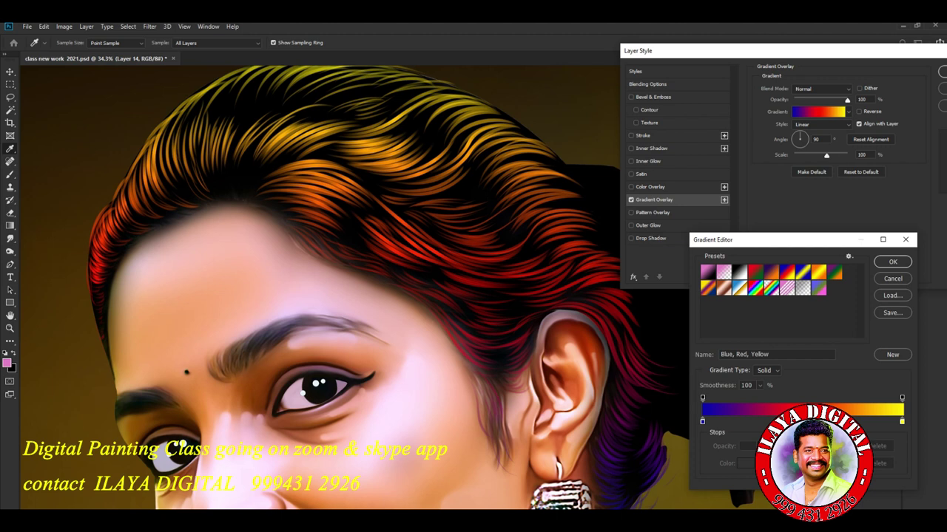
Try Foreground-to-Background, Black-White and Violet-Orange presets, then confirm a custom violet-green-pink gradient.
left_click_drag(690, 370, 671, 369)
scroll(610, 429, "down", 2)
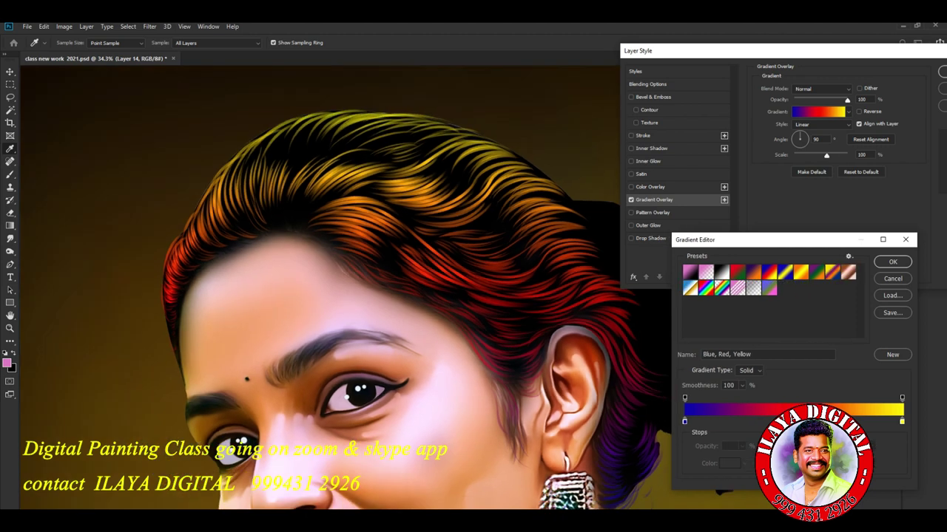
left_click_drag(517, 369, 348, 266)
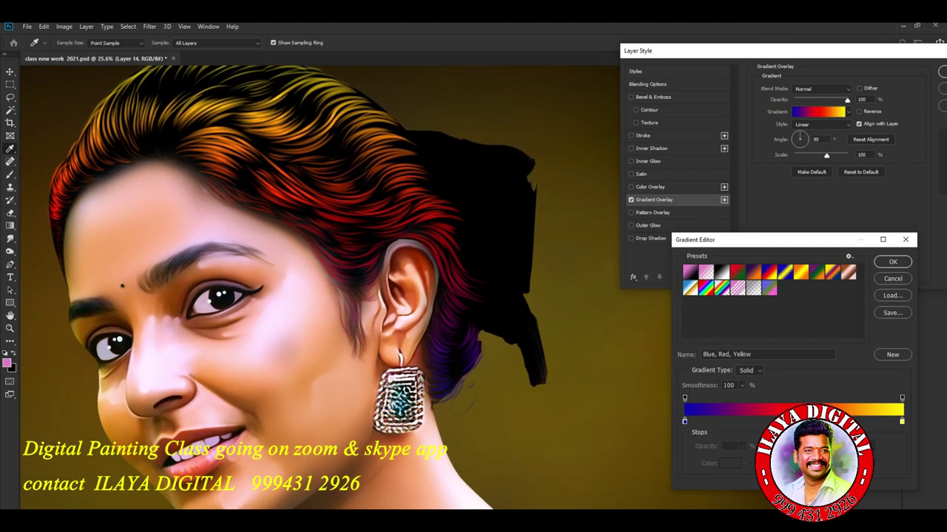
left_click(689, 273)
left_click(721, 272)
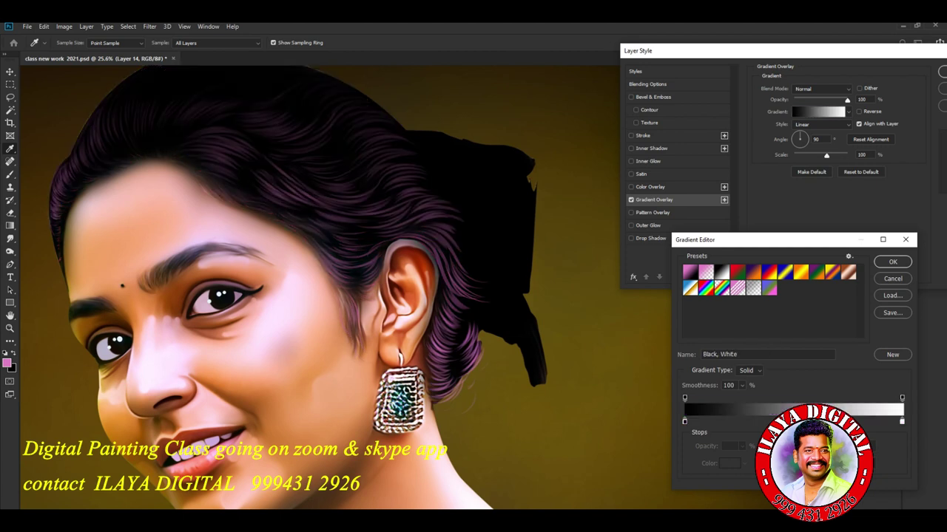
left_click(722, 272)
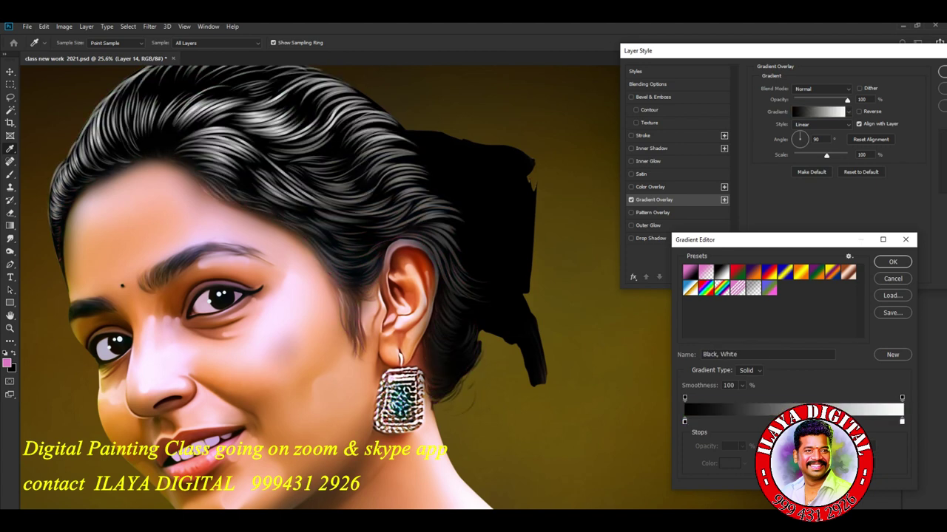
left_click(753, 272)
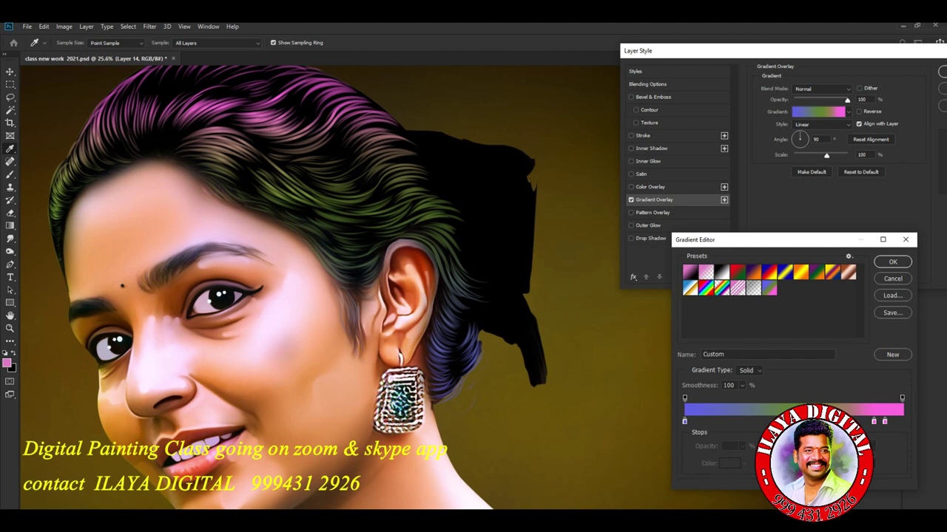
key("Return")
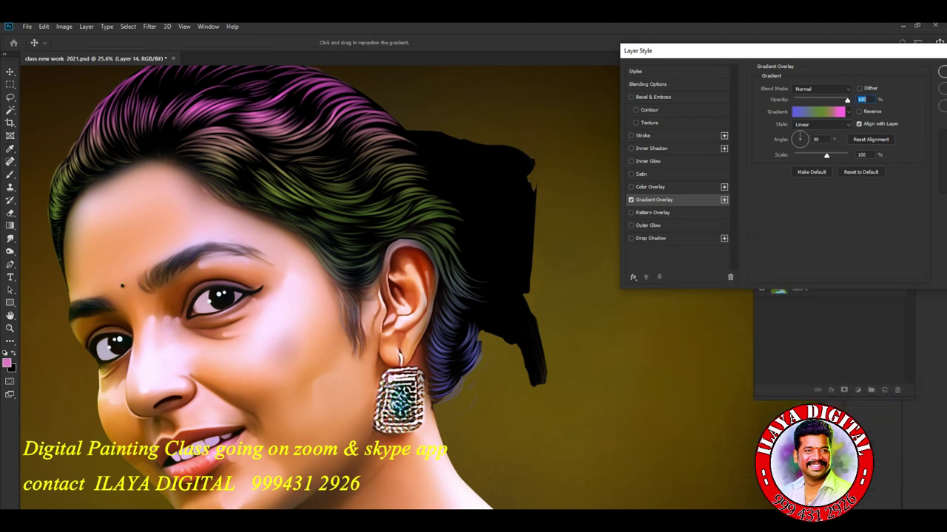
Set the gradient overlay Angle to 15 and Scale to about 80, then apply it.
key("Tab")
type("-56")
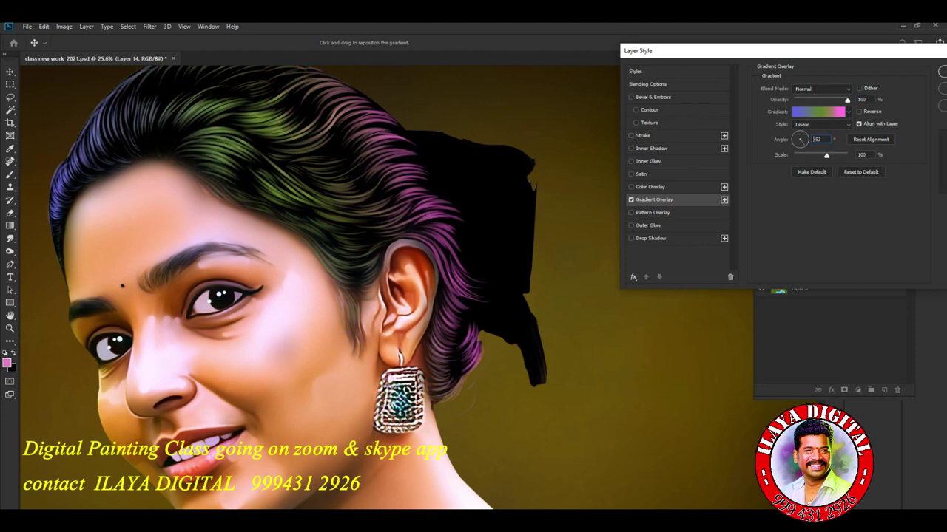
type("-13")
type("15")
type("-153")
type("4")
type("5")
type("47")
type("15")
key("Tab")
key("shift+Down")
key("shift+Down")
key("shift+Down")
key("shift+Down")
key("shift+Down")
key("shift+Down")
key("shift+Down")
key("shift+Up")
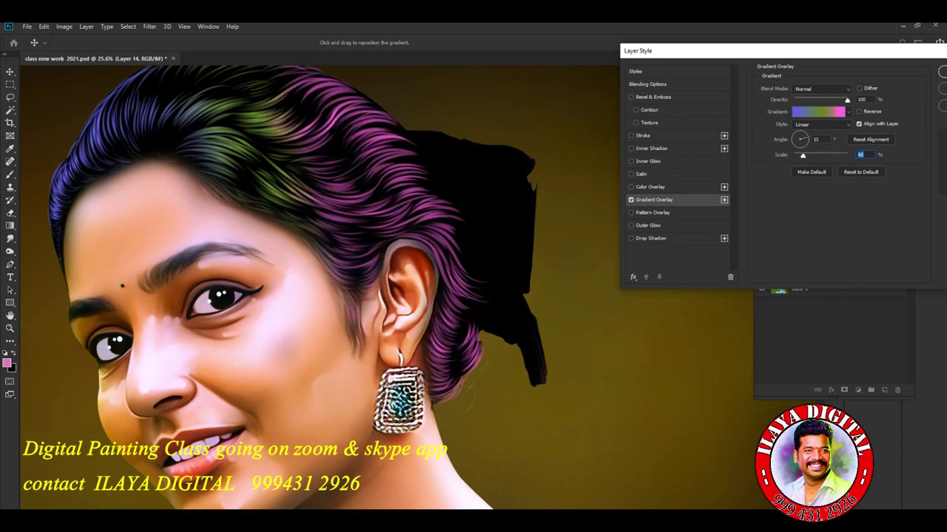
key("shift+Up")
key("shift+Up")
key("Return")
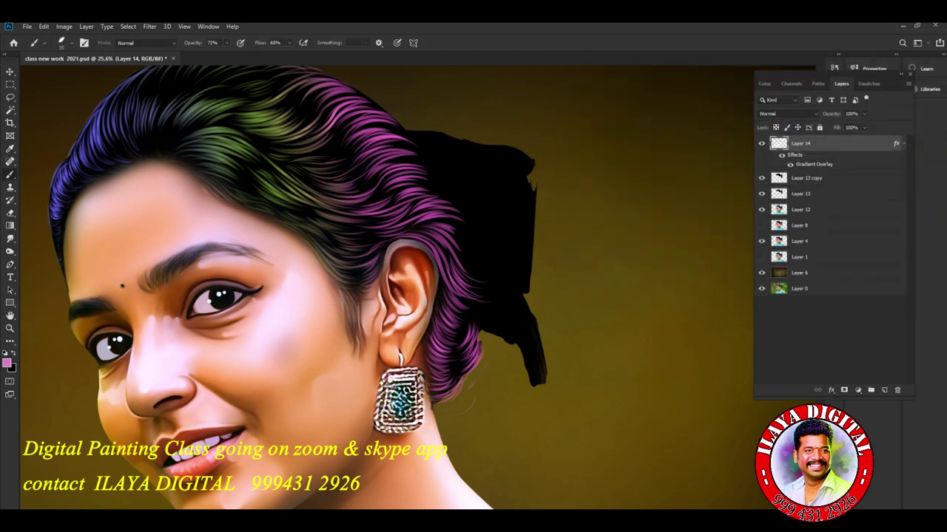
Create a new empty layer and merge the gradient hair layer into it.
key("ctrl+shift+n")
key("Return")
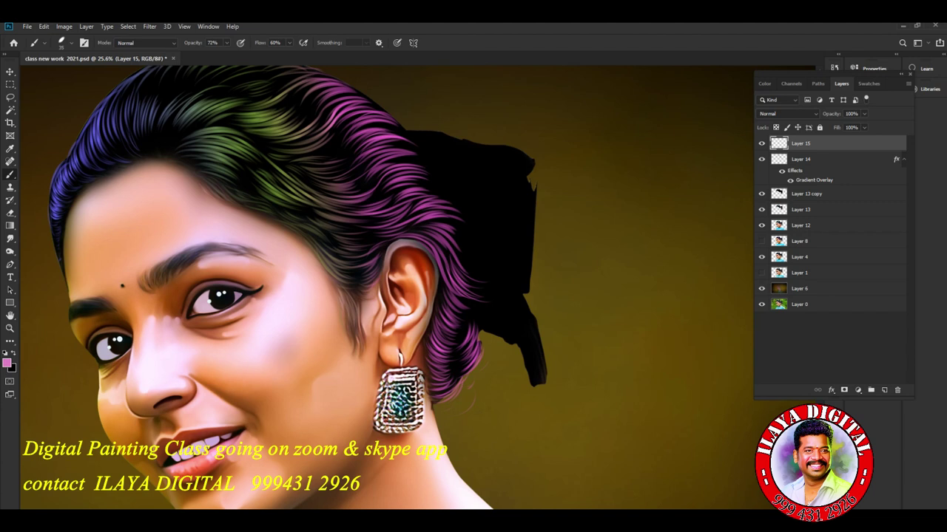
key("alt+shift+bracketleft")
key("ctrl+e")
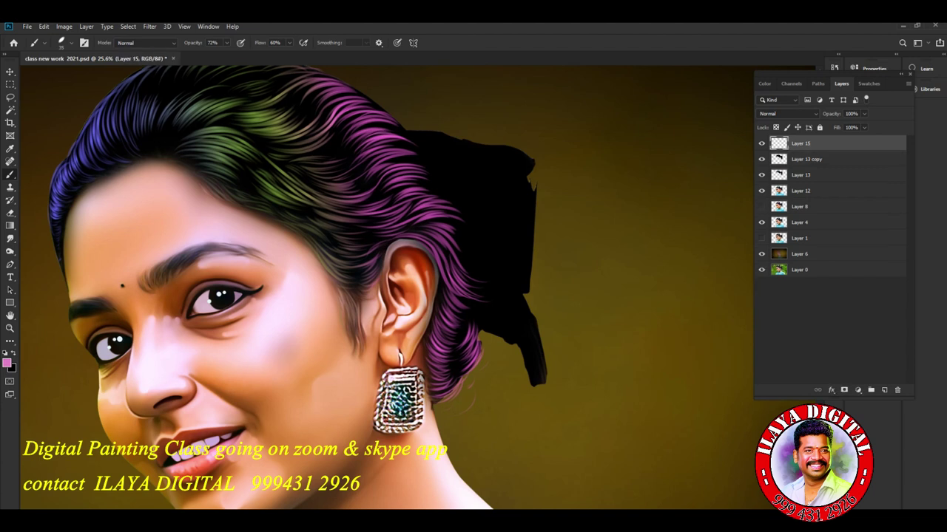
Shift the merged hair's Hue to about -92 and zoom out to the full portrait.
key("ctrl+u")
left_click_drag(684, 229, 646, 228)
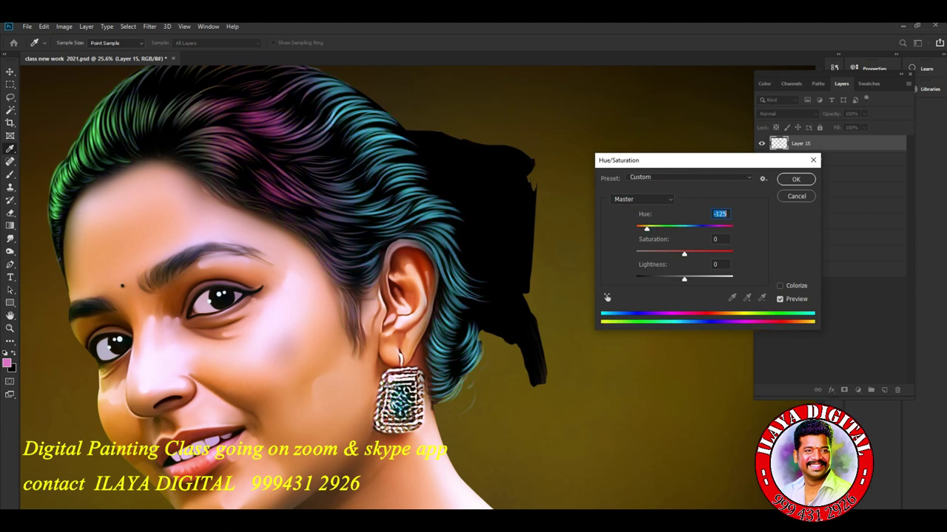
key("shift+Up")
key("shift+Up")
key("shift+Up")
key("Return")
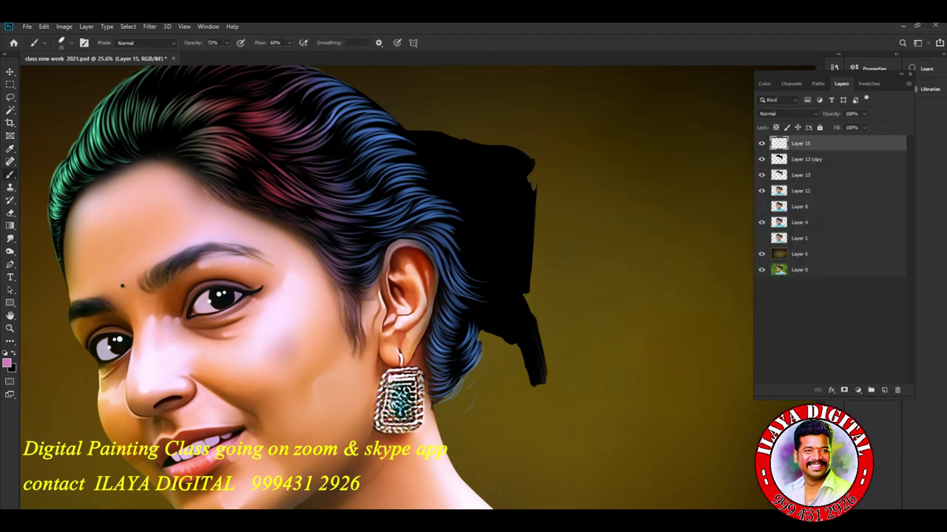
key("ctrl+minus")
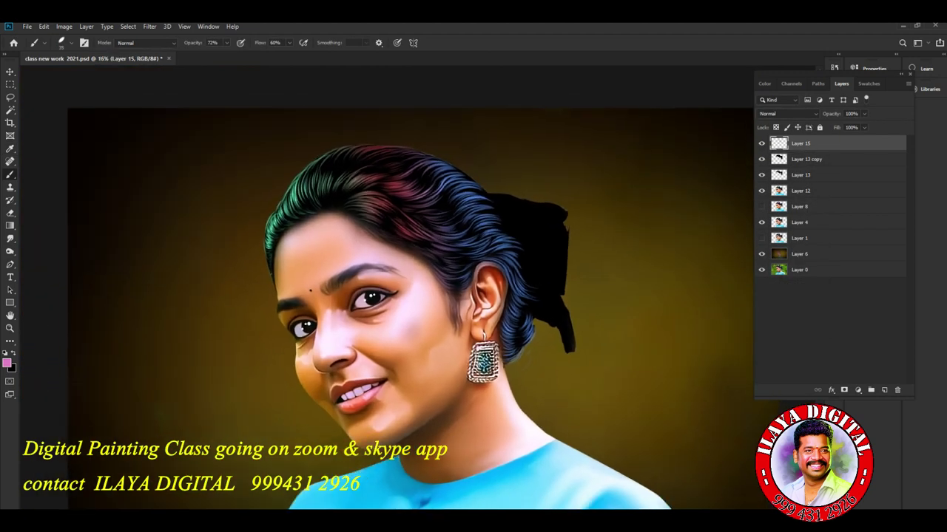
left_click(864, 113)
Lower Layer 15 to 77% opacity and apply a slight Hue shift near -10.
mouse_move(868, 126)
left_mouse_down()
mouse_move(836, 125)
mouse_move(854, 126)
left_mouse_up()
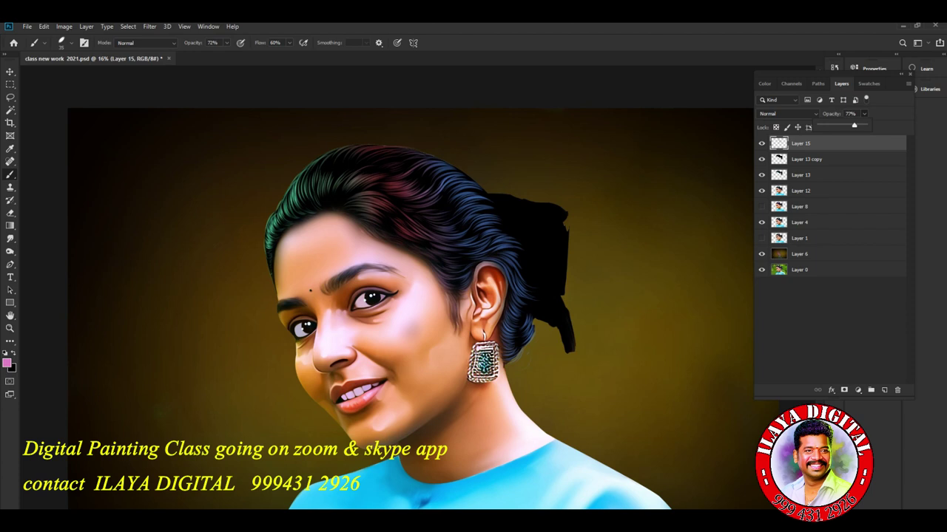
key("ctrl+u")
left_click_drag(684, 228, 663, 229)
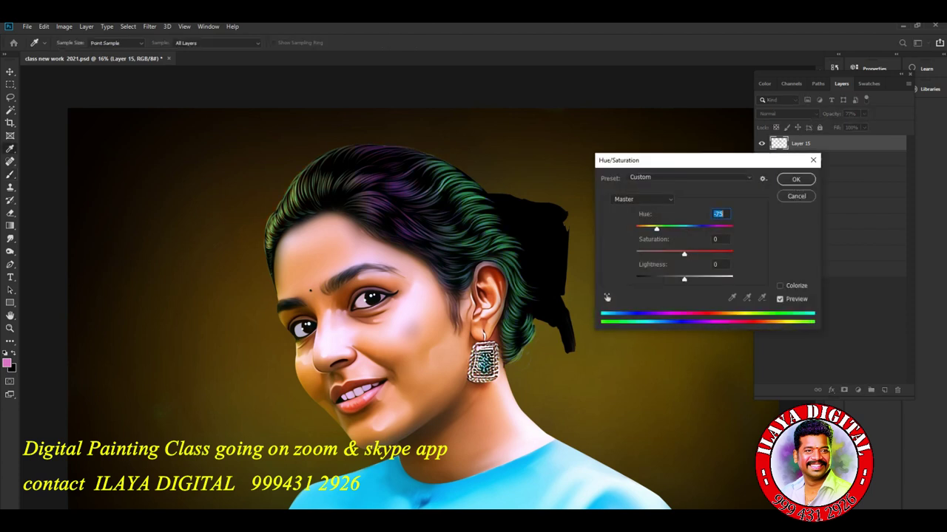
key("Down")
key("shift+Down")
key("shift+Down")
key("shift+Down")
key("shift+Down")
key("shift+Down")
key("shift+Down")
key("shift+Up")
key("shift+Up")
key("shift+Up")
key("shift+Up")
key("shift+Up")
key("shift+Up")
key("shift+Up")
key("shift+Up")
key("shift+Up")
key("shift+Up")
key("shift+Up")
key("shift+Up")
key("Up")
key("Up")
key("shift+Down")
key("shift+Down")
key("shift+Down")
key("shift+Down")
key("shift+Down")
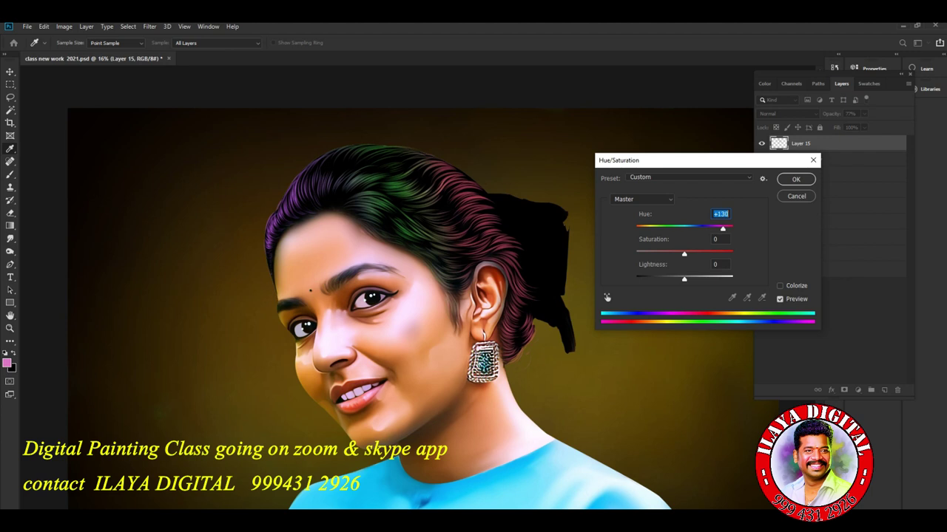
key("Down")
key("Down")
key("Down")
key("shift+Down")
key("shift+Down")
key("shift+Down")
key("Down")
key("Down")
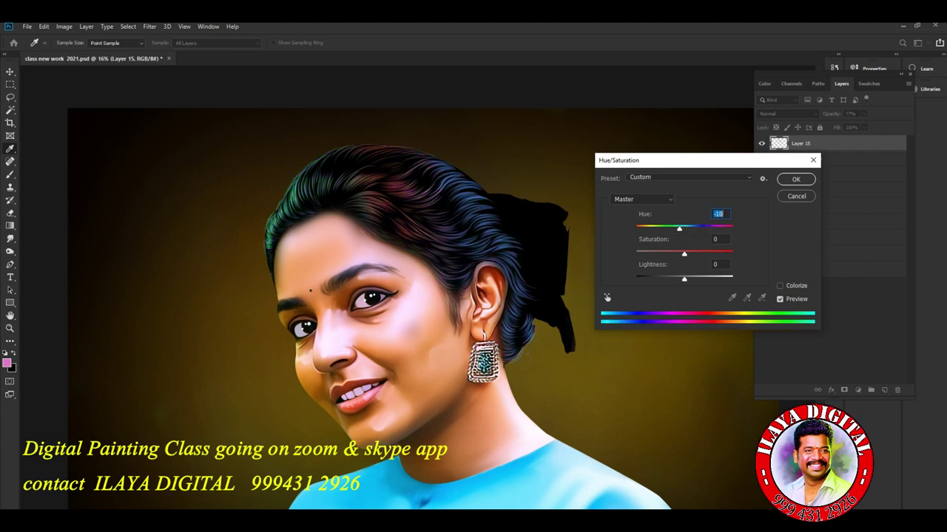
key("Return")
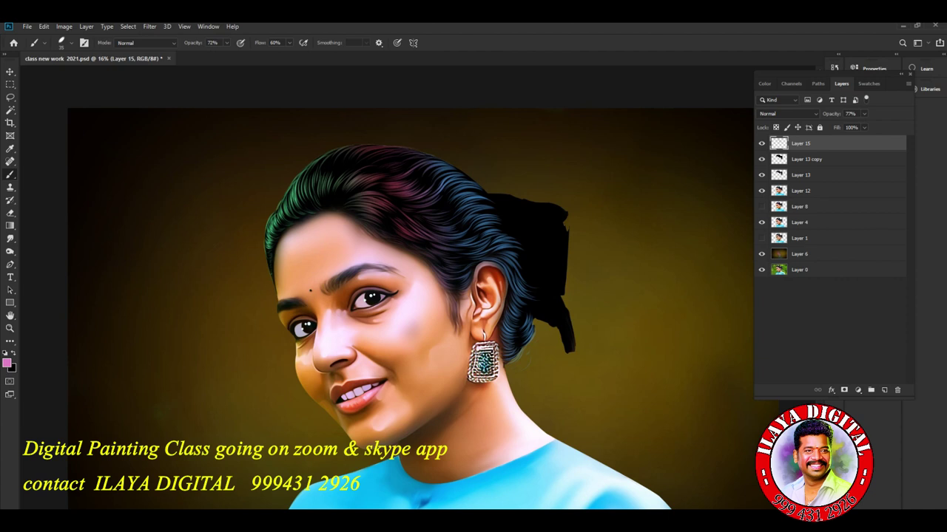
Add new Layer 16 and set up a full-opacity black brush.
scroll(375, 192, "up", 2)
scroll(375, 193, "up", 3)
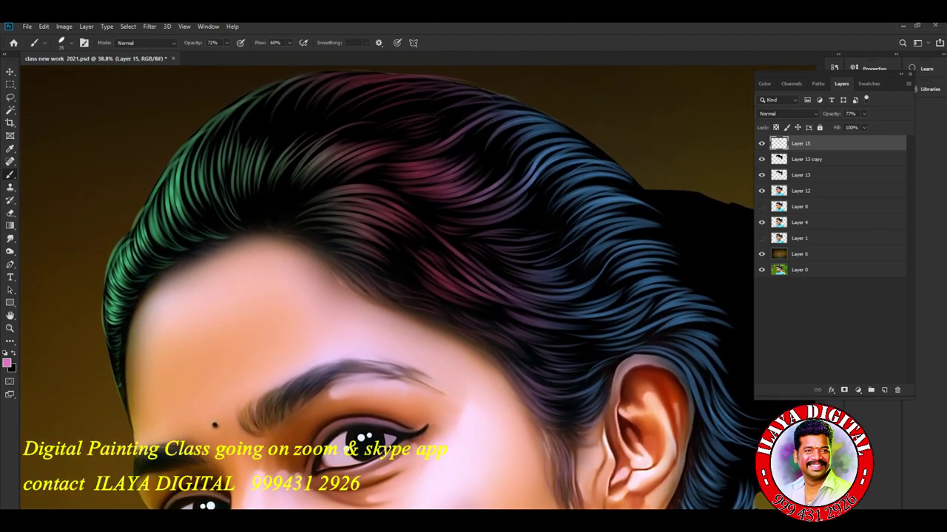
key("ctrl+shift+n")
key("Return")
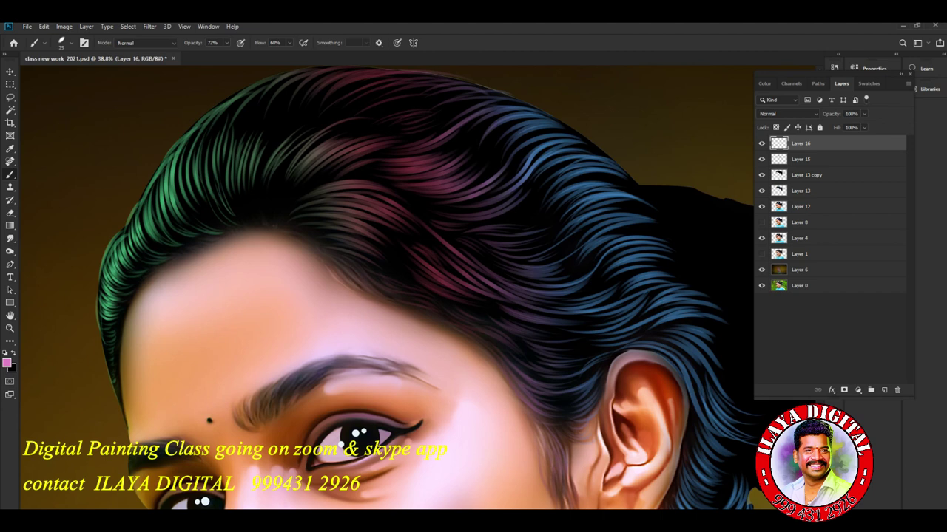
mouse_move(227, 42)
left_mouse_down()
mouse_move(245, 54)
mouse_move(308, 54)
left_mouse_up()
left_click(289, 42)
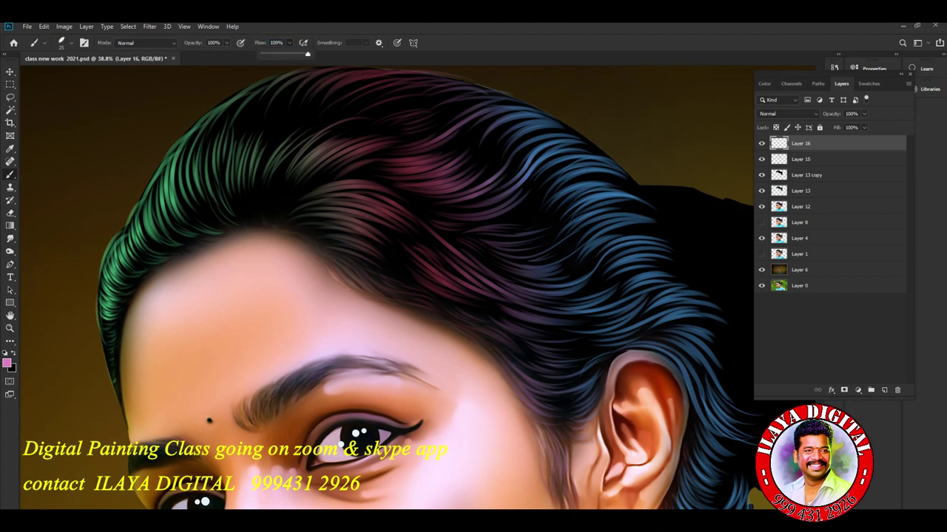
key("x")
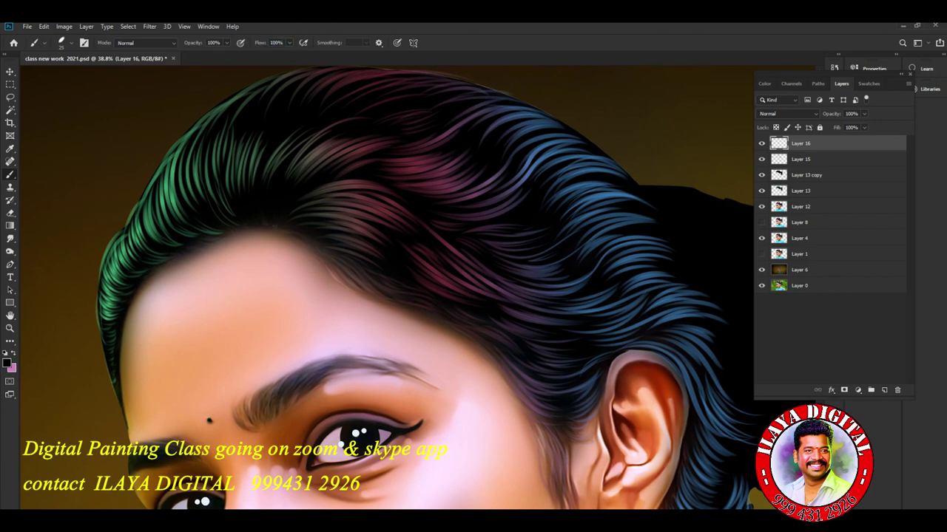
scroll(414, 288, "up", 3)
Paint thin dark stray hairs on the forehead and along both hairlines.
left_click_drag(333, 278, 327, 342)
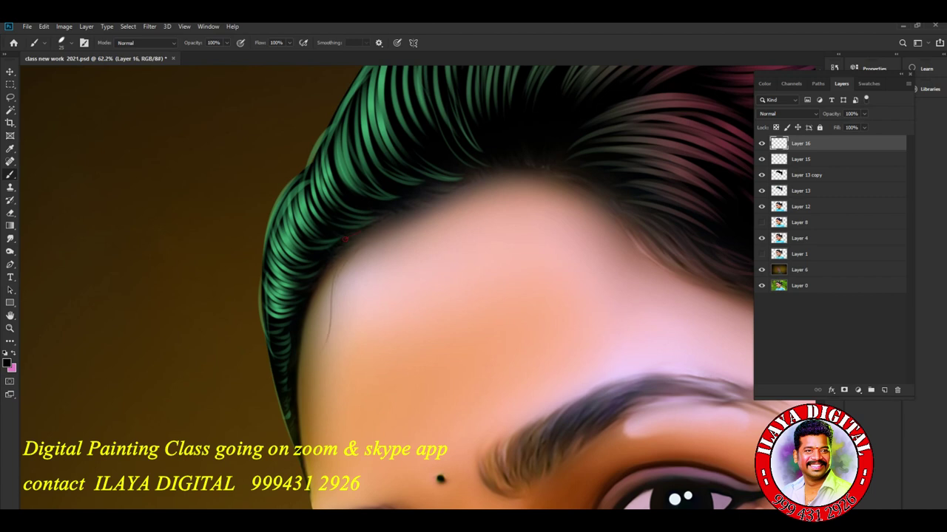
left_click_drag(338, 265, 335, 287)
left_click_drag(596, 204, 651, 259)
left_click_drag(658, 263, 640, 241)
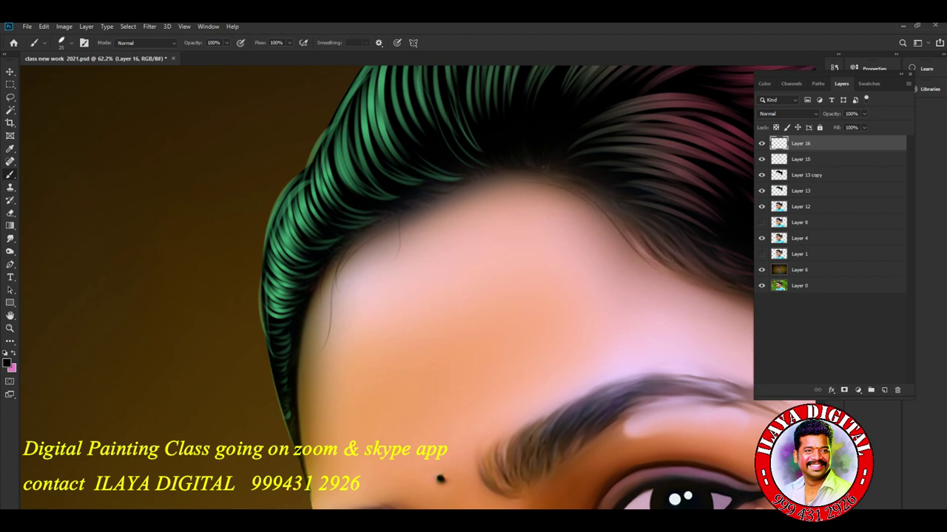
left_click_drag(305, 326, 305, 346)
mouse_move(244, 290)
left_mouse_down()
mouse_move(243, 337)
mouse_move(257, 319)
left_mouse_up()
Paint thin dark strands along the top and right edges of the bun.
scroll(255, 211, "down", 3)
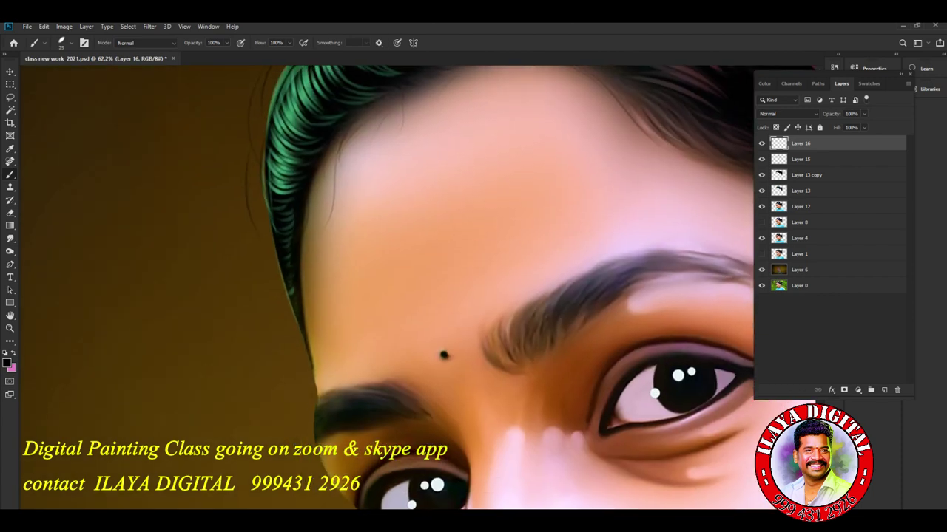
scroll(384, 289, "up", 6)
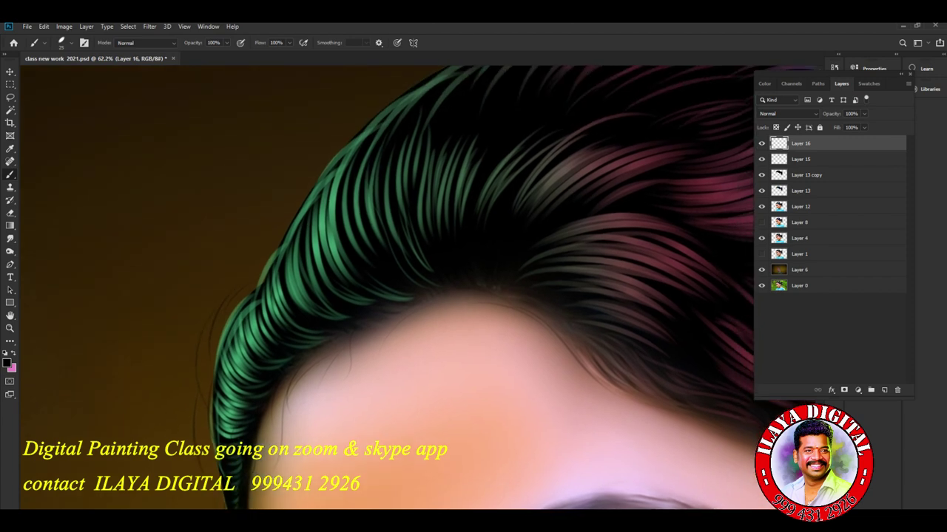
scroll(179, 346, "up", 5)
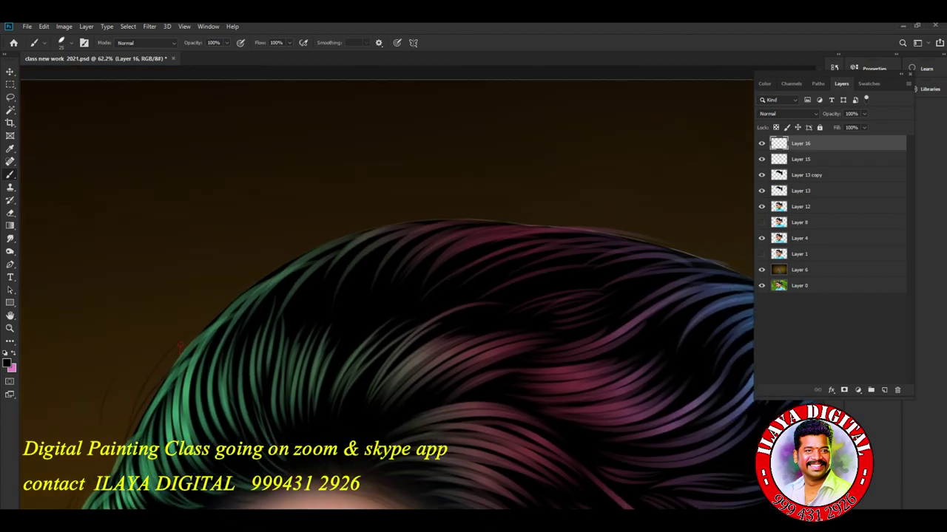
scroll(340, 207, "right", 5)
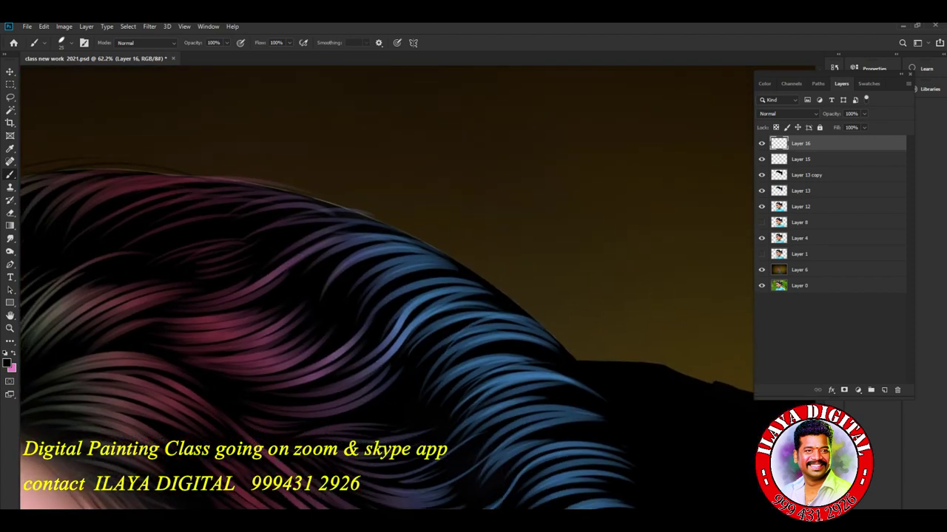
scroll(355, 177, "right", 3)
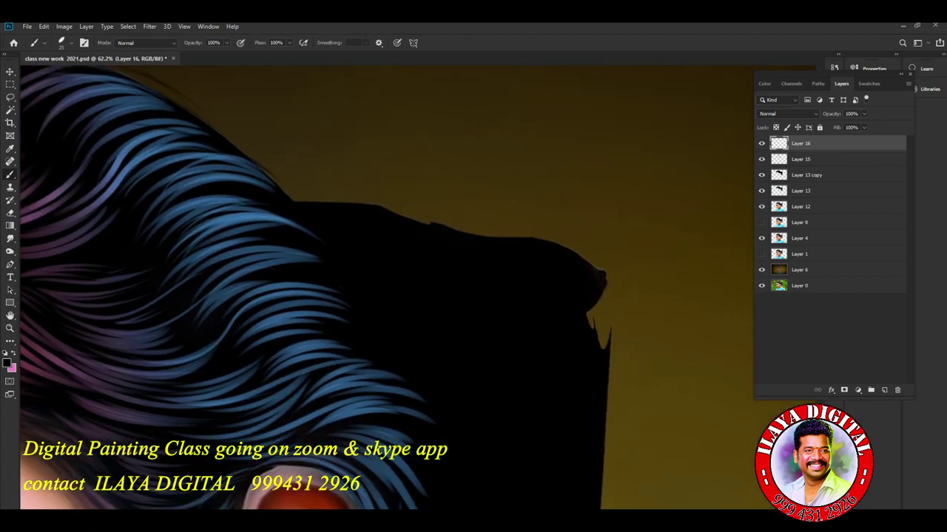
scroll(333, 189, "down", 2)
left_click_drag(334, 190, 444, 211)
left_click_drag(392, 167, 481, 210)
left_click_drag(587, 255, 608, 366)
Paint curly flyaway strands at the hair's edge, below the blue hair and beside the bun.
scroll(340, 281, "down", 10)
scroll(341, 281, "down", 5)
scroll(340, 281, "left", 3)
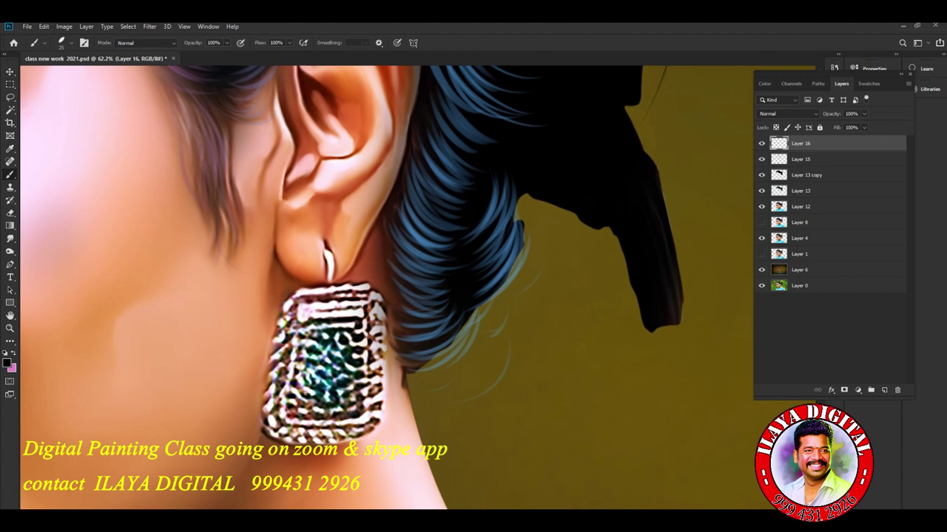
left_click_drag(527, 233, 494, 332)
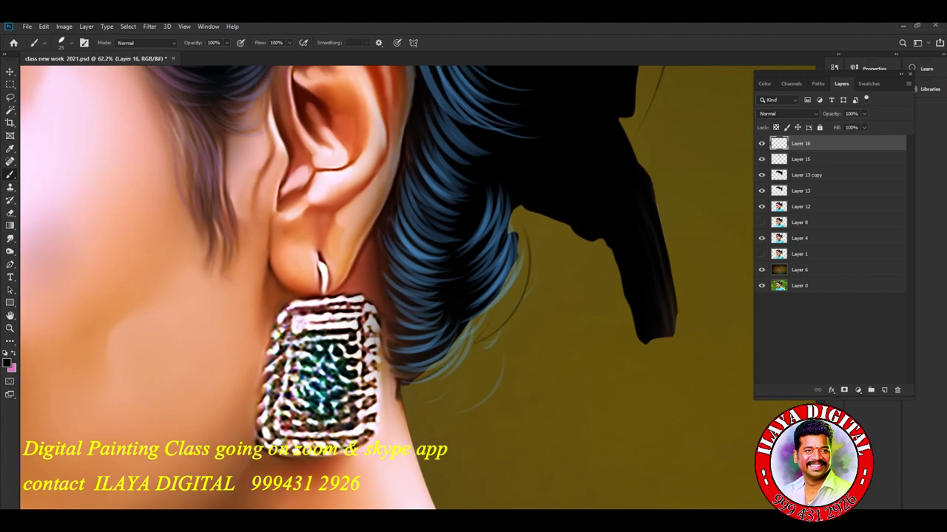
mouse_move(515, 210)
left_mouse_down()
mouse_move(519, 250)
mouse_move(500, 309)
left_mouse_up()
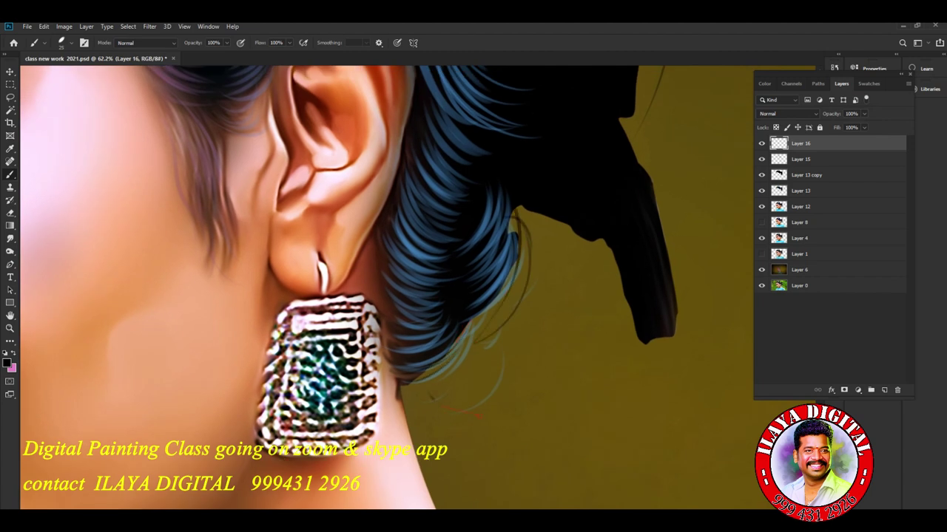
left_click_drag(459, 405, 429, 390)
mouse_move(500, 351)
left_mouse_down()
mouse_move(473, 360)
mouse_move(458, 394)
left_mouse_up()
left_click_drag(522, 282, 525, 314)
left_click_drag(432, 399, 551, 406)
left_click_drag(546, 352, 543, 367)
left_click_drag(559, 244, 551, 251)
left_click_drag(441, 429, 510, 450)
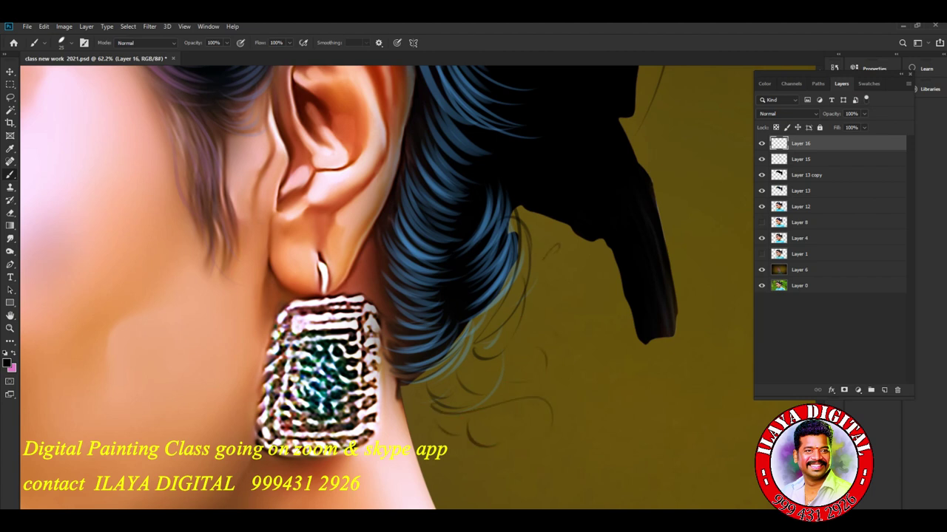
Paint fine stray strands down along the neck and over the skin.
left_click_drag(214, 125, 192, 181)
left_click_drag(189, 135, 214, 297)
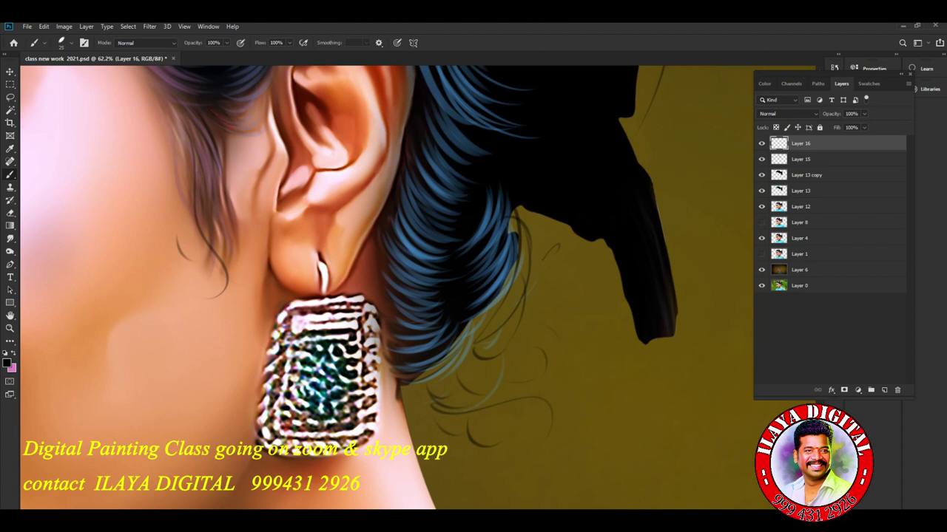
left_click_drag(204, 191, 230, 244)
left_click_drag(174, 122, 191, 207)
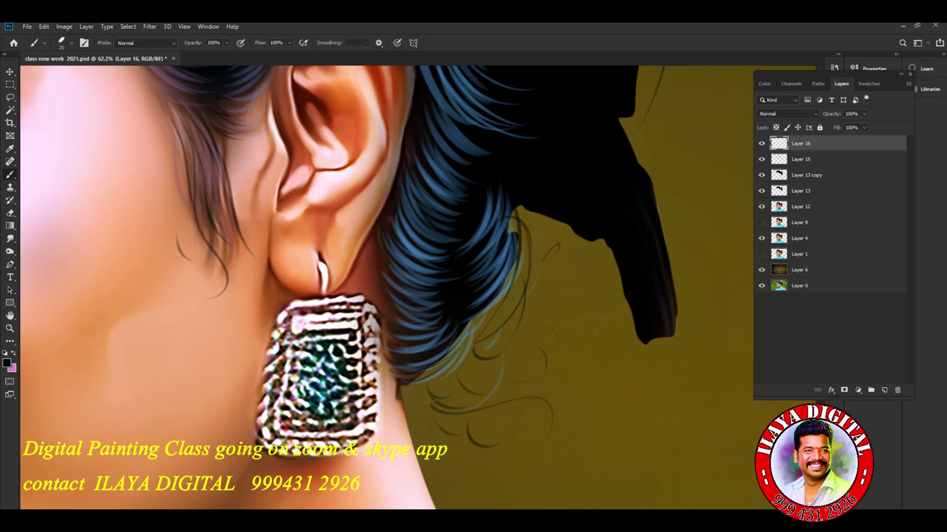
scroll(433, 403, "down", 5)
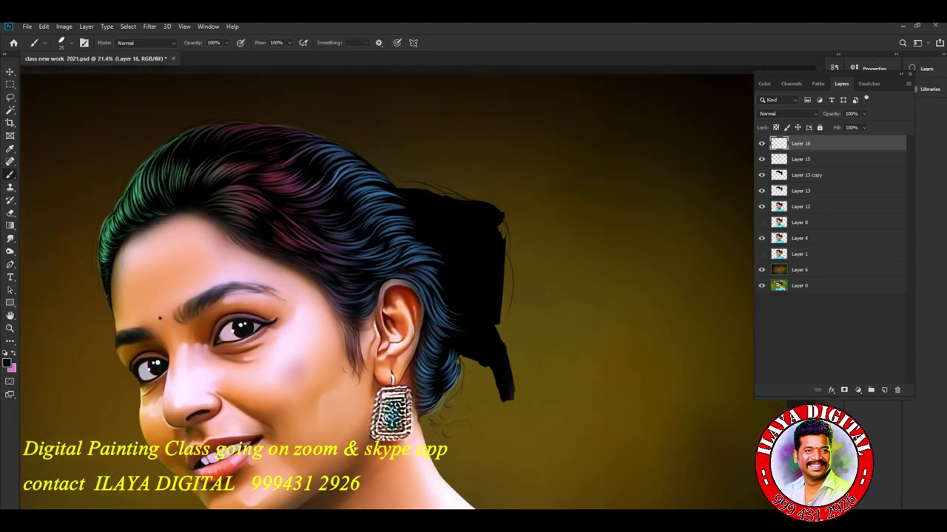
Try painting eyelashes above the right eye, then undo them.
scroll(164, 359, "up", 3)
scroll(164, 358, "up", 3)
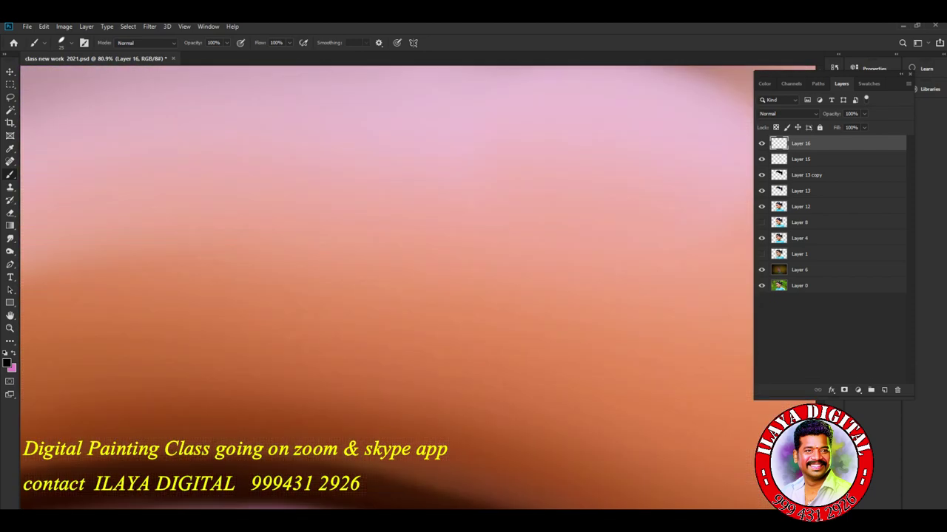
scroll(414, 289, "down", 3)
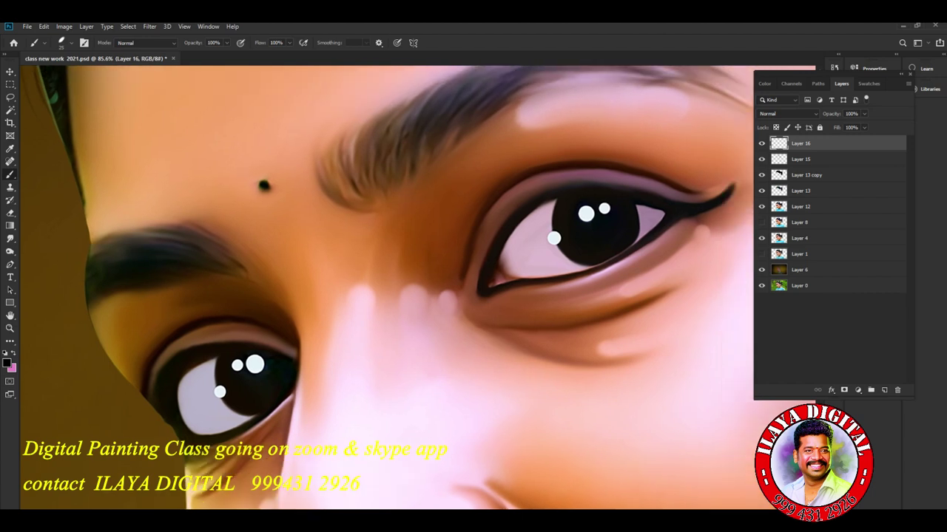
left_click_drag(370, 296, 245, 378)
mouse_move(584, 256)
left_mouse_down()
mouse_move(571, 195)
mouse_move(591, 207)
left_mouse_up()
left_click_drag(537, 253, 526, 239)
key("ctrl+z")
key("ctrl+z")
key("ctrl+z")
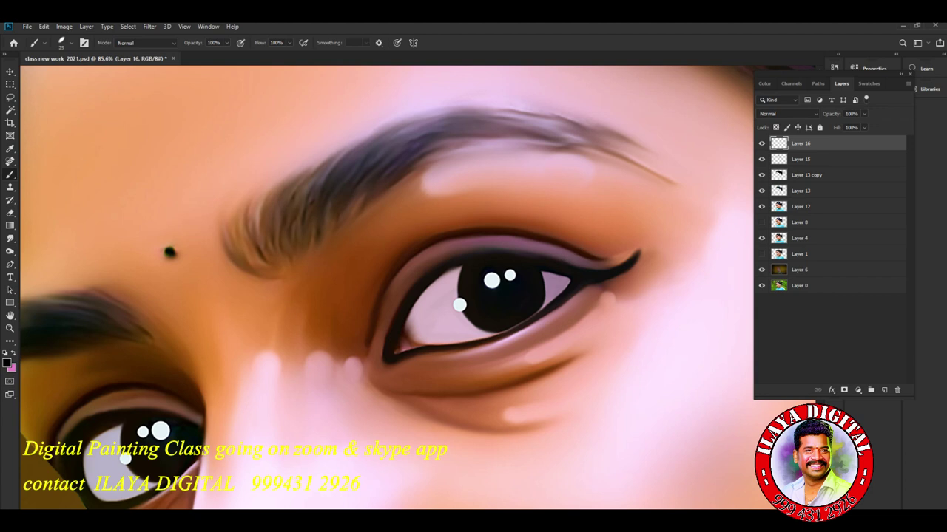
Brush short fine hairs onto the inner end of the eyebrow.
left_click_drag(252, 259, 244, 225)
mouse_move(256, 257)
left_mouse_down()
mouse_move(241, 232)
mouse_move(238, 257)
left_mouse_up()
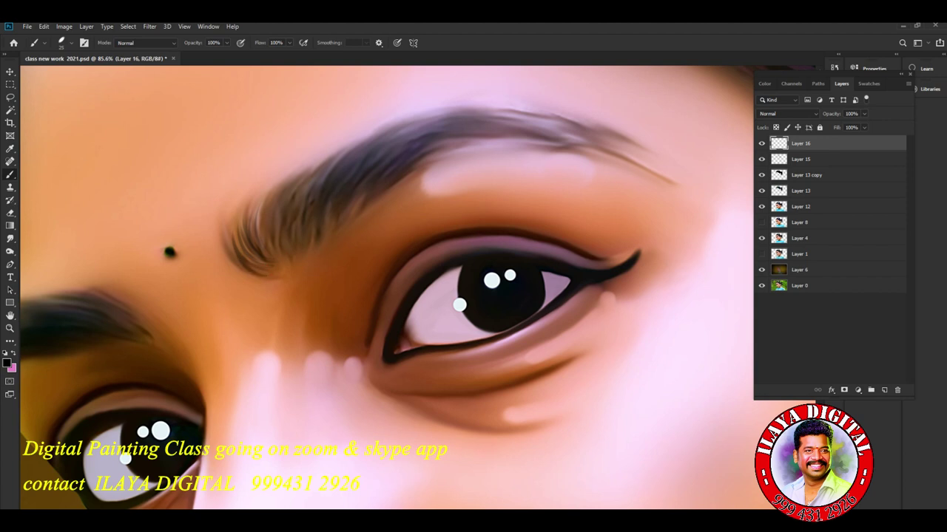
scroll(393, 393, "down", 3)
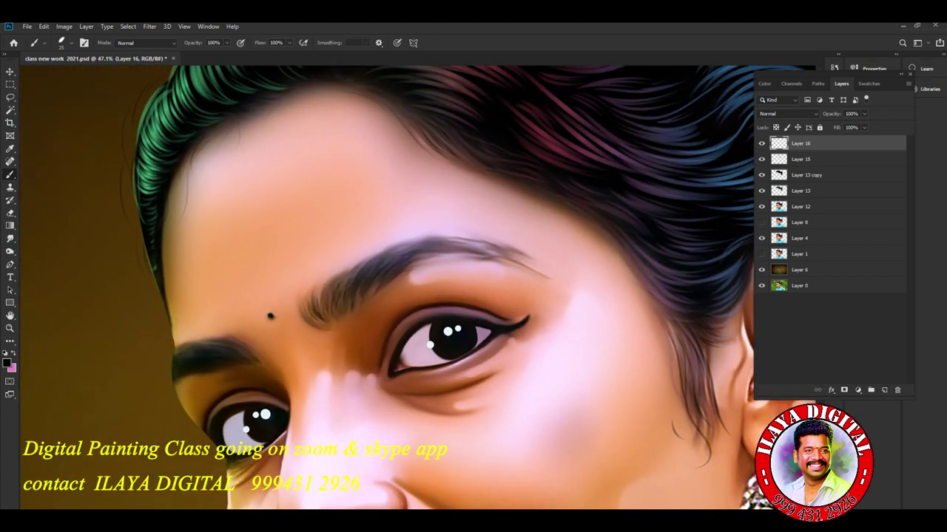
scroll(501, 374, "down", 3)
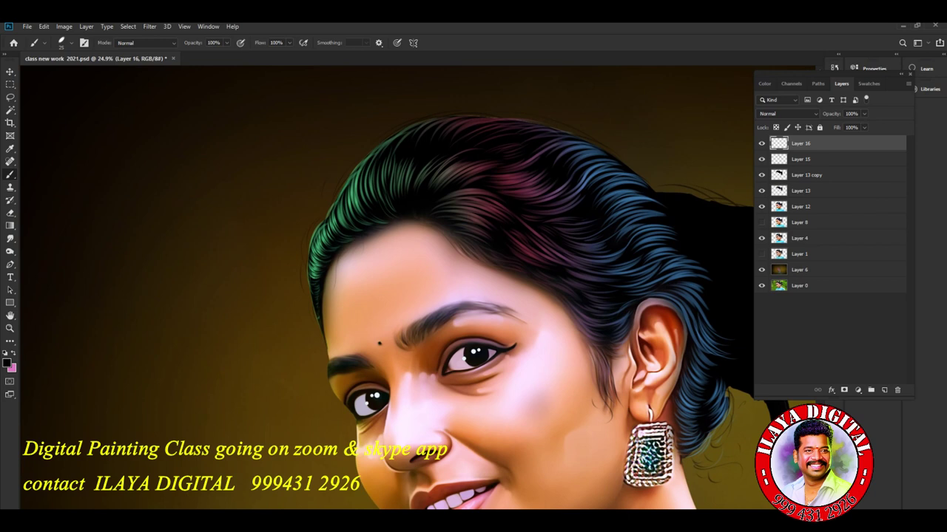
scroll(387, 288, "down", 2)
scroll(388, 288, "right", 3)
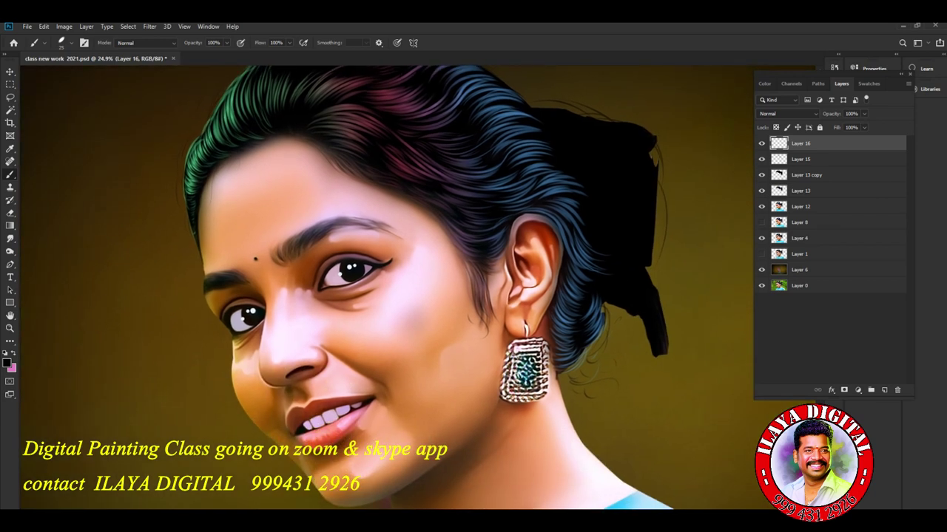
left_click(800, 206, "ctrl")
Select Layers 12 through 16 and group them.
left_click(806, 174, "ctrl")
left_click(800, 143, "ctrl")
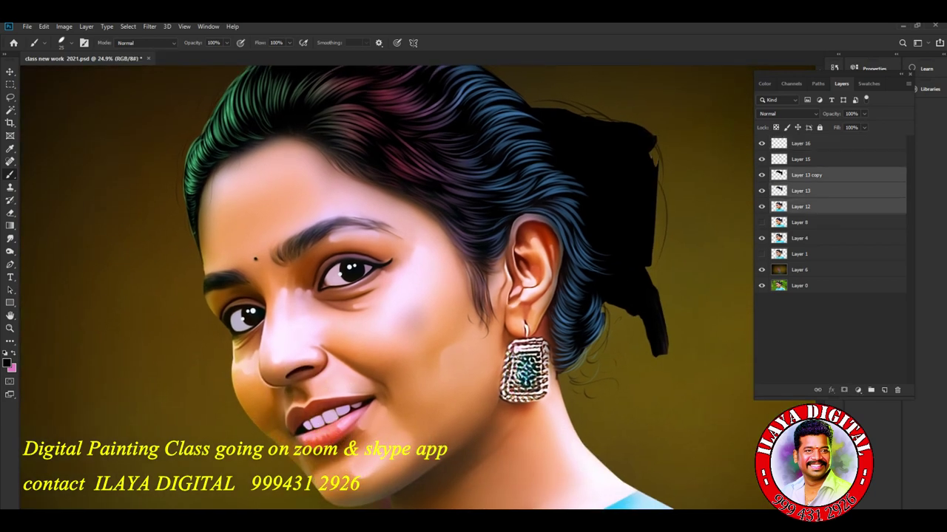
left_click(800, 143, "ctrl")
left_click(800, 159, "ctrl")
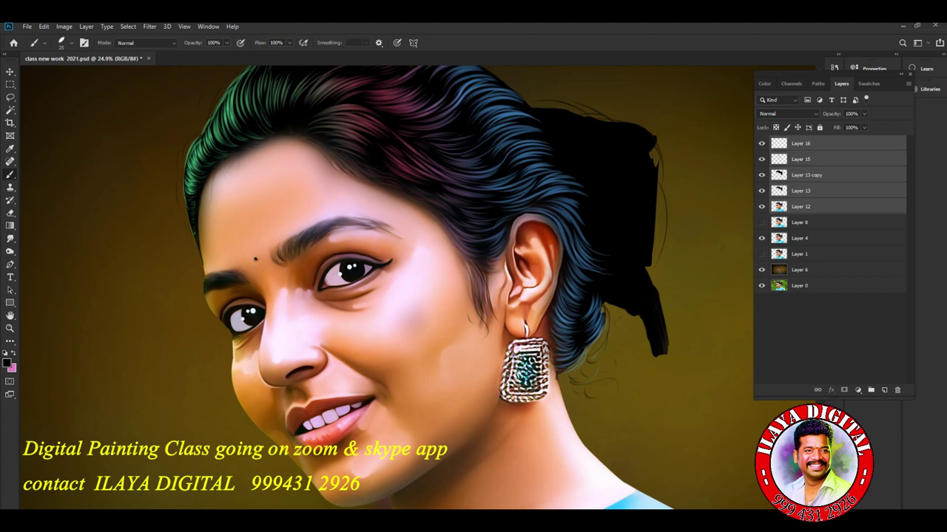
left_click(870, 390)
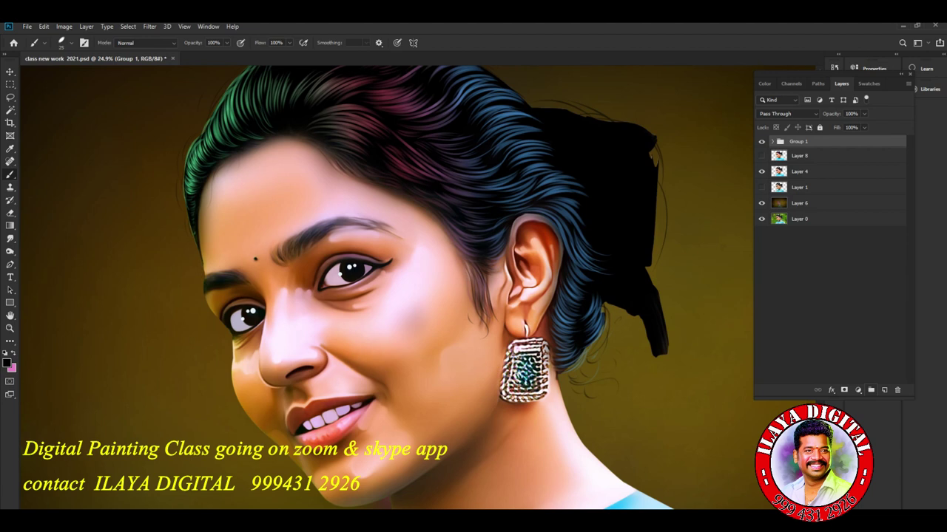
Duplicate the group, merge the copy into one layer, toggle layer visibility, and start Color Balance.
key("ctrl+j")
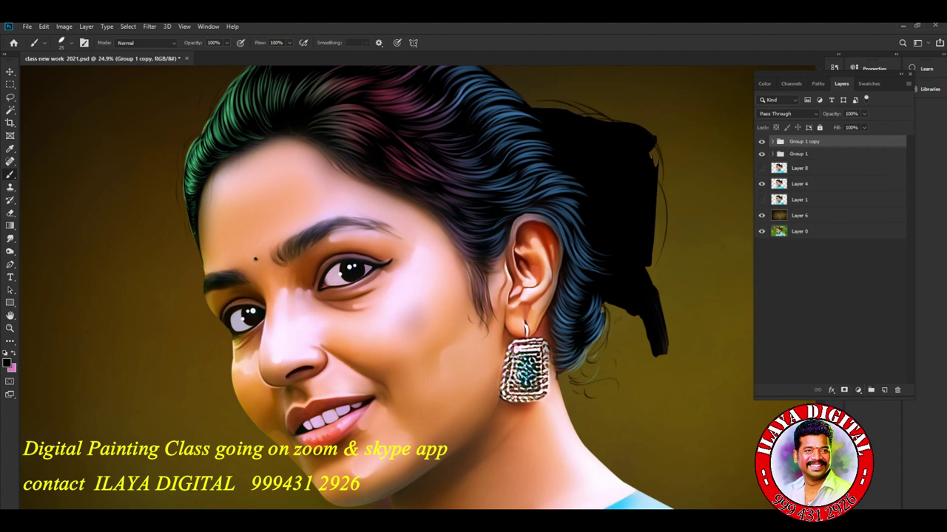
key("ctrl+e")
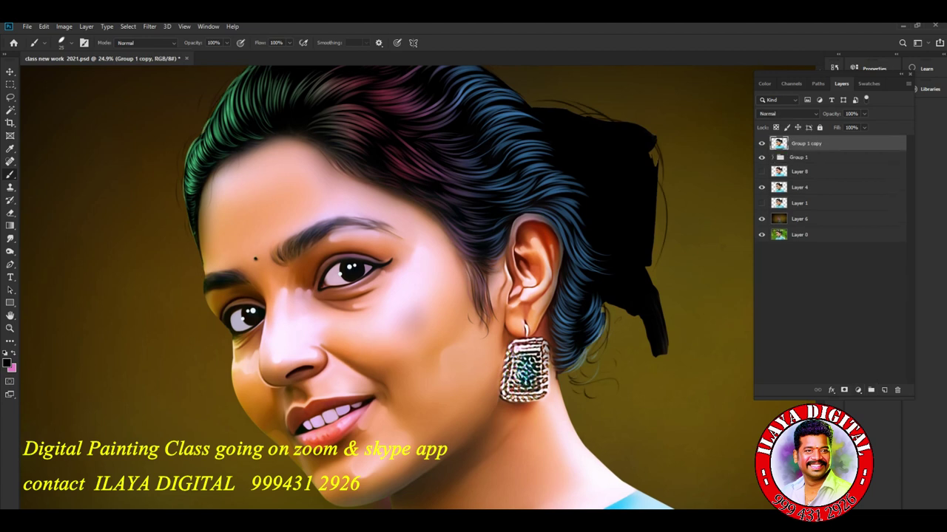
left_click(762, 187)
key("ctrl+b")
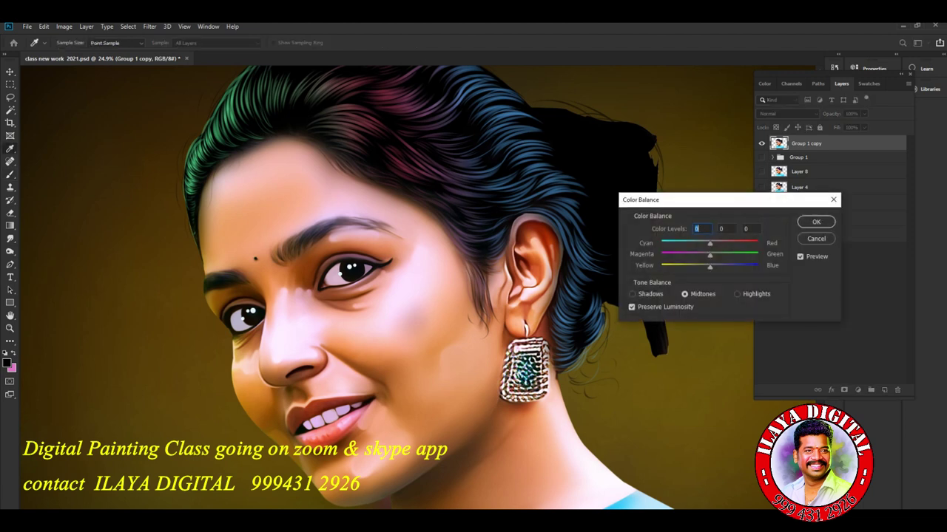
In Color Balance, shift the Highlights strongly toward blue (+60) and apply it.
left_click_drag(709, 267, 706, 266)
left_click(736, 294)
left_click_drag(710, 267, 738, 266)
left_click(816, 222)
Apply Hue/Saturation with Saturation about +16 and Hue +1.
key("ctrl+u")
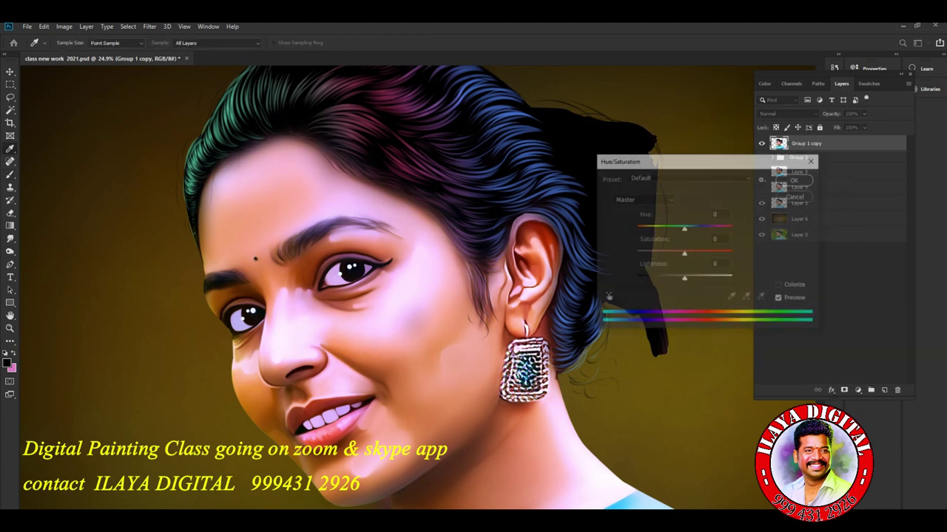
key("shift+Up")
key("shift+Up")
key("Up")
key("Up")
key("shift+Down")
key("shift+Down")
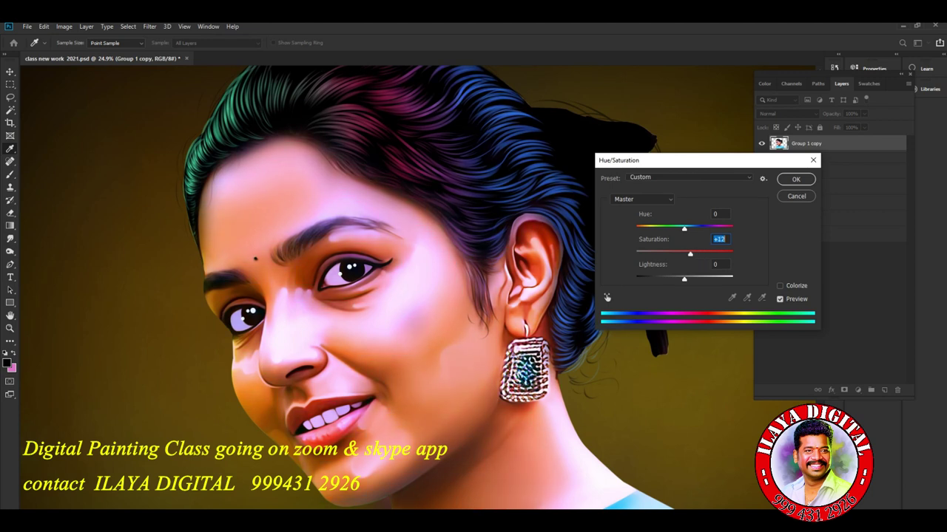
key("Down")
key("Down")
key("Down")
key("Down")
key("Down")
key("Down")
key("shift+Tab")
key("Up")
key("Up")
key("Up")
key("Up")
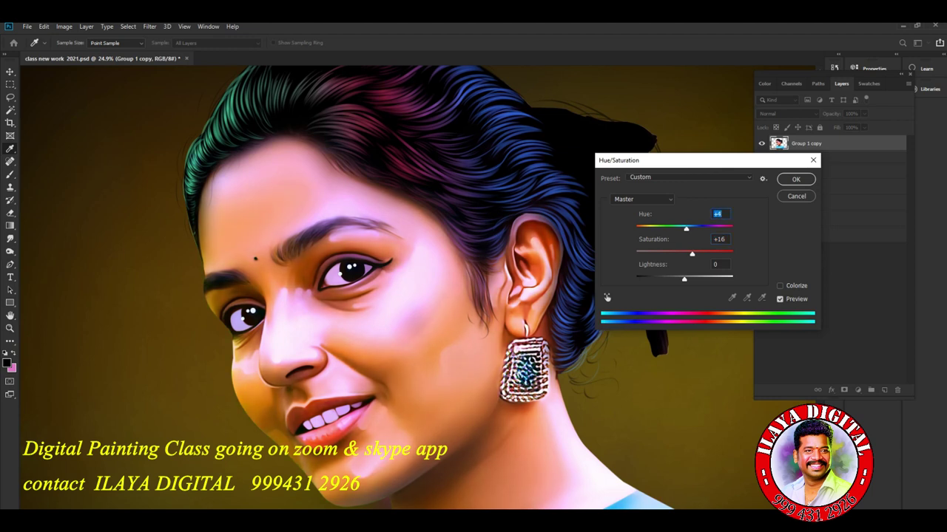
type("1")
key("Return")
key("b")
key("ctrl+l")
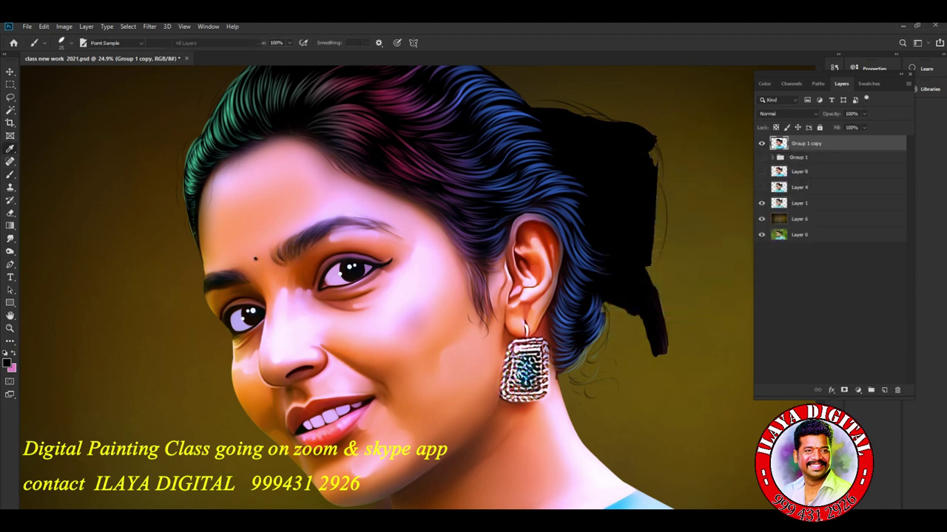
Apply Levels with the RGB black input at 12 and the Blue channel white input at 241.
left_click_drag(676, 223, 681, 223)
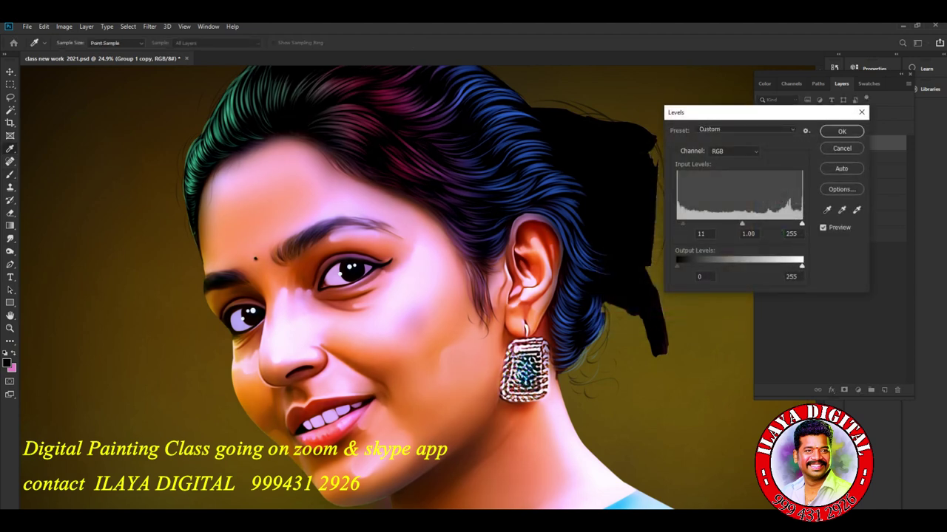
key("Up")
left_click(732, 150)
left_click(721, 184)
left_click_drag(801, 223, 795, 223)
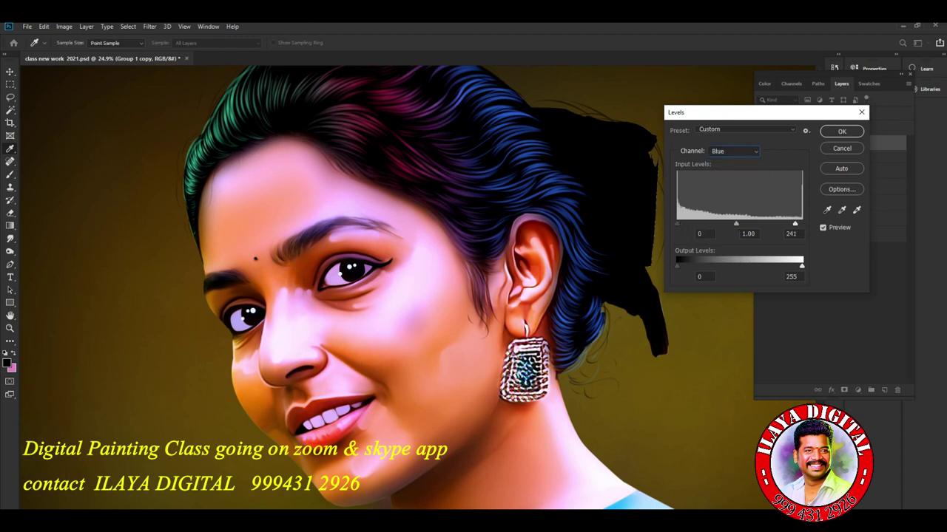
left_click(842, 131)
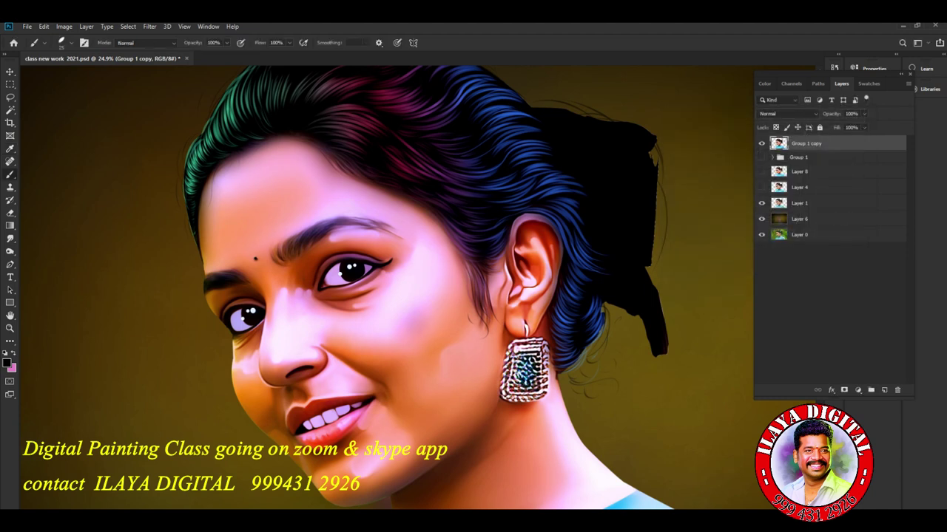
scroll(414, 281, "down", 3)
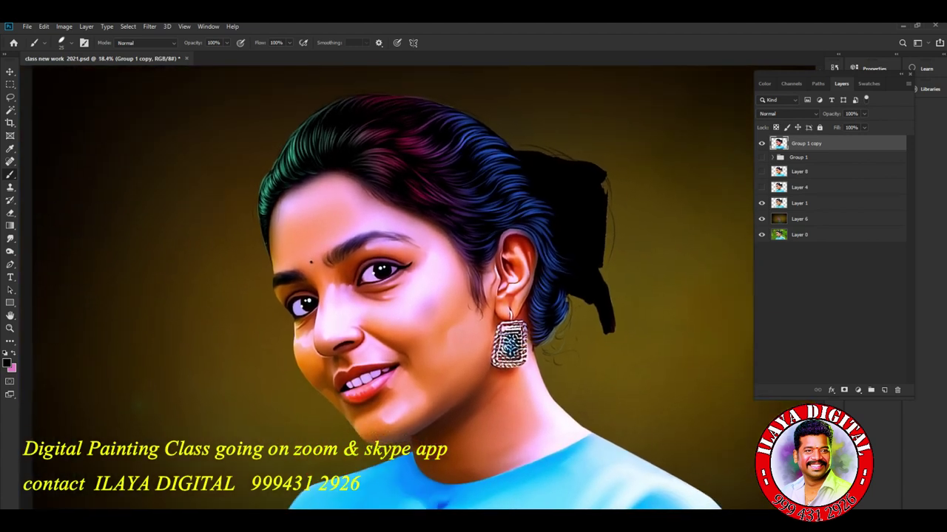